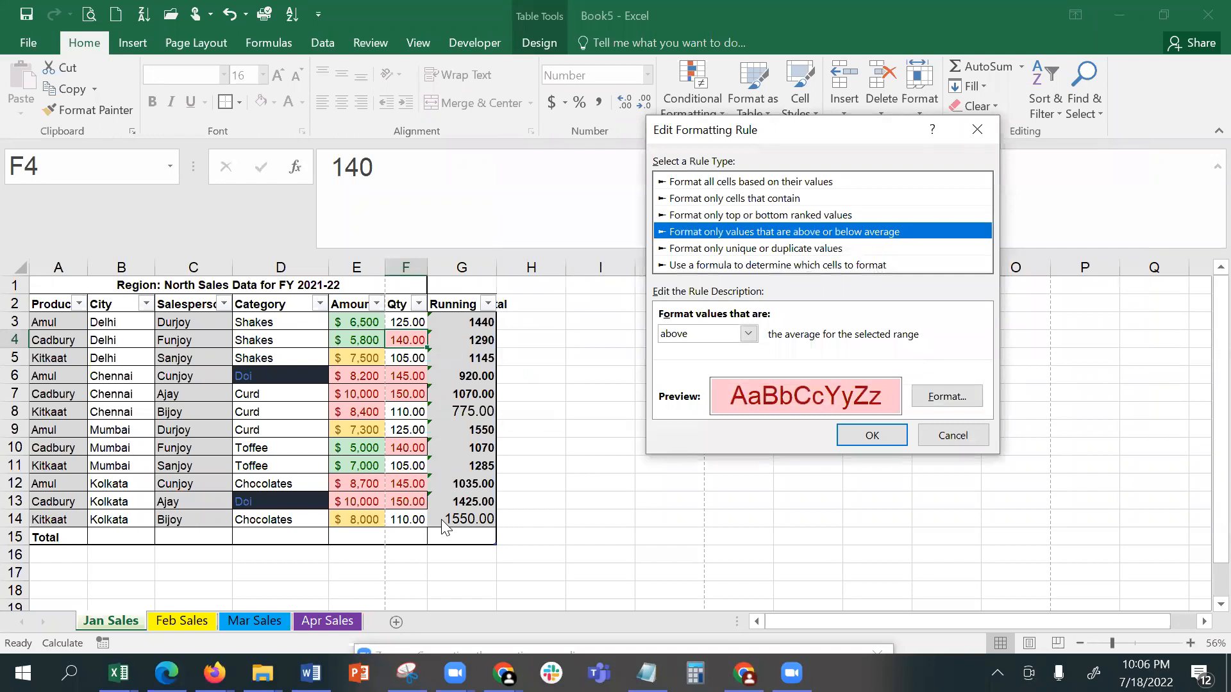
# Step: Accept the above-average rule for the Qty column and apply the table's conditional formatting rules
pyautogui.click(896, 432)
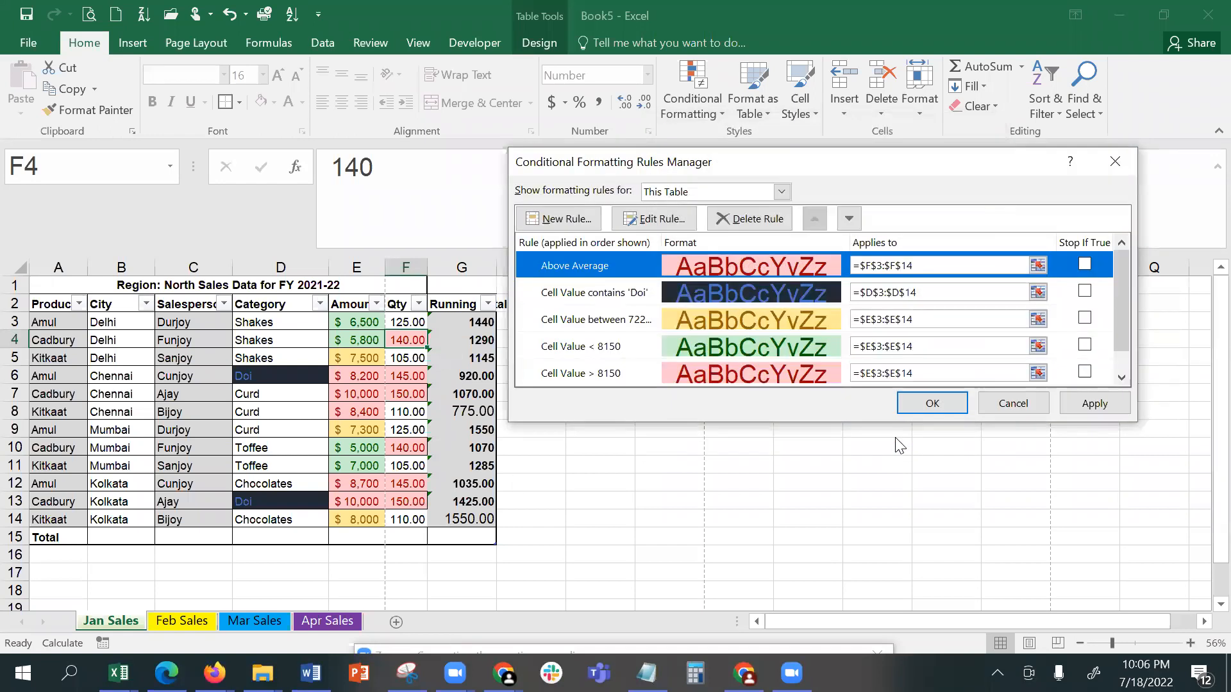
pyautogui.click(1094, 403)
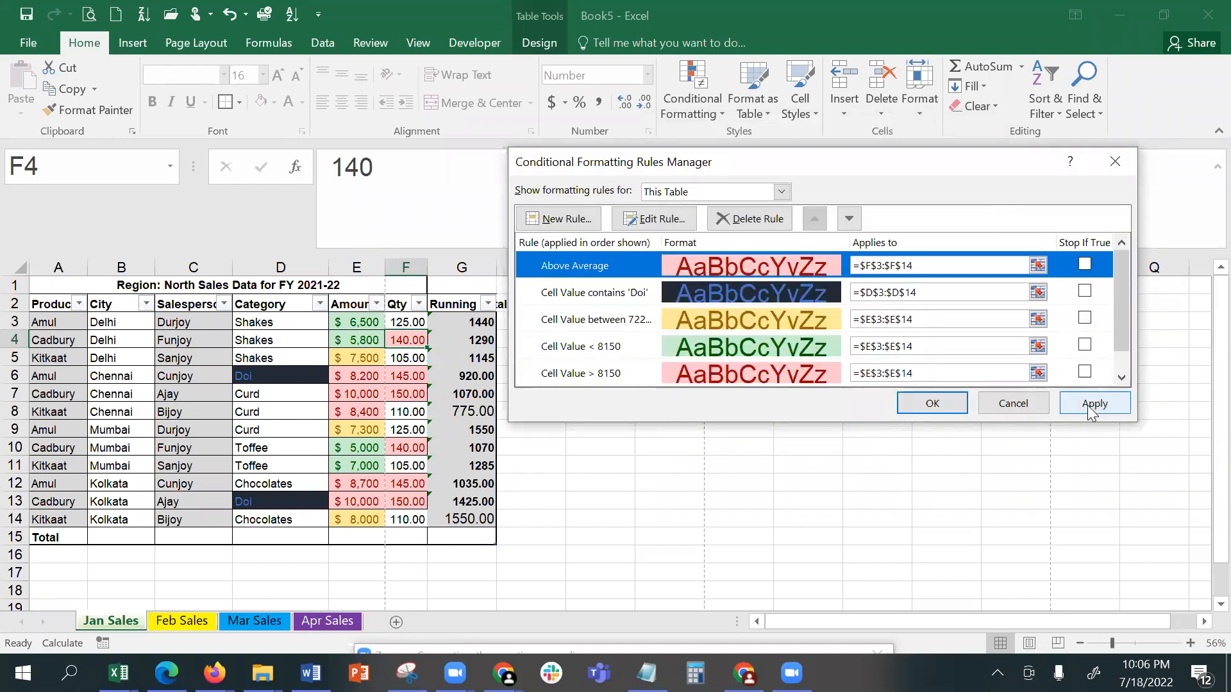
pyautogui.click(901, 411)
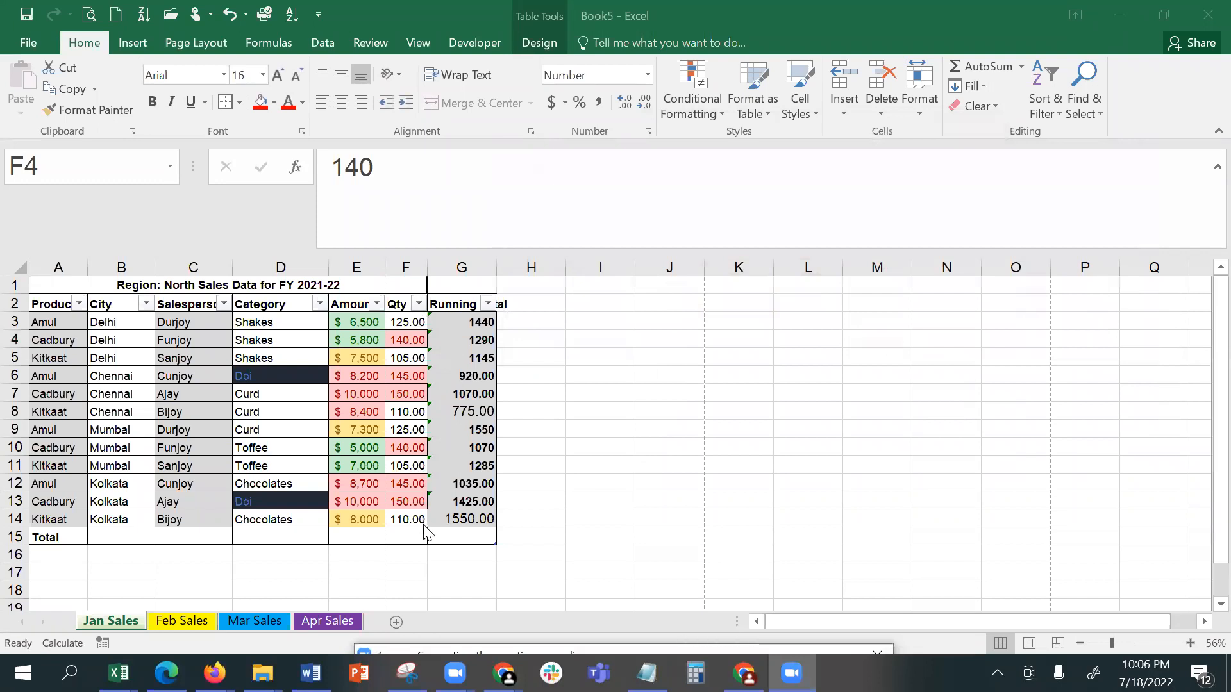
# Step: Auto-fit the width of column G to show the full Running Total header
pyautogui.click(497, 262)
pyautogui.click(495, 267)
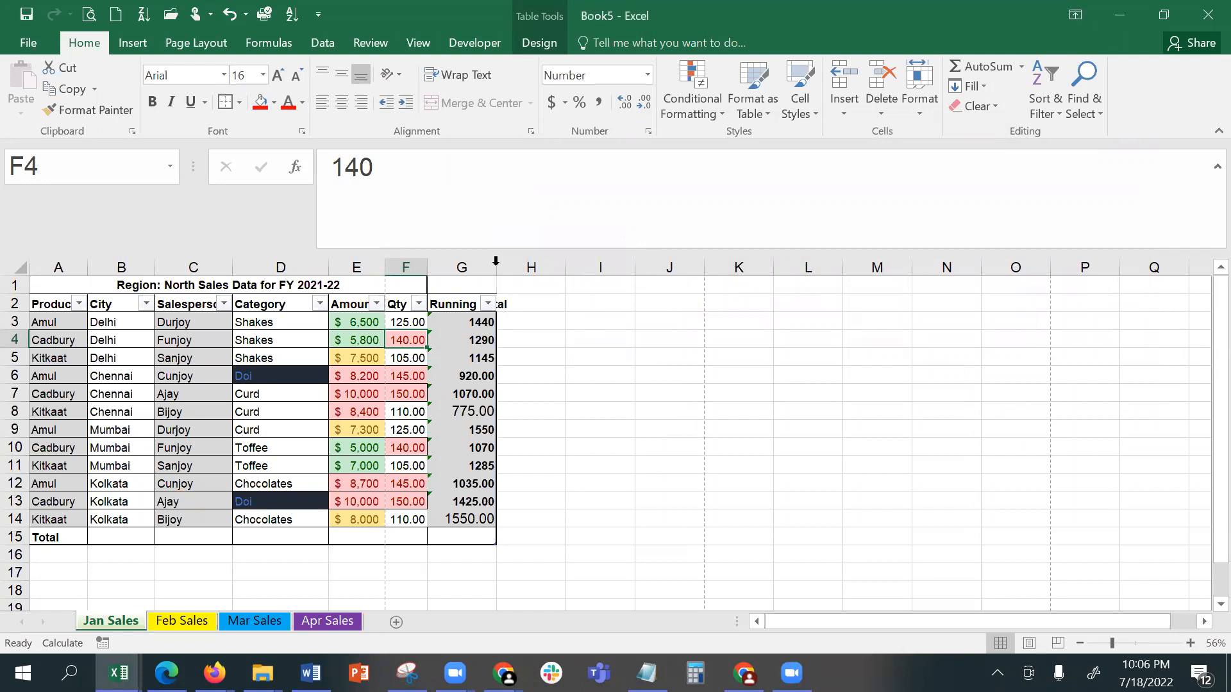
pyautogui.doubleClick(496, 262)
pyautogui.click(560, 371)
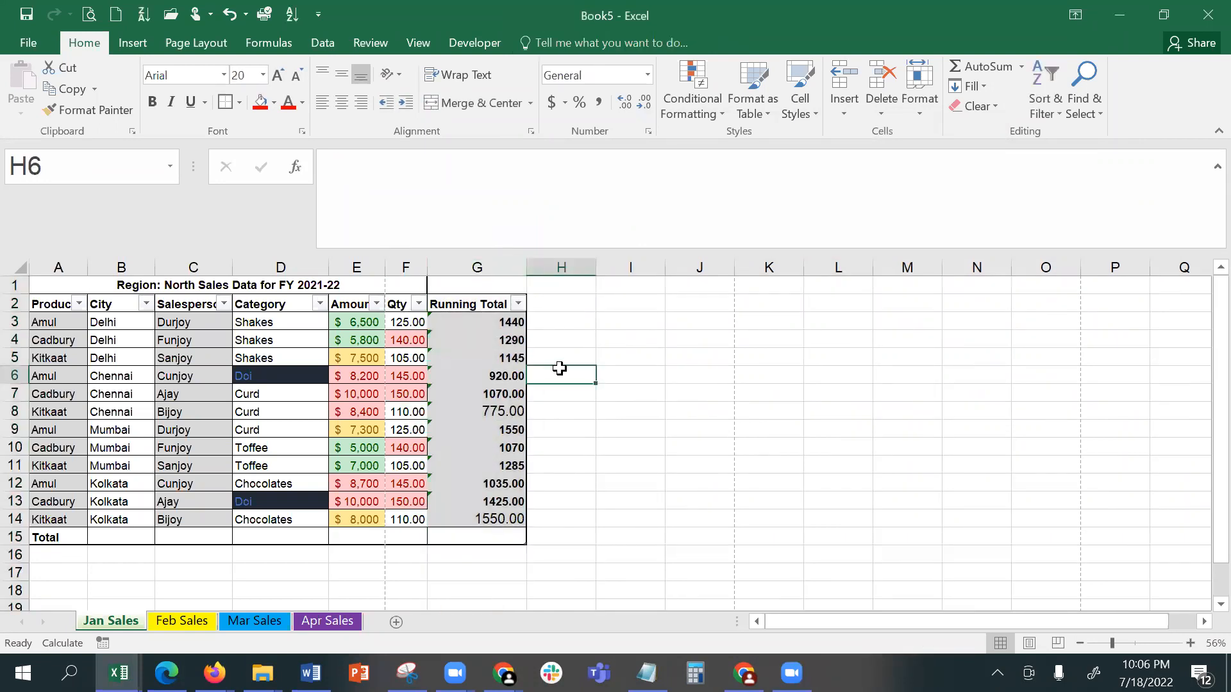
pyautogui.click(684, 98)
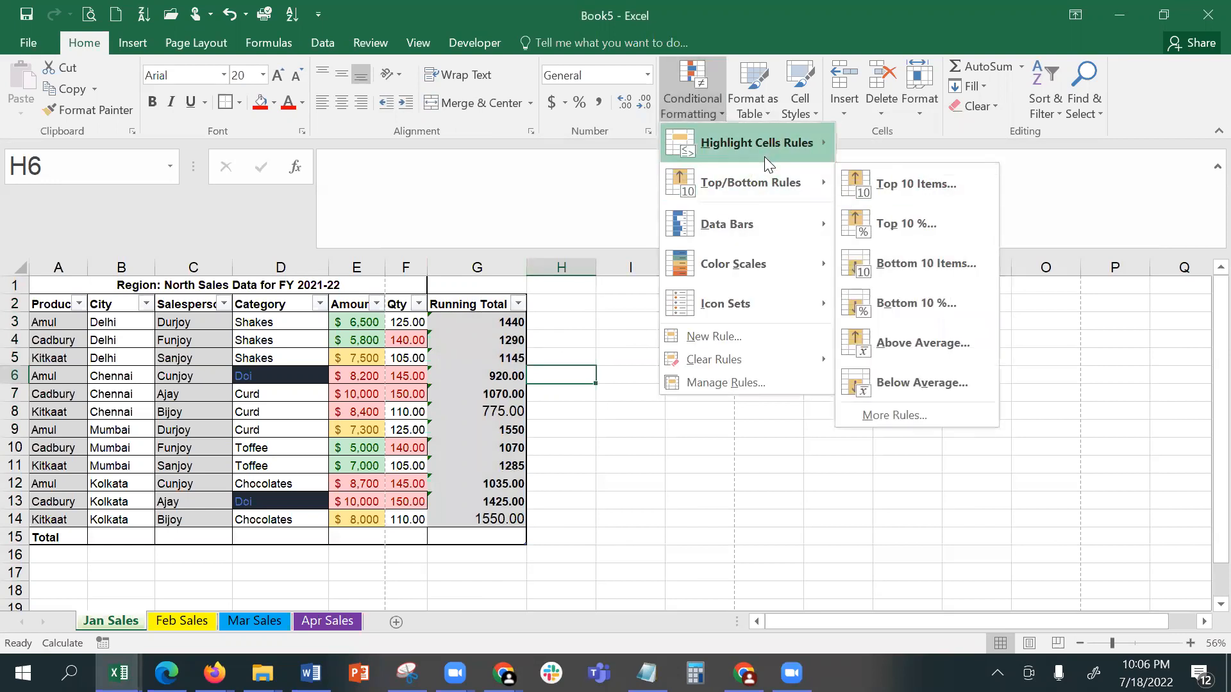
pyautogui.moveTo(772, 144)
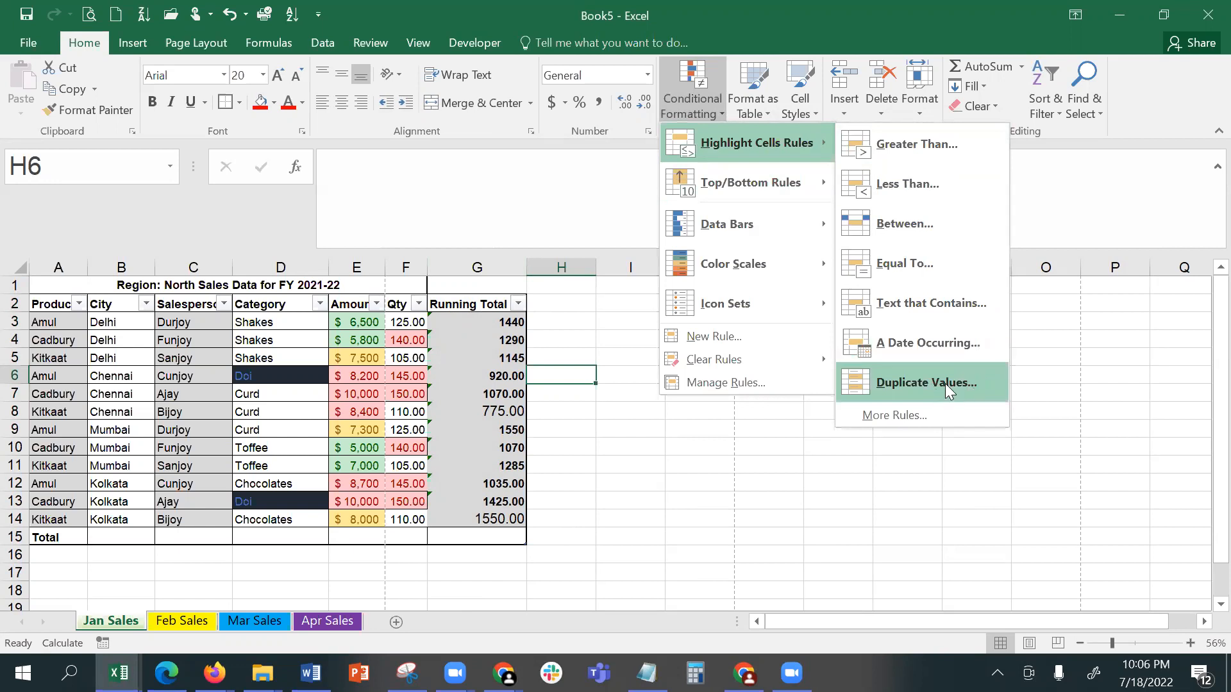
pyautogui.click(692, 517)
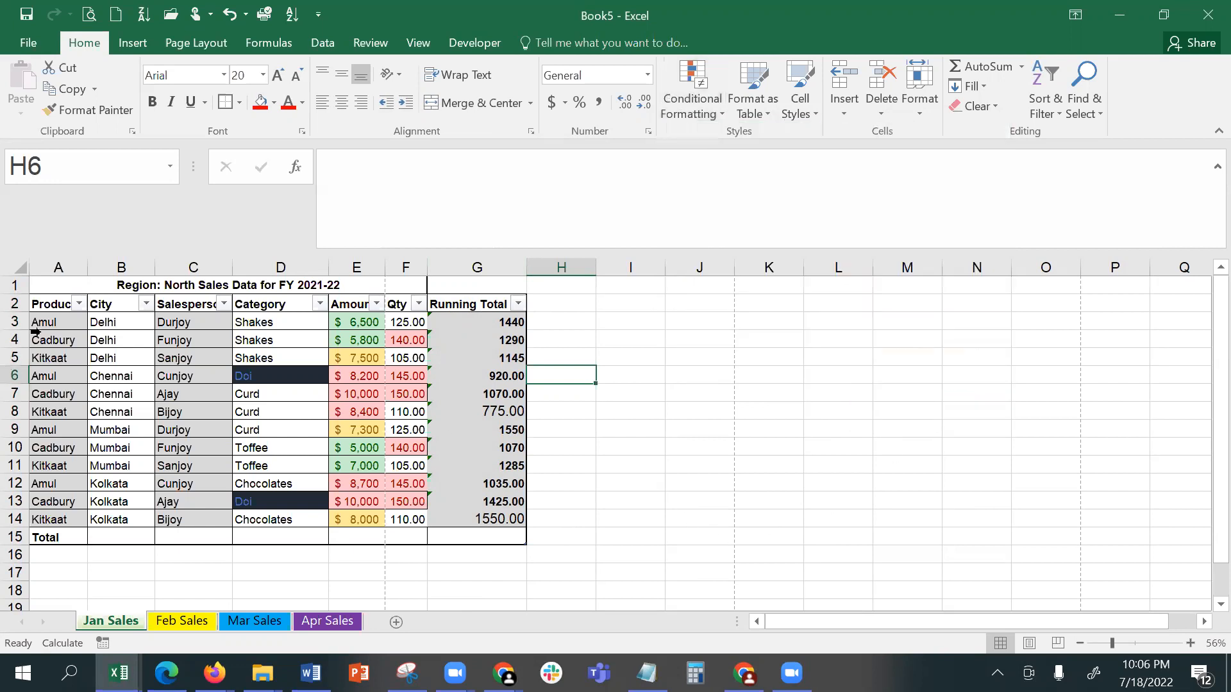
# Step: Highlight duplicate values in the text columns A3:D14 with Light Red Fill with Dark Red Text
pyautogui.moveTo(52, 319); pyautogui.dragTo(268, 516)
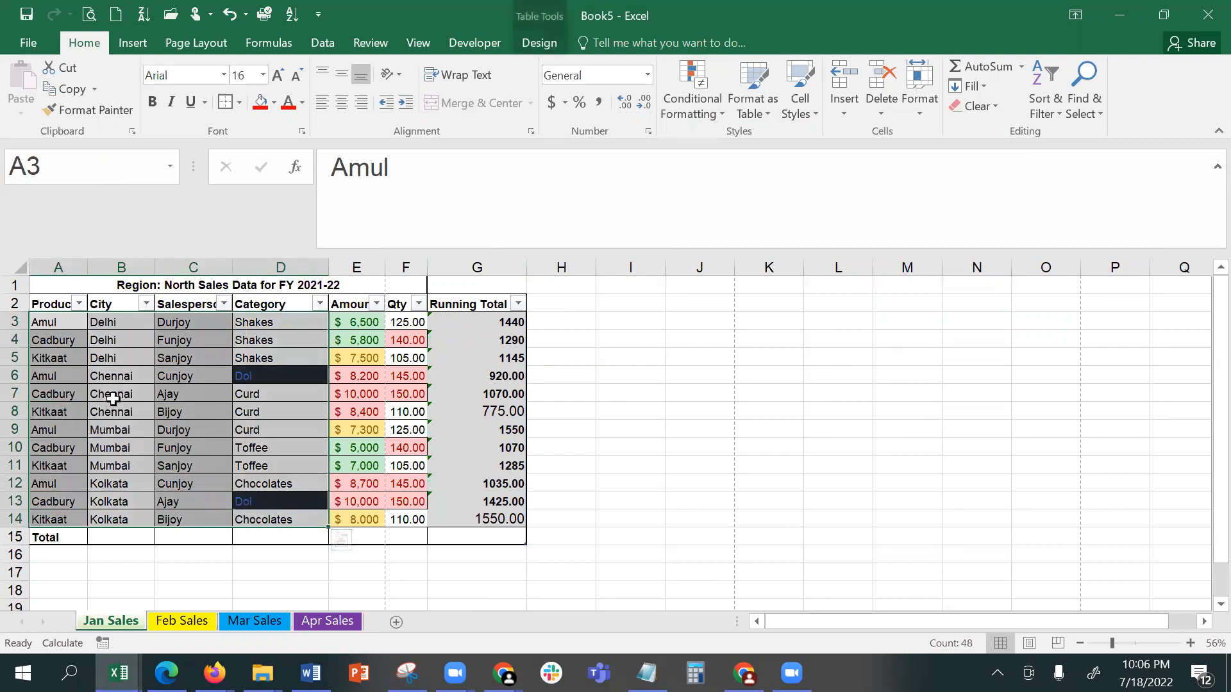
pyautogui.click(704, 111)
pyautogui.moveTo(728, 155)
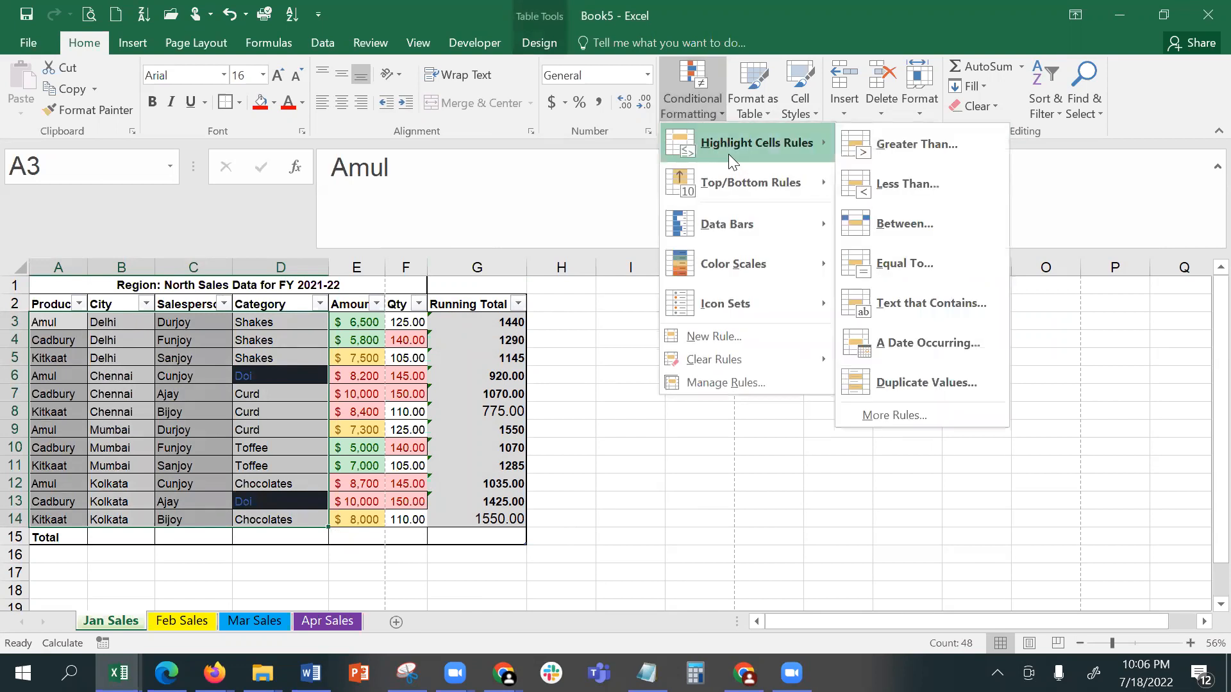
pyautogui.click(892, 382)
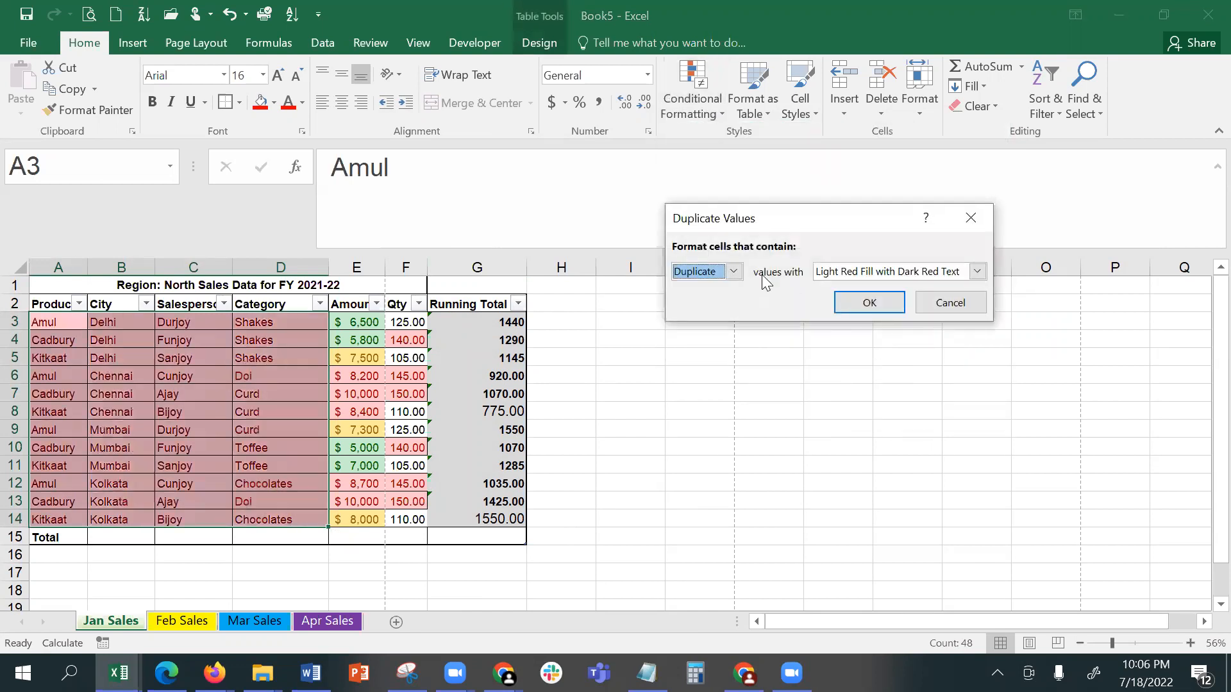
pyautogui.click(869, 304)
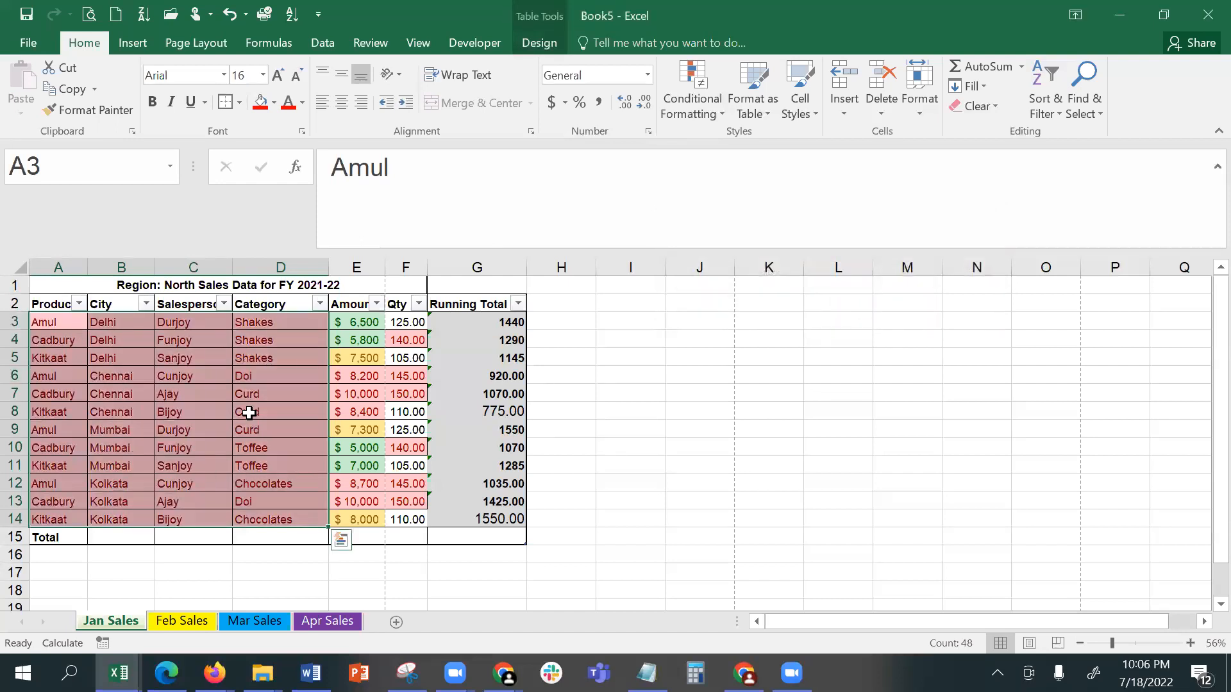
# Step: Change the product name in cell A3 to Amul1
pyautogui.click(66, 322)
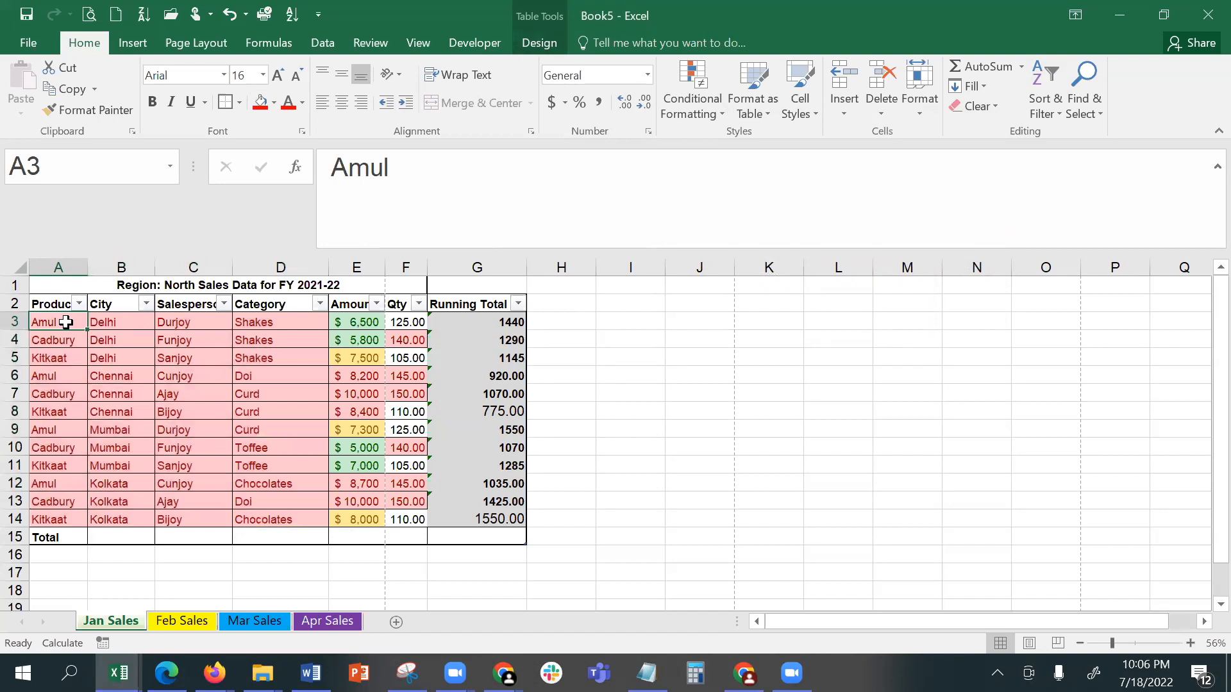
pyautogui.click(446, 177)
pyautogui.write('1')
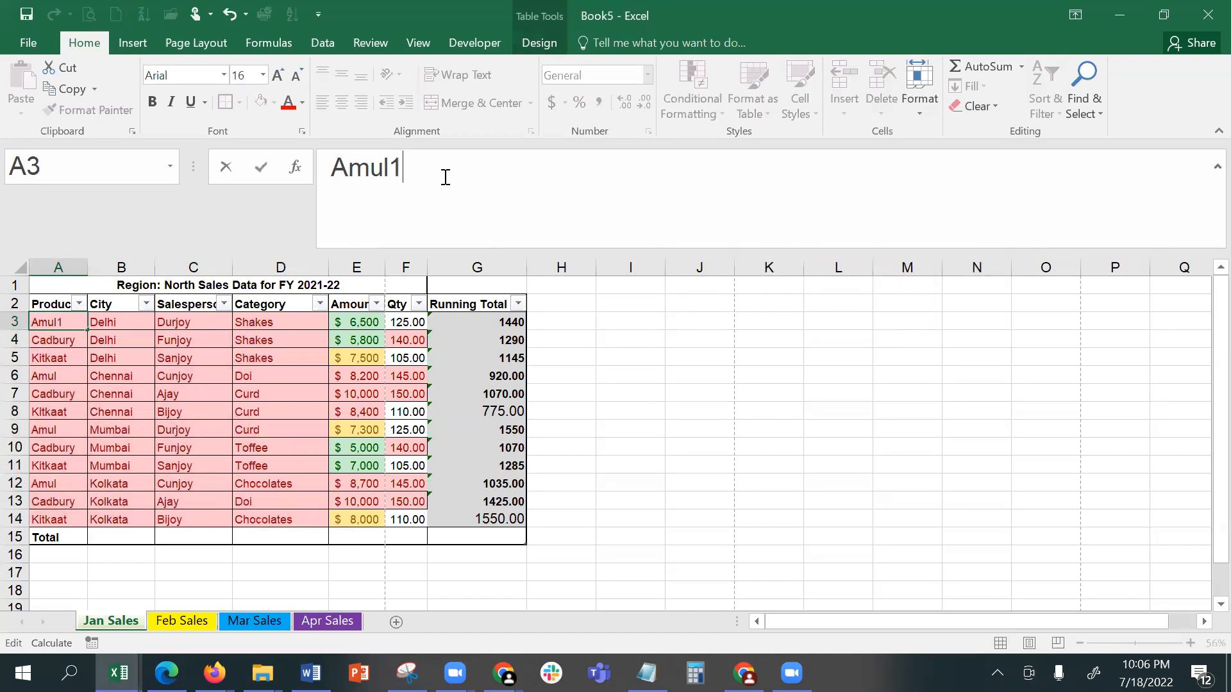
pyautogui.press('Return')
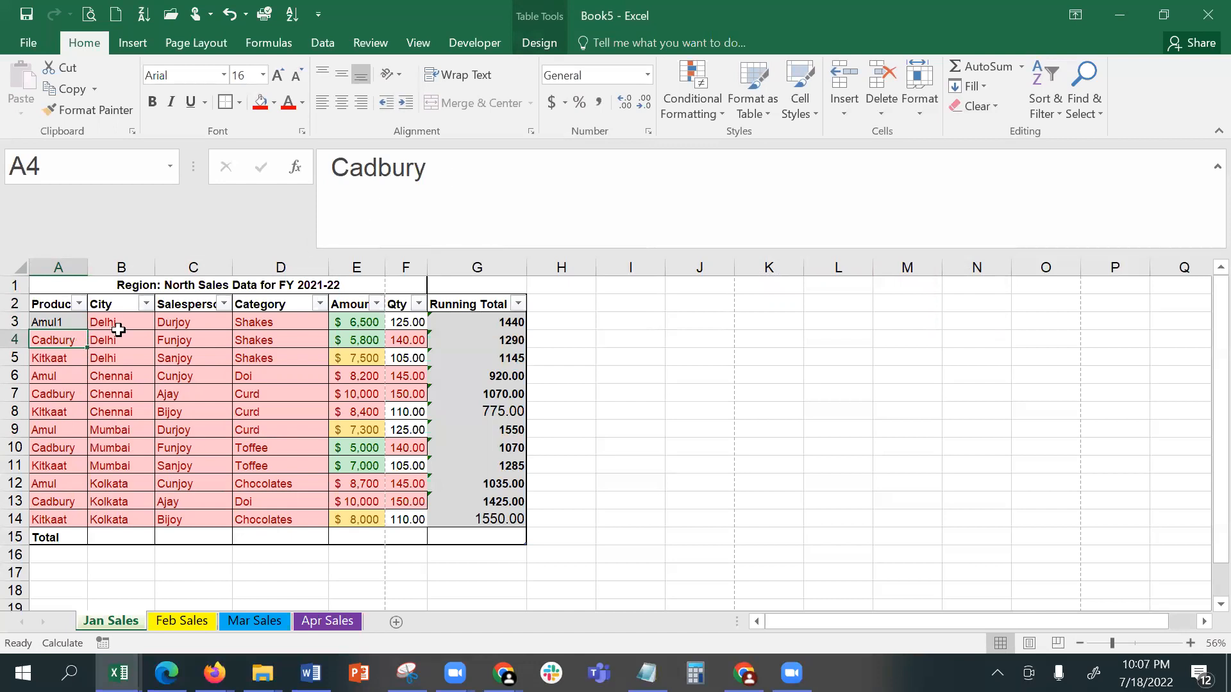
# Step: Change the city in cell B3 to New Delhi and check the edited cells in that row
pyautogui.click(118, 326)
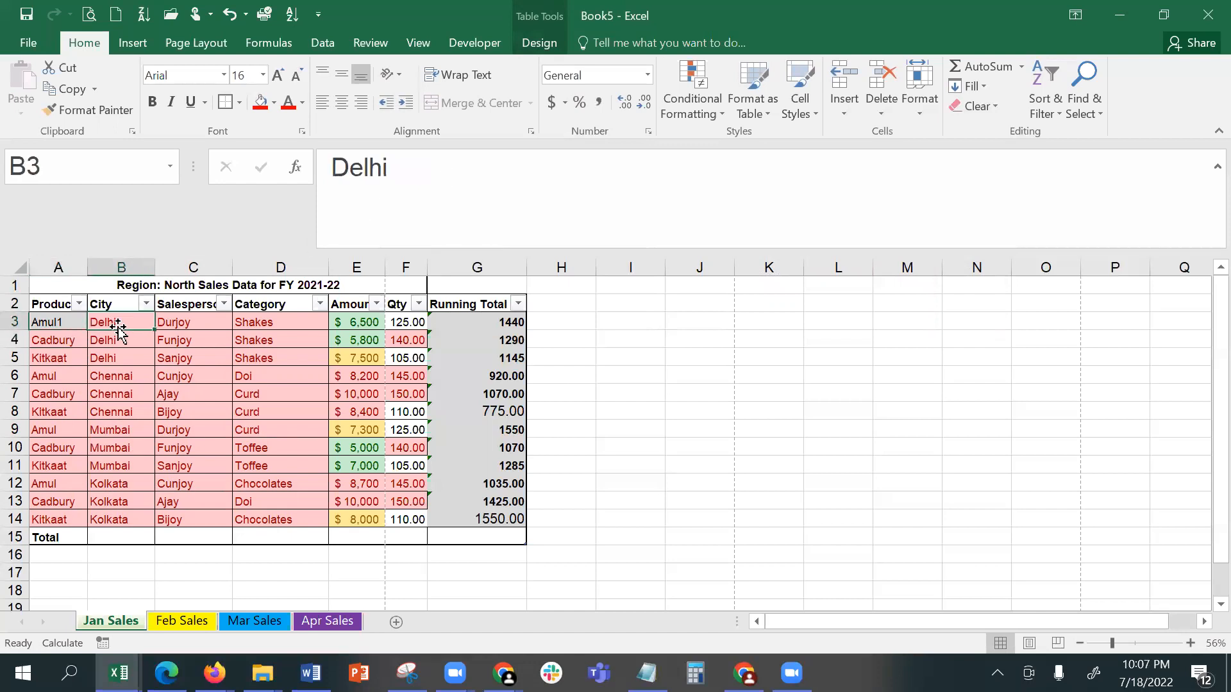
pyautogui.click(333, 167)
pyautogui.write('New')
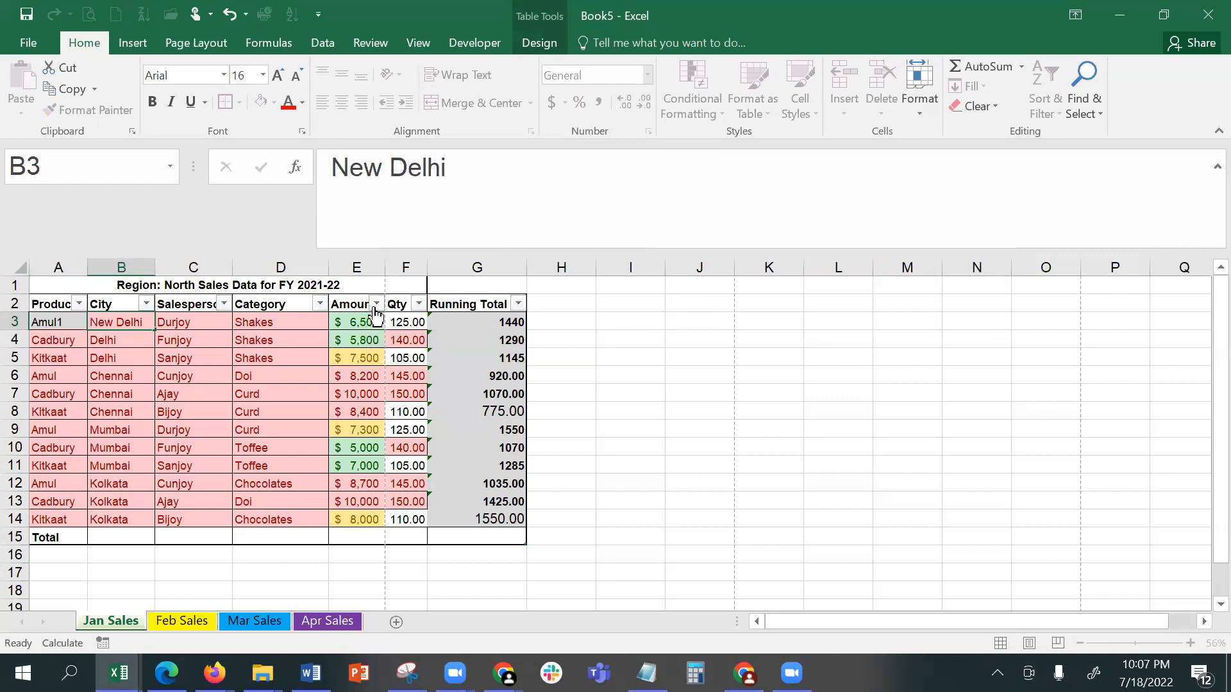
pyautogui.press('Return')
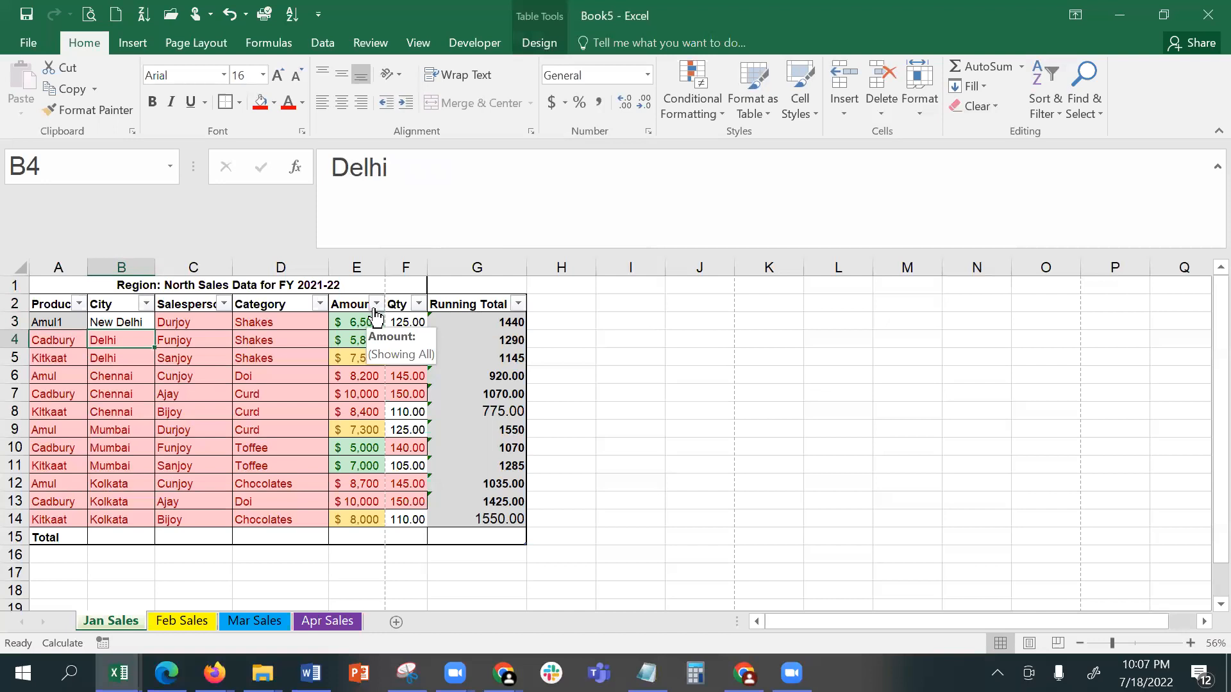
pyautogui.click(565, 305)
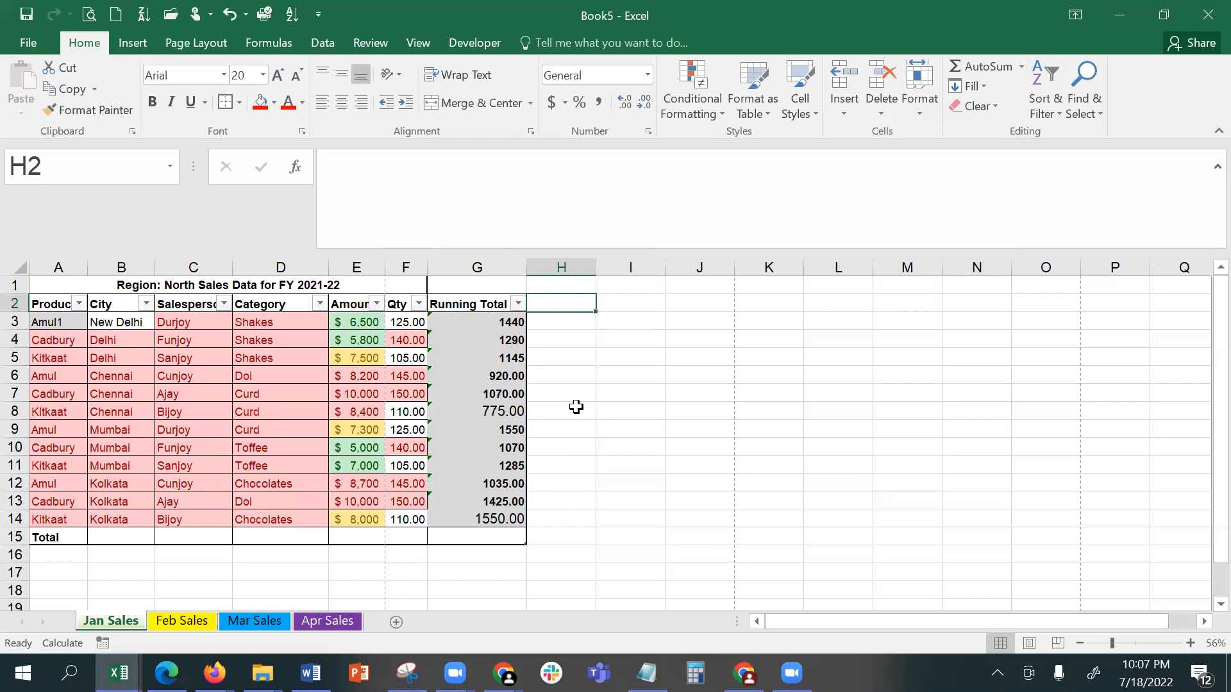
pyautogui.click(58, 320)
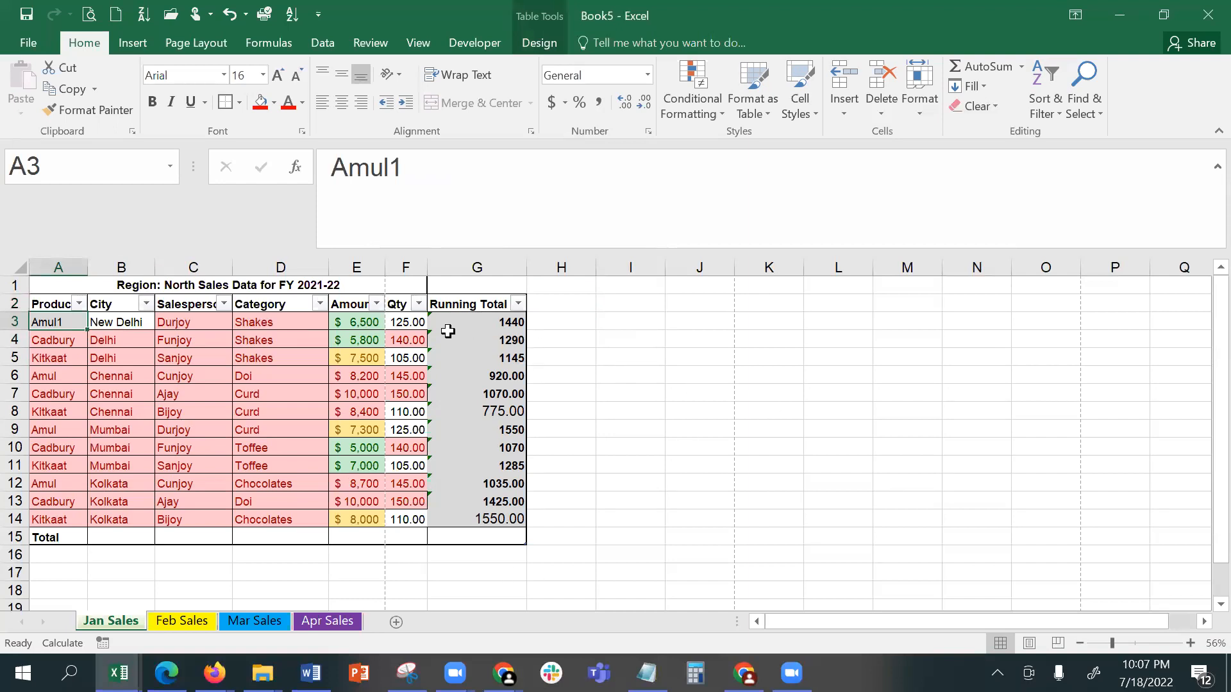
# Step: Highlight duplicate values in Running Total cells G3:G14 with Light Red Fill with Dark Red Text and inspect the highlighted cells
pyautogui.moveTo(473, 323); pyautogui.dragTo(480, 515)
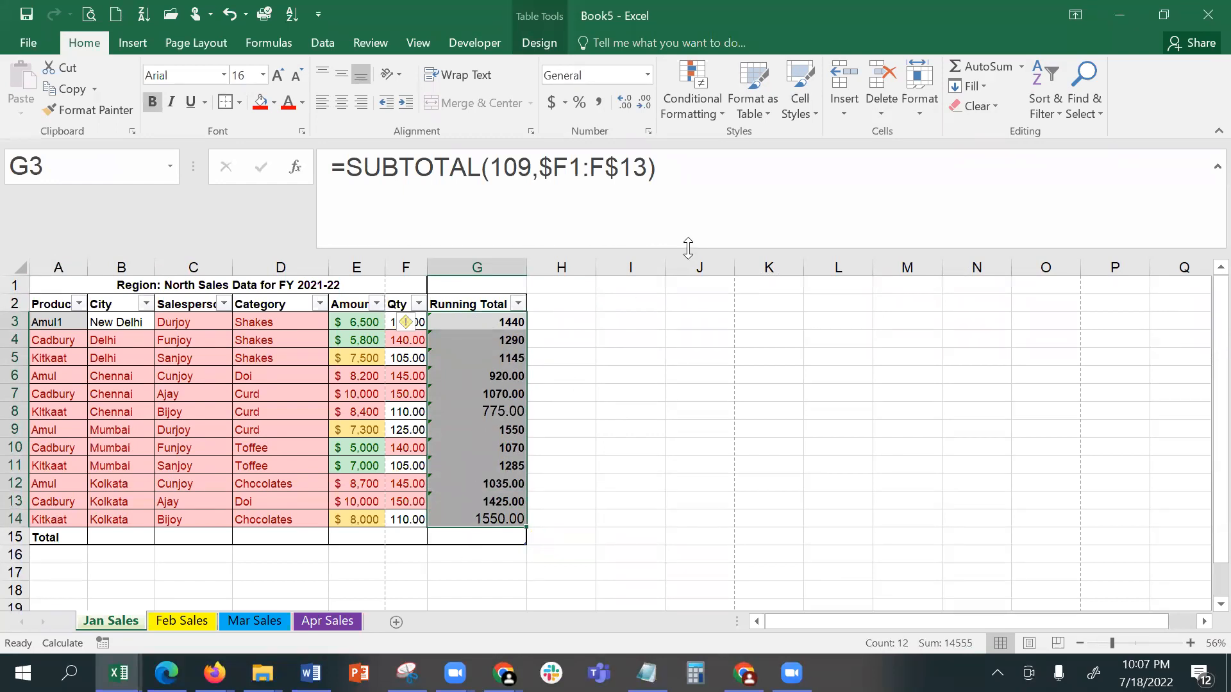
pyautogui.click(702, 107)
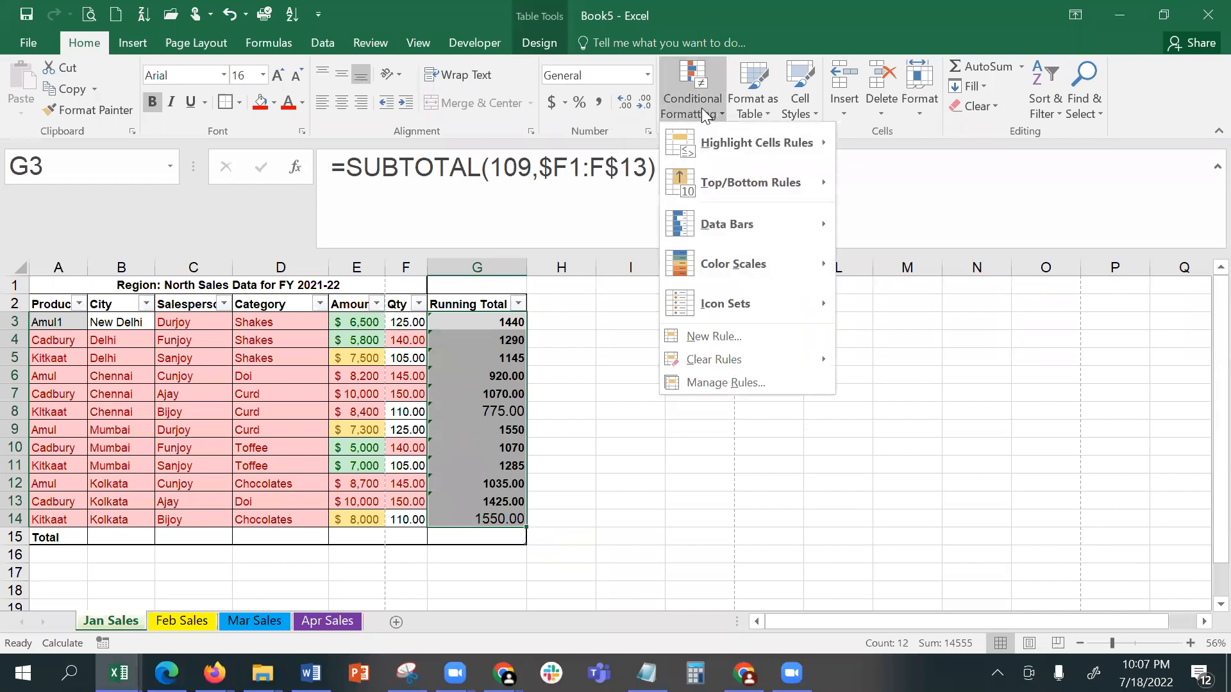
pyautogui.moveTo(742, 133)
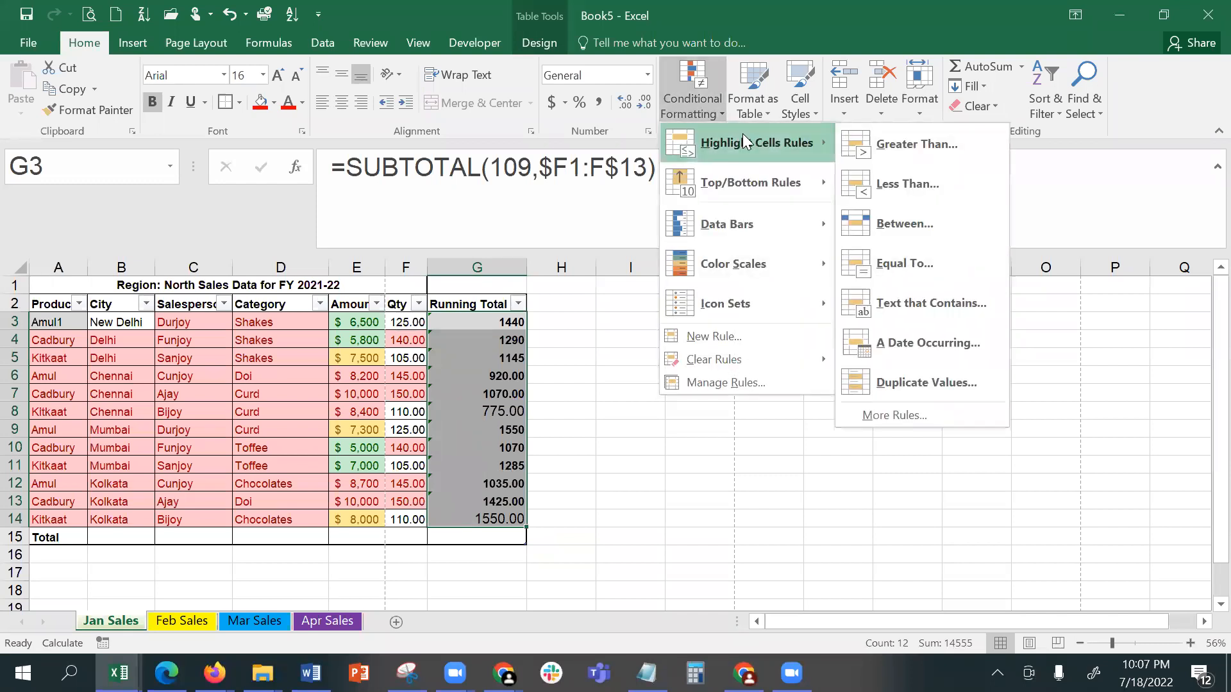
pyautogui.click(908, 381)
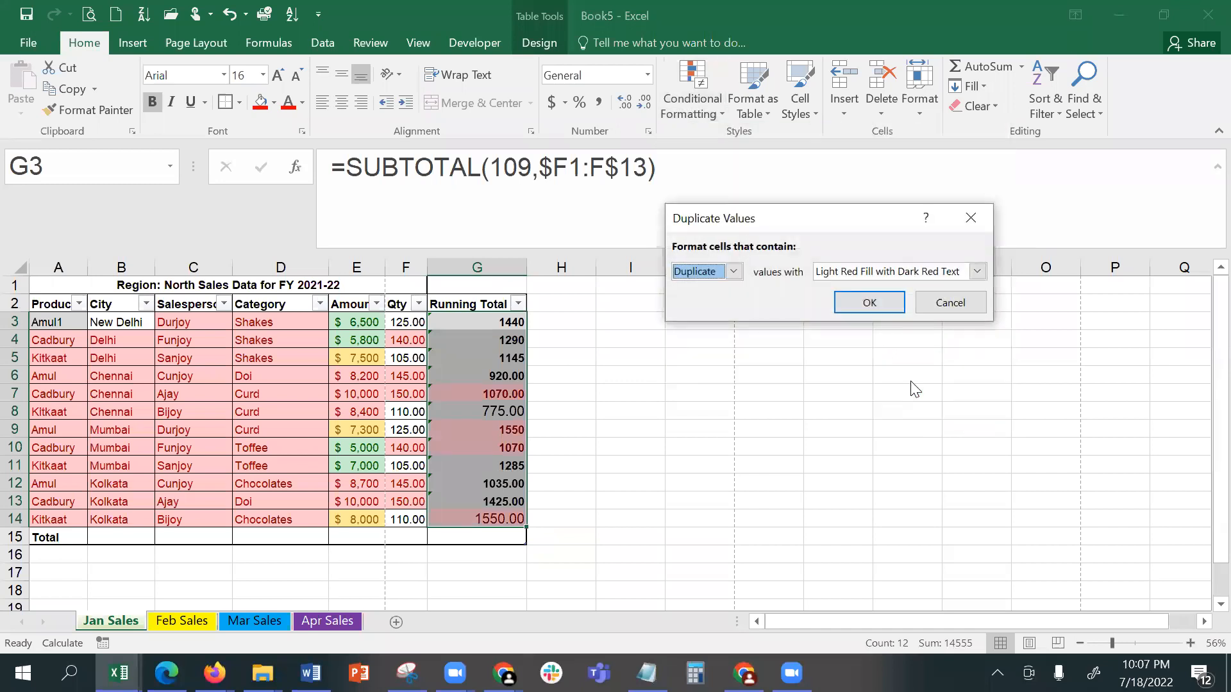
pyautogui.click(893, 304)
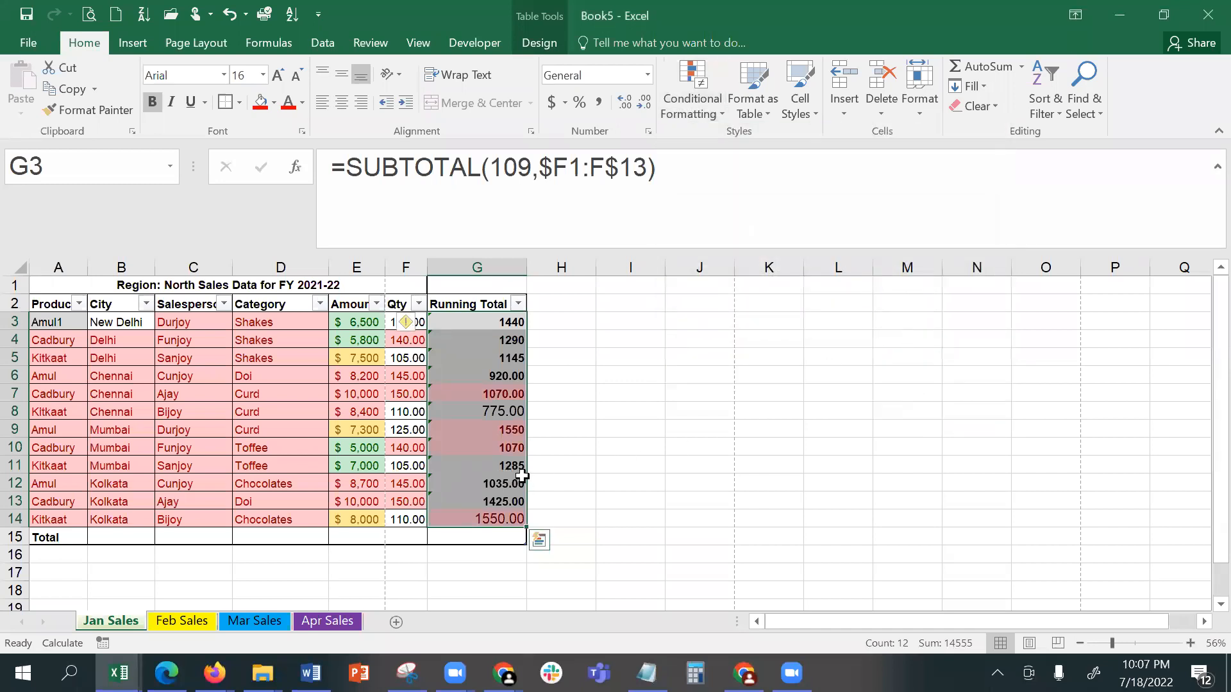
pyautogui.click(503, 447)
pyautogui.click(491, 392)
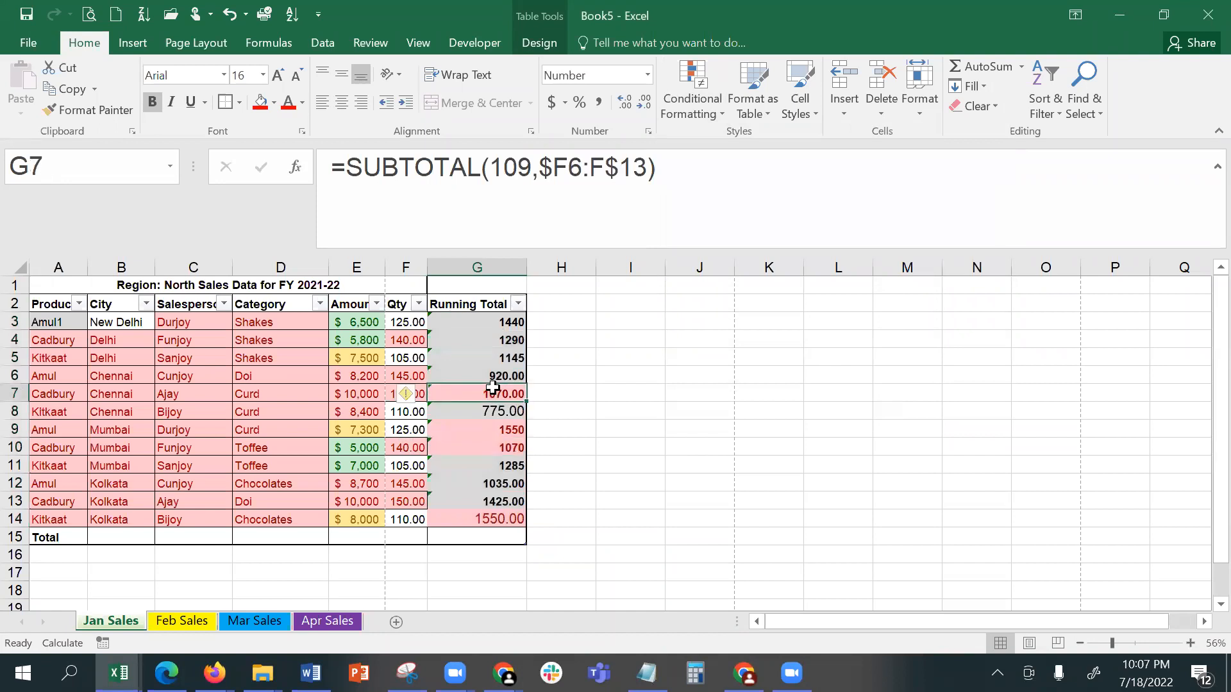
pyautogui.click(501, 435)
pyautogui.click(489, 521)
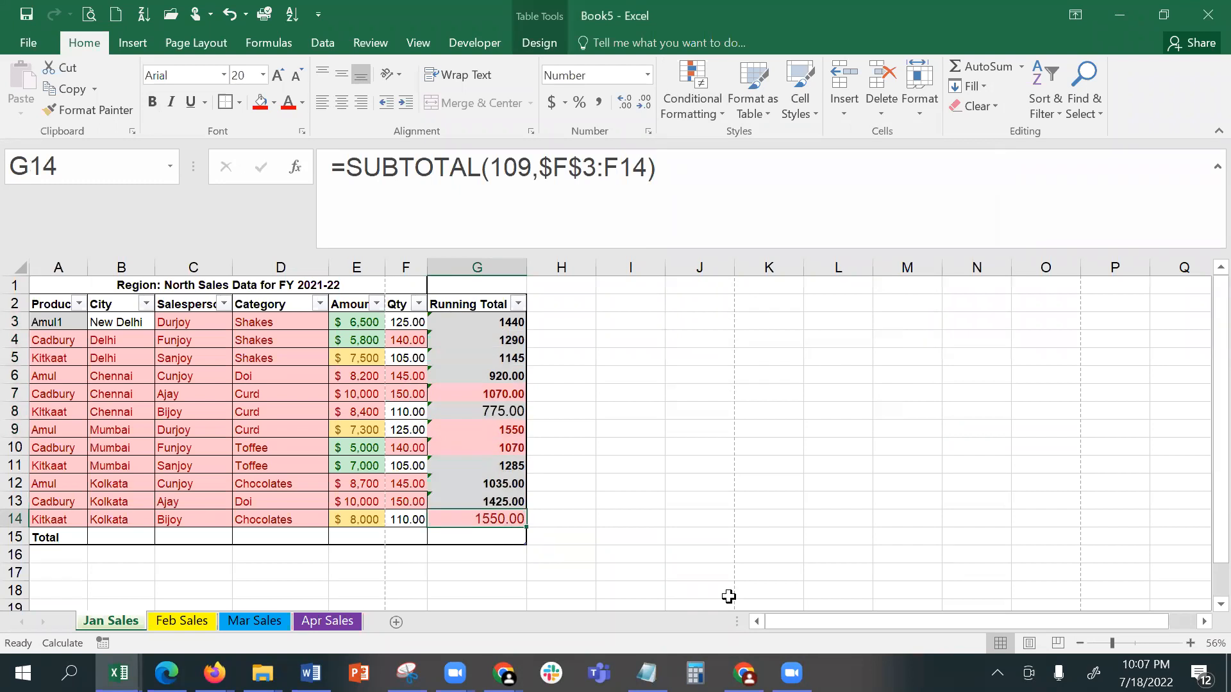
pyautogui.click(464, 392)
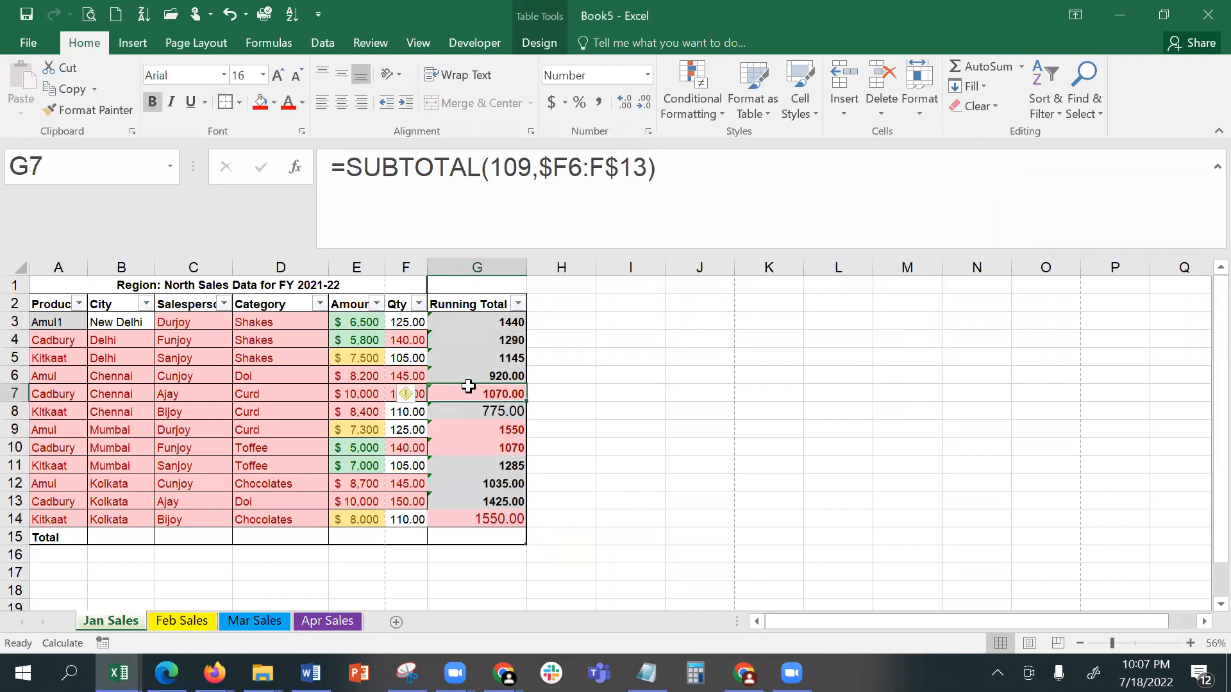
# Step: Set the quantity in cell F7 to 152 and check the Running Total in the same row
pyautogui.click(356, 398)
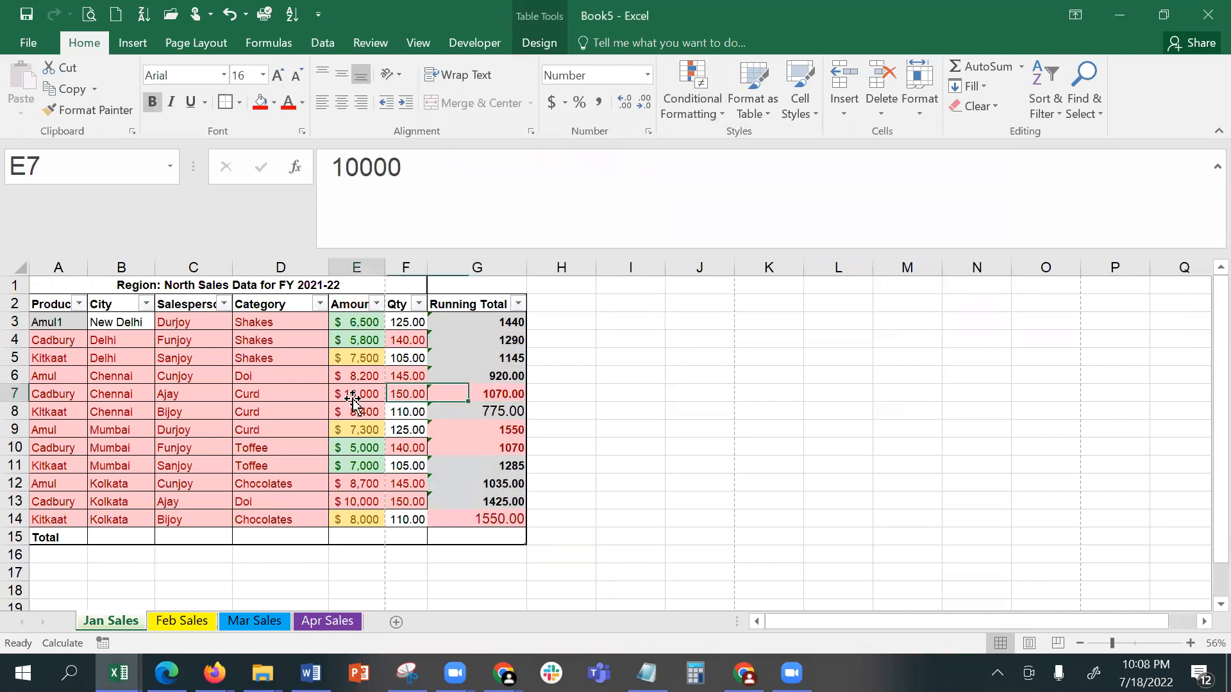
pyautogui.press('Right')
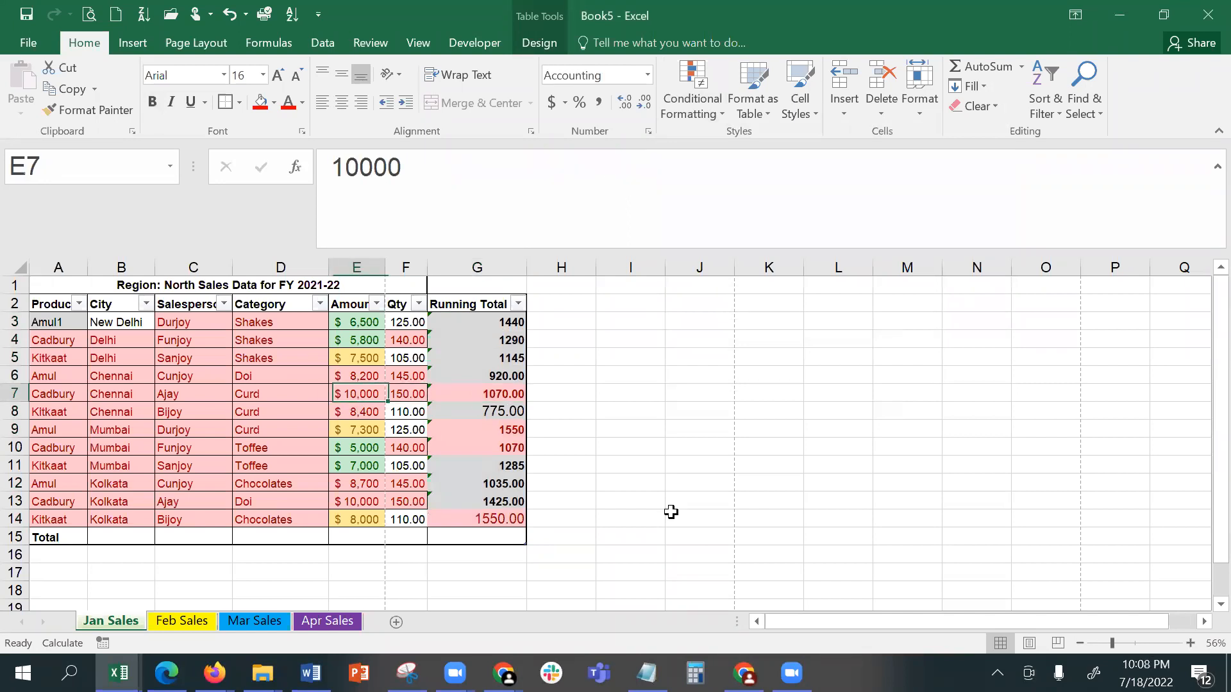
pyautogui.click(400, 166)
pyautogui.press('BackSpace')
pyautogui.write('2')
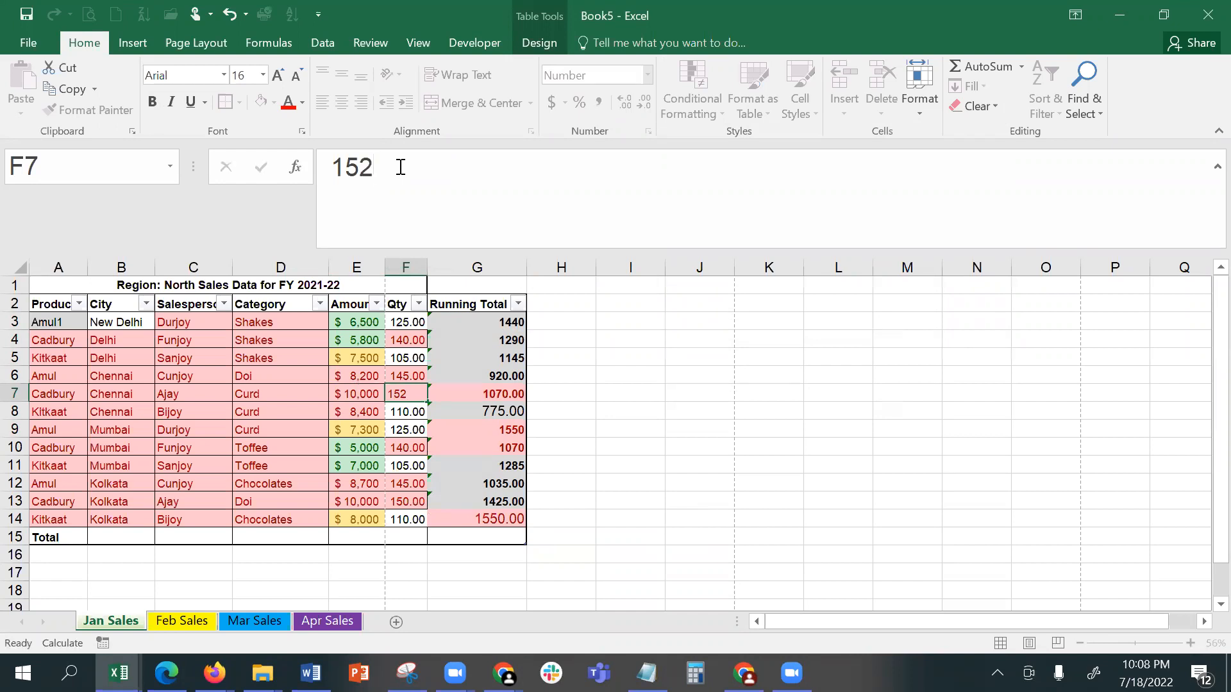
pyautogui.press('Return')
pyautogui.press('Return')
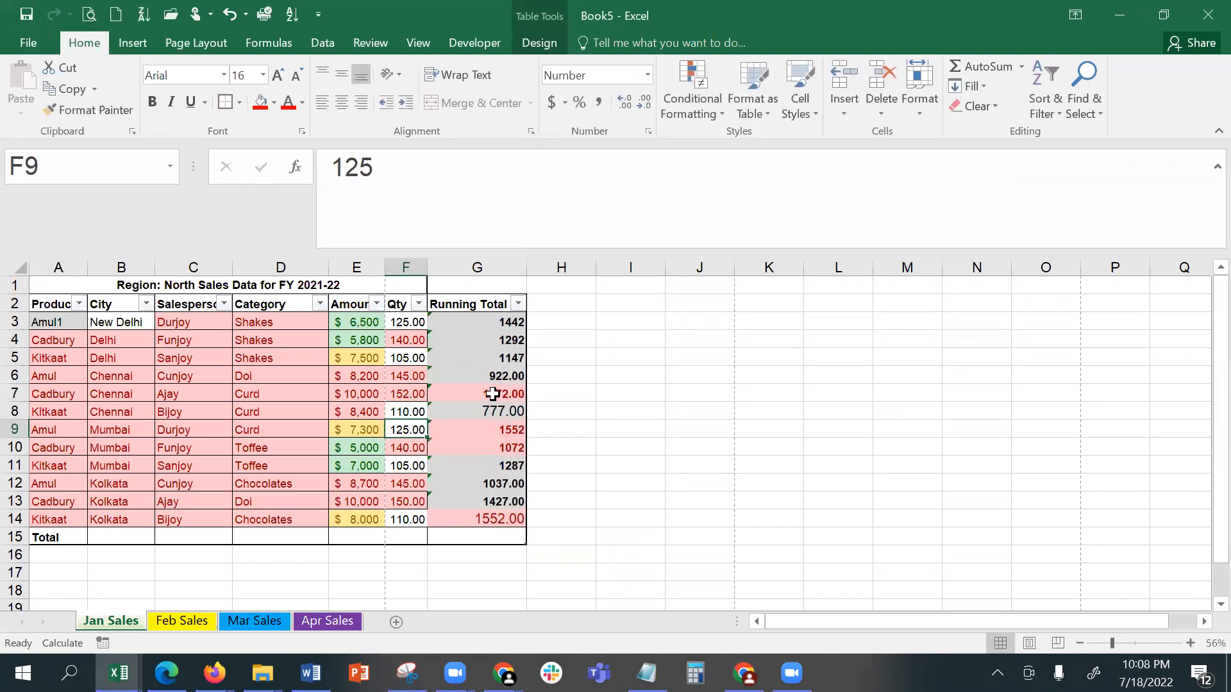
pyautogui.click(496, 394)
# Step: Set the quantity in cell F10 to 143 and check the highlighted Running Total in G9
pyautogui.click(391, 447)
pyautogui.click(404, 170)
pyautogui.press('BackSpace')
pyautogui.write('3')
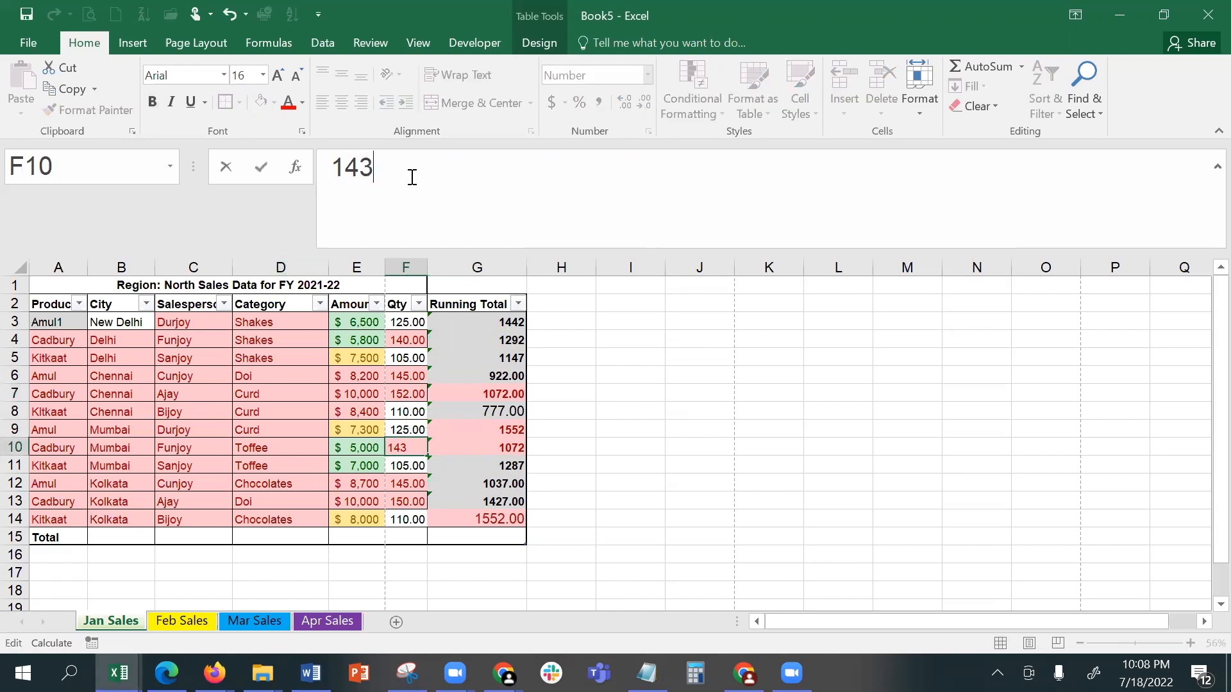
pyautogui.press('Return')
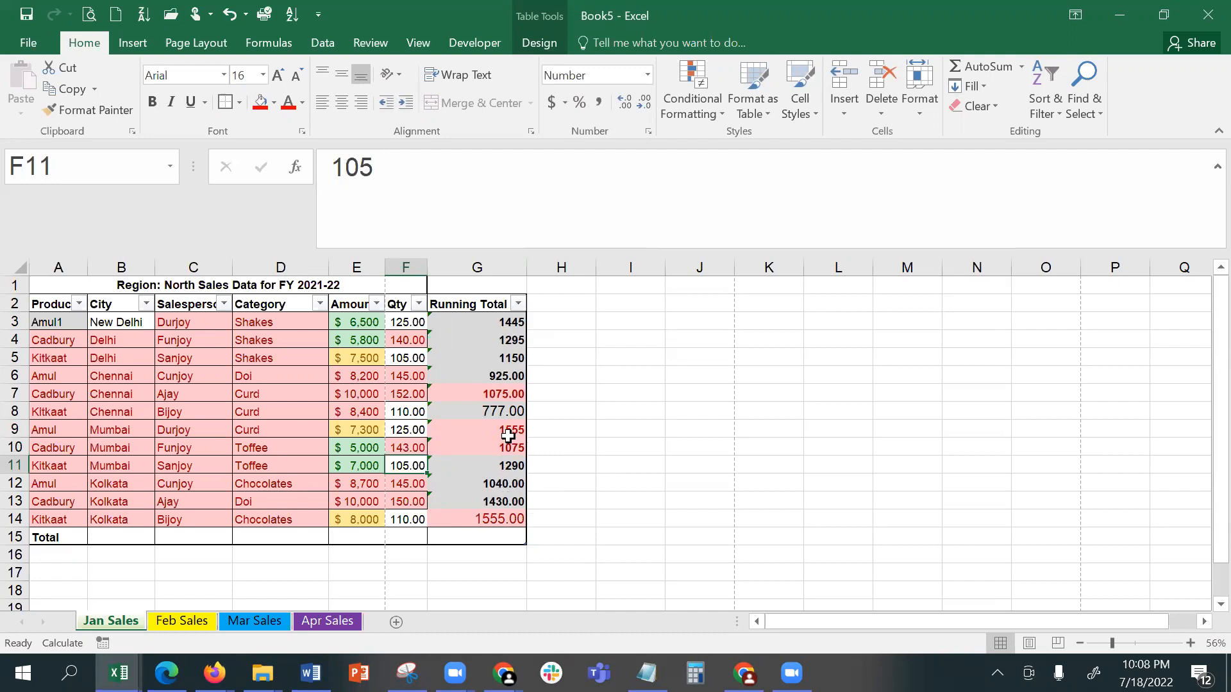
pyautogui.click(508, 434)
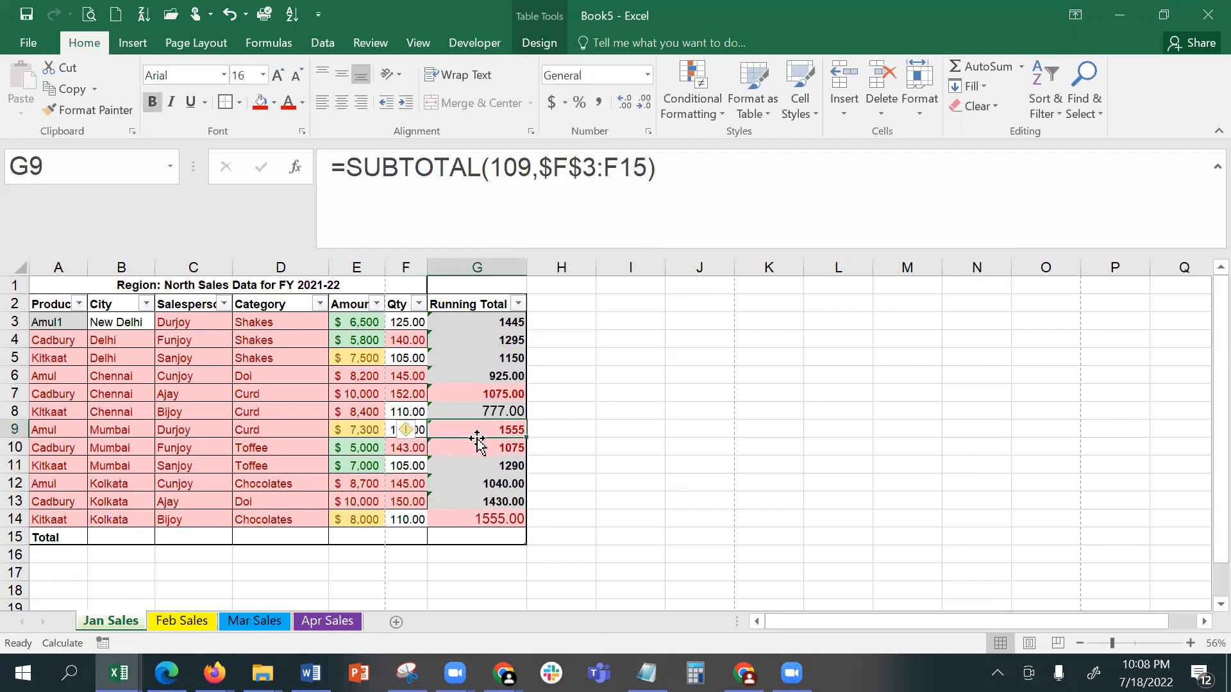
# Step: Set the quantity in cell F14 to 112 and check the highlighted duplicate Running Total cells
pyautogui.click(499, 522)
pyautogui.click(494, 429)
pyautogui.click(491, 520)
pyautogui.click(407, 523)
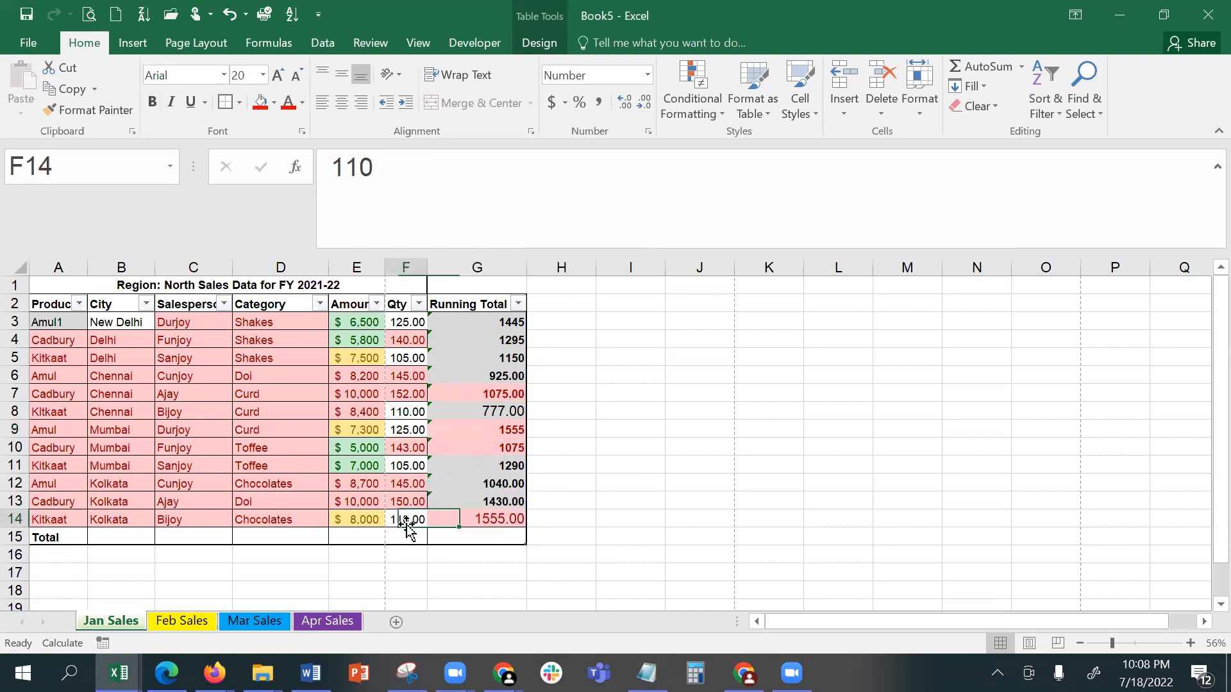
pyautogui.click(360, 169)
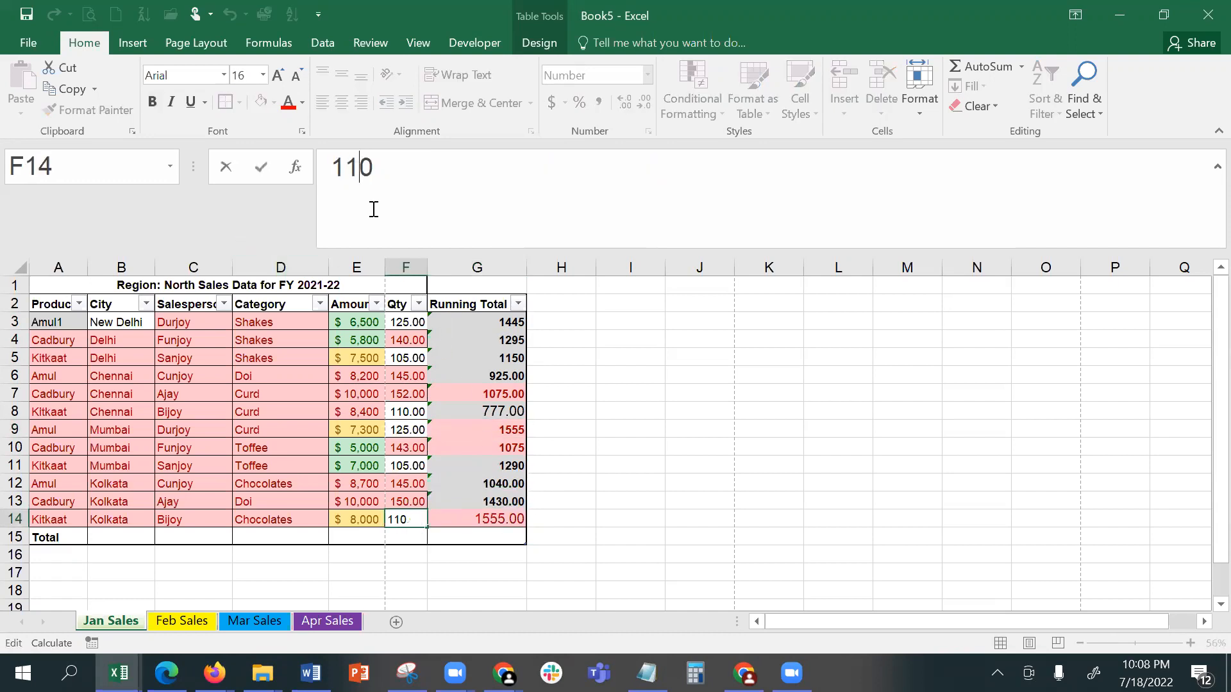
pyautogui.press('Delete')
pyautogui.write('2')
pyautogui.press('Return')
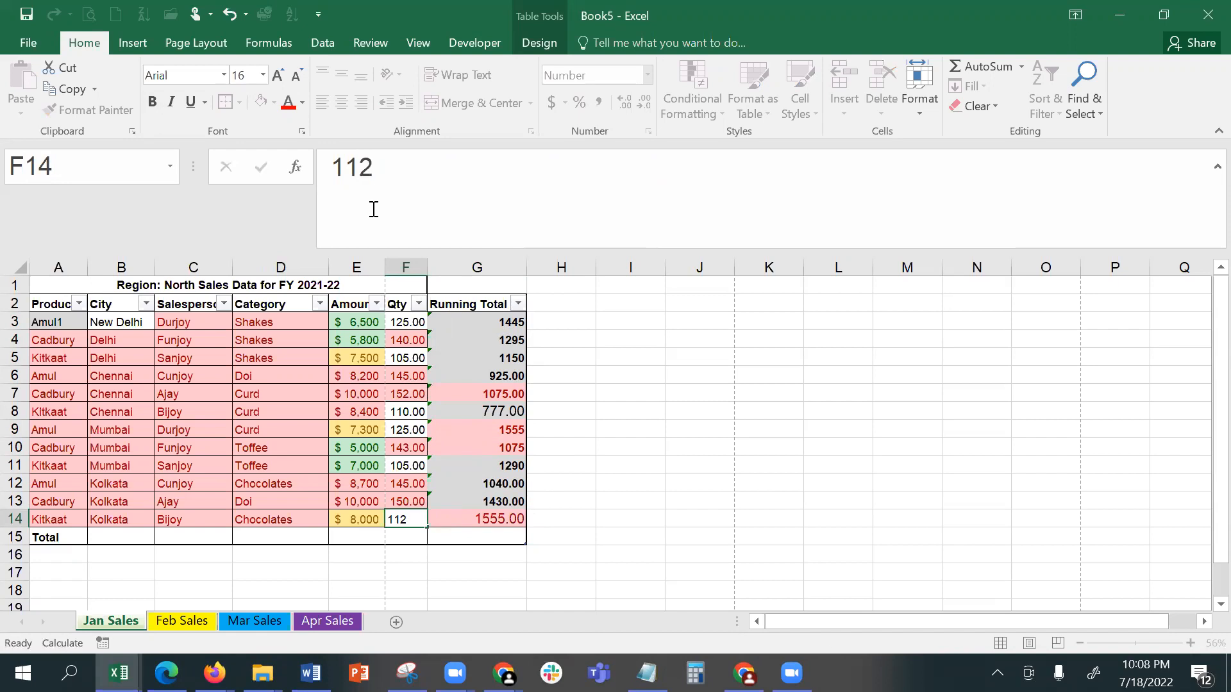
pyautogui.click(458, 431)
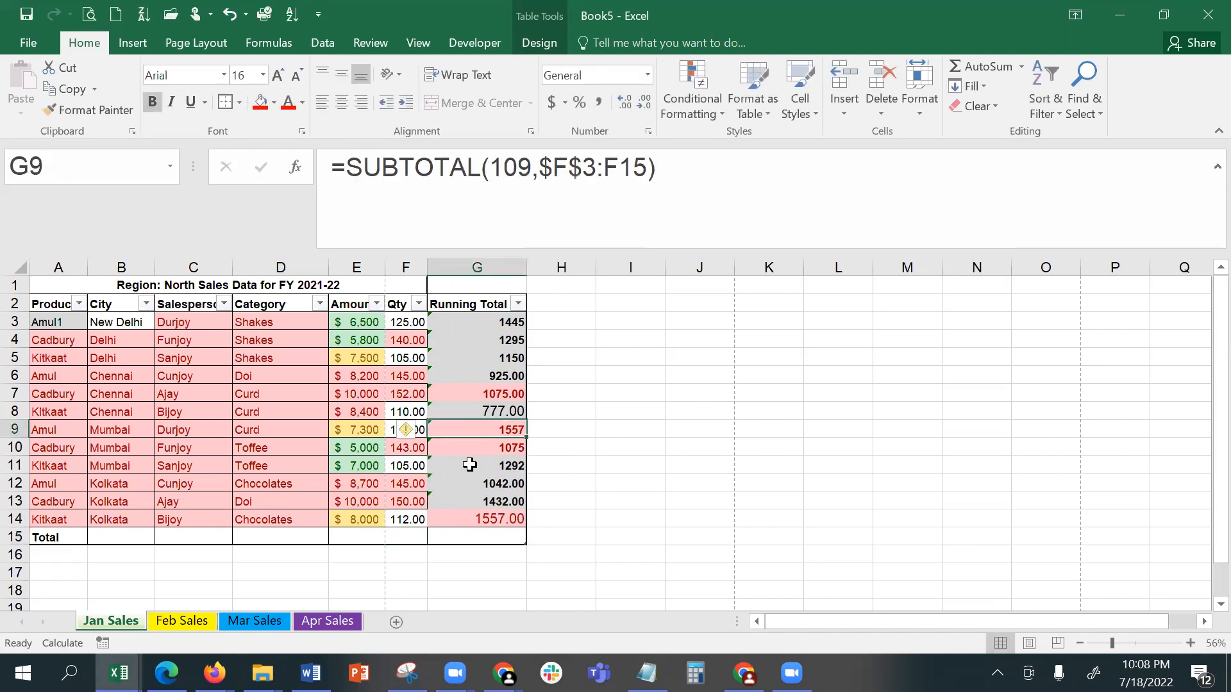
pyautogui.click(478, 448)
pyautogui.click(487, 390)
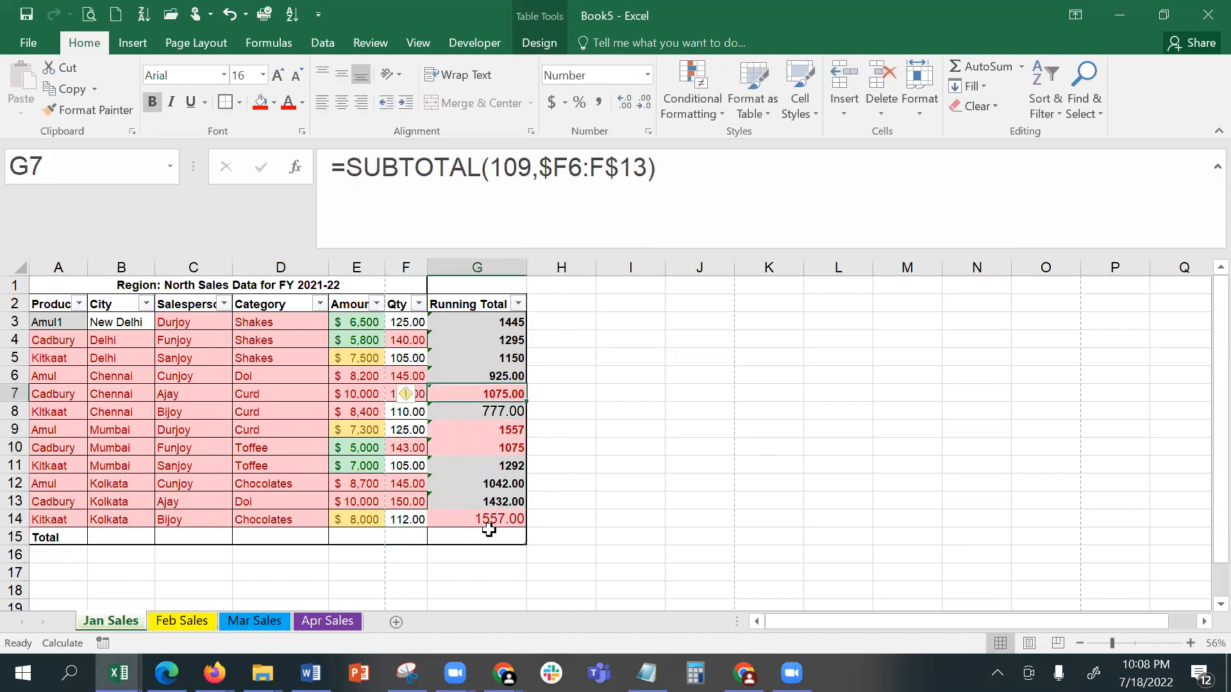
pyautogui.click(485, 520)
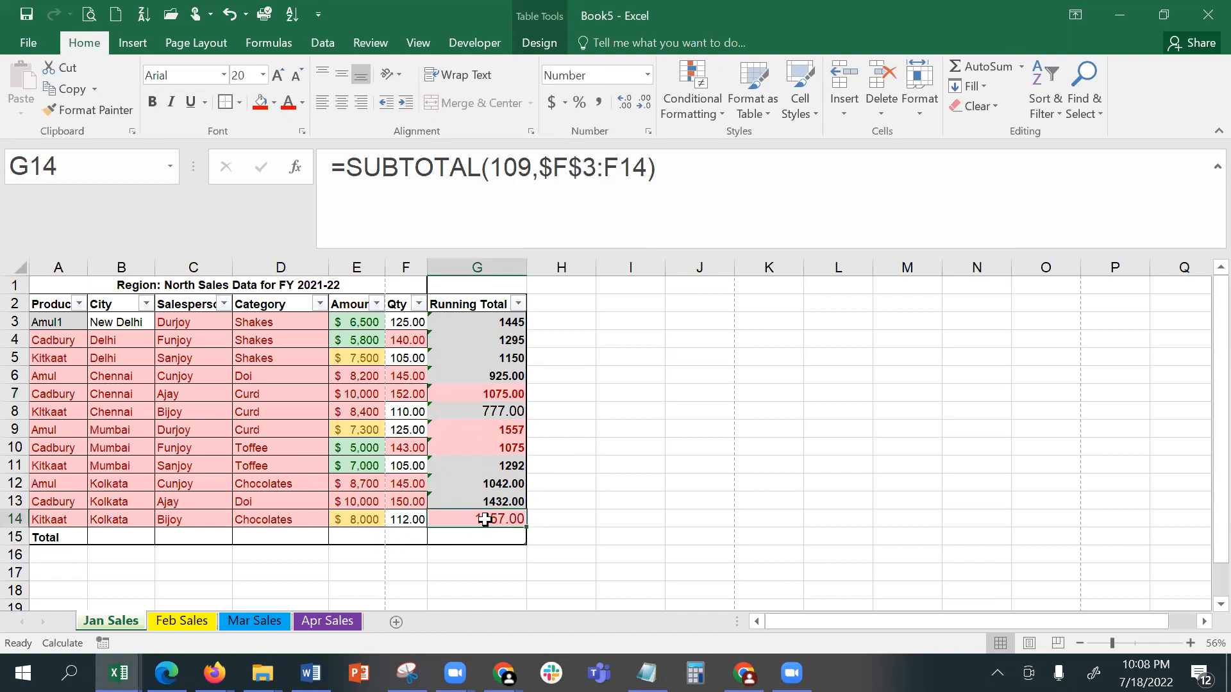
# Step: Add a column beside Running Total by entering =[@[Running Total]] in cell H3, and check its first cells
pyautogui.click(546, 322)
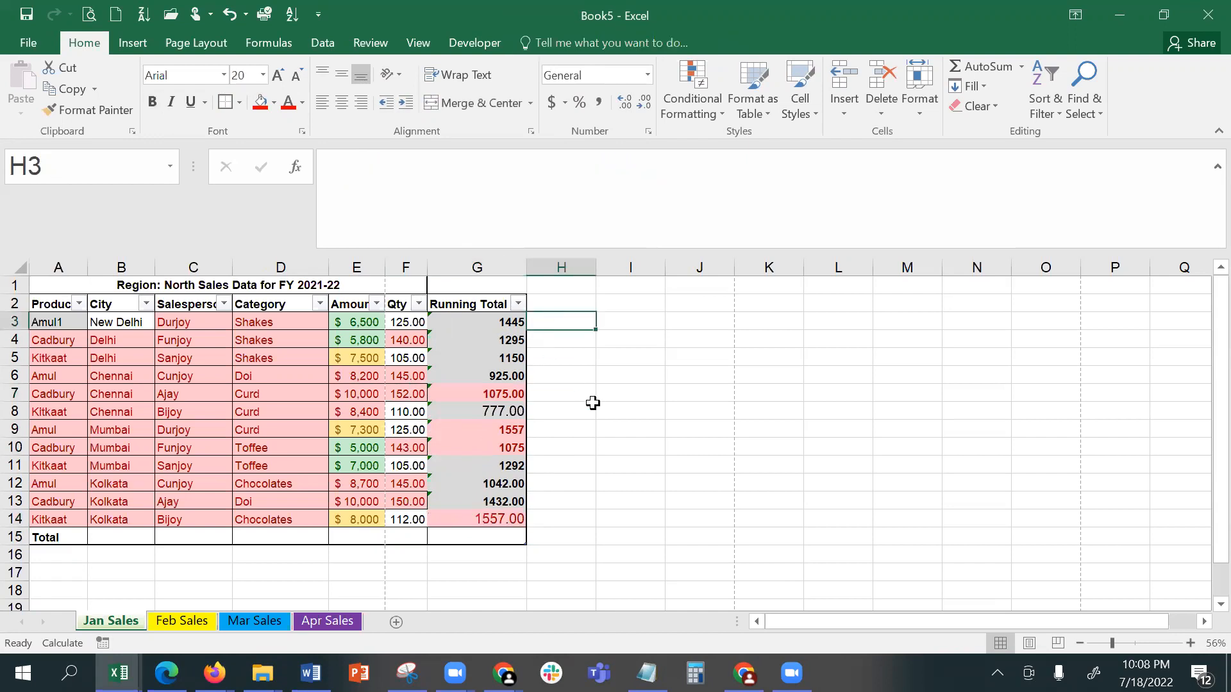
pyautogui.click(473, 323)
pyautogui.click(487, 352)
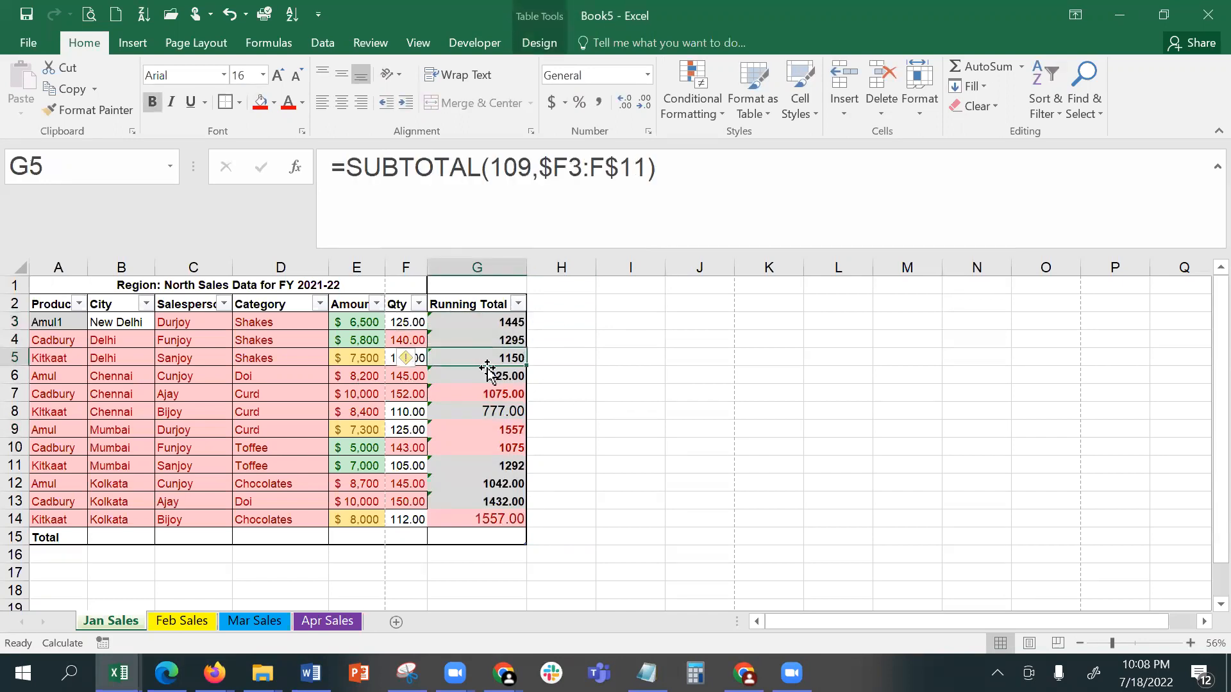
pyautogui.click(566, 322)
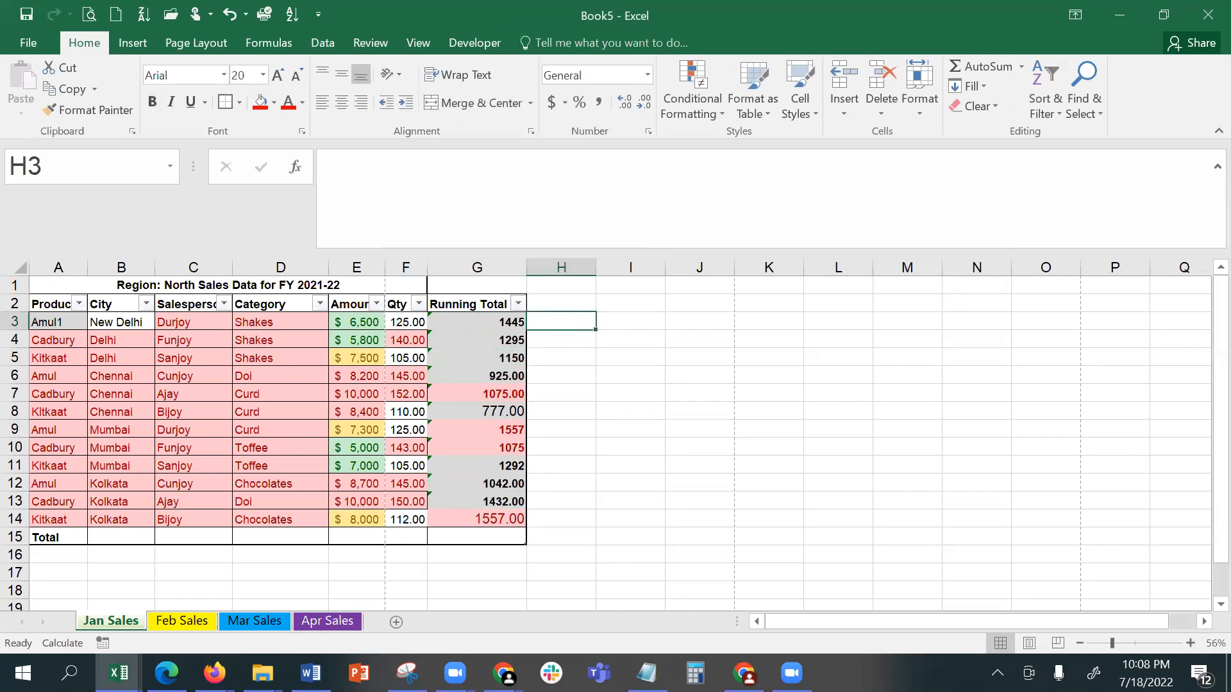
pyautogui.write('=')
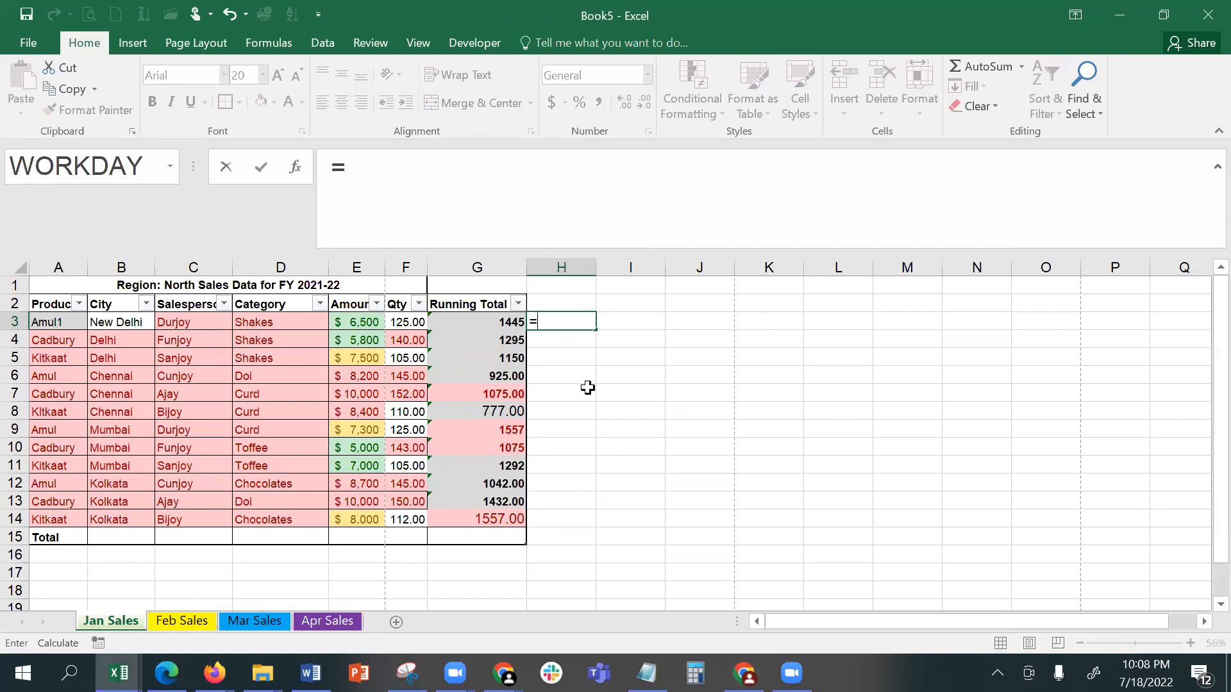
pyautogui.click(502, 316)
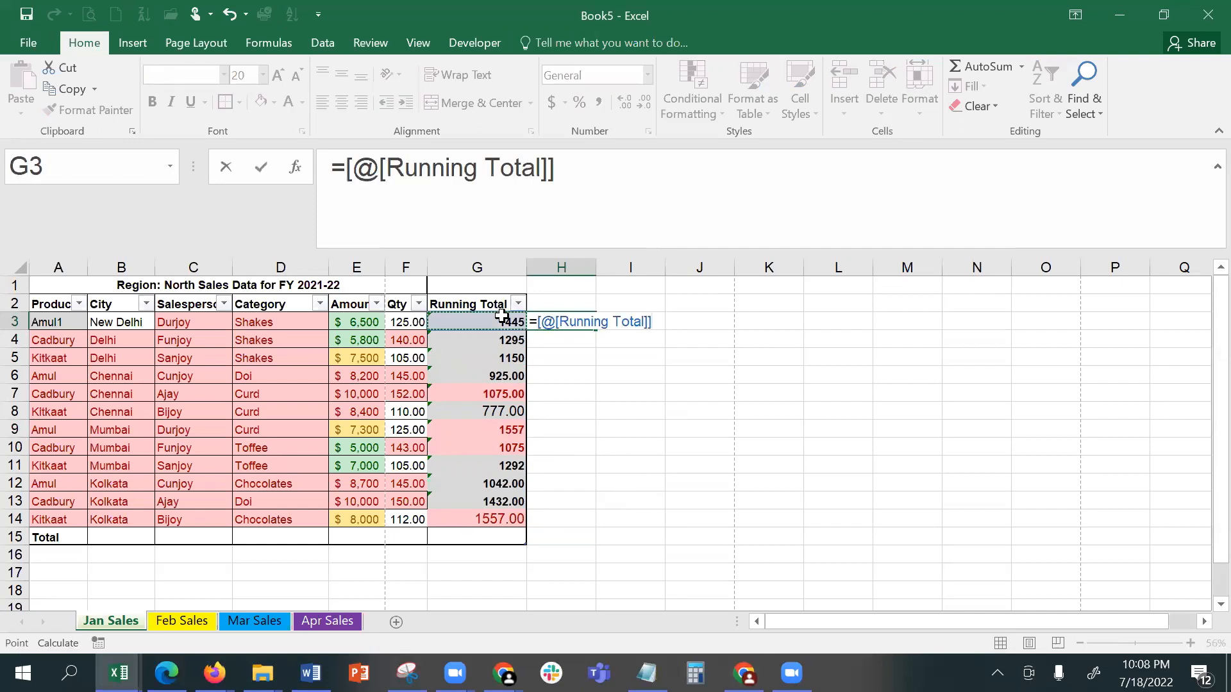
pyautogui.press('Return')
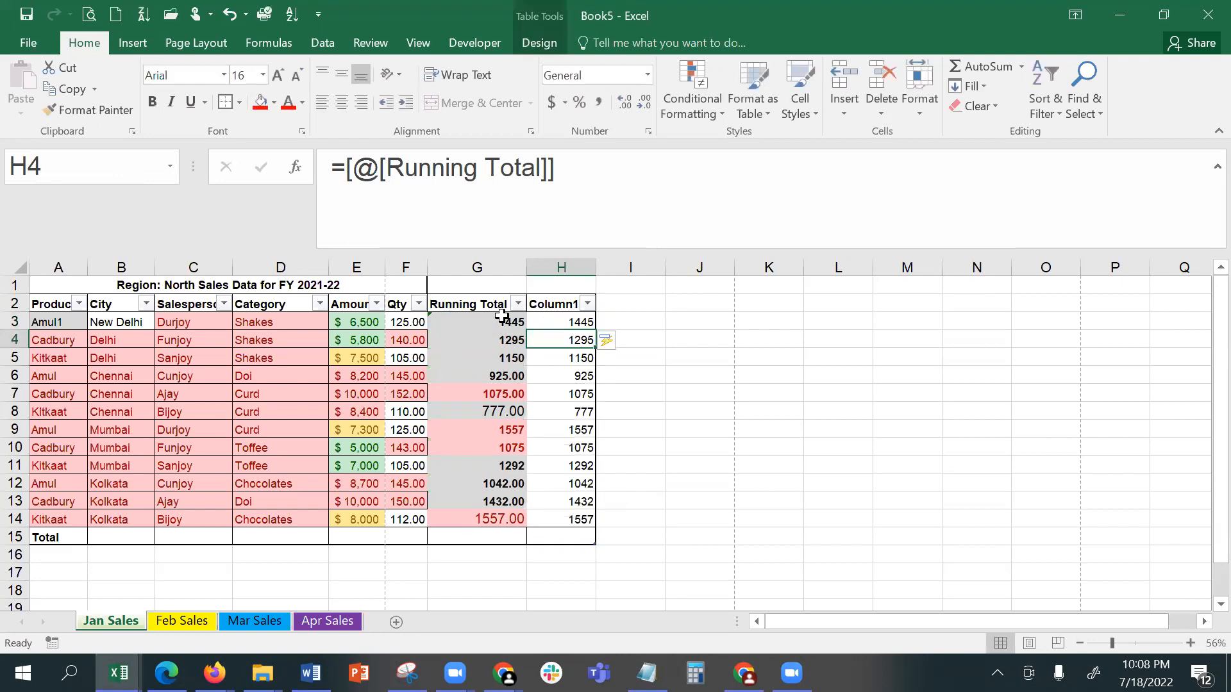
pyautogui.click(560, 324)
pyautogui.click(563, 344)
pyautogui.click(559, 363)
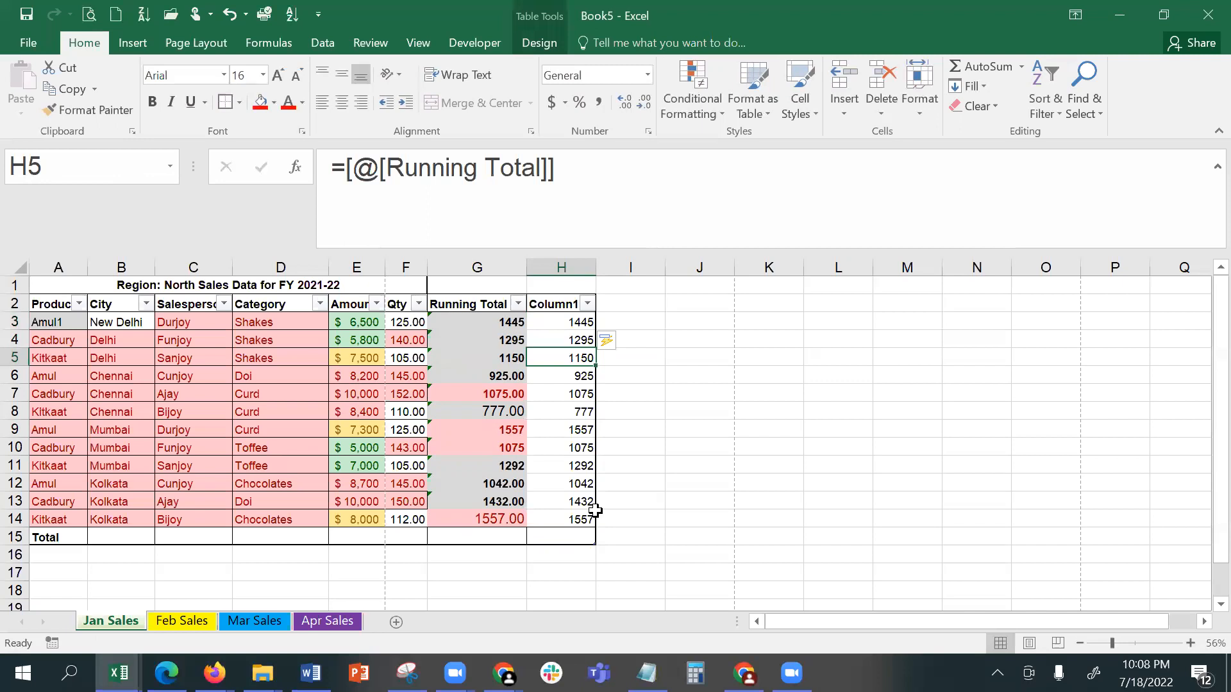
# Step: Apply blue gradient-fill data bars to cells H3:H14
pyautogui.moveTo(576, 322); pyautogui.dragTo(573, 528)
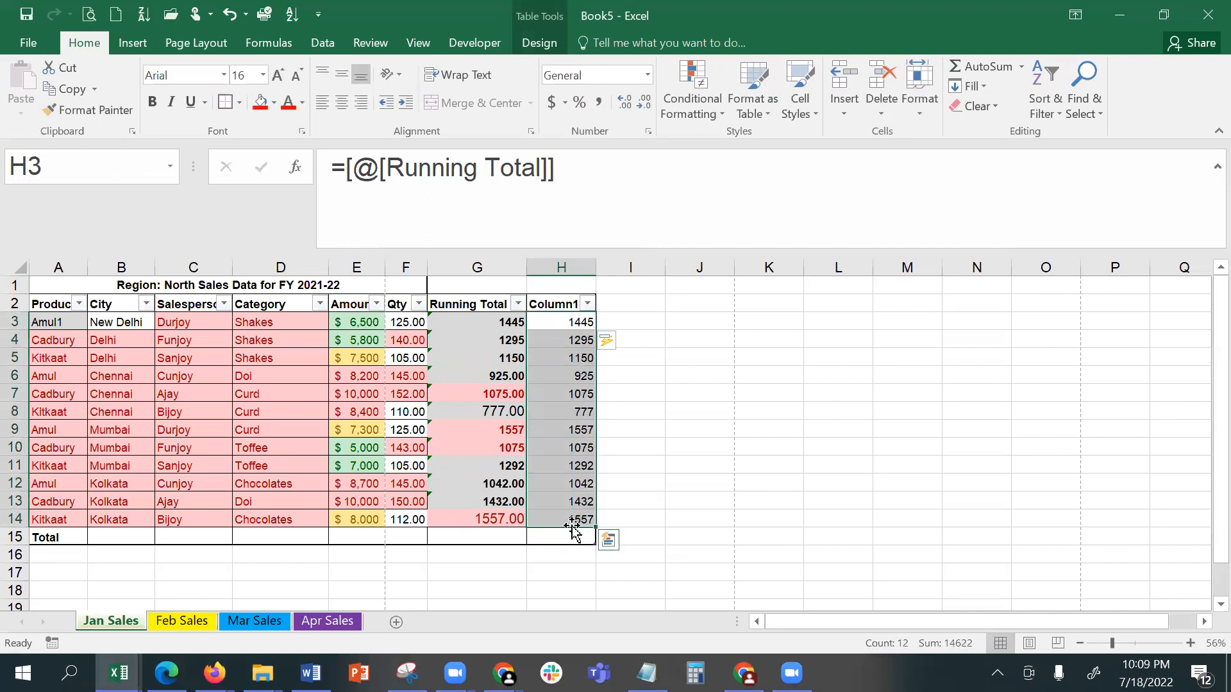
pyautogui.click(708, 115)
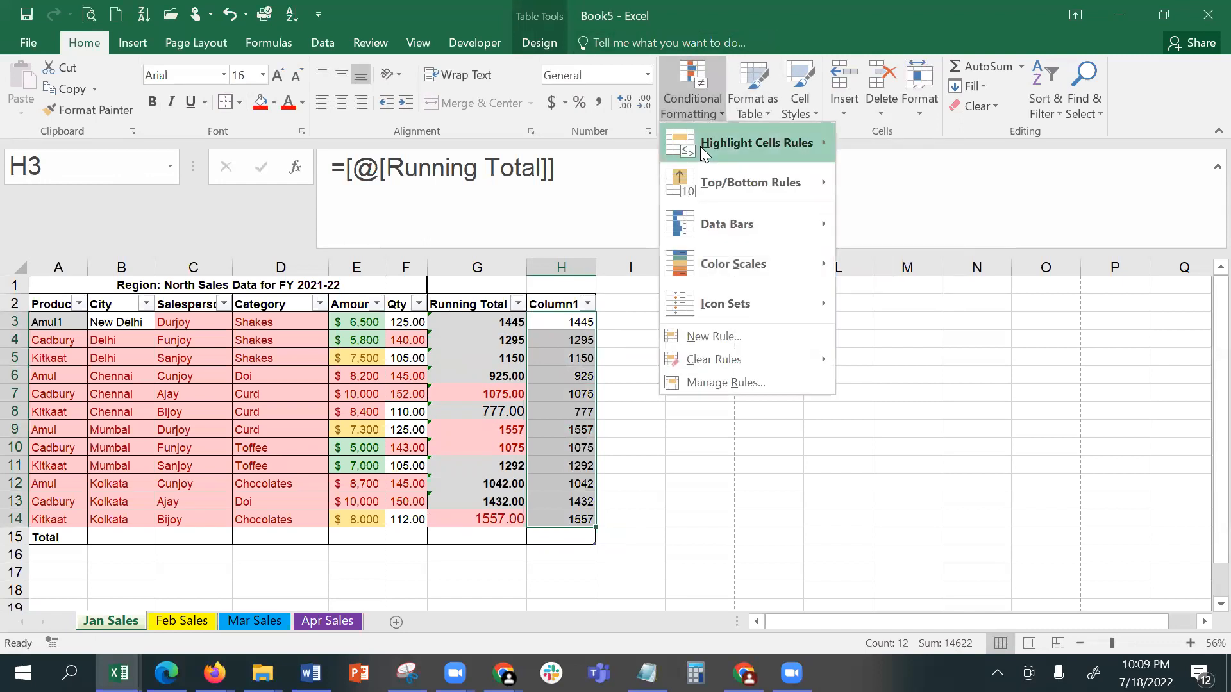
pyautogui.moveTo(675, 221)
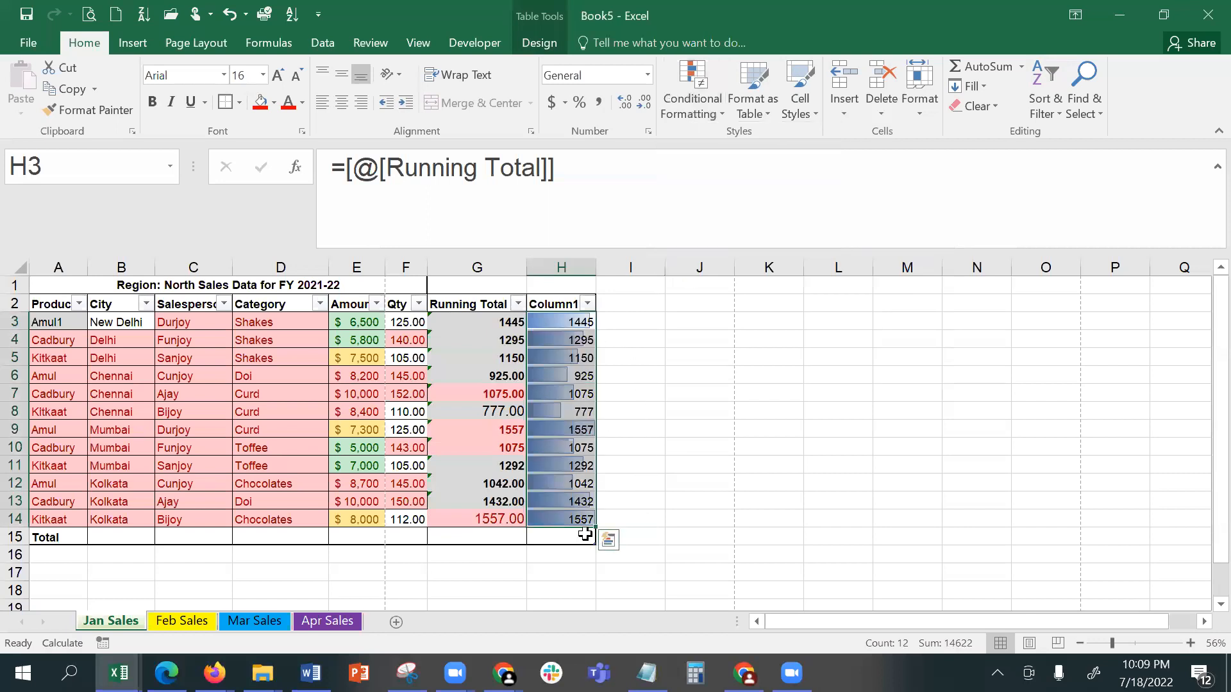
# Step: Edit the data bar rule for H3:H14 so that only the bars are shown, and apply it to the table
pyautogui.click(709, 108)
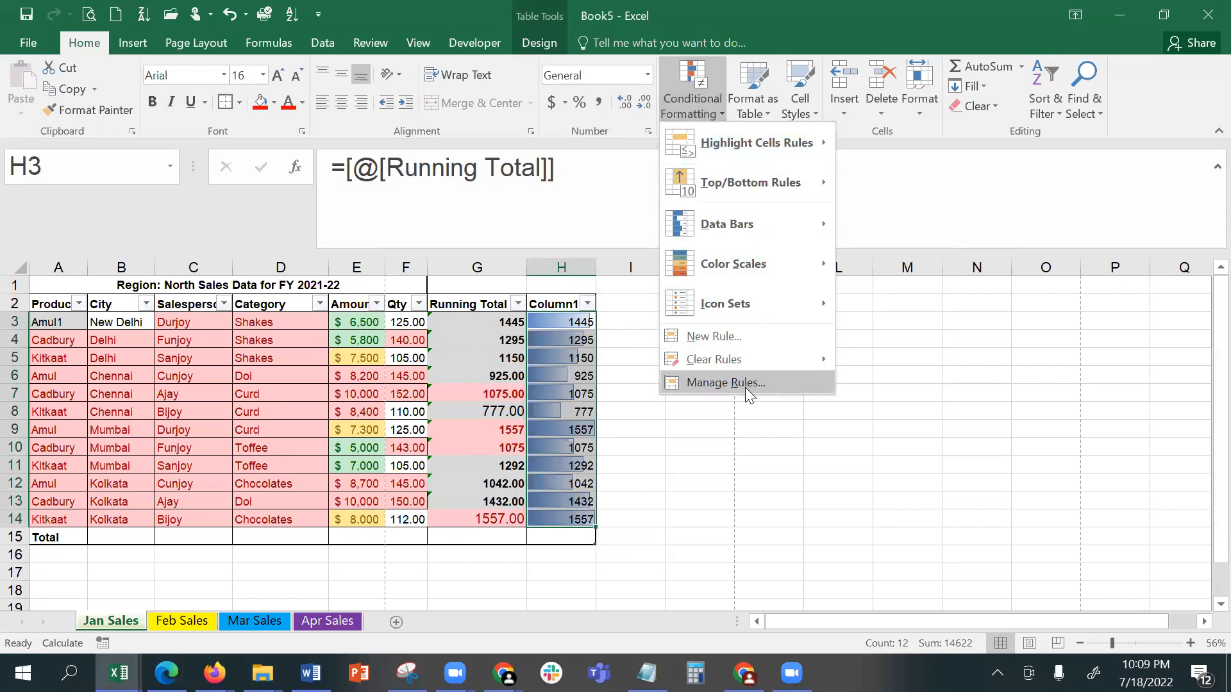
pyautogui.click(745, 383)
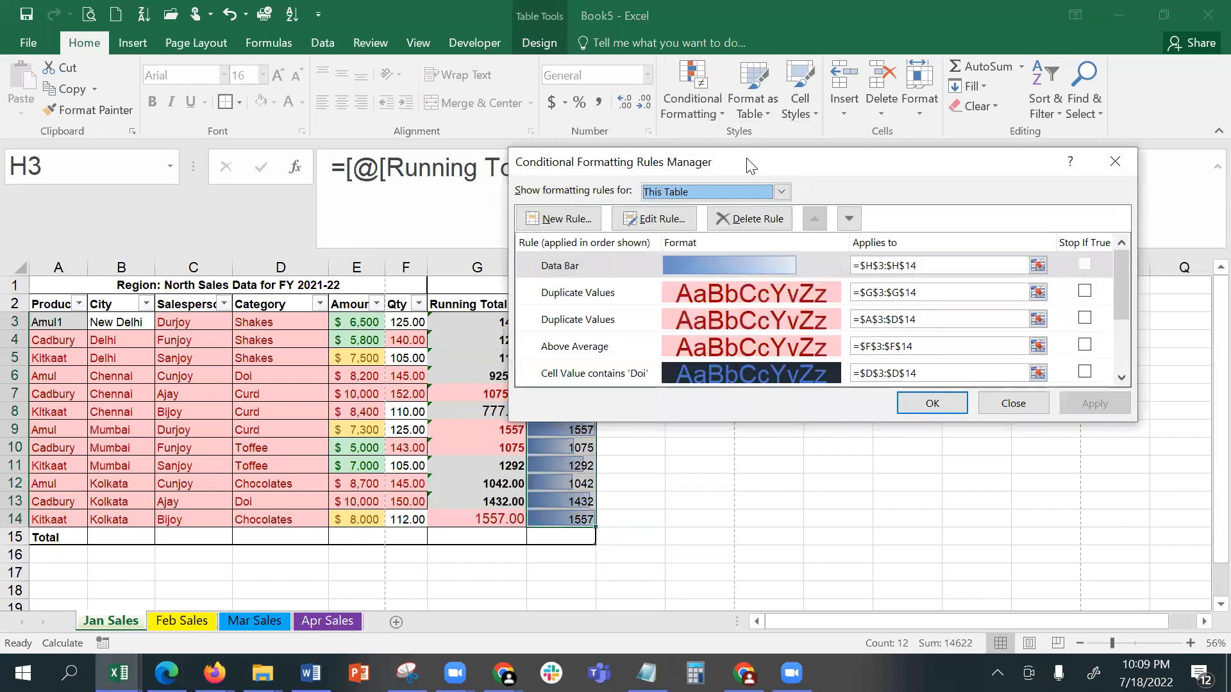
pyautogui.moveTo(752, 165); pyautogui.dragTo(1033, 176)
pyautogui.click(878, 279)
pyautogui.click(931, 230)
pyautogui.moveTo(1019, 81); pyautogui.dragTo(840, 81)
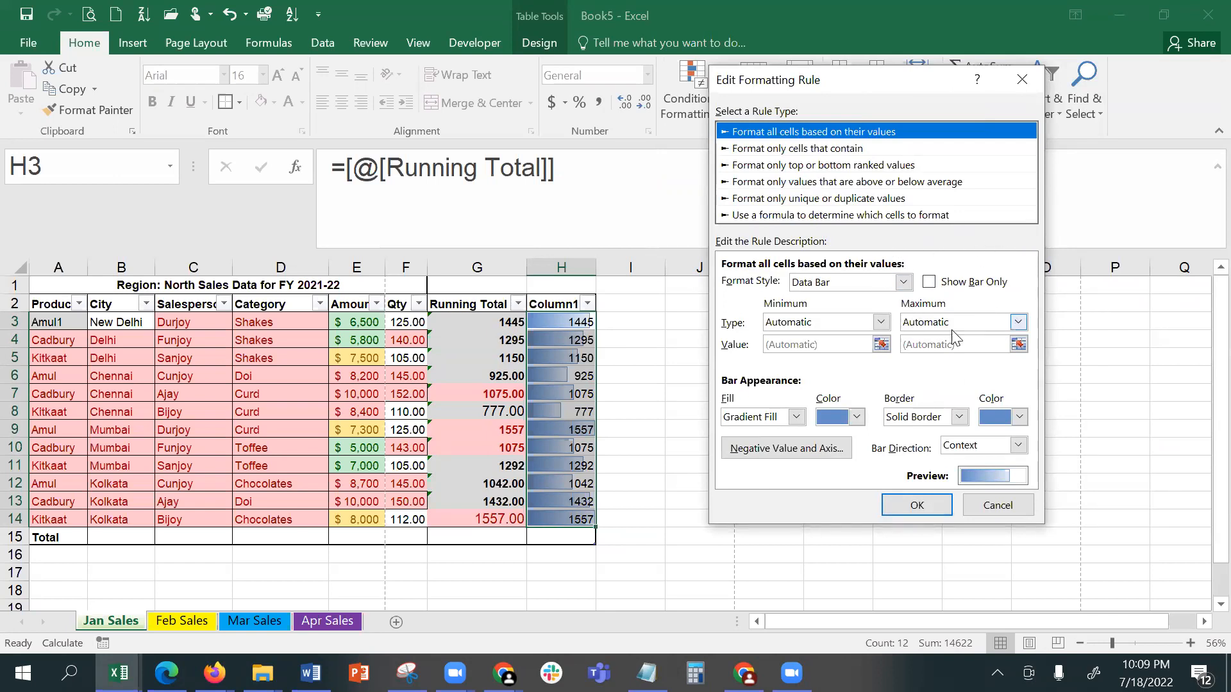
pyautogui.click(928, 282)
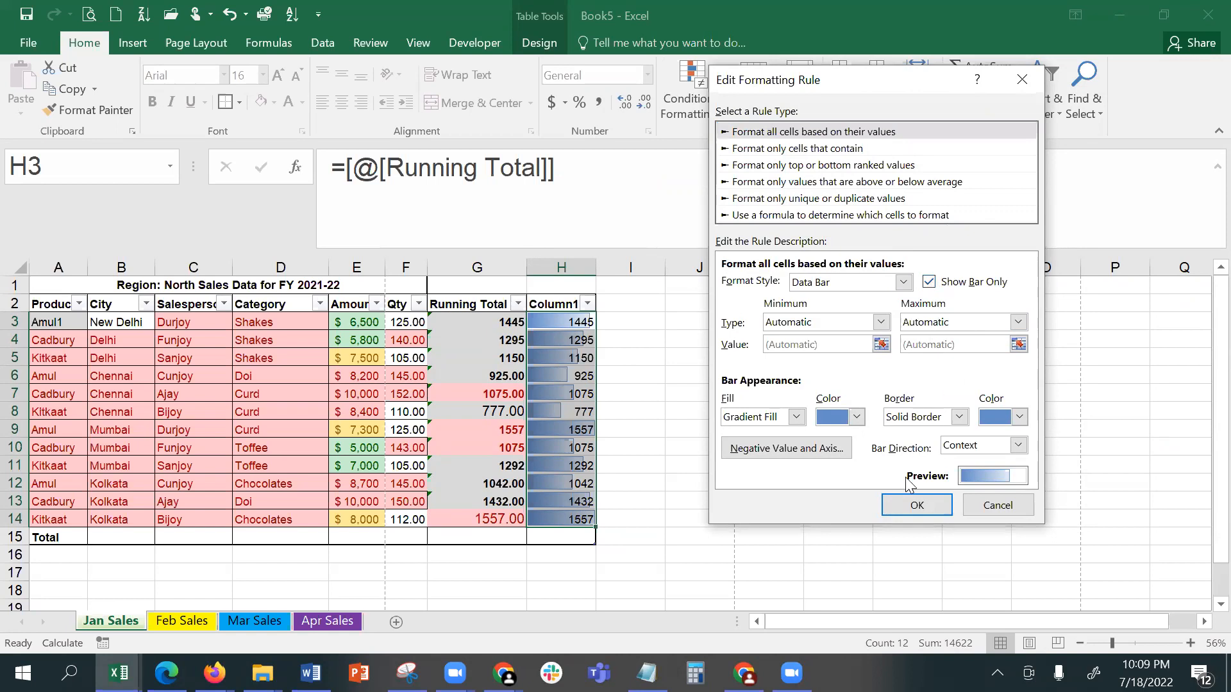
pyautogui.click(917, 505)
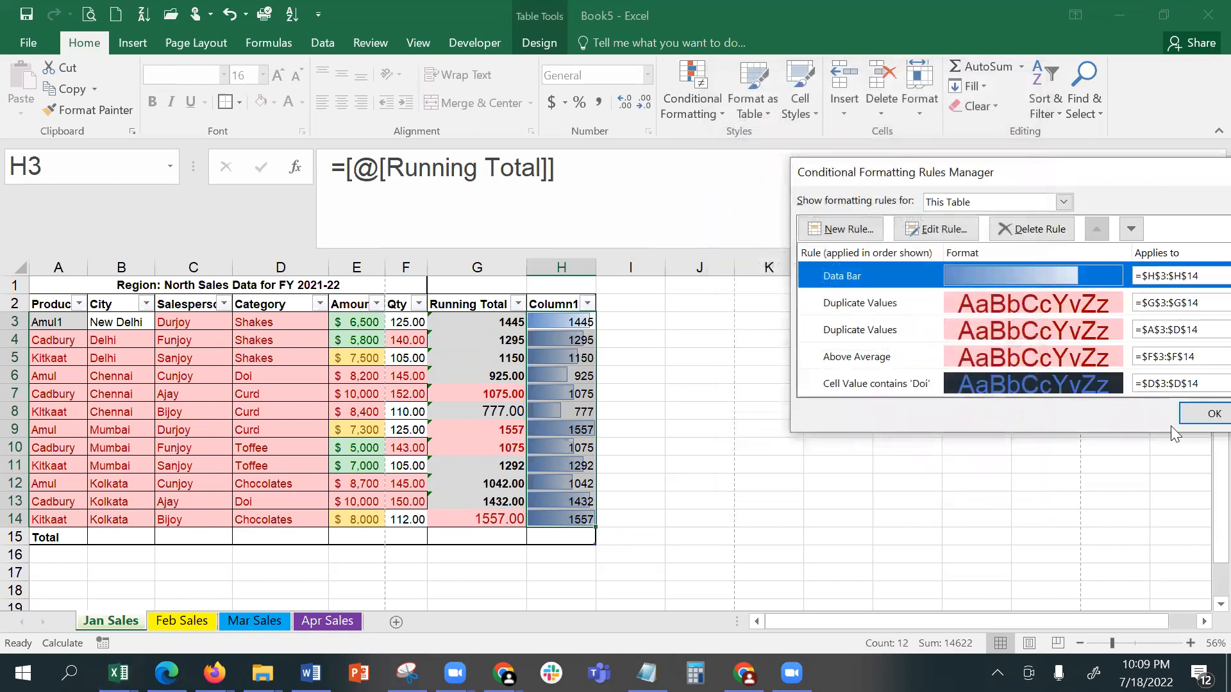
pyautogui.click(1208, 413)
pyautogui.click(699, 448)
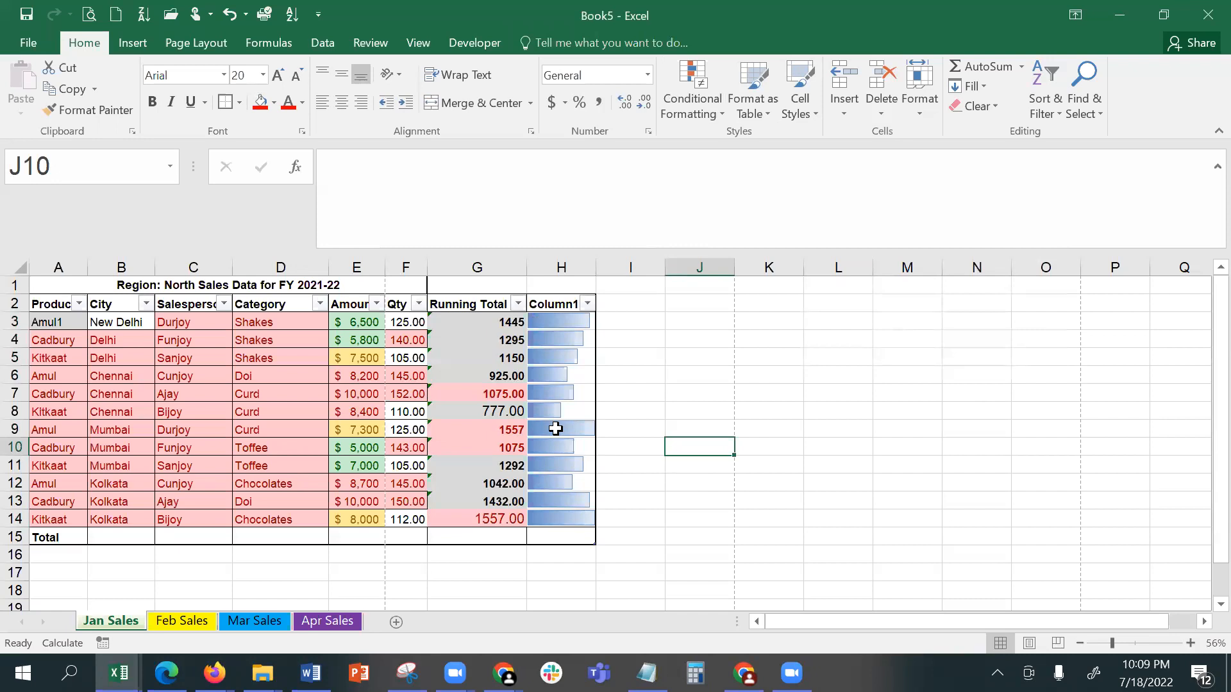
# Step: Set the quantity in cell F3 to 25 and check the Running Total and data bars in the table
pyautogui.click(413, 324)
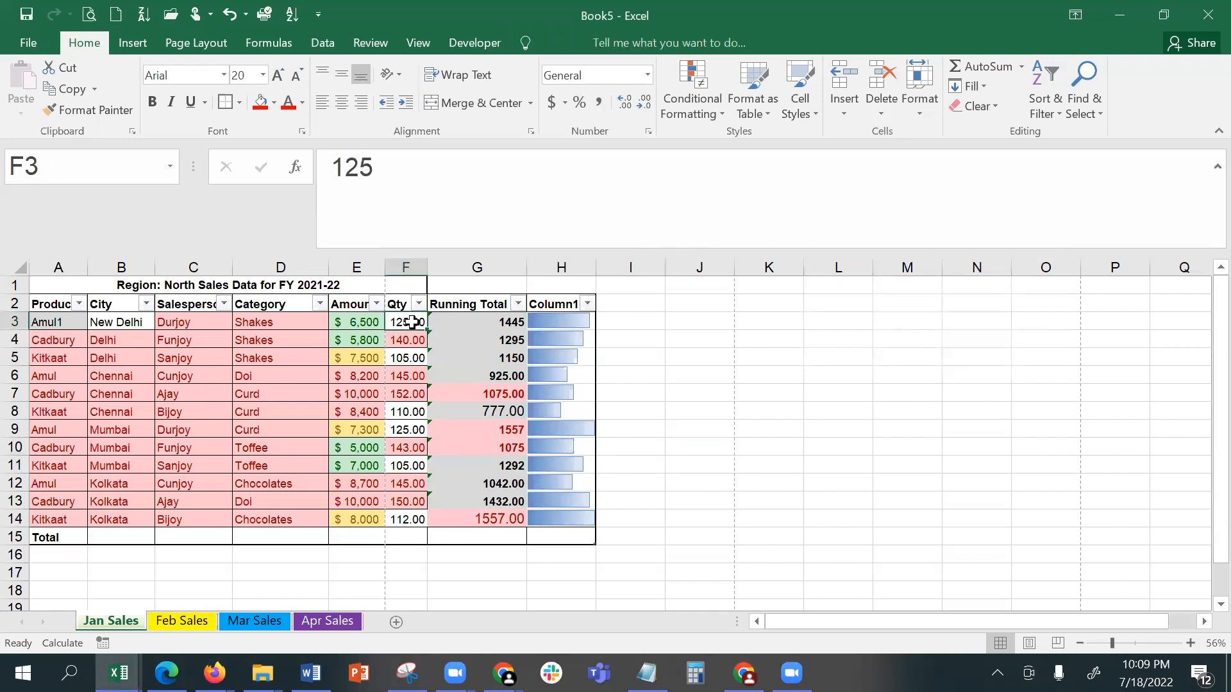
pyautogui.click(363, 170)
pyautogui.press('BackSpace')
pyautogui.press('Return')
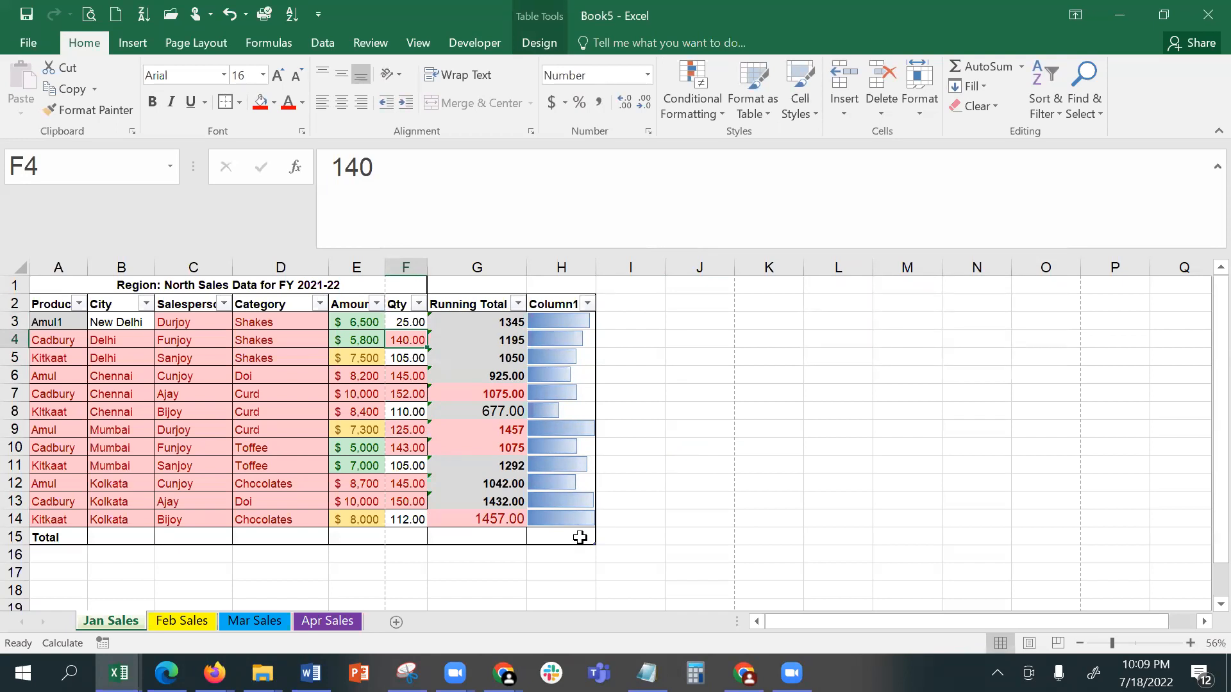
pyautogui.click(465, 320)
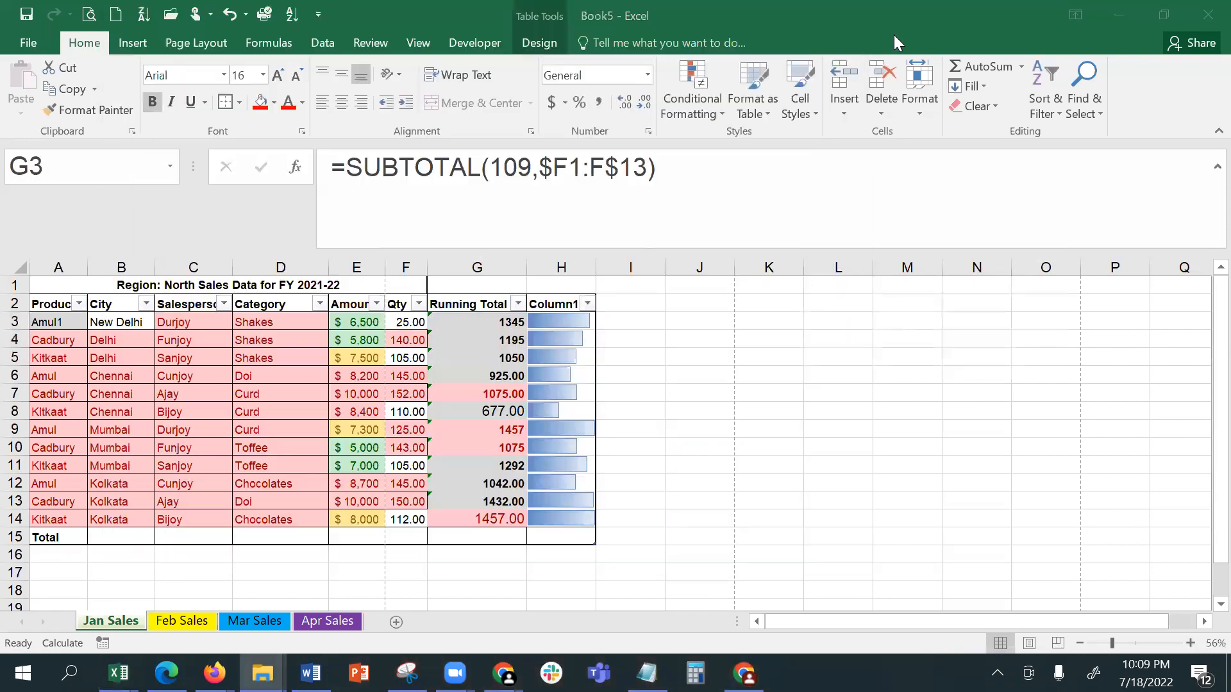
pyautogui.click(626, 393)
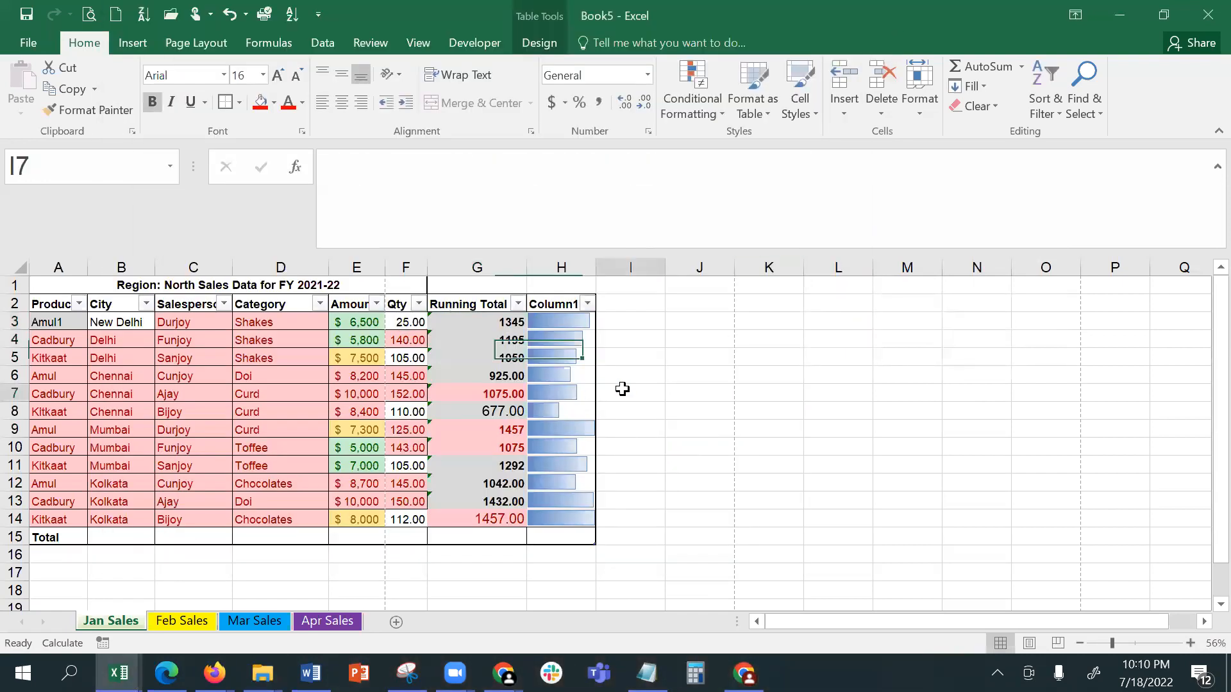
# Step: Add another table column by entering =[@[Running Total]] in cell I3
pyautogui.click(550, 317)
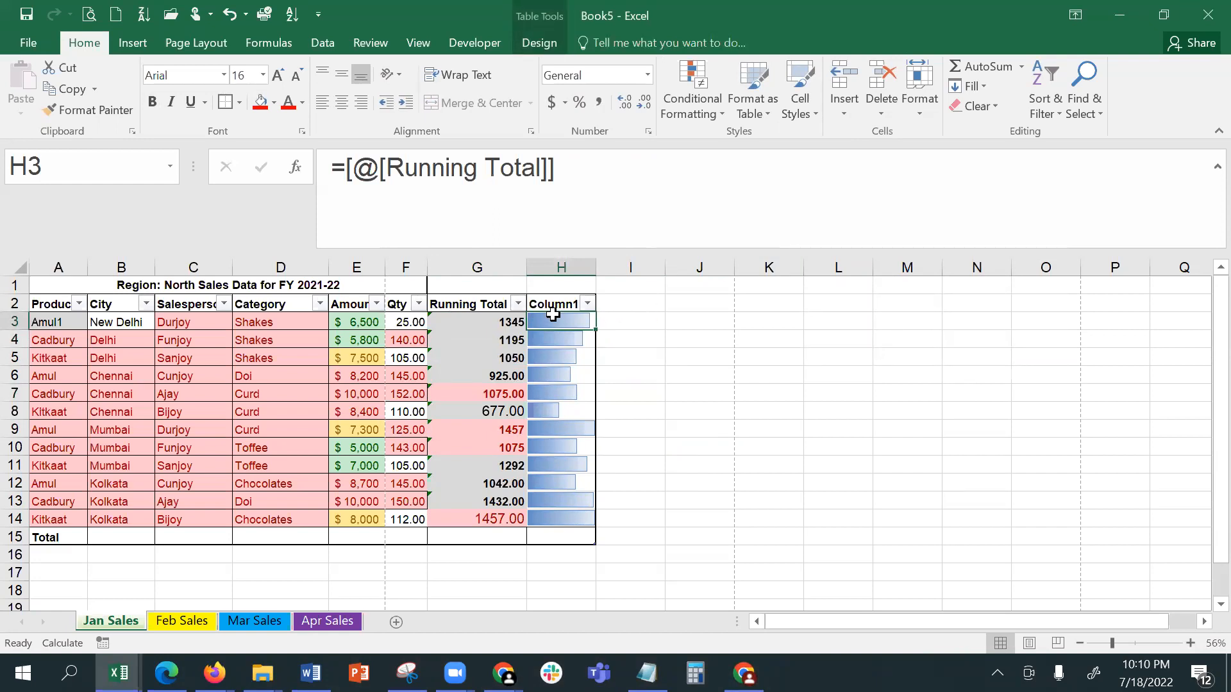
pyautogui.click(623, 319)
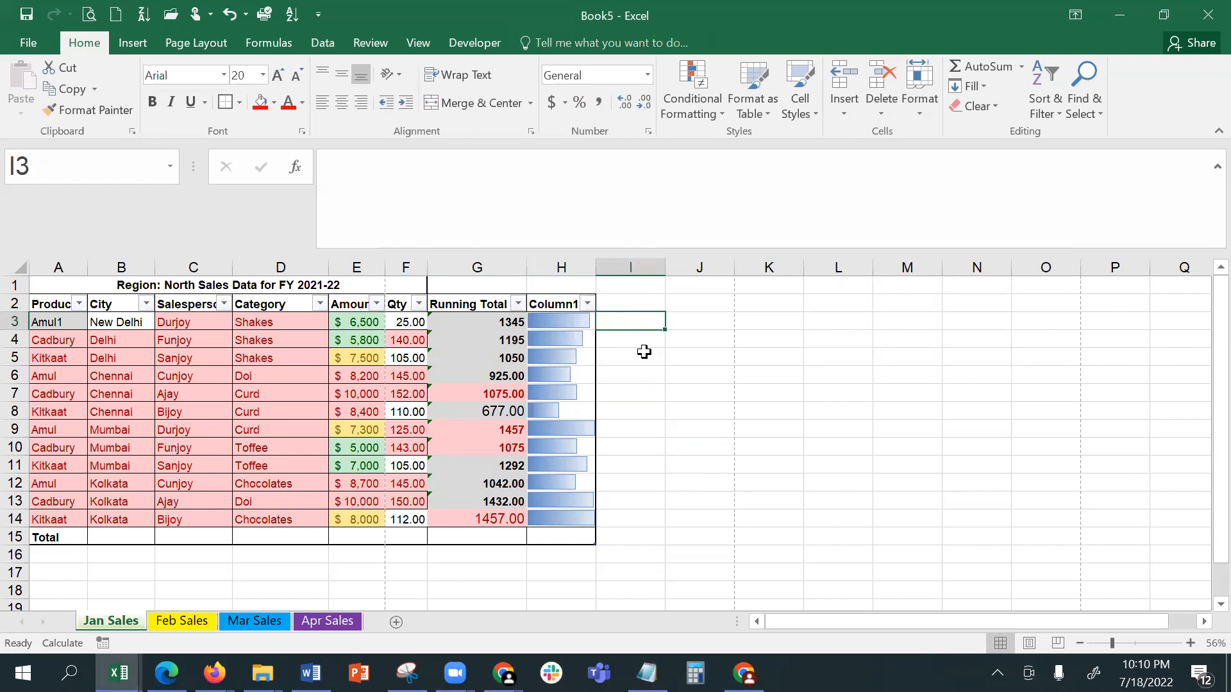
pyautogui.write('=')
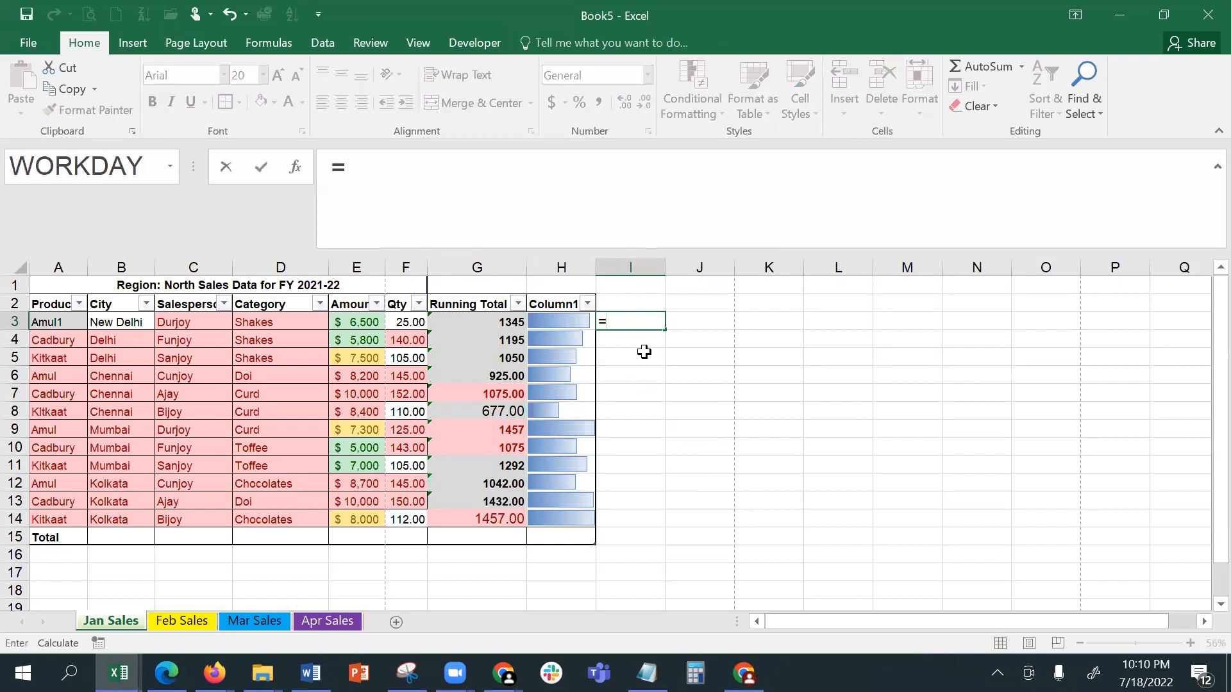
pyautogui.click(471, 320)
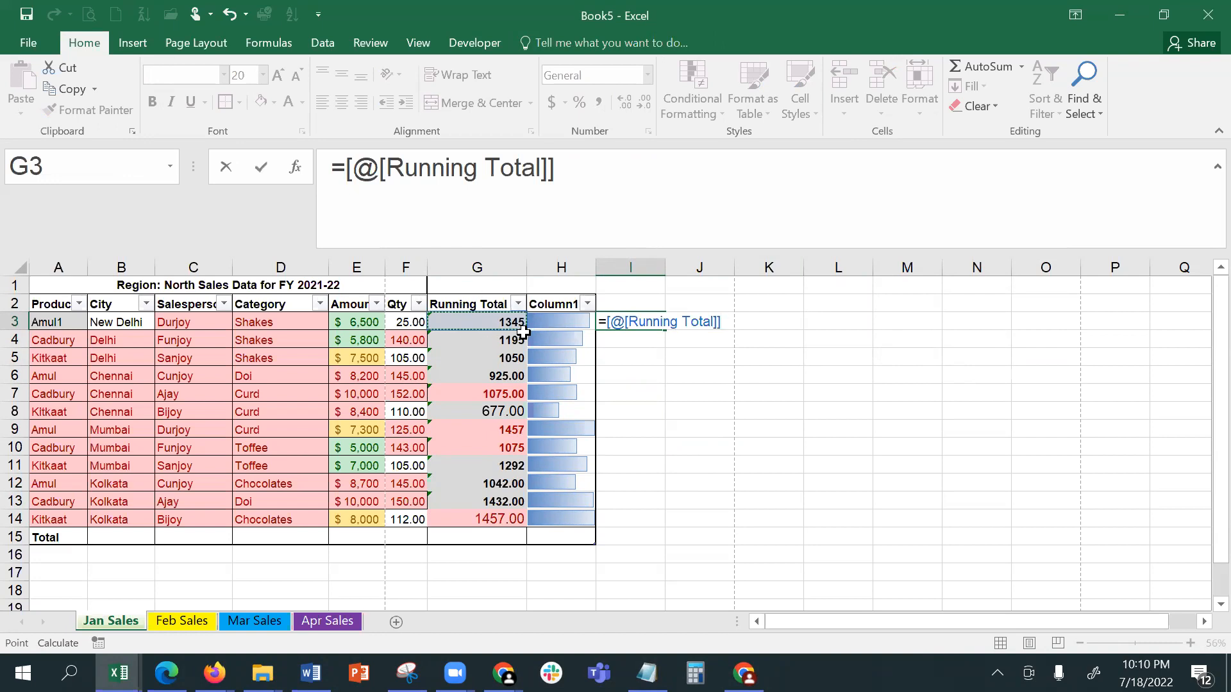
pyautogui.press('Return')
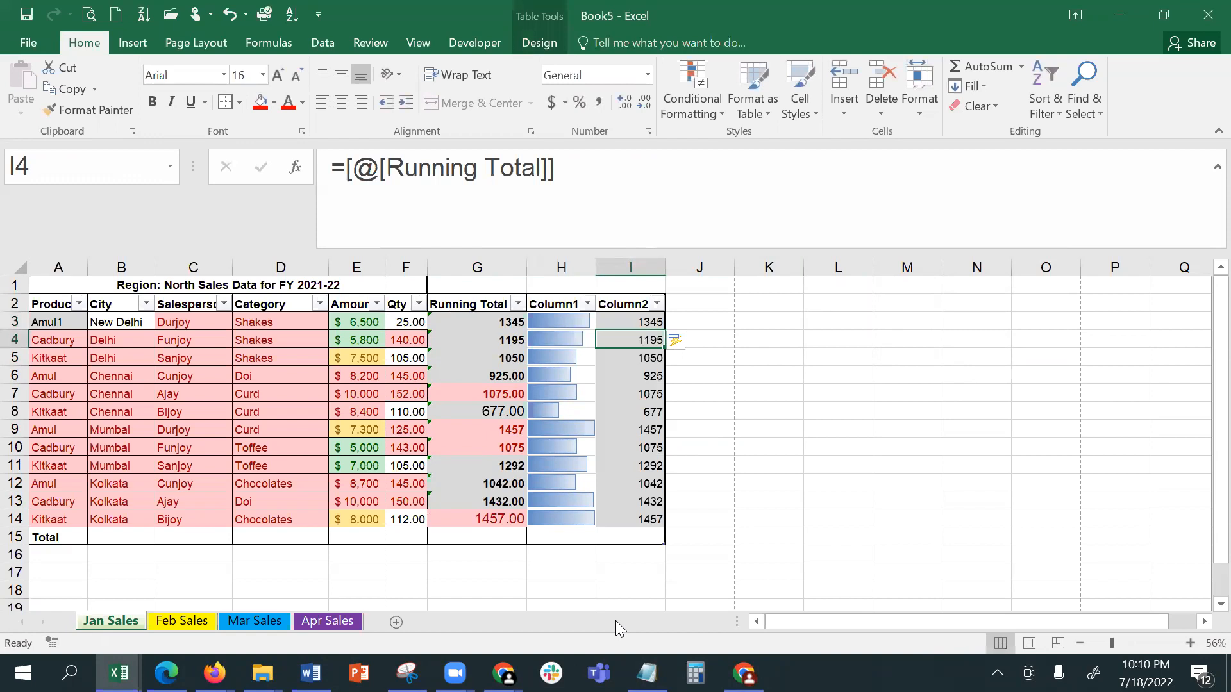
# Step: Apply red gradient-fill data bars to the Column2 values in I3:I14
pyautogui.click(631, 322)
pyautogui.moveTo(632, 322); pyautogui.dragTo(646, 516)
pyautogui.click(689, 109)
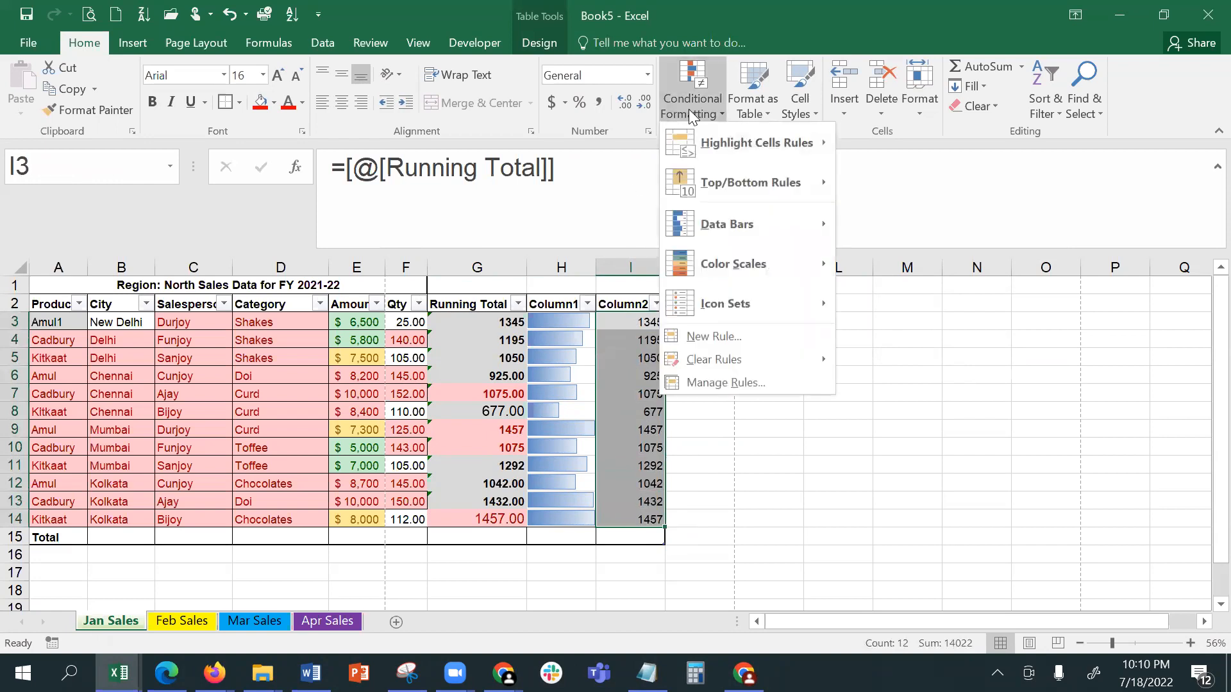
pyautogui.moveTo(711, 226)
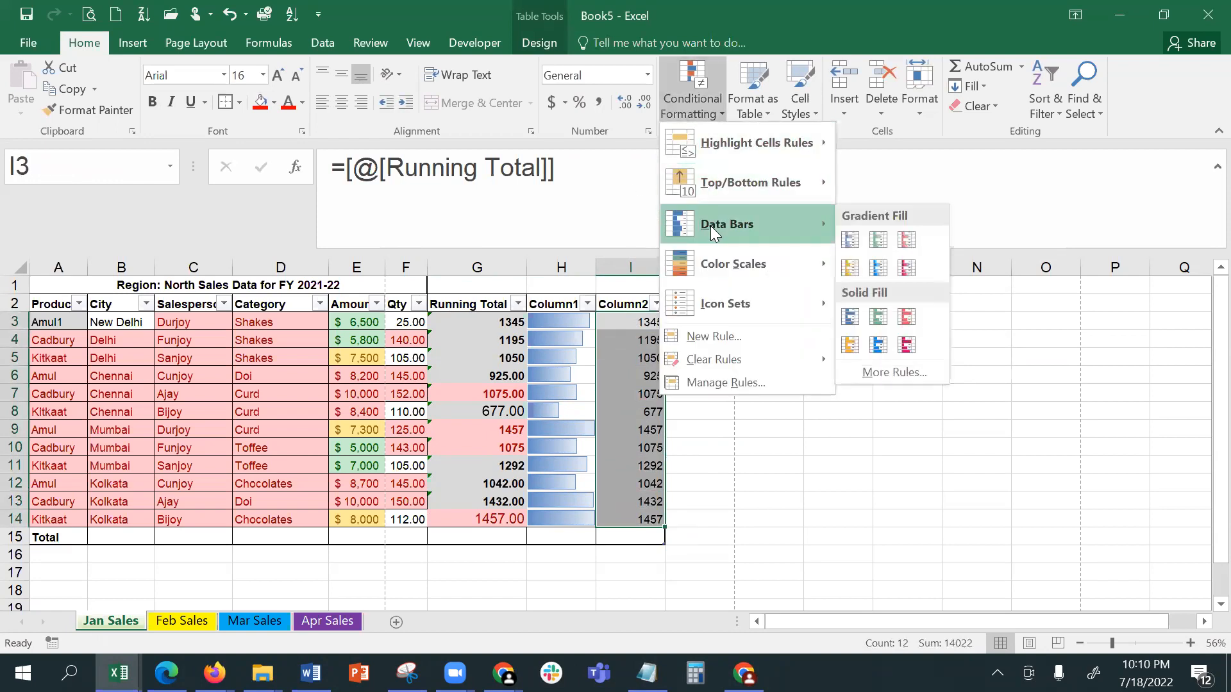
pyautogui.click(907, 241)
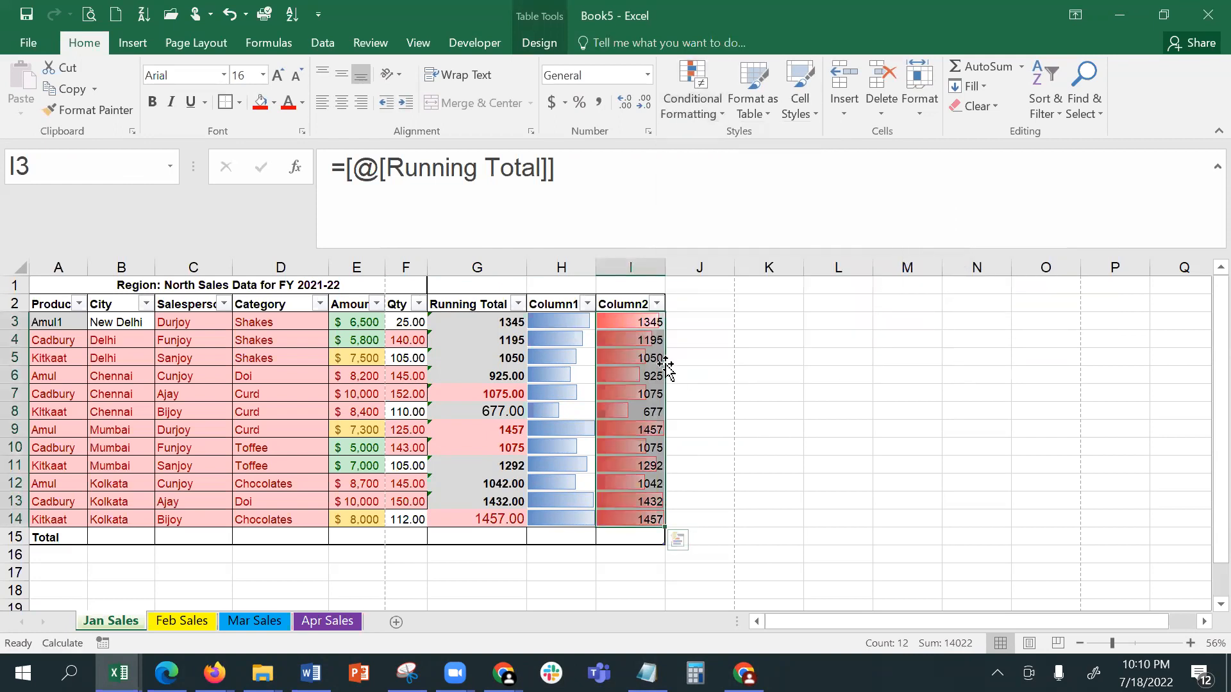
# Step: Edit the red data bar rule for I3:I14 so that only the bars are shown, and apply it to the table
pyautogui.click(698, 118)
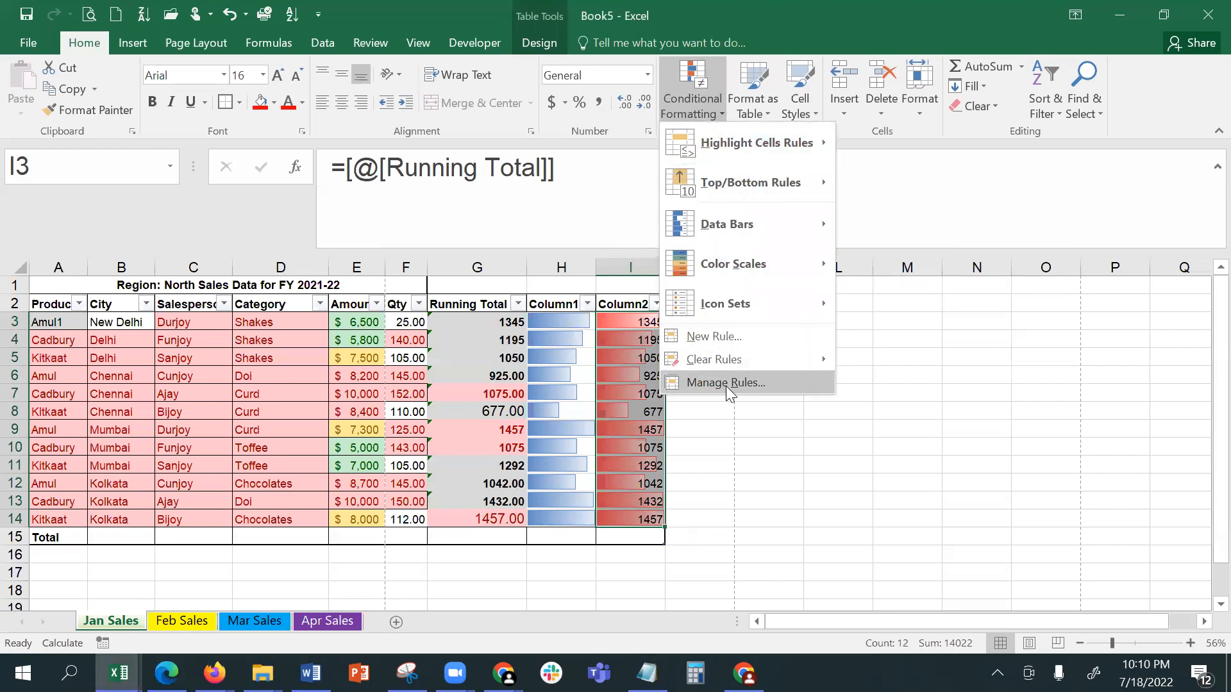
pyautogui.click(726, 385)
pyautogui.click(684, 280)
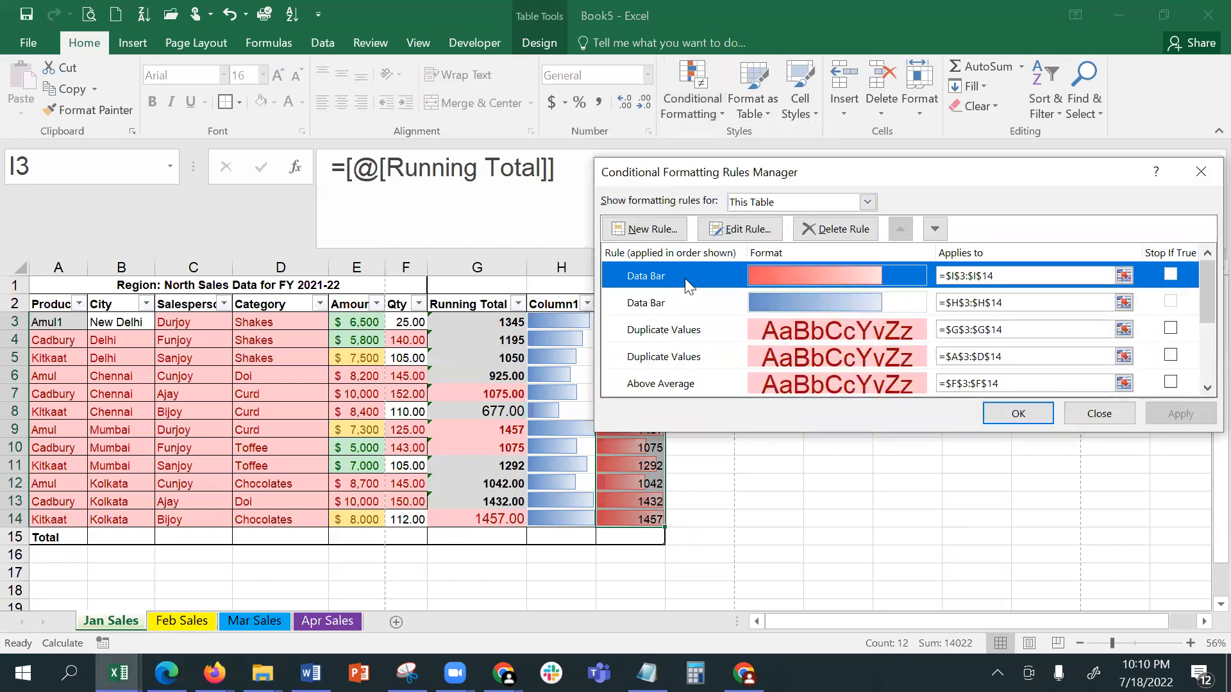
pyautogui.click(727, 226)
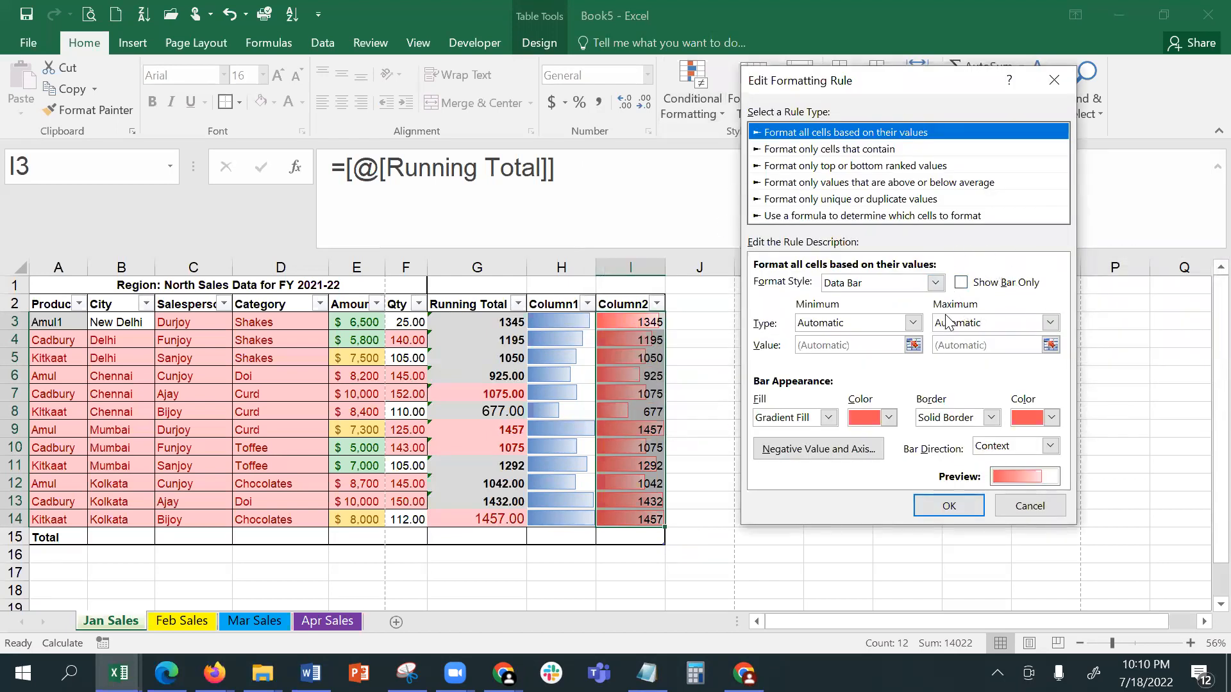
pyautogui.click(960, 284)
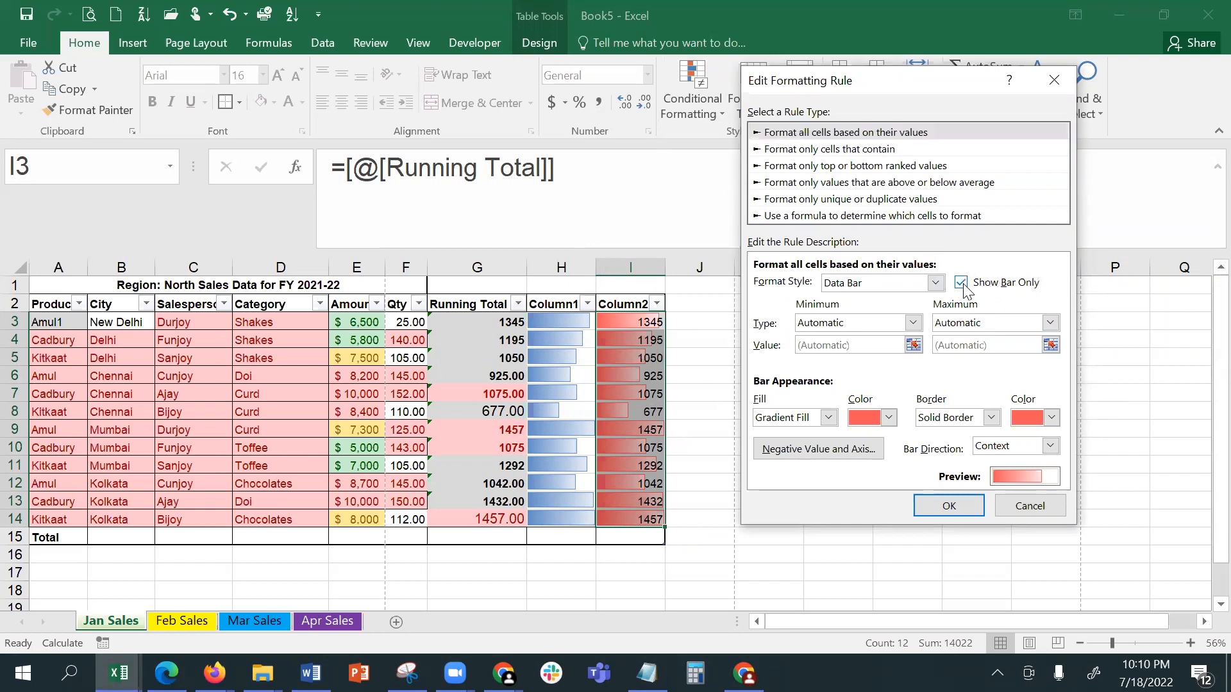
pyautogui.click(965, 508)
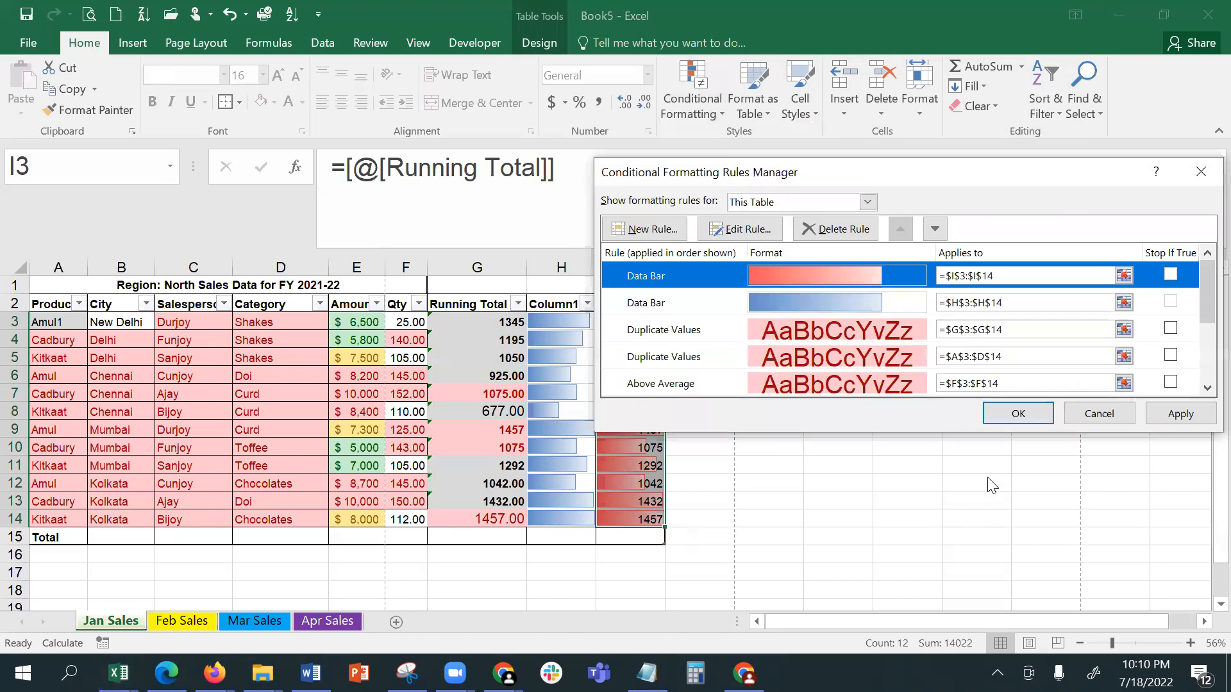
pyautogui.click(1180, 416)
pyautogui.click(1018, 414)
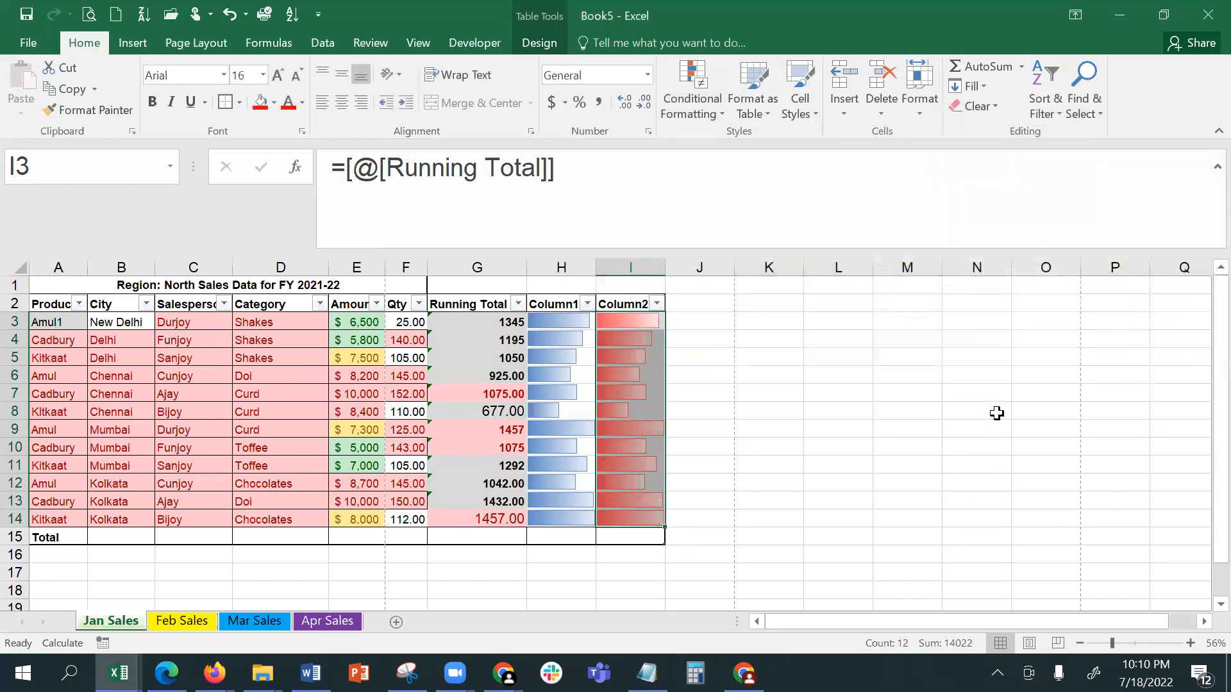
pyautogui.click(814, 446)
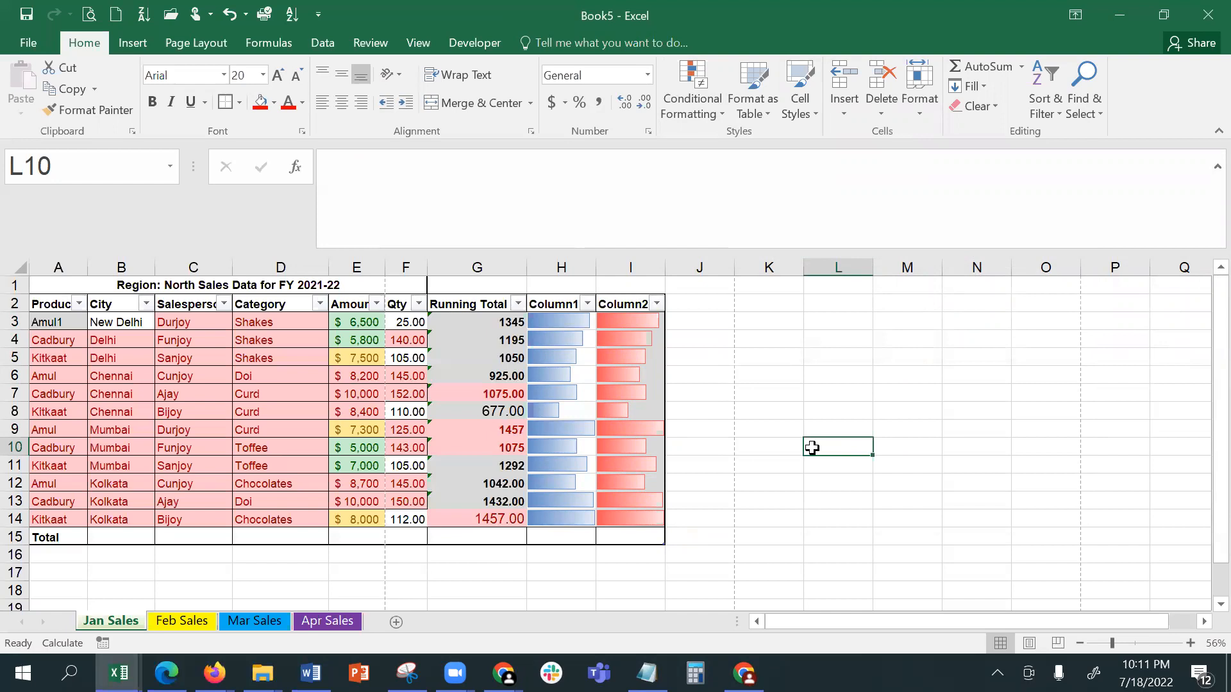
# Step: Add another table column by entering =[@[Running Total]] in cell J3
pyautogui.click(677, 321)
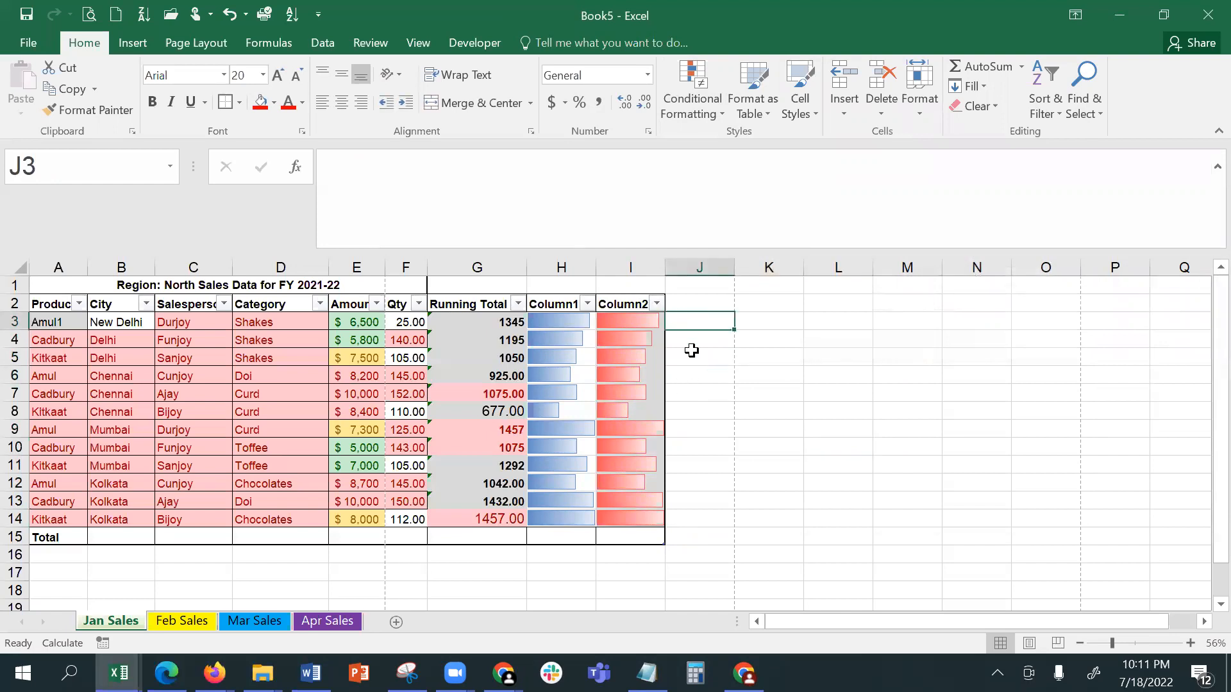
pyautogui.write('=')
pyautogui.click(505, 319)
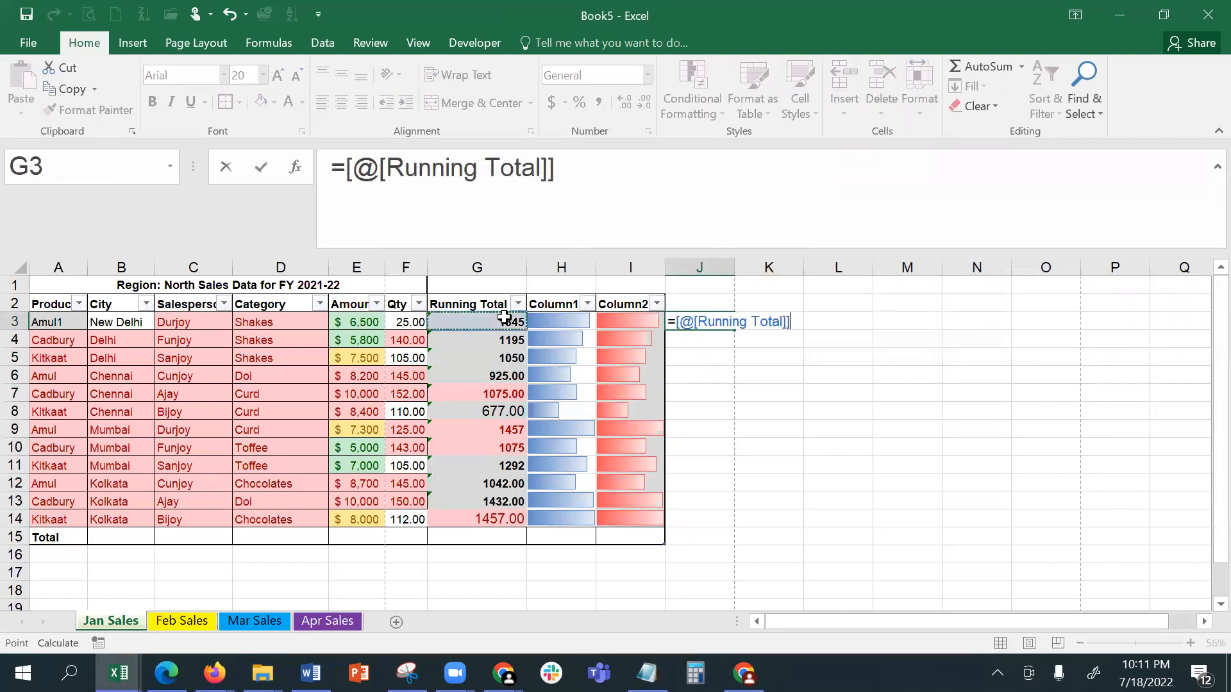
pyautogui.press('Return')
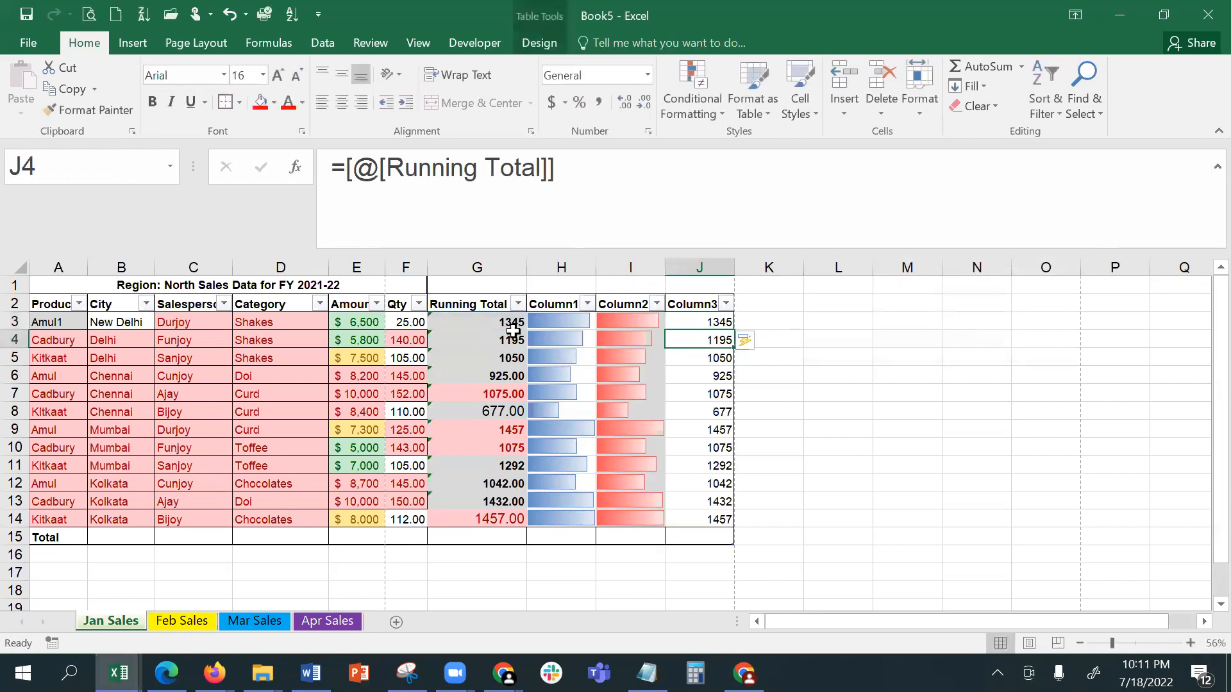
# Step: Apply the Green-Yellow-Red color scale to the Column3 values in J3:J14
pyautogui.moveTo(713, 314); pyautogui.dragTo(709, 518)
pyautogui.click(712, 113)
pyautogui.moveTo(757, 272)
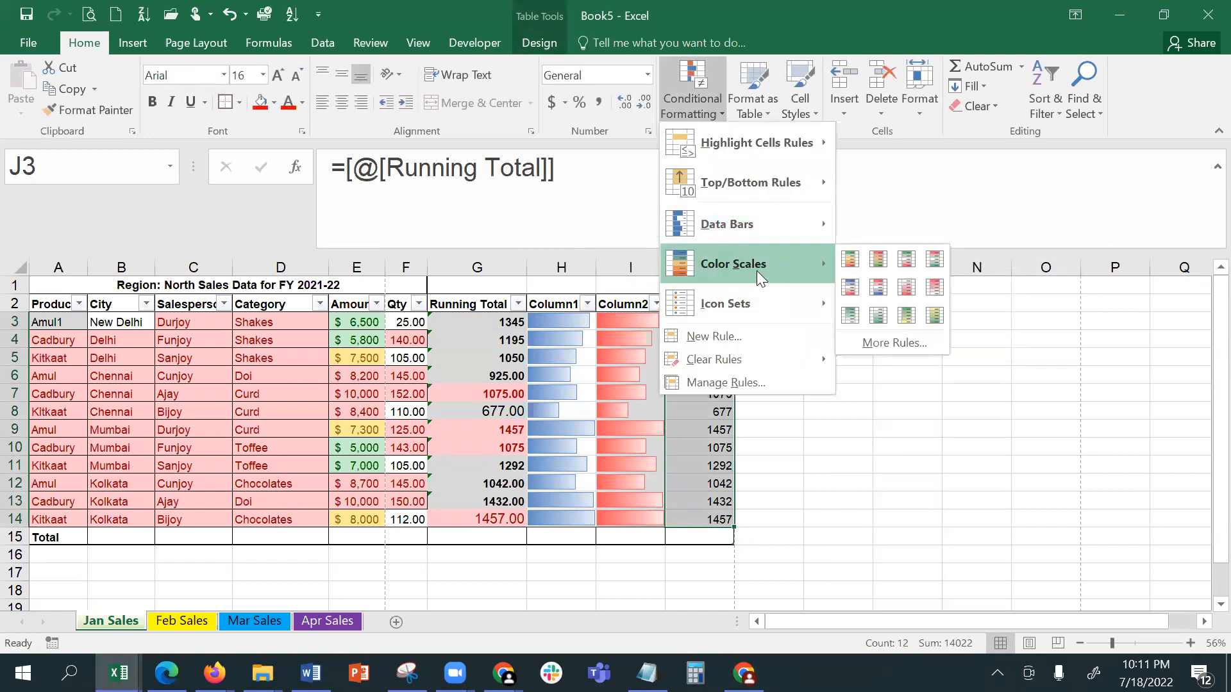
pyautogui.click(851, 263)
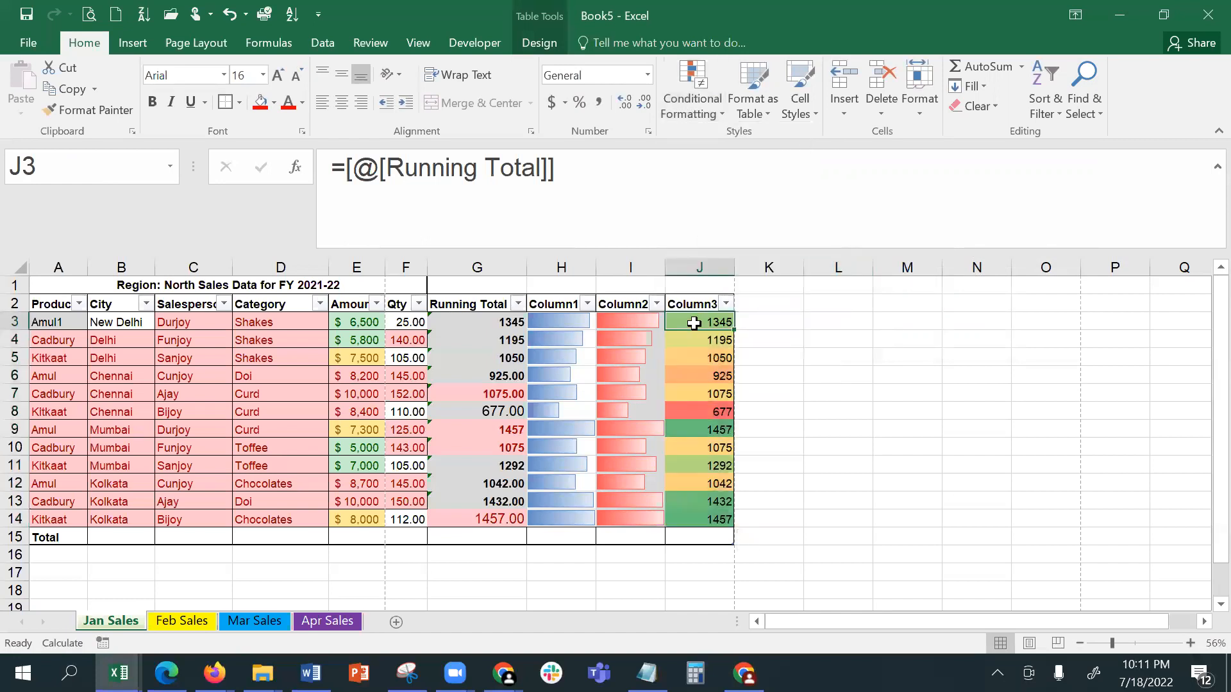
pyautogui.click(704, 415)
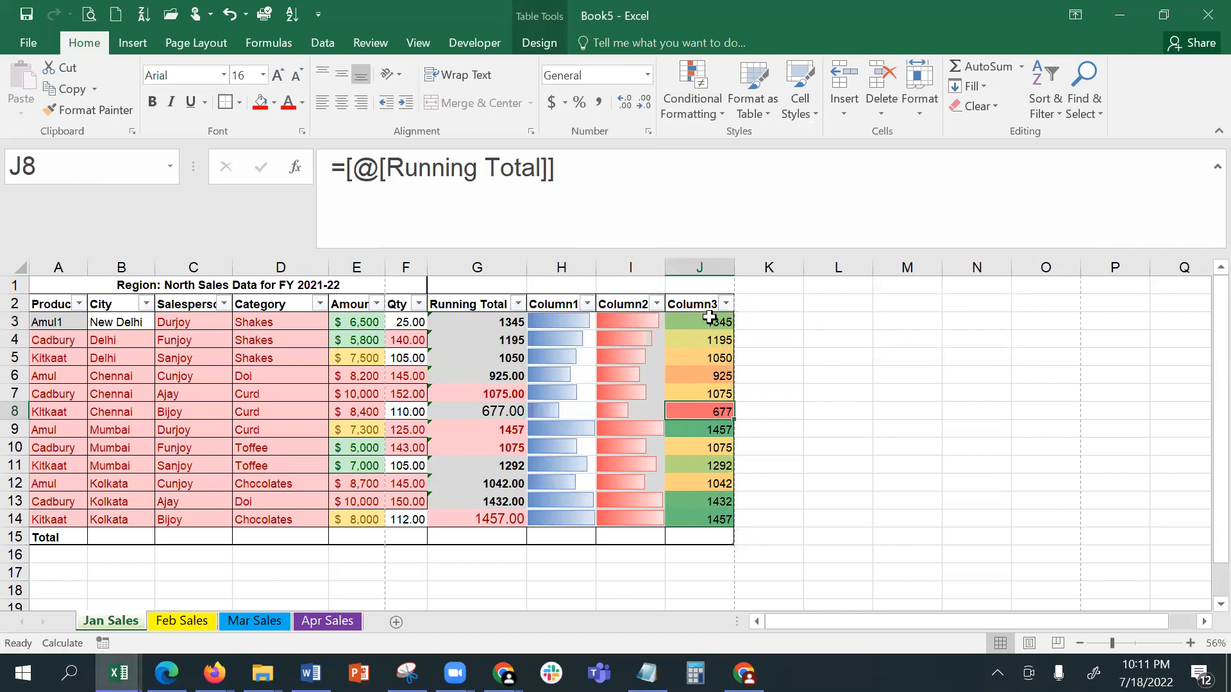
# Step: Edit the color scale rule for J3:J14, setting the minimum color to green and the maximum color to blue
pyautogui.moveTo(689, 319); pyautogui.dragTo(705, 520)
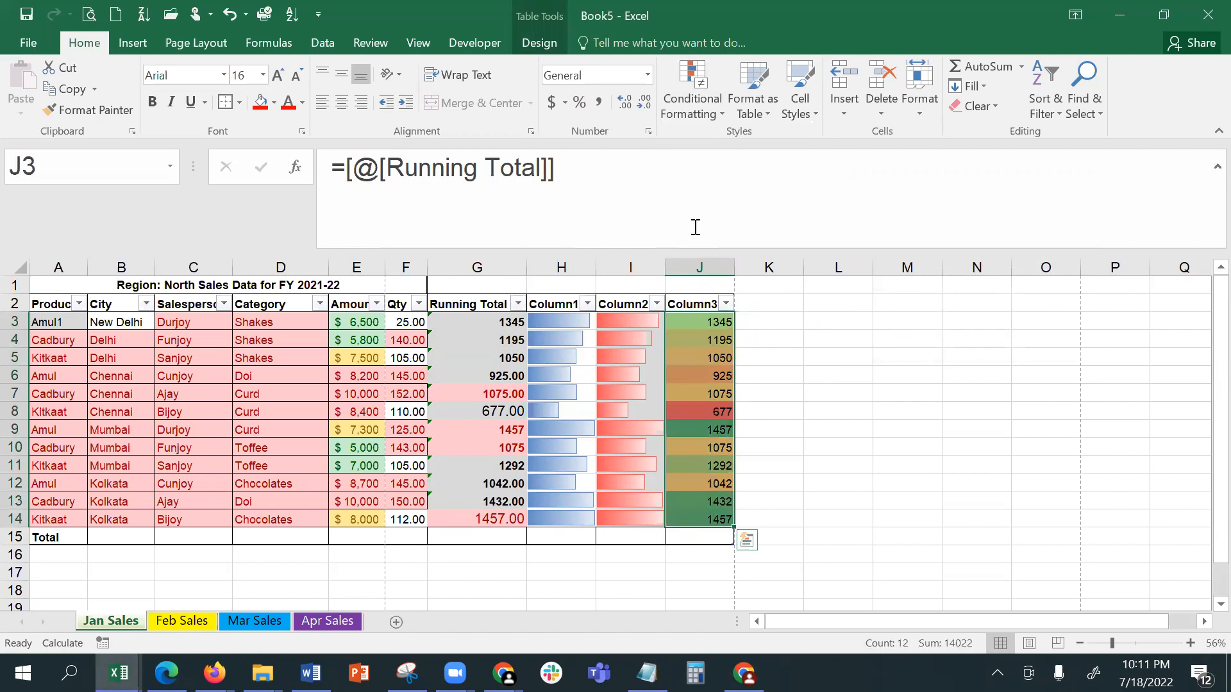
pyautogui.click(696, 98)
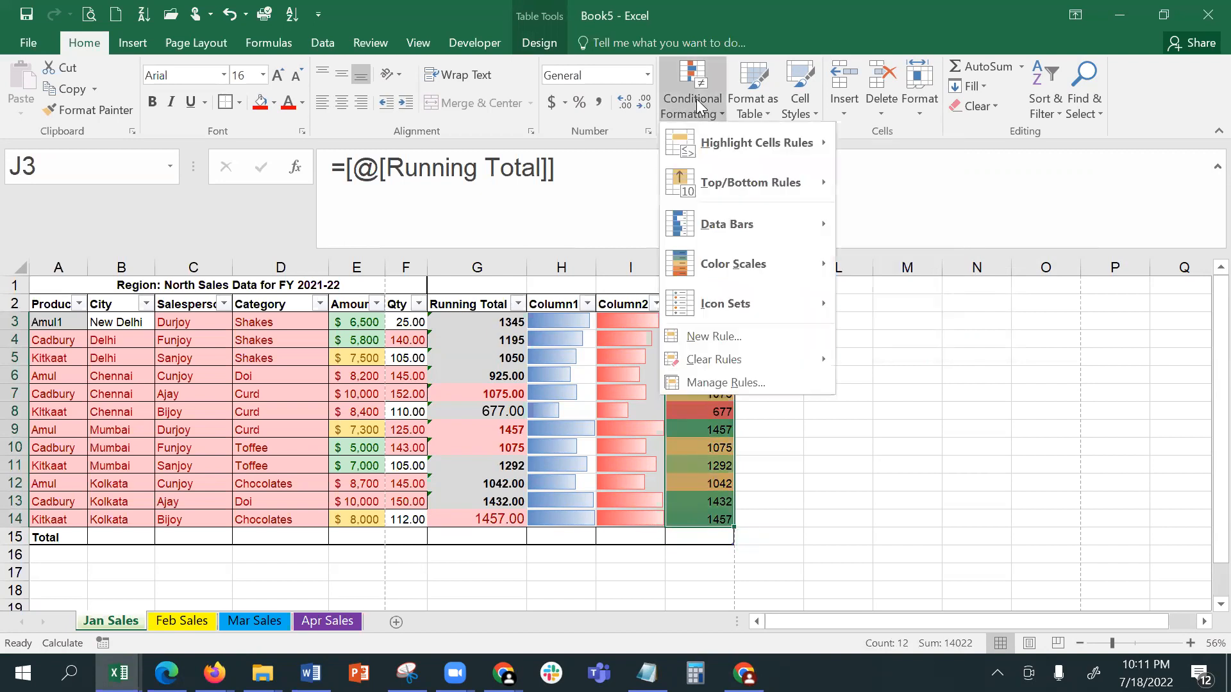
pyautogui.click(764, 382)
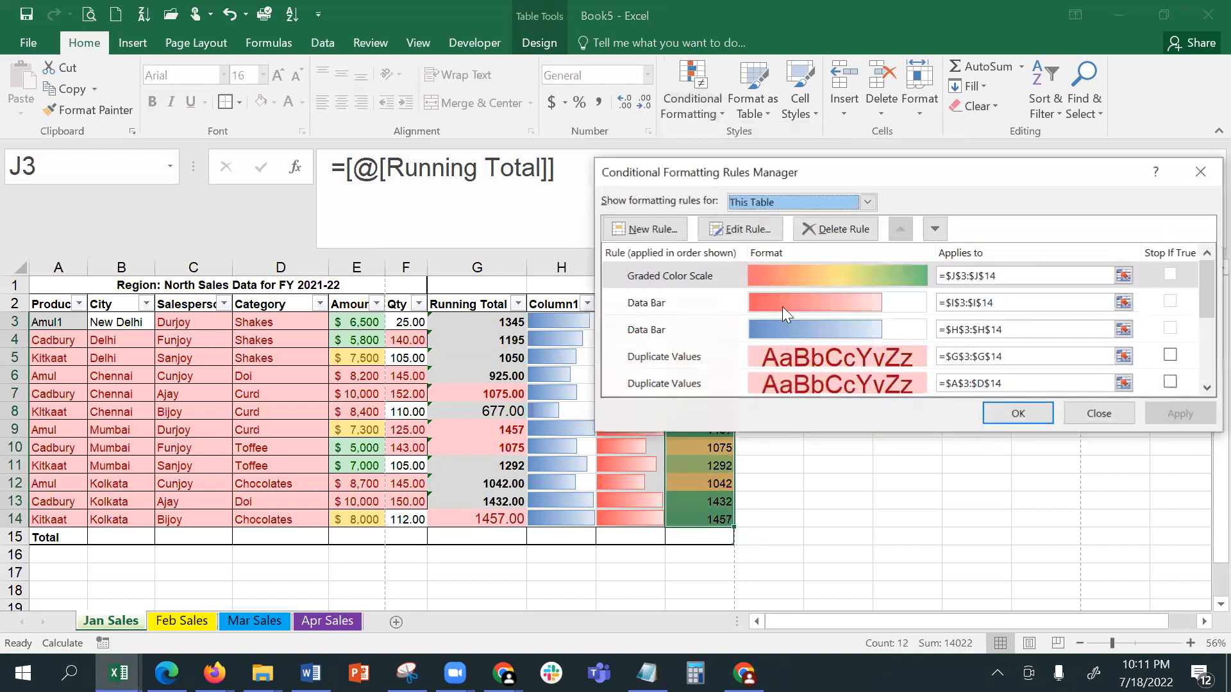
pyautogui.click(758, 273)
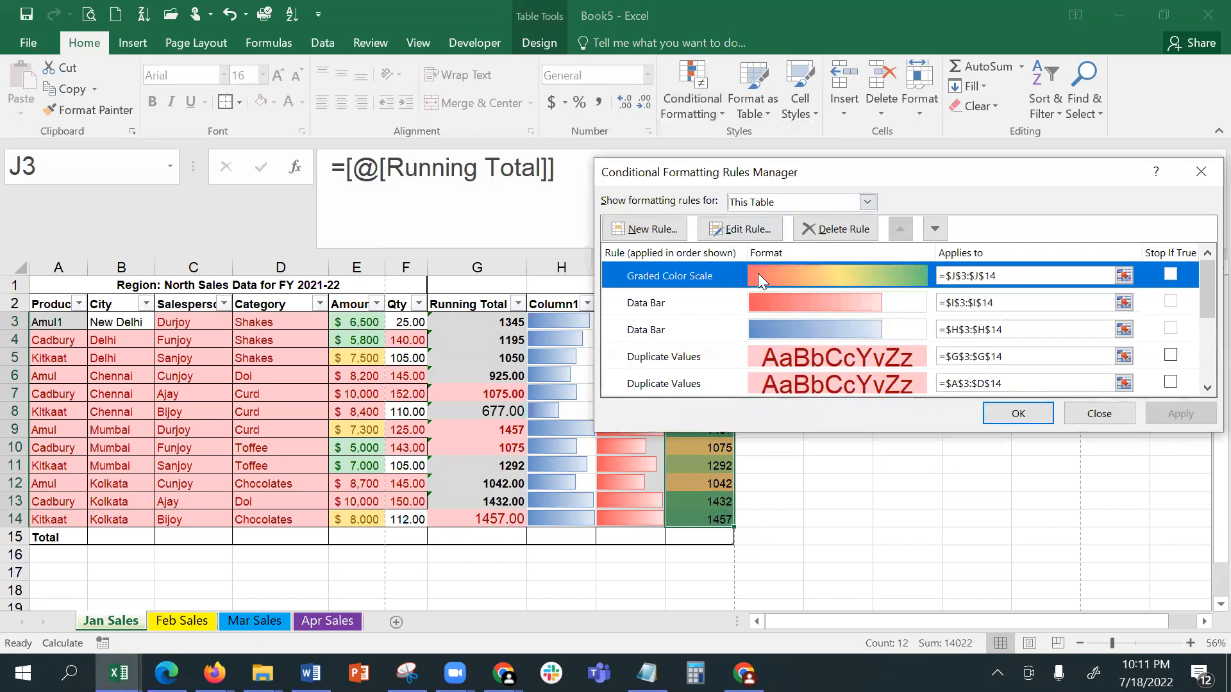
pyautogui.click(752, 230)
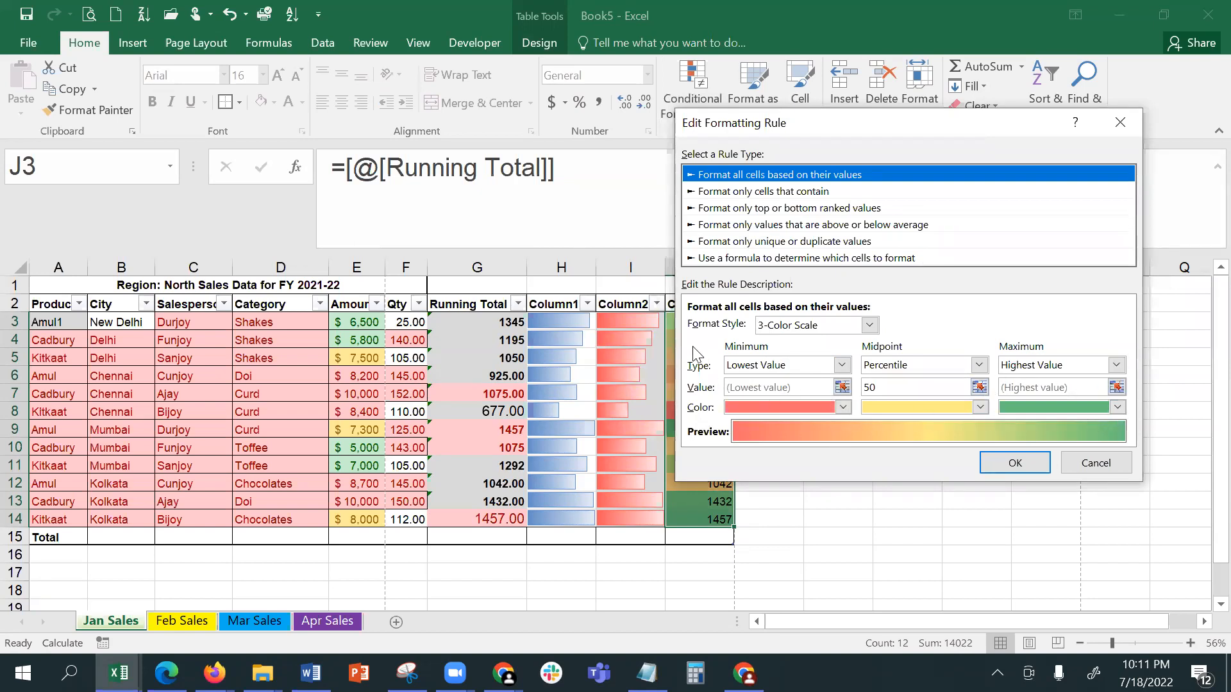
pyautogui.click(841, 409)
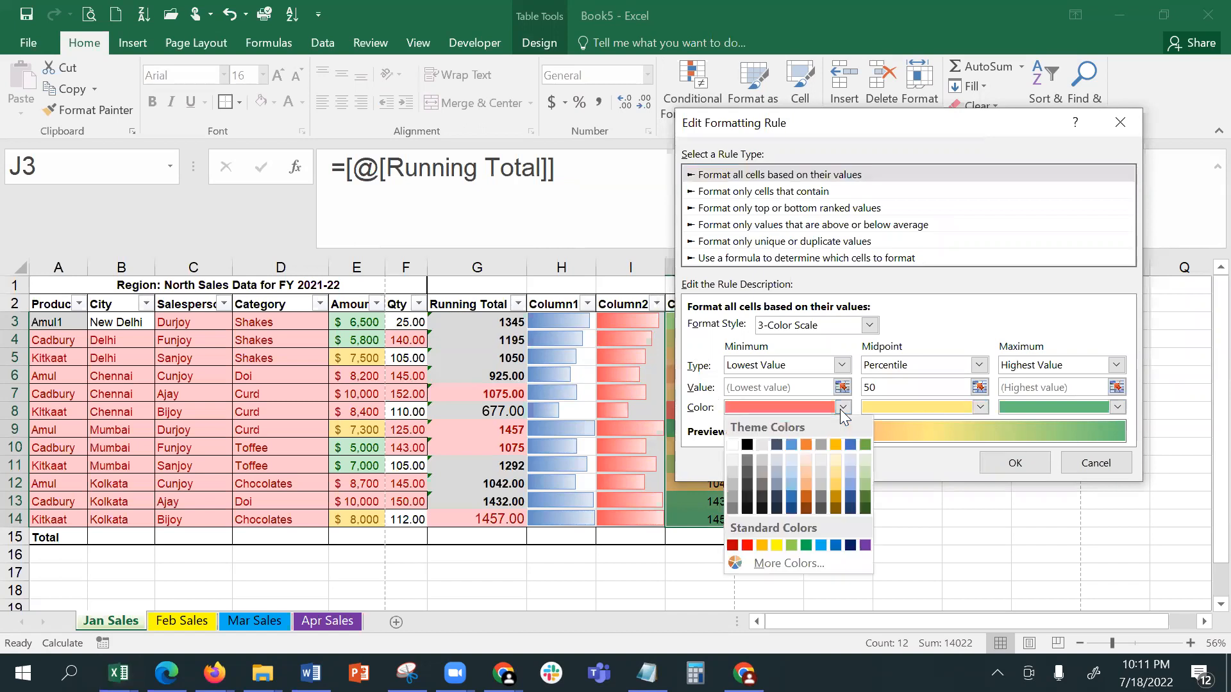
pyautogui.click(866, 444)
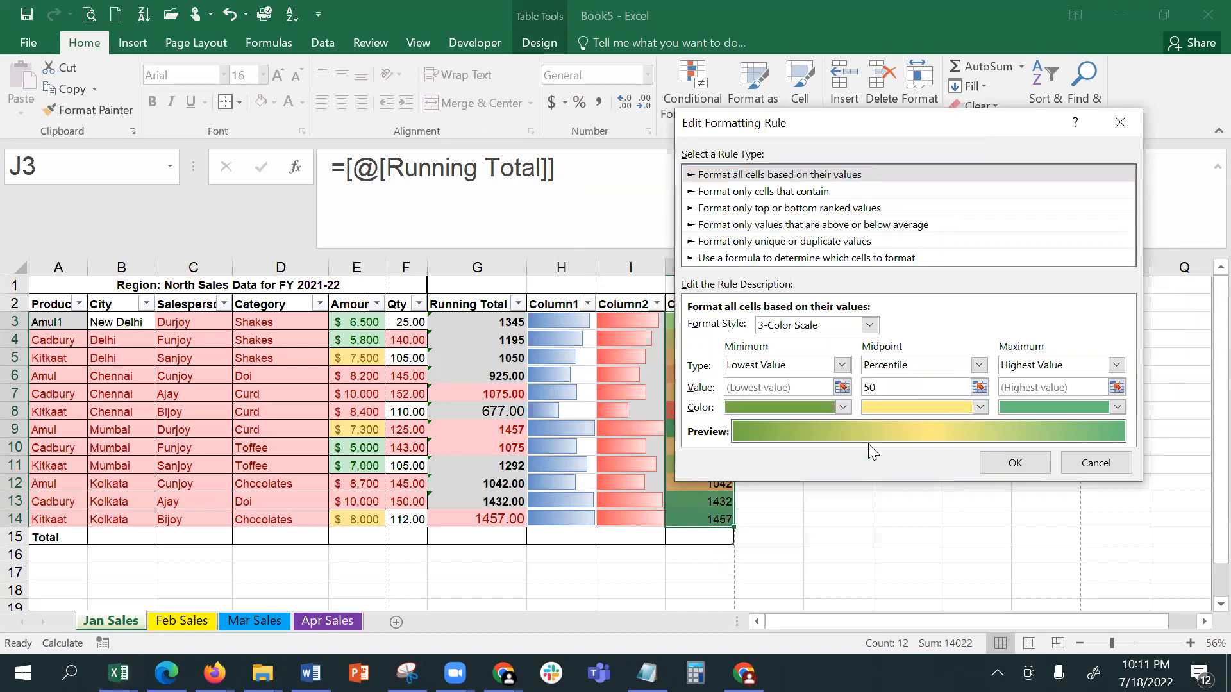
pyautogui.click(1118, 408)
pyautogui.click(1069, 444)
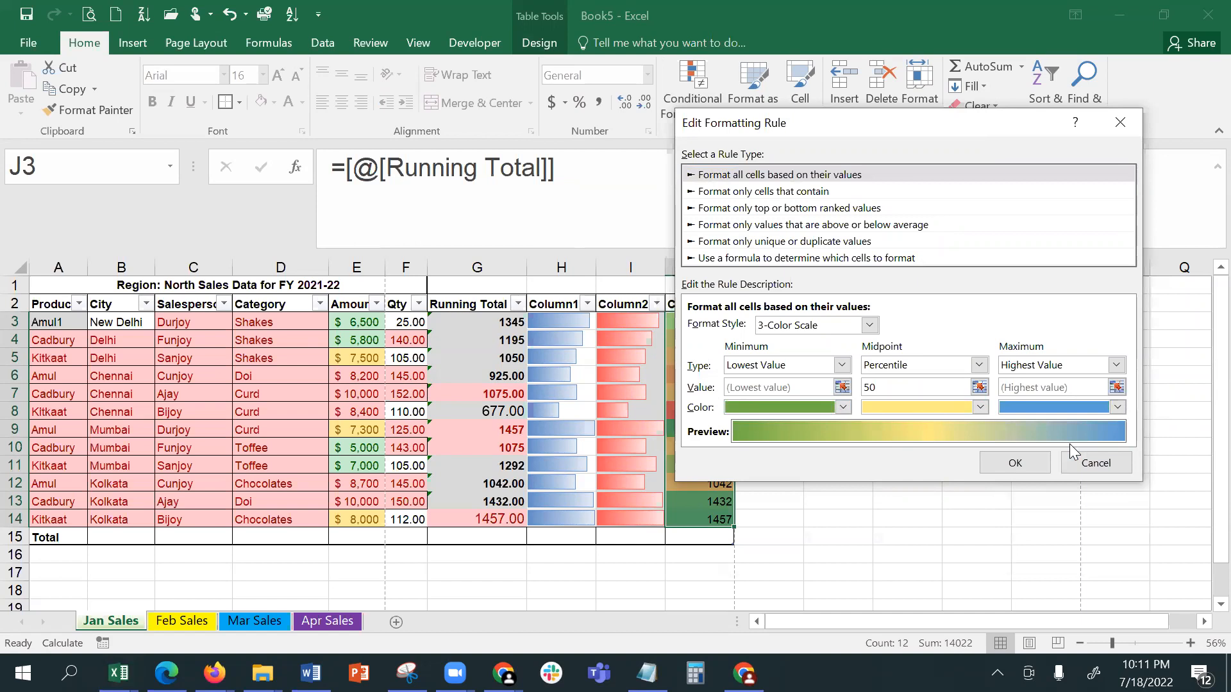
pyautogui.click(998, 467)
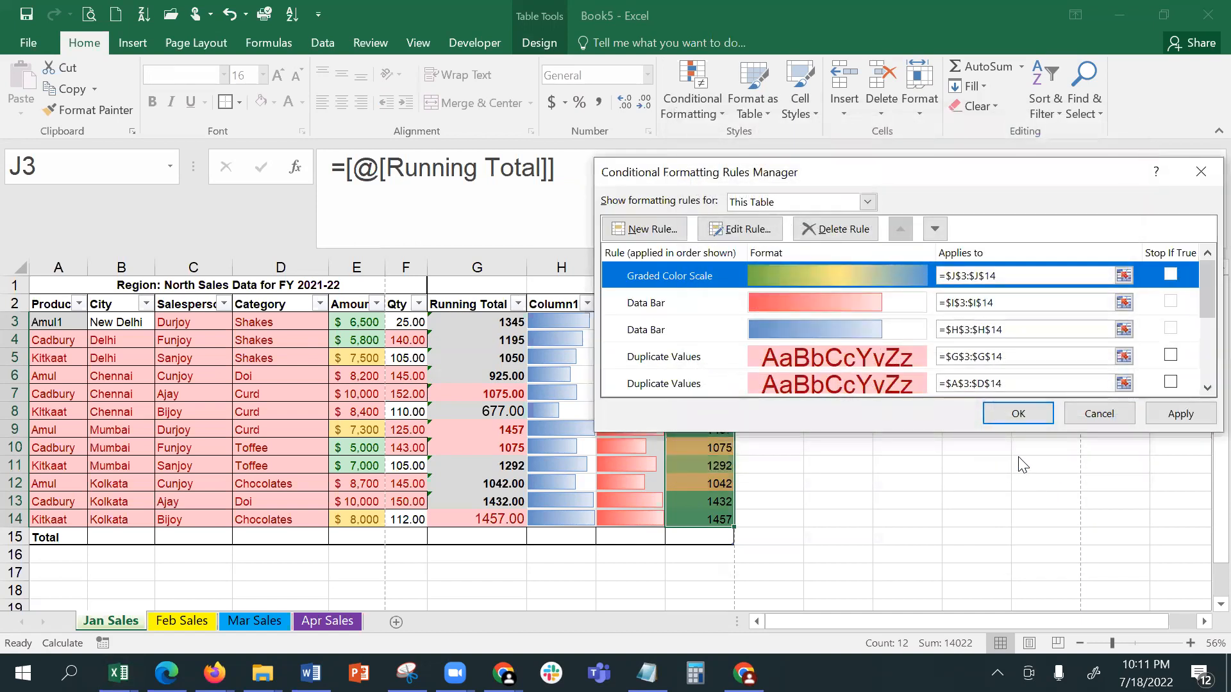
pyautogui.click(1019, 414)
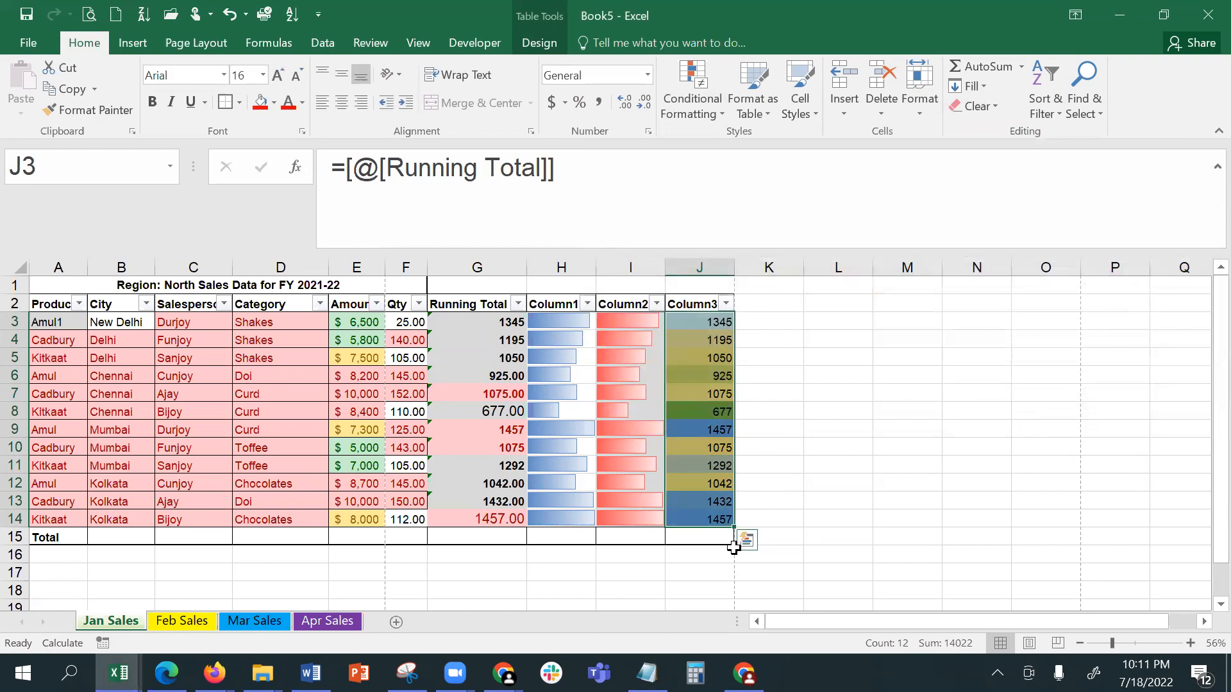
# Step: Review the type, value and color settings of the 3-color scale rule applied to J3:J14
pyautogui.click(693, 116)
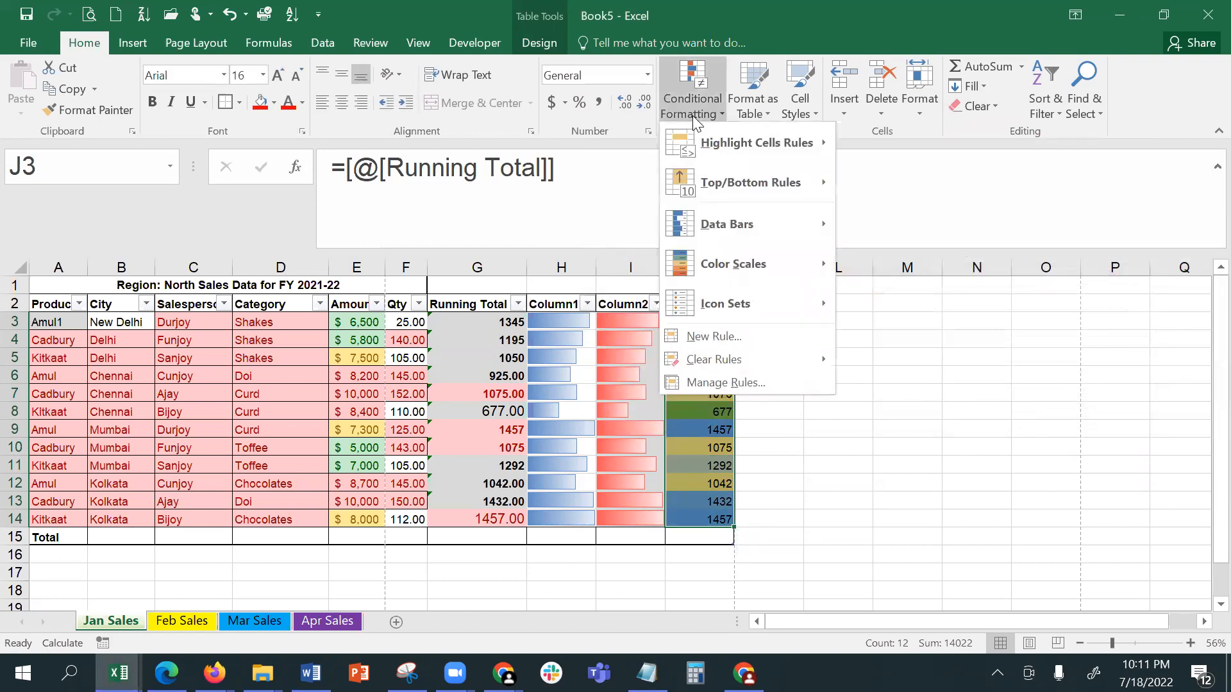
pyautogui.click(742, 382)
pyautogui.click(708, 268)
pyautogui.click(737, 229)
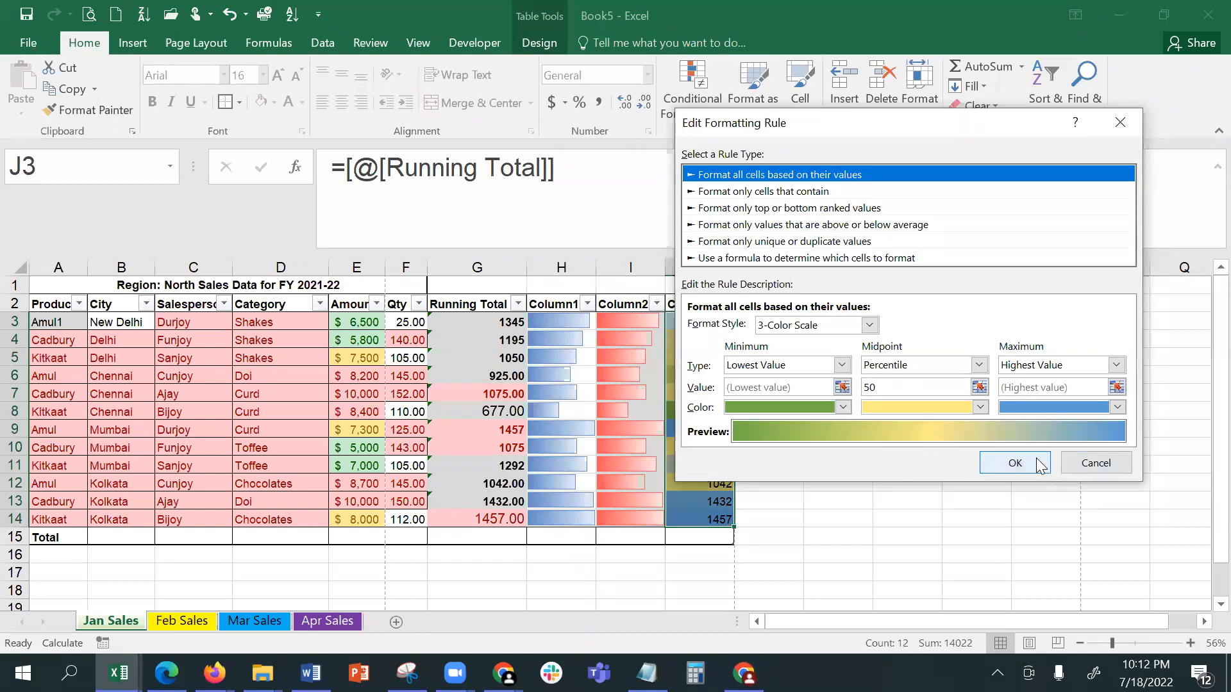
pyautogui.click(1016, 464)
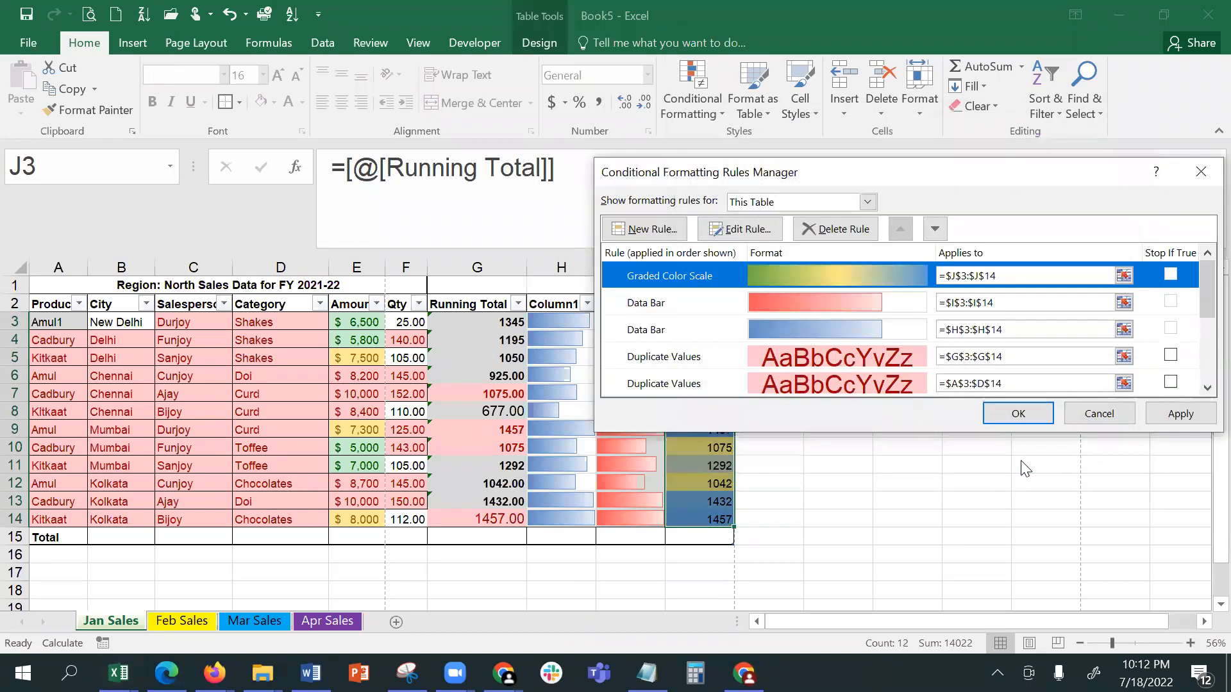
pyautogui.click(1028, 418)
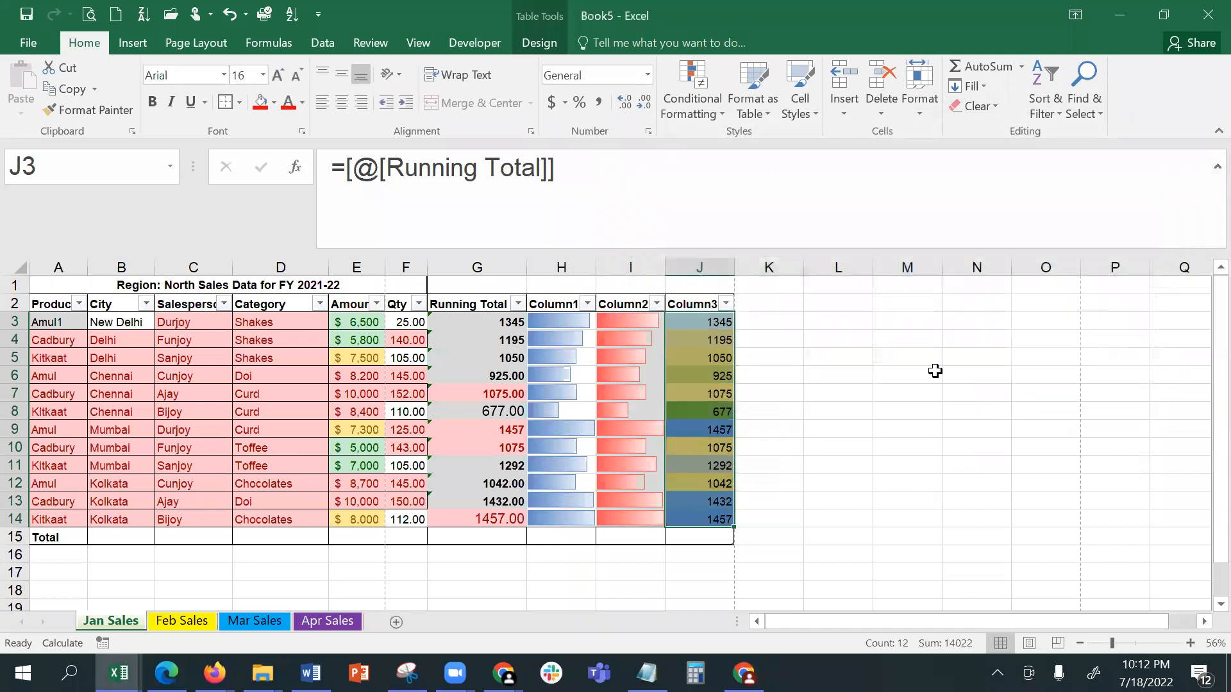
# Step: Add a table column with the header Status in cell K2
pyautogui.click(781, 302)
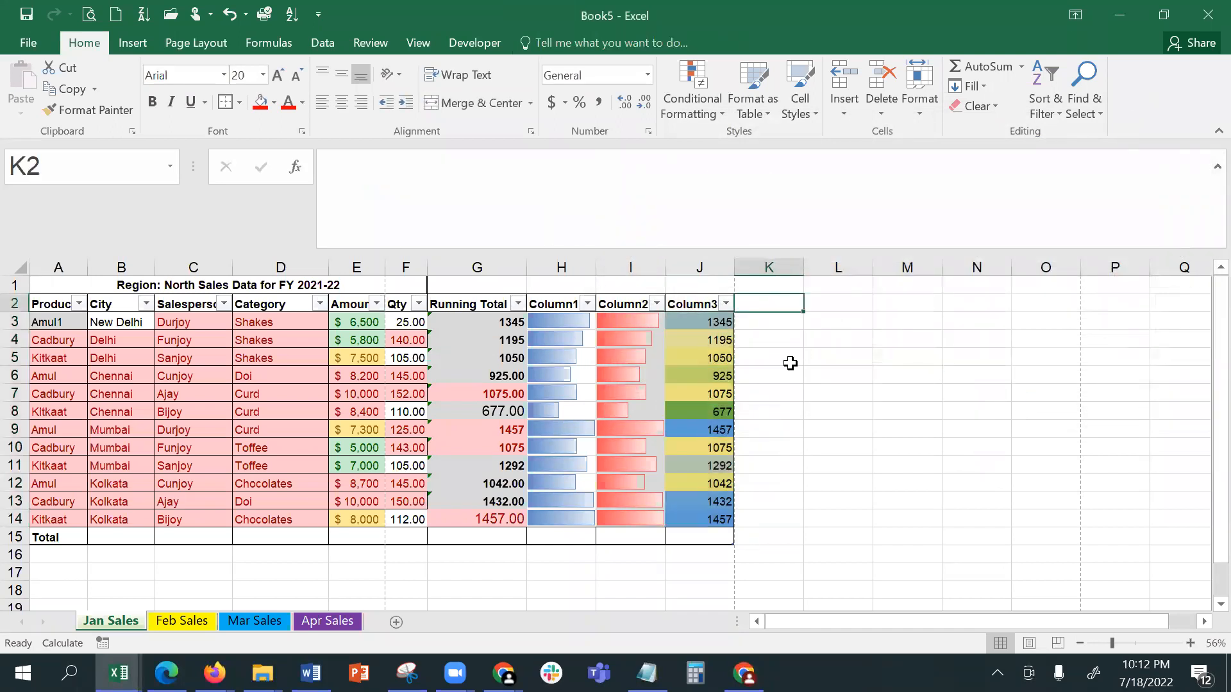
pyautogui.write('Satus')
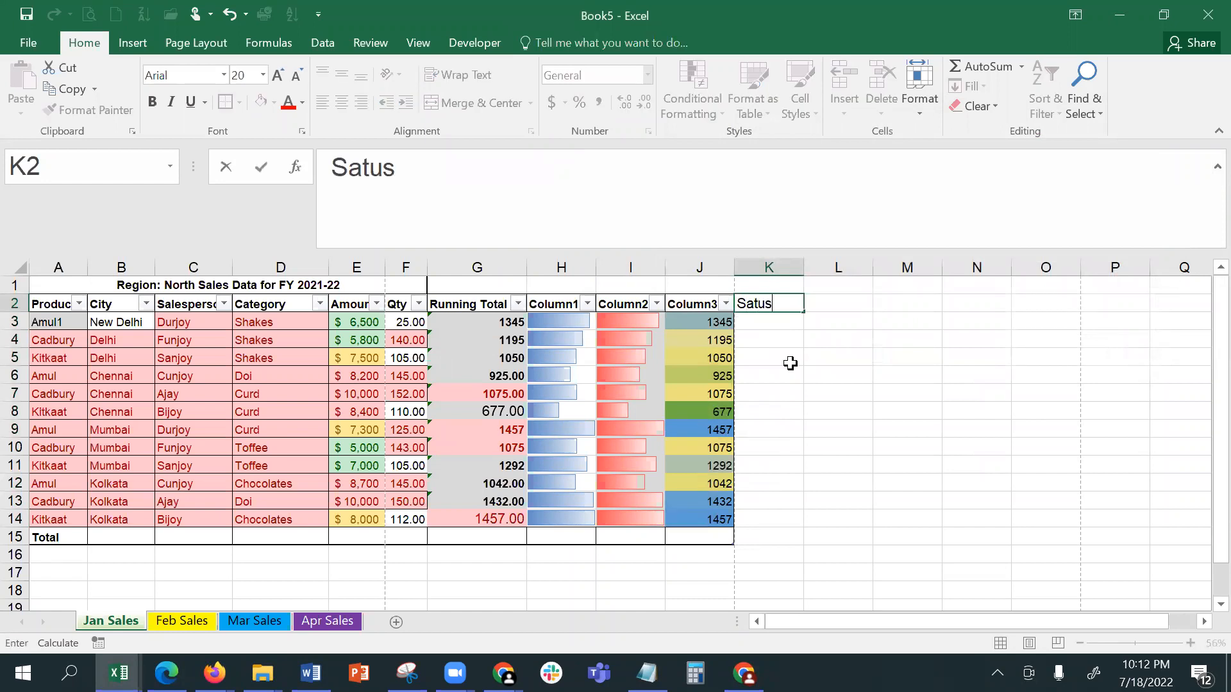
pyautogui.press('Return')
pyautogui.click(762, 296)
pyautogui.click(772, 304)
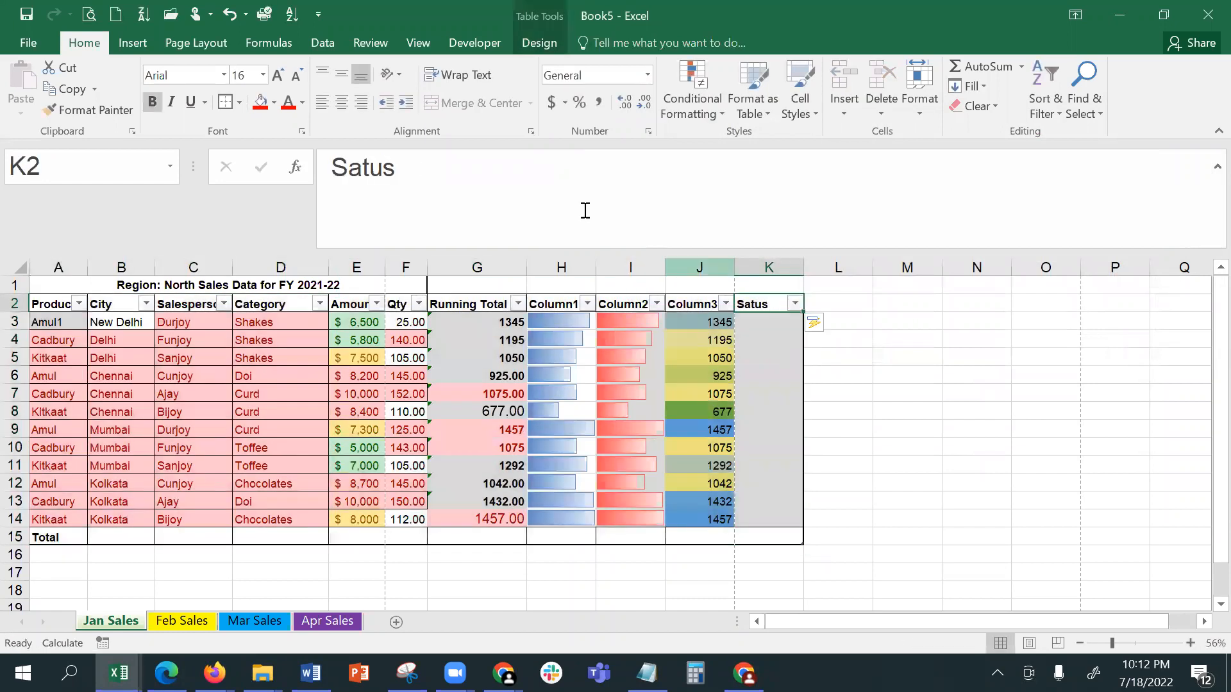
pyautogui.click(357, 164)
pyautogui.write('t')
pyautogui.press('Return')
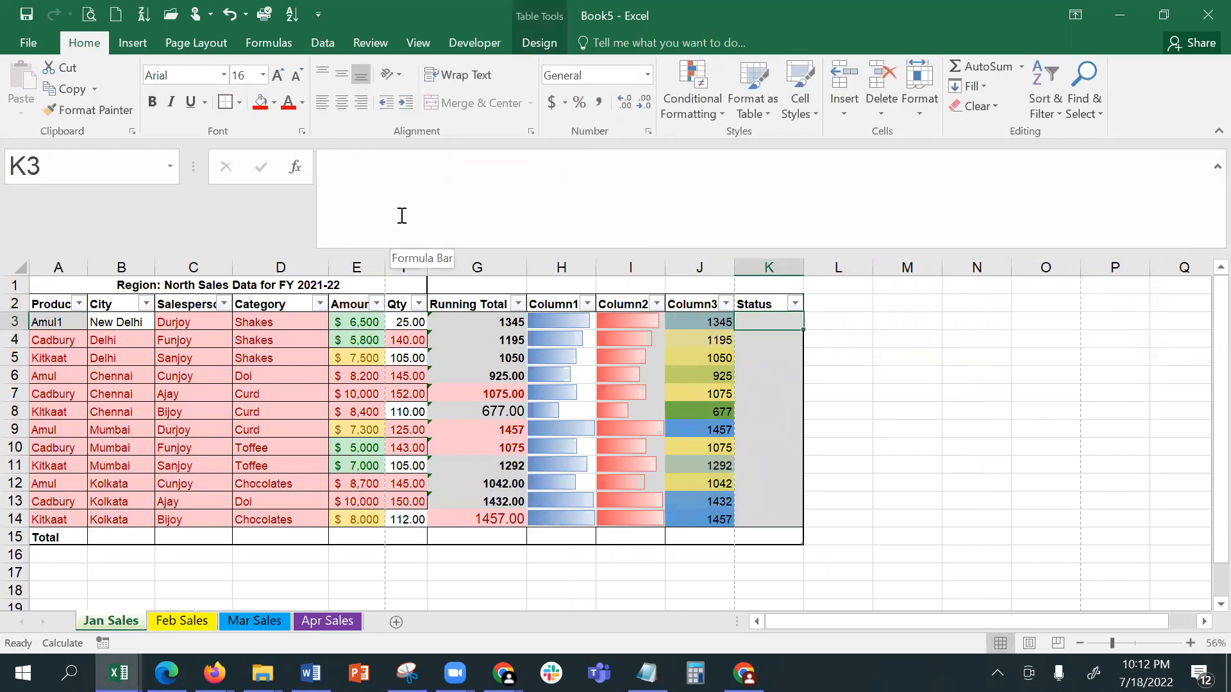
# Step: Enter 80, 70, 40, 30, 20, 10 and 200 down the Status column in cells K3 to K9
pyautogui.write('80')
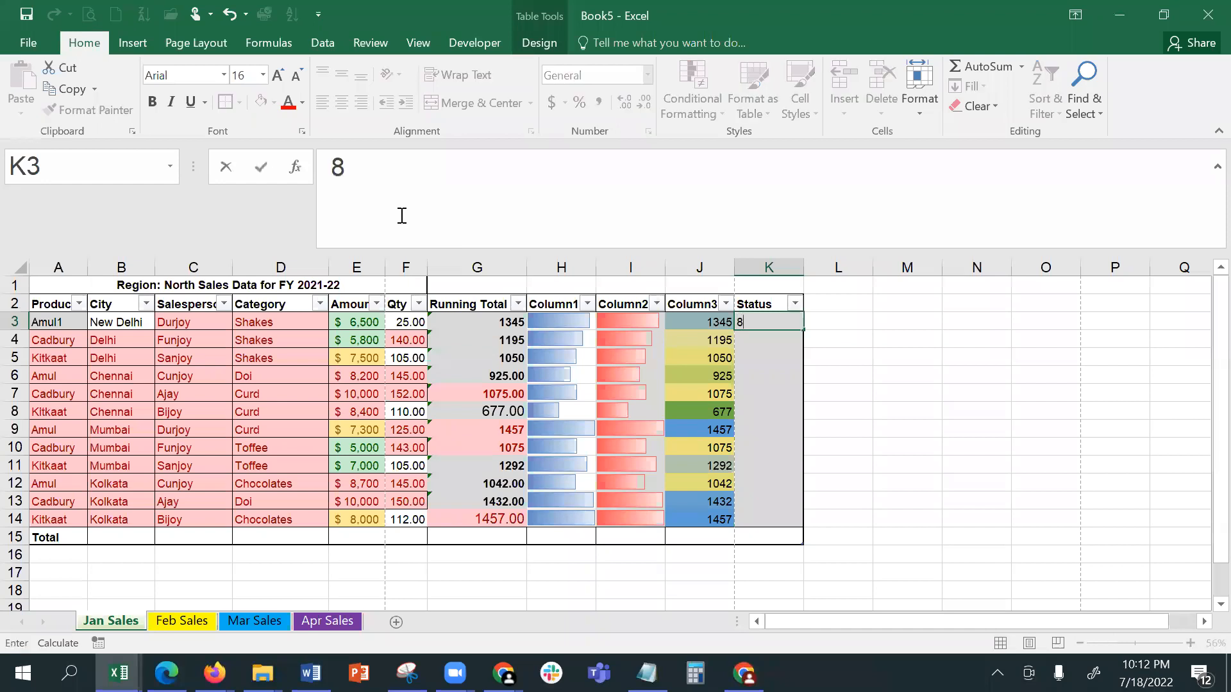
pyautogui.press('Return')
pyautogui.write('70')
pyautogui.press('Return')
pyautogui.write('40')
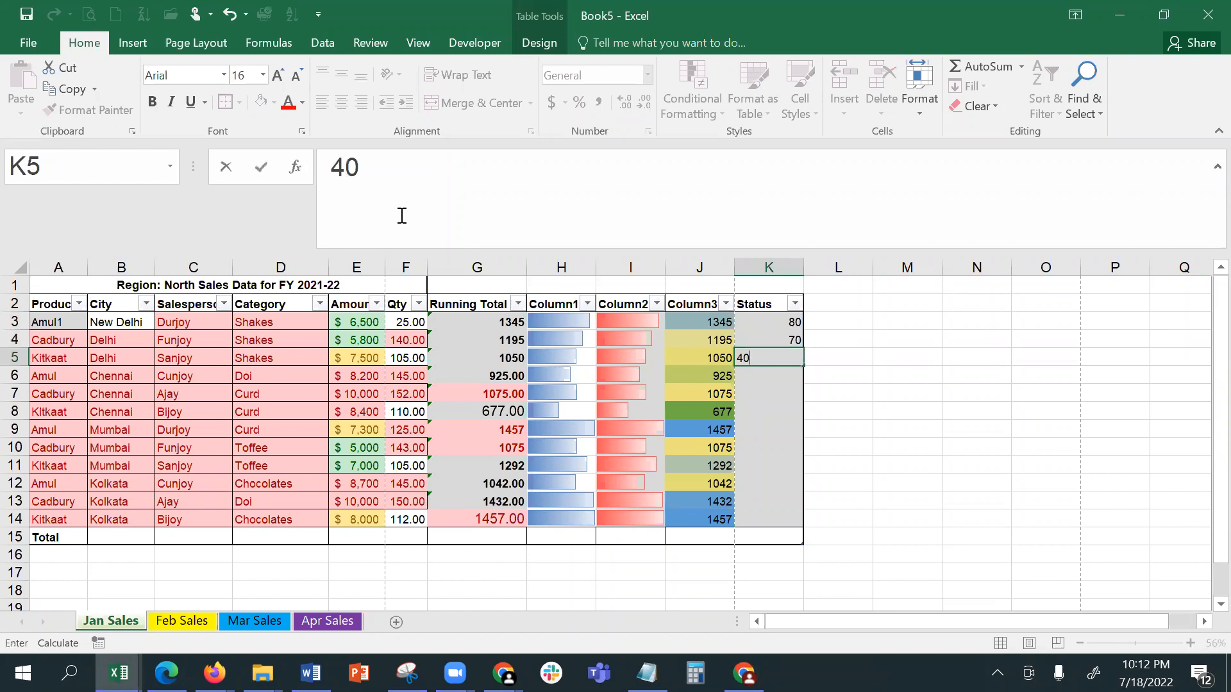
pyautogui.press('Return')
pyautogui.write('30')
pyautogui.press('Return')
pyautogui.write('20')
pyautogui.press('Return')
pyautogui.write('10')
pyautogui.press('Return')
pyautogui.write('200')
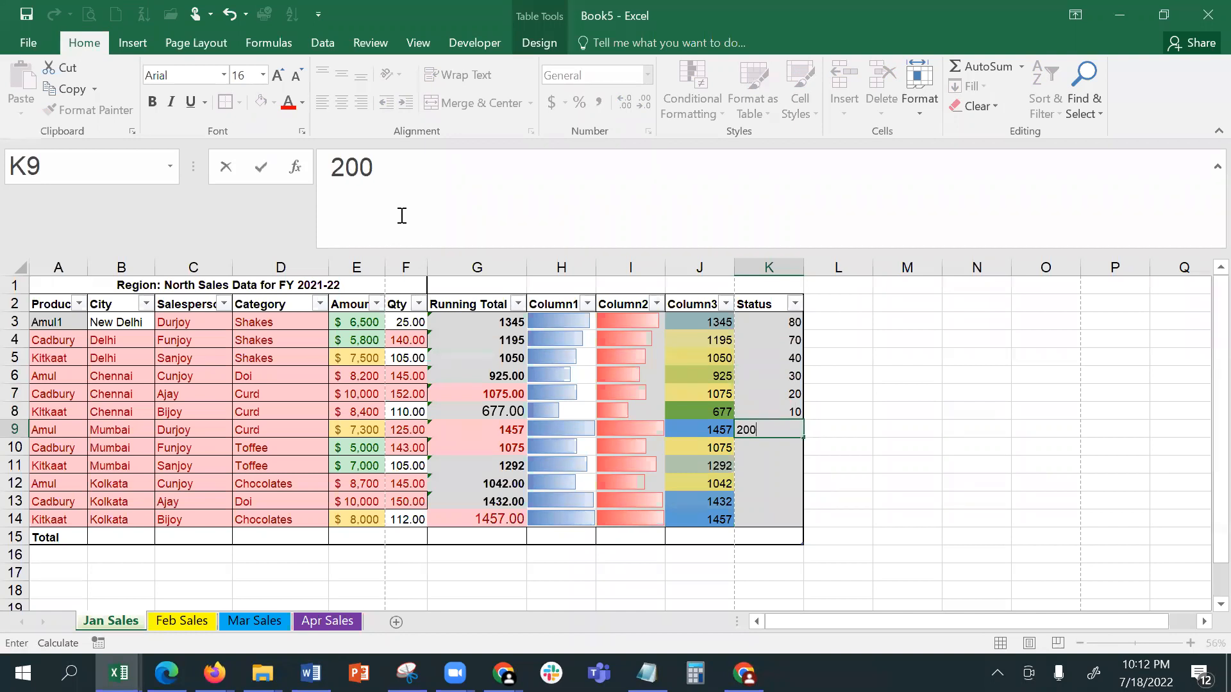
pyautogui.press('Return')
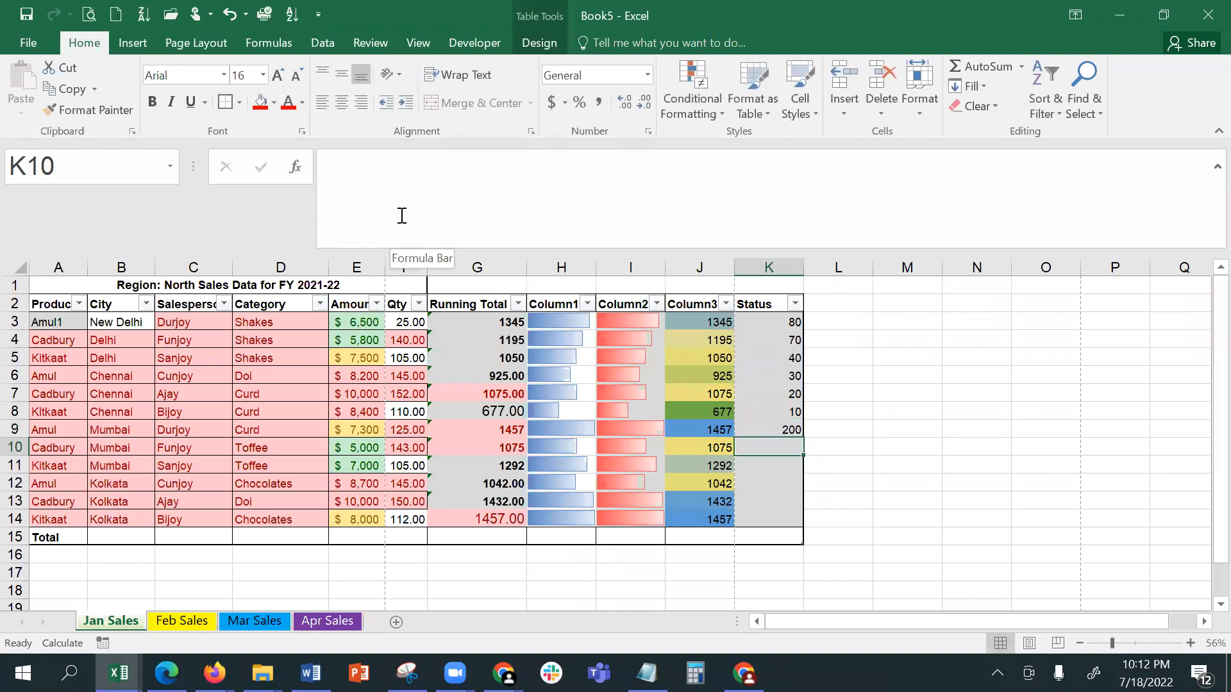
# Step: Fill the remaining Status cells K10 to K14 with 70, 65, 58, 32 and 22
pyautogui.write('70')
pyautogui.press('Return')
pyautogui.write('65')
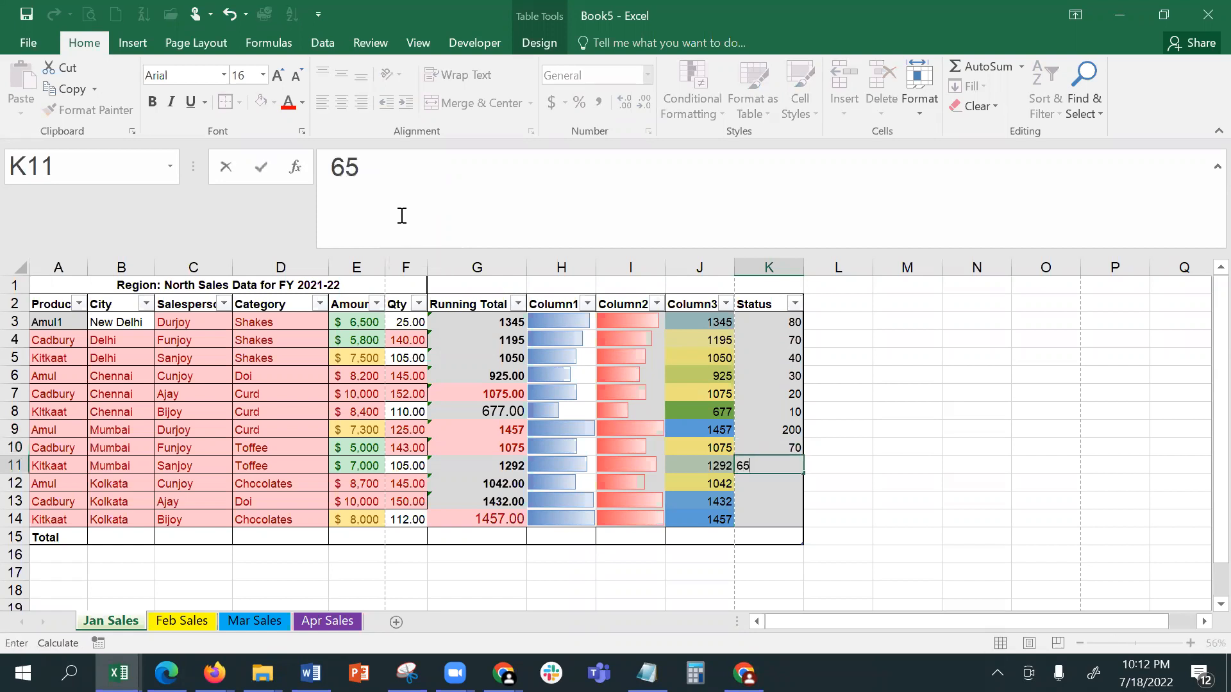
pyautogui.press('Return')
pyautogui.write('58')
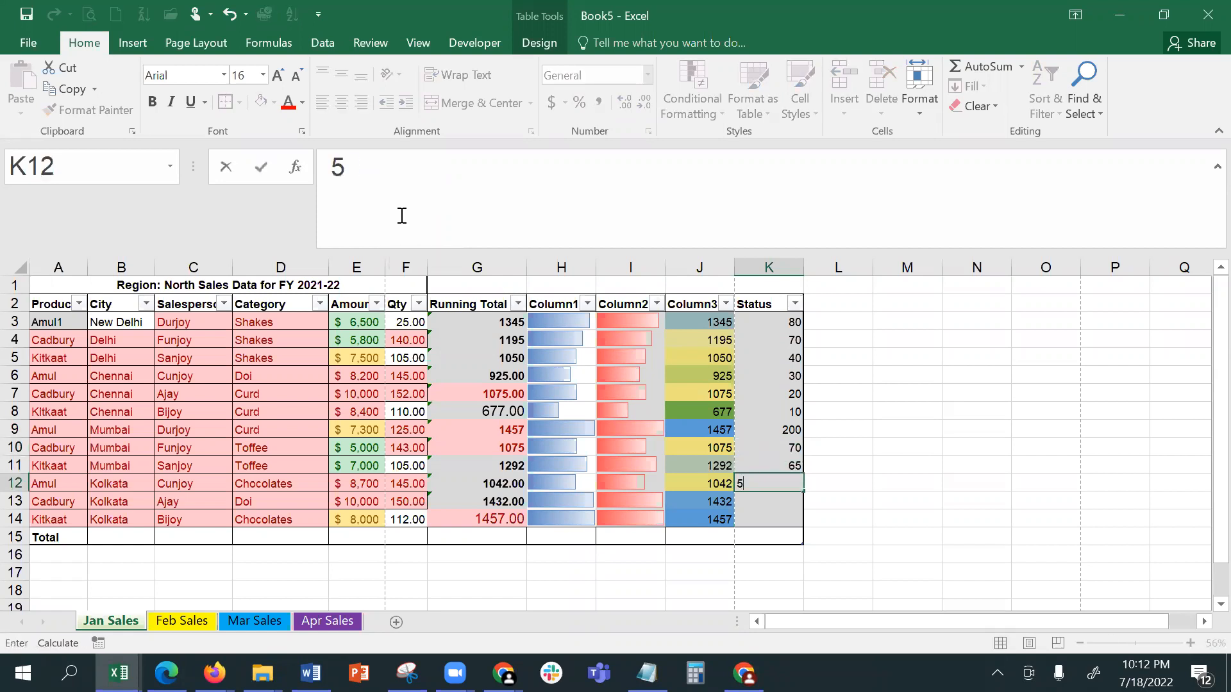
pyautogui.press('Return')
pyautogui.write('32')
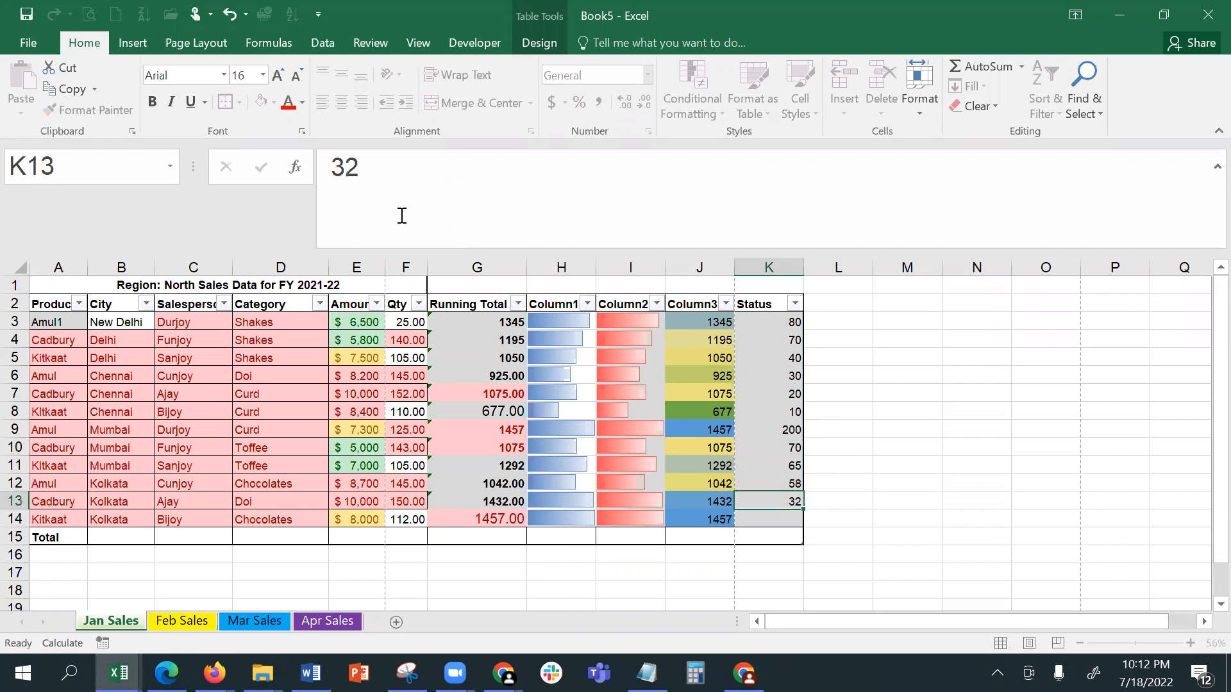
pyautogui.press('Return')
pyautogui.write('22')
pyautogui.press('Return')
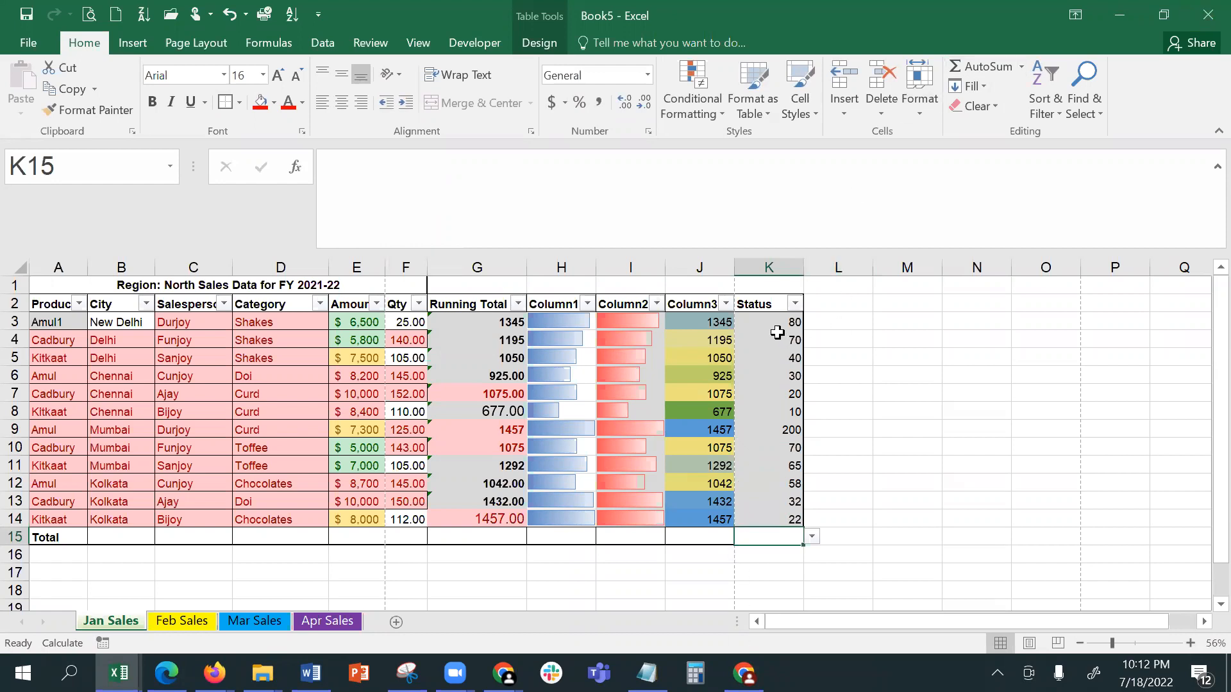
# Step: Apply the three-flag conditional formatting icon set to the Status values in K3:K14
pyautogui.moveTo(765, 322); pyautogui.dragTo(772, 513)
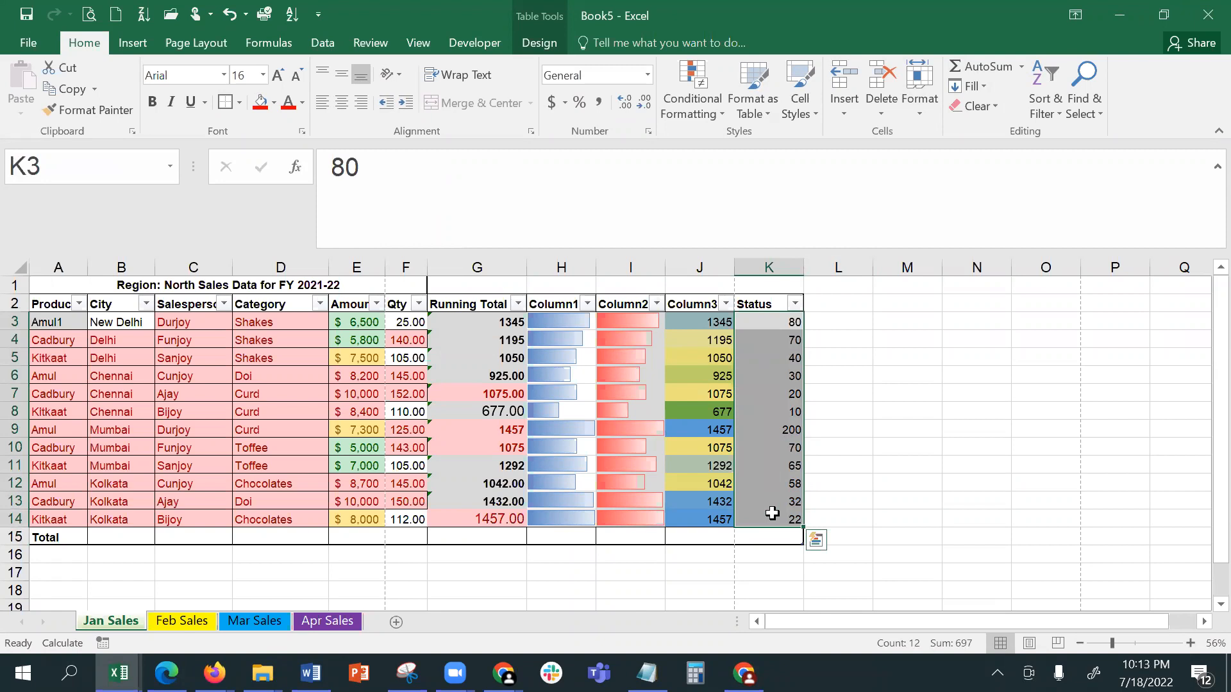
pyautogui.click(711, 108)
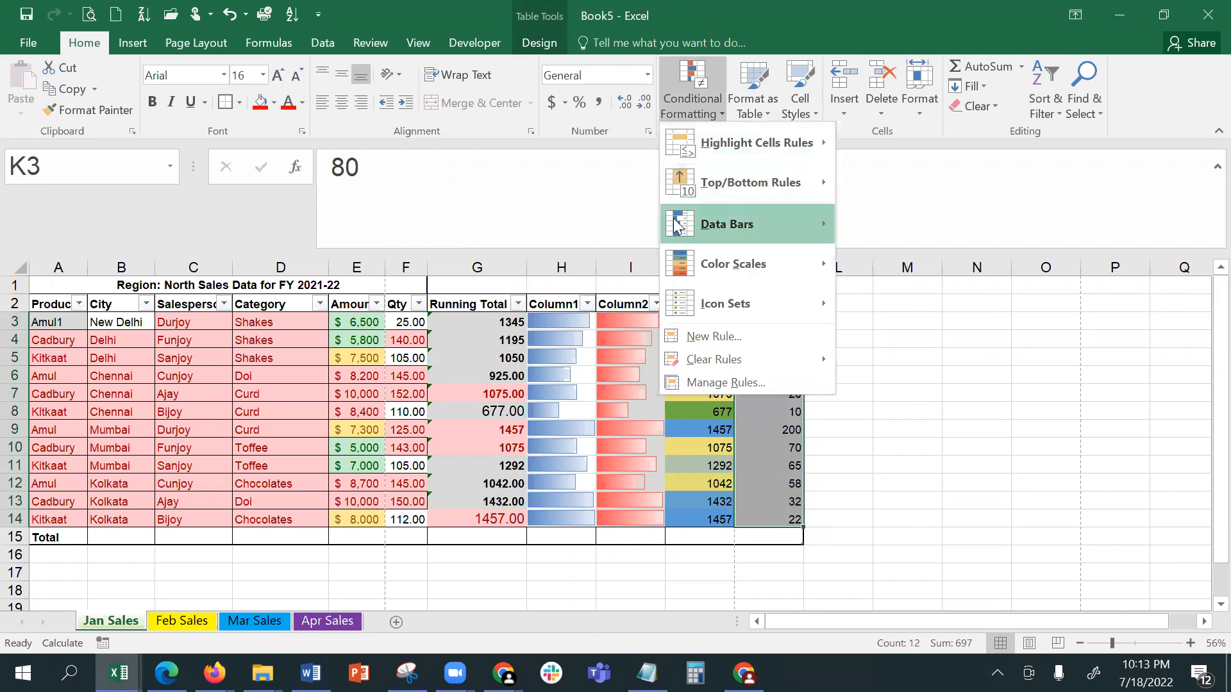
pyautogui.moveTo(673, 304)
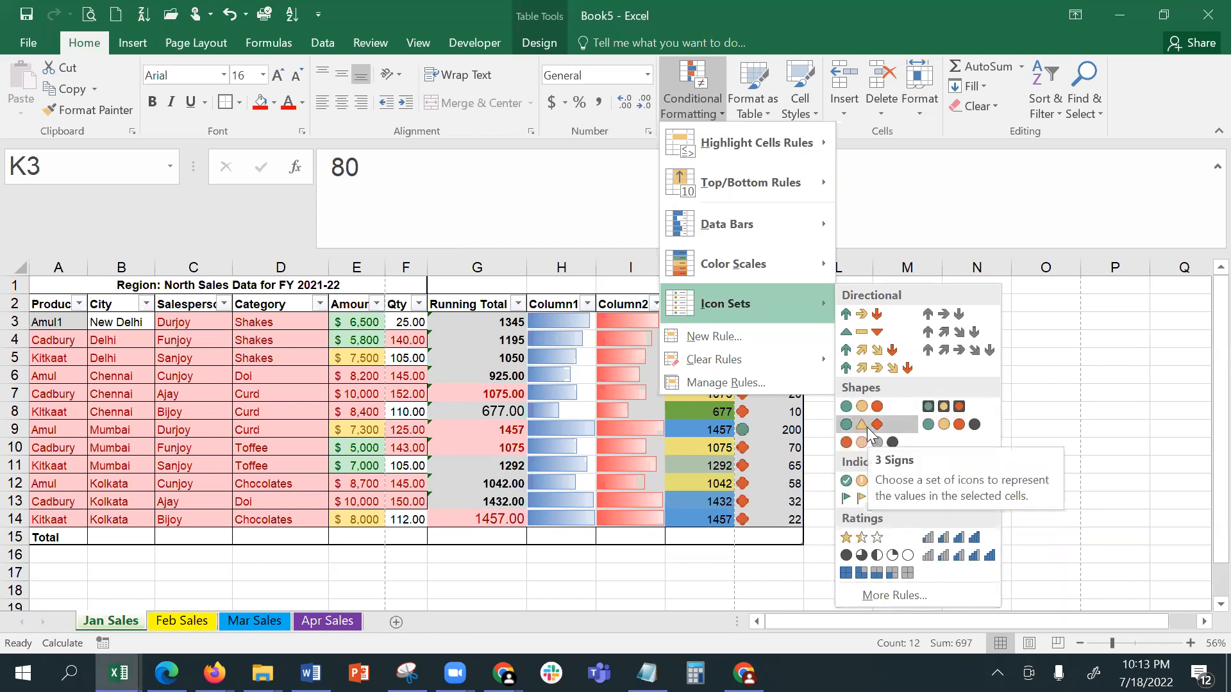
pyautogui.click(862, 500)
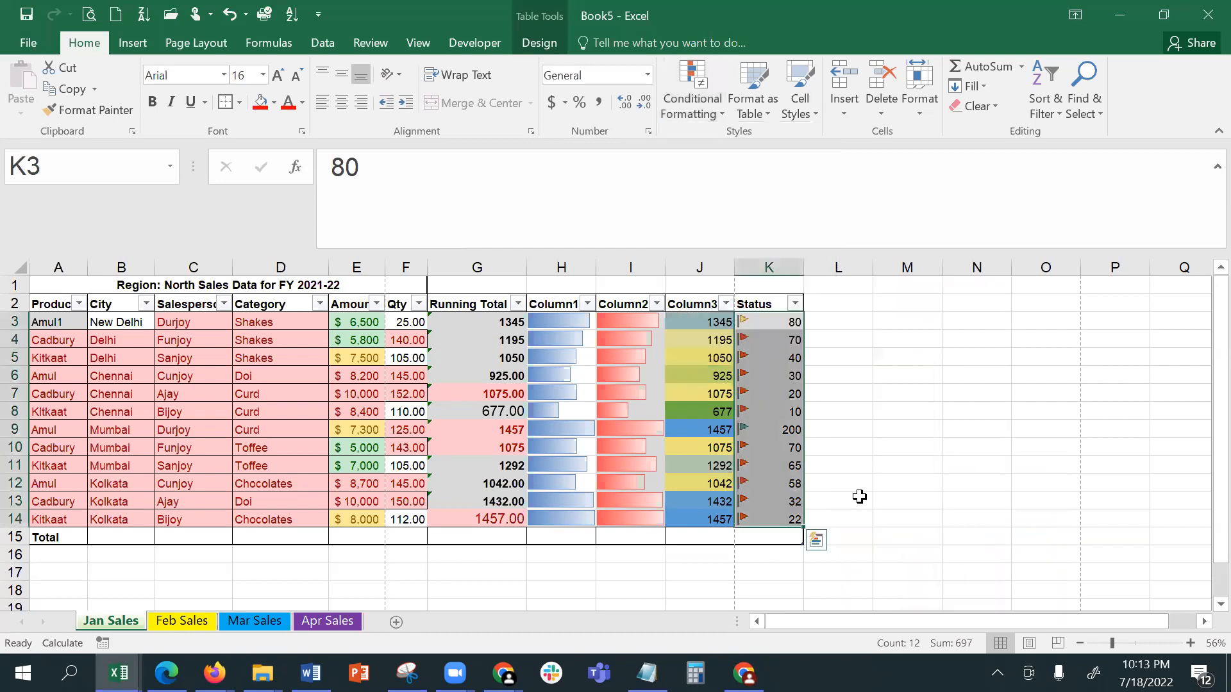
pyautogui.click(896, 482)
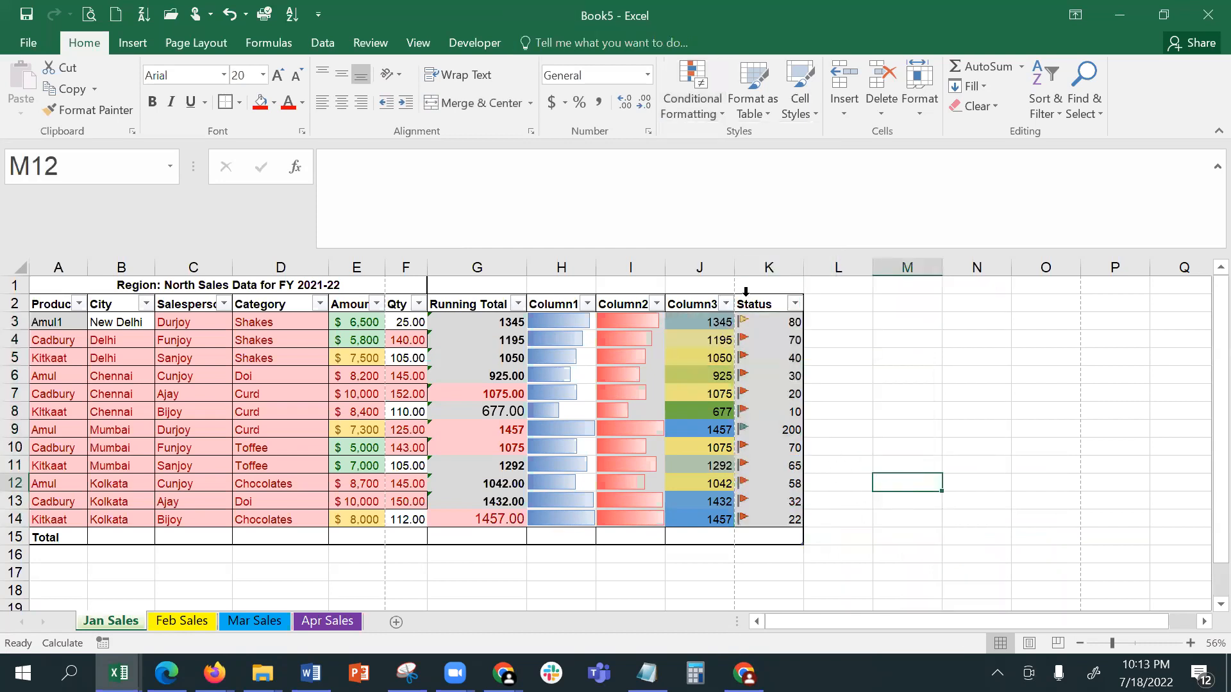
# Step: Open the icon set rule for the Status values in K3:K14 for editing, keeping the column in view
pyautogui.click(757, 318)
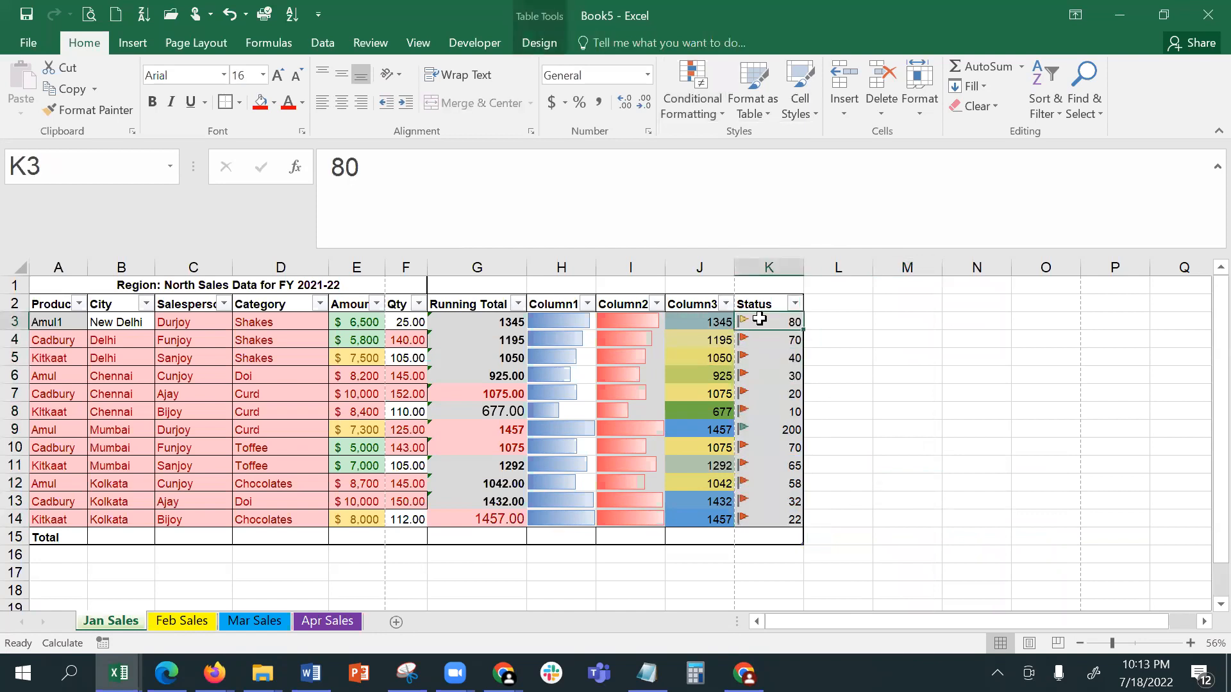
pyautogui.moveTo(758, 322); pyautogui.dragTo(769, 517)
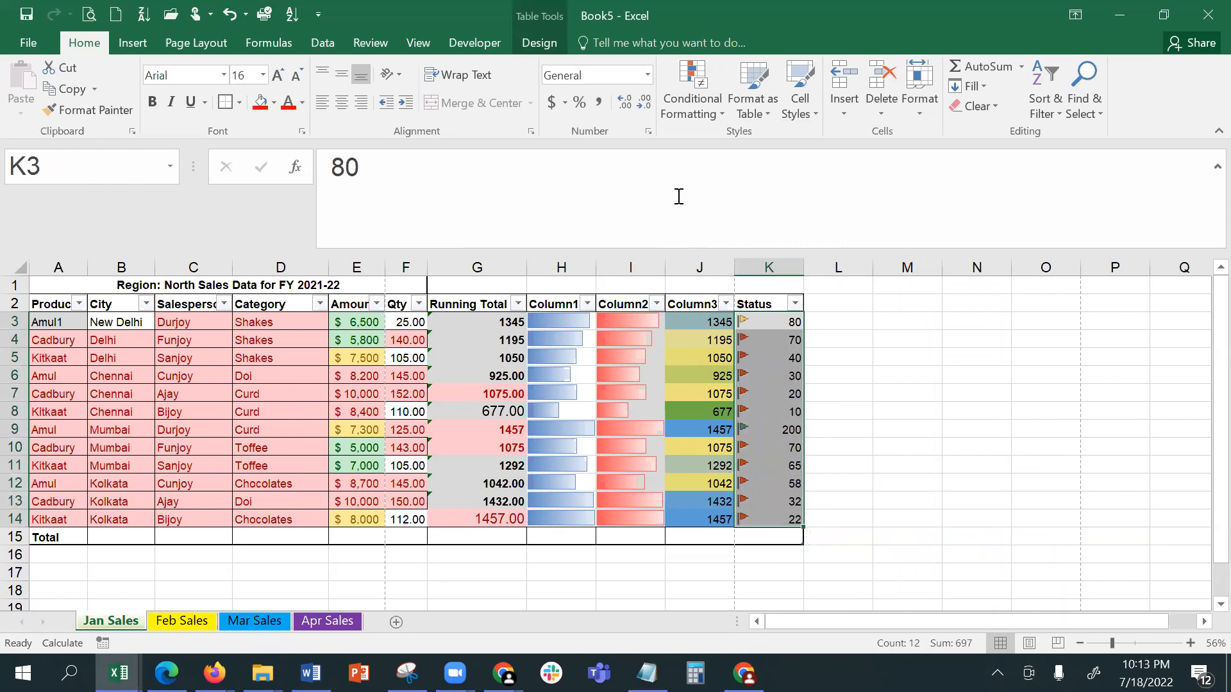
pyautogui.click(675, 104)
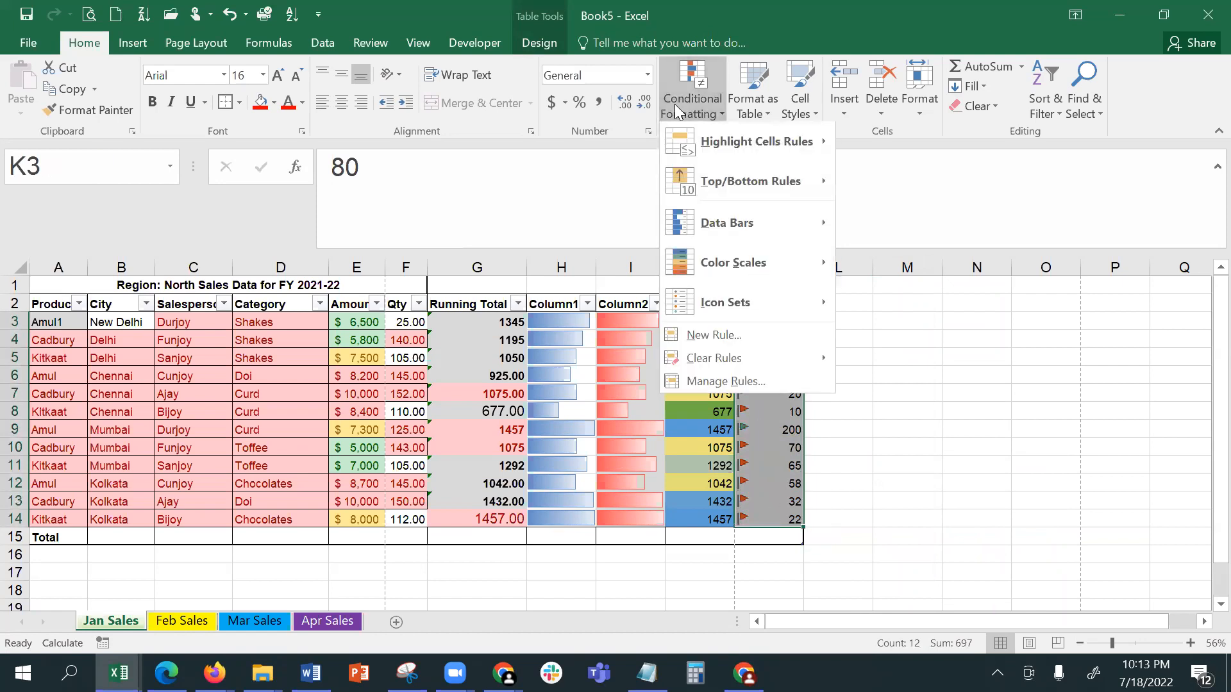
pyautogui.click(708, 382)
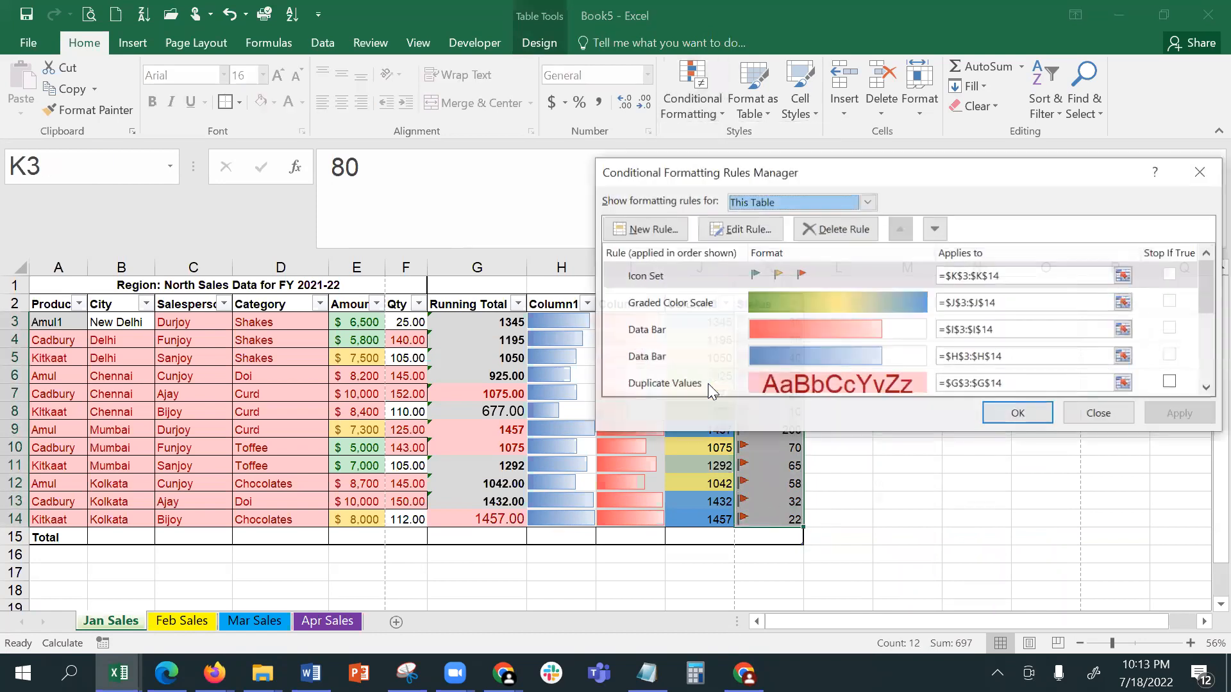
pyautogui.click(663, 271)
pyautogui.click(731, 230)
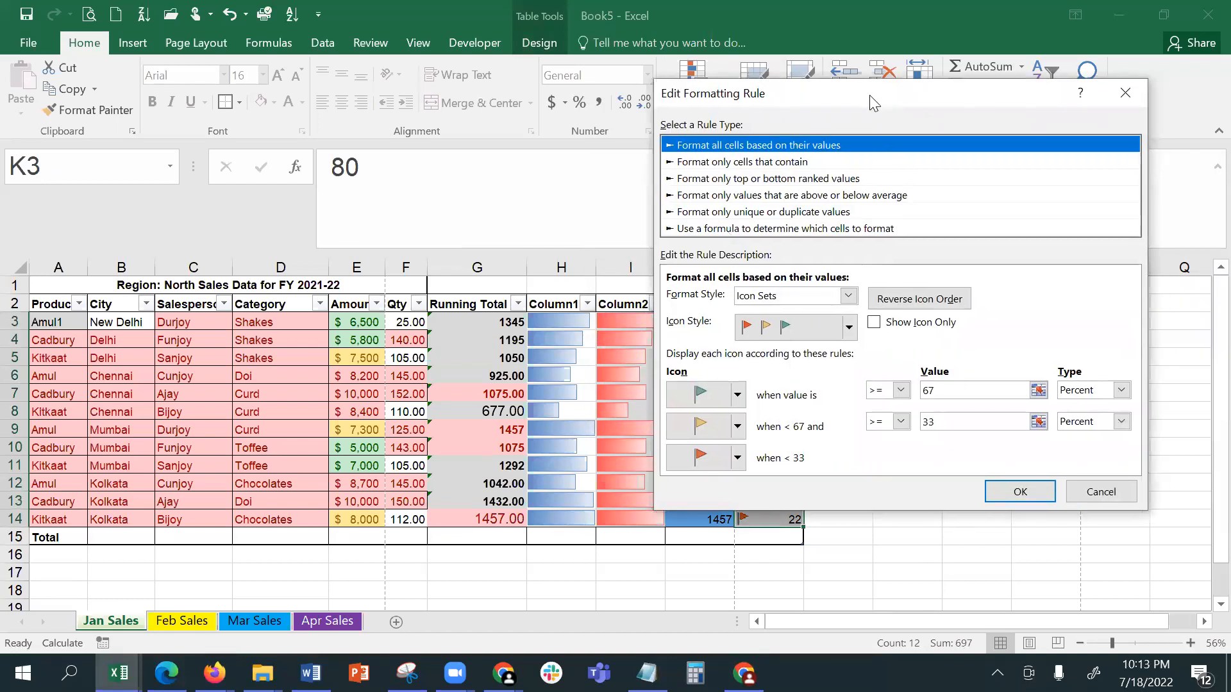
pyautogui.moveTo(869, 95); pyautogui.dragTo(284, 137)
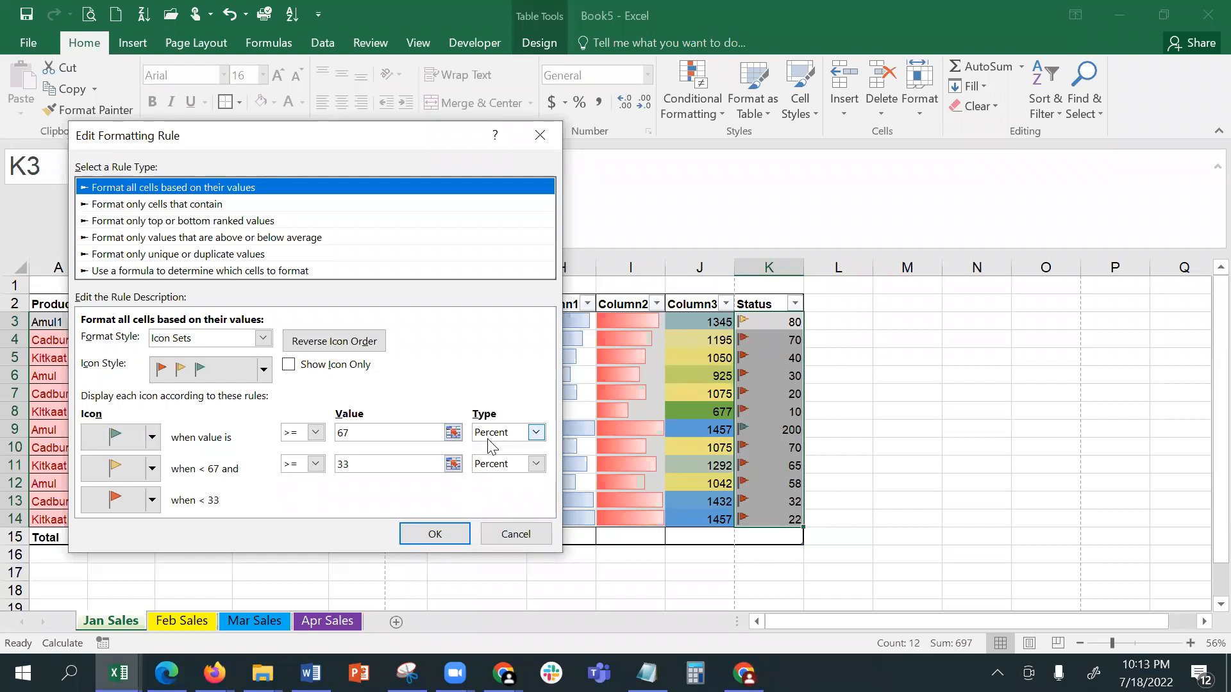
# Step: Set the green flag threshold to >= 80 as Number and the yellow flag threshold to >= 60 Percent, and apply the rule
pyautogui.click(508, 434)
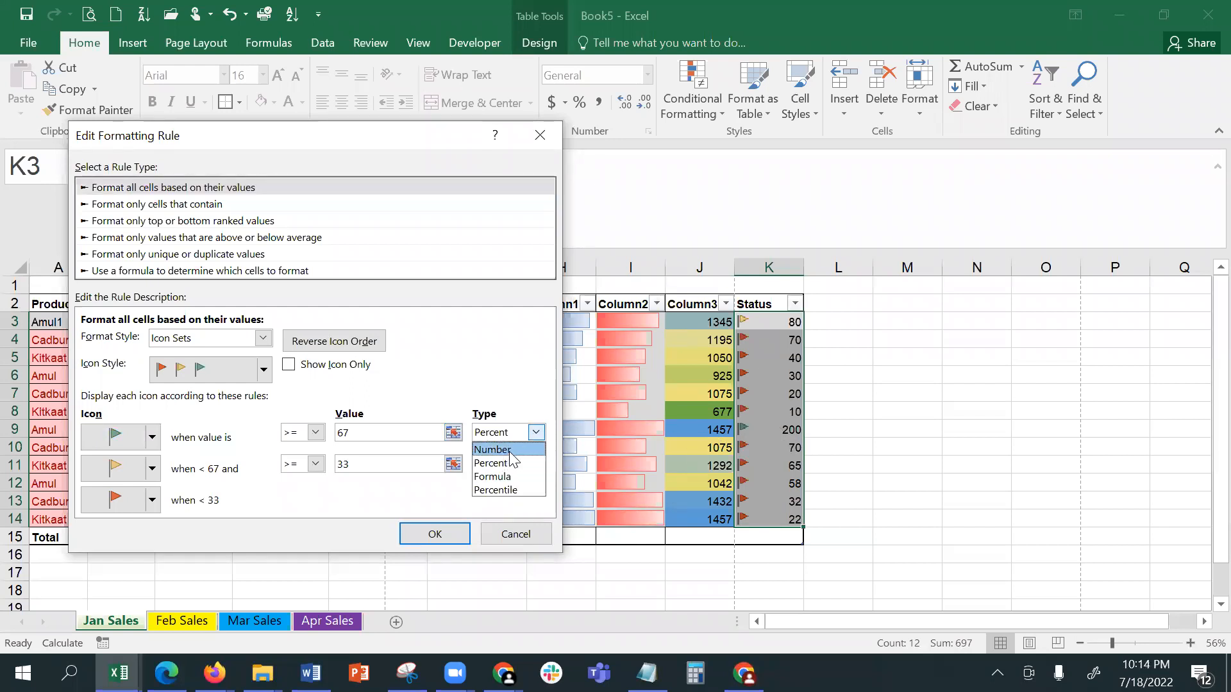
pyautogui.click(501, 450)
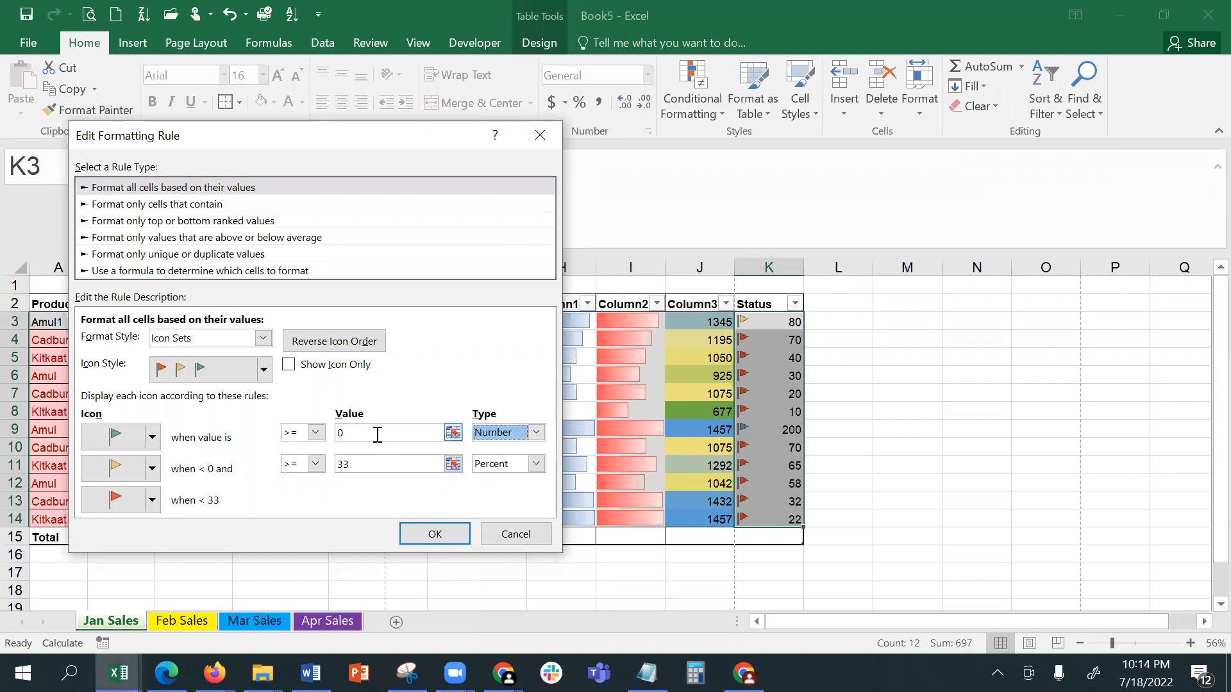
pyautogui.click(353, 434)
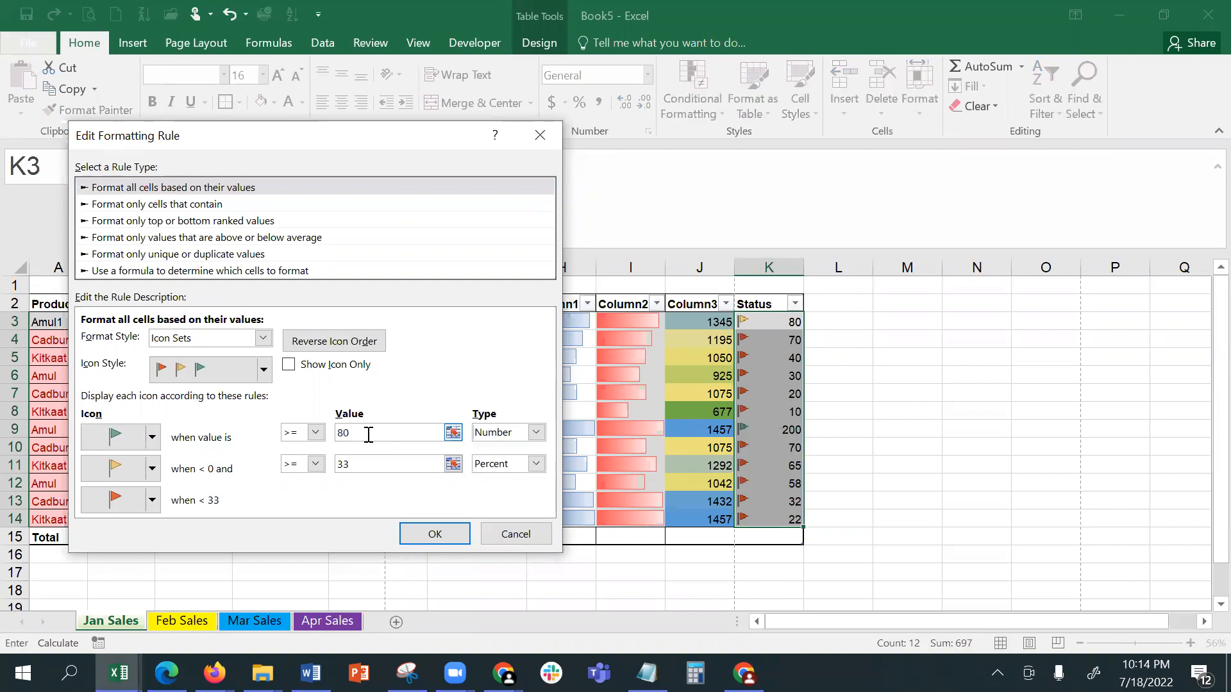
pyautogui.click(400, 466)
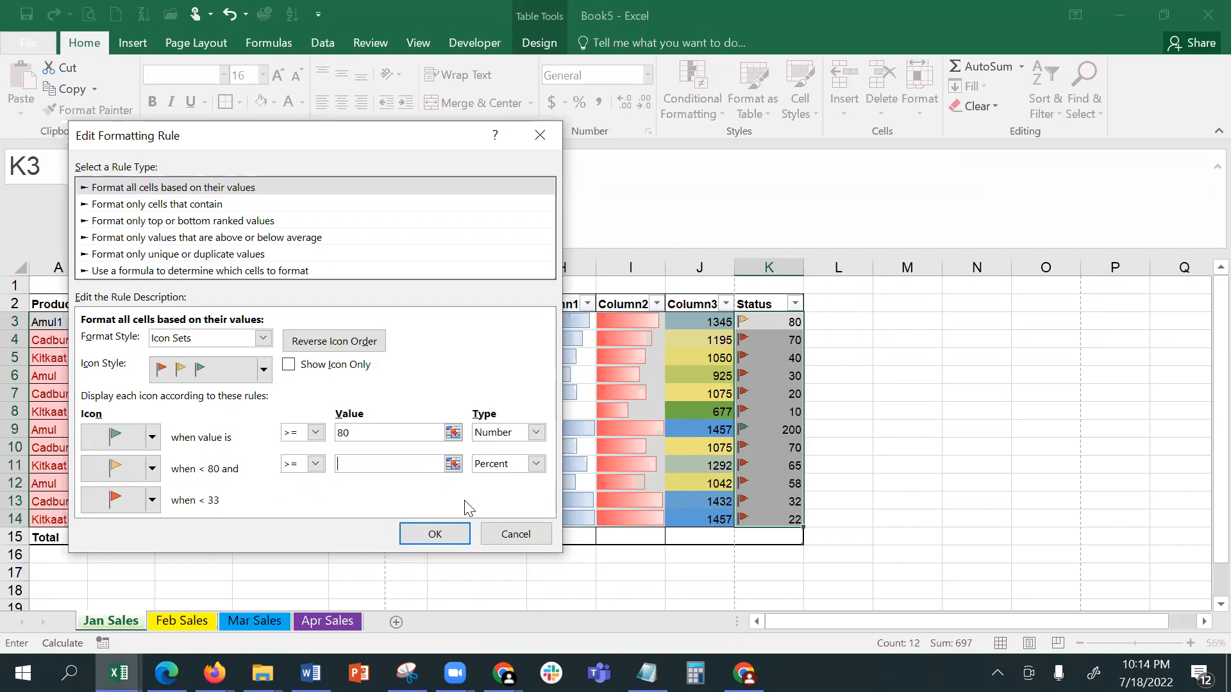
pyautogui.click(407, 432)
pyautogui.click(438, 537)
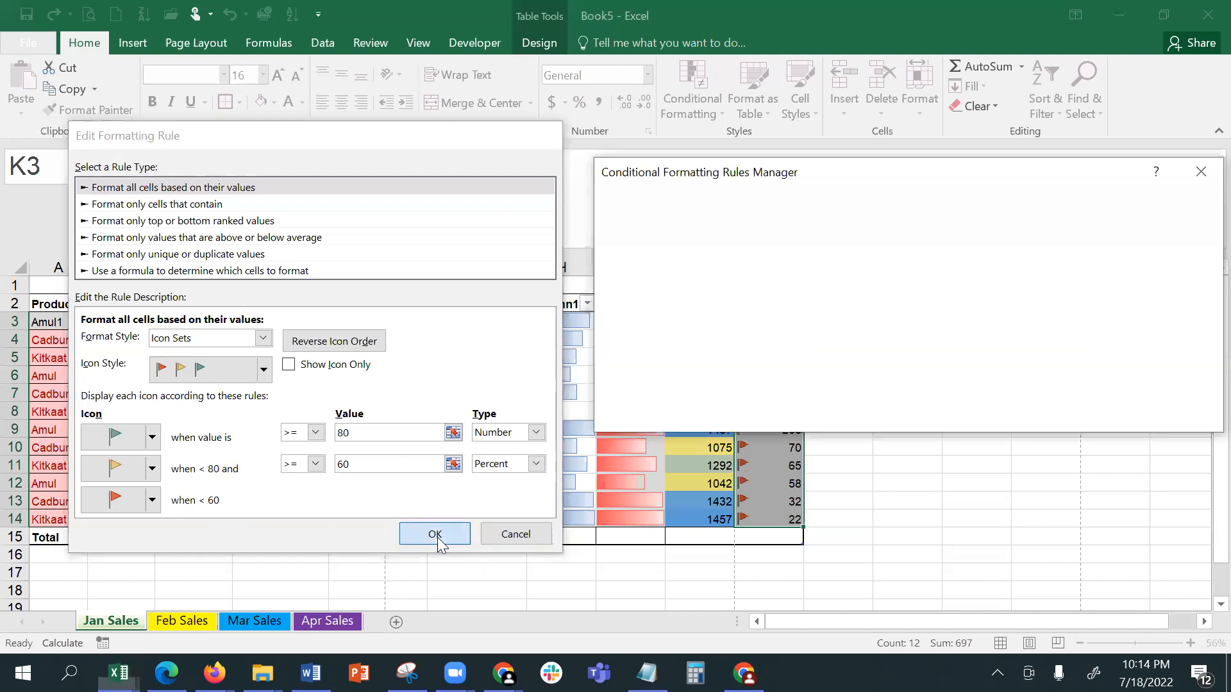
pyautogui.click(1177, 420)
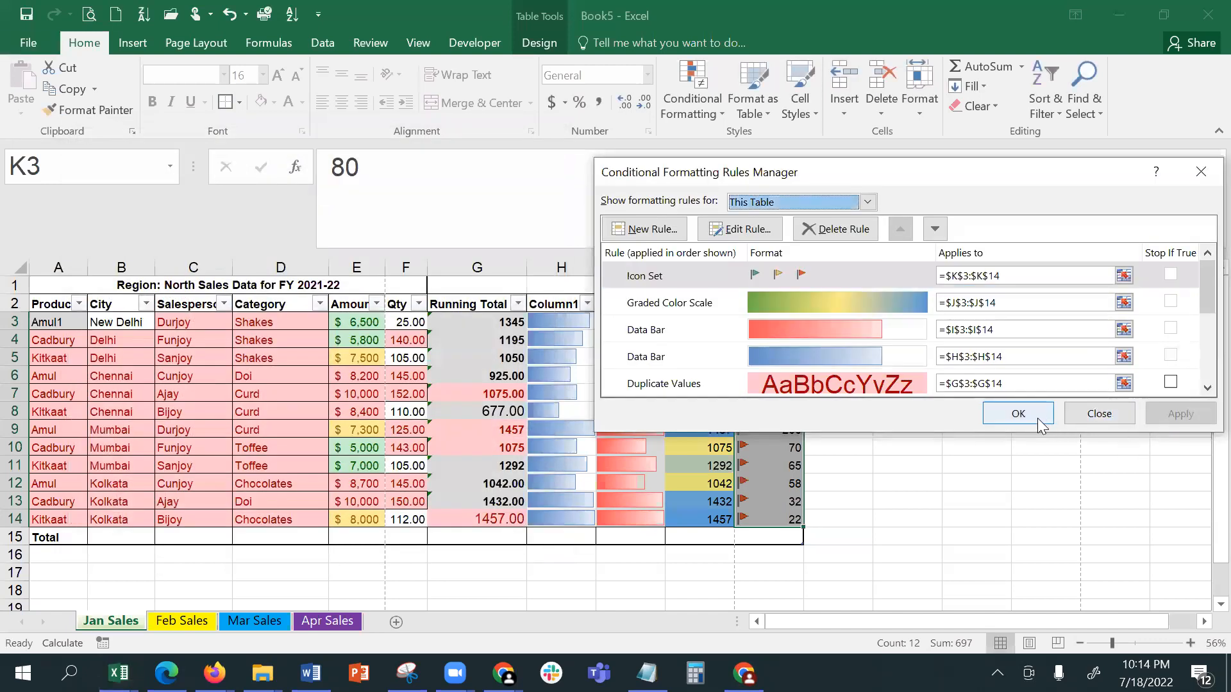
pyautogui.click(1018, 413)
pyautogui.click(789, 388)
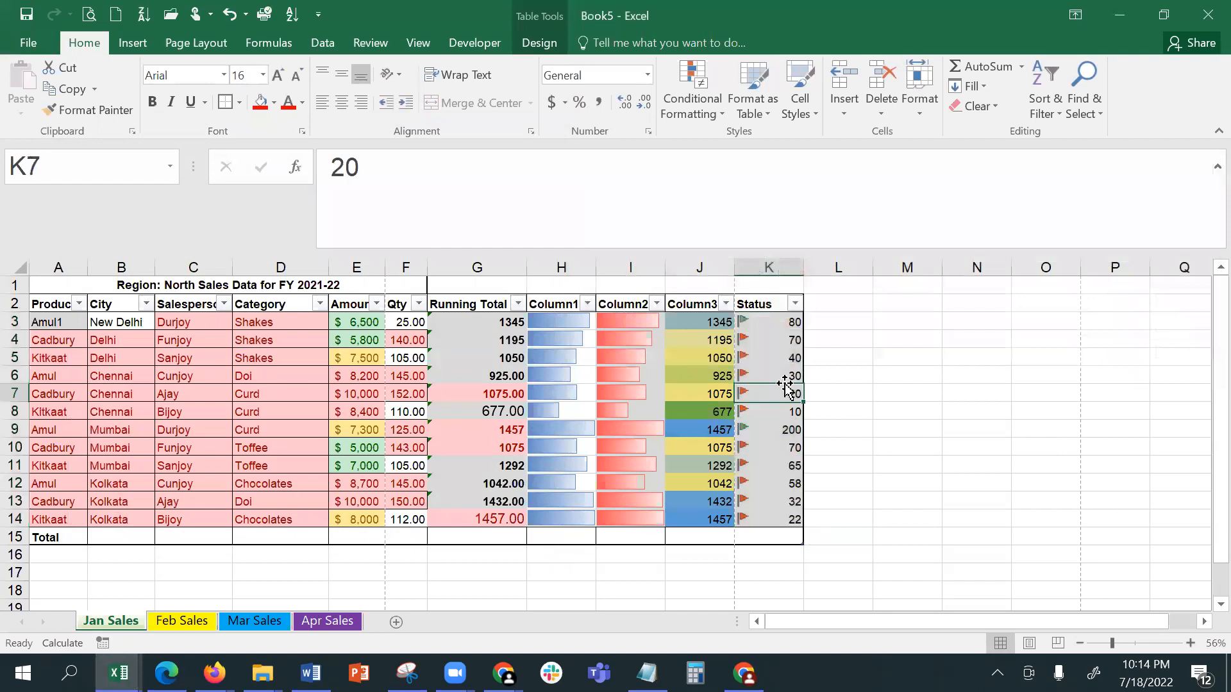
pyautogui.click(960, 394)
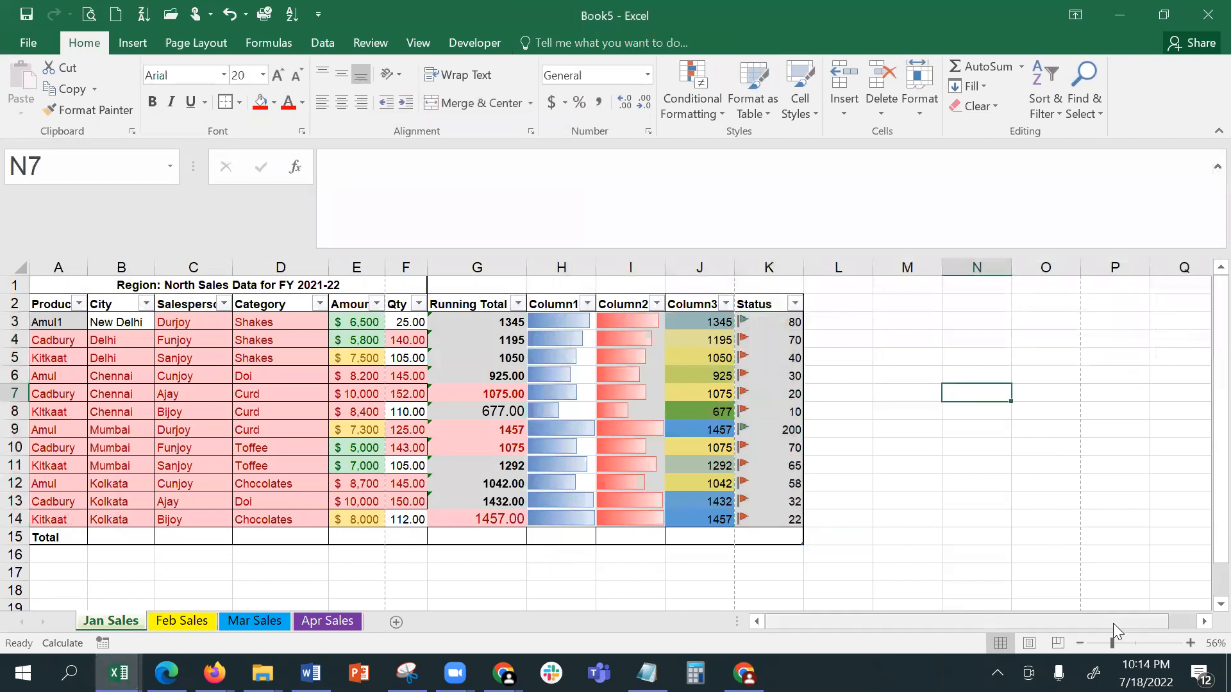
# Step: Check the flags on several Status values and change the Status value in K12 to 88
pyautogui.click(770, 322)
pyautogui.click(781, 418)
pyautogui.click(782, 442)
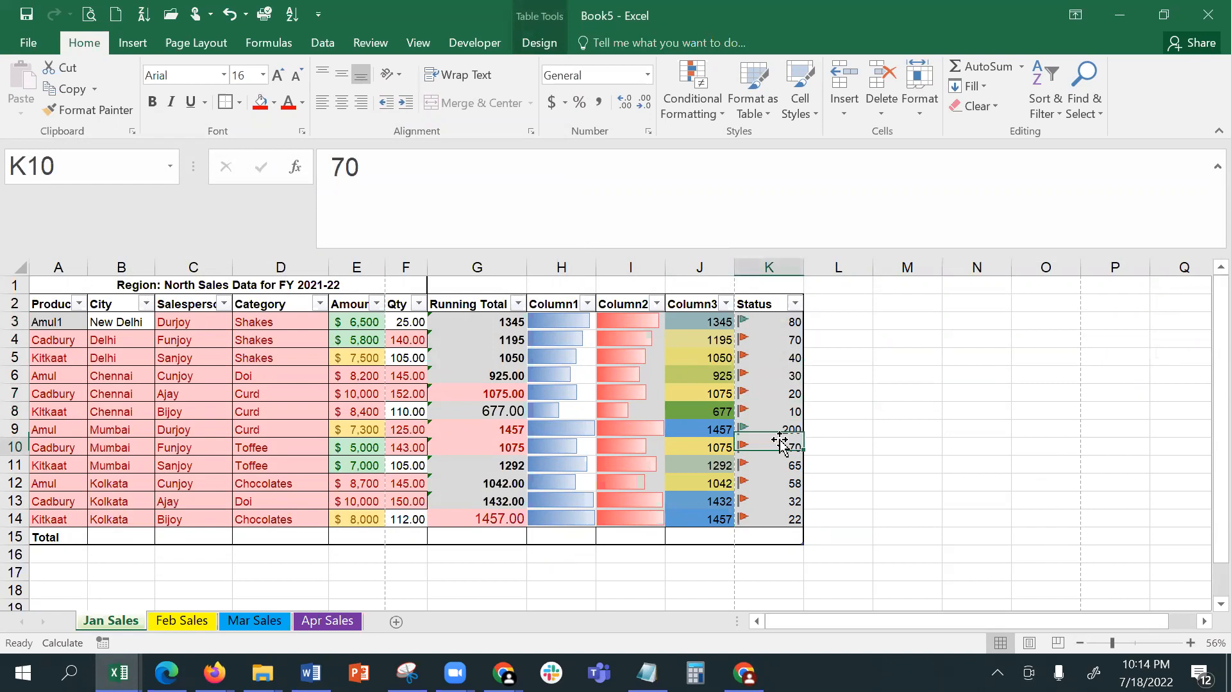
pyautogui.click(780, 429)
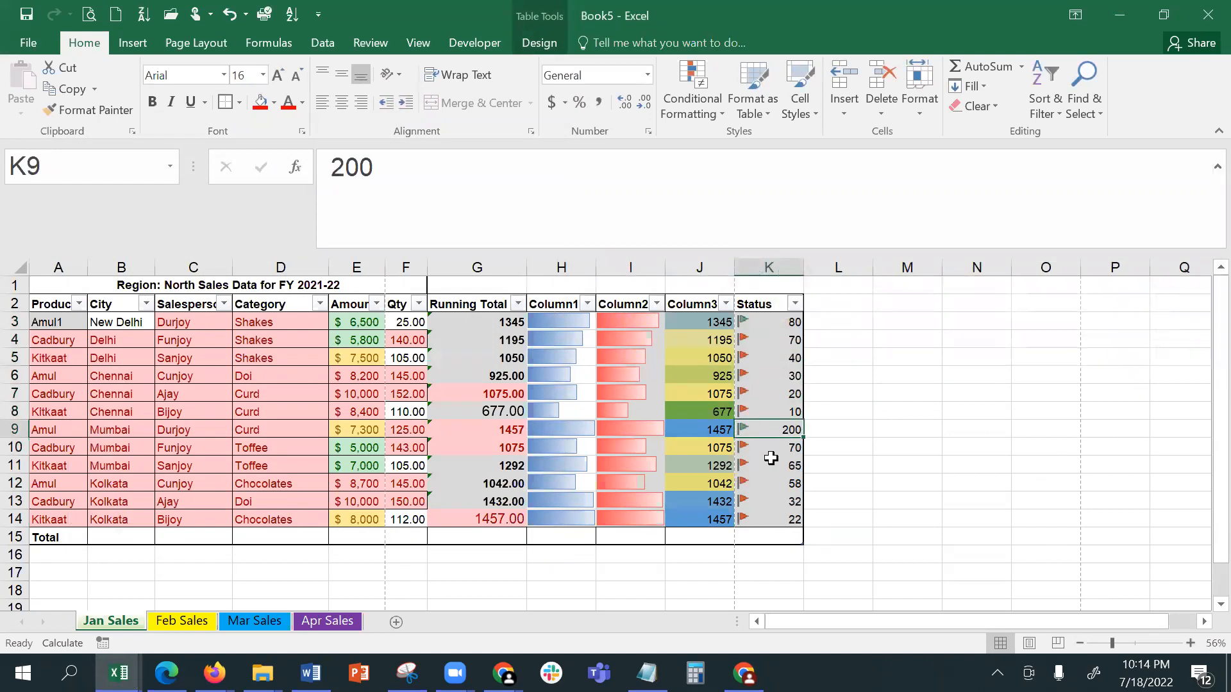
pyautogui.click(772, 490)
pyautogui.write('88')
pyautogui.press('Return')
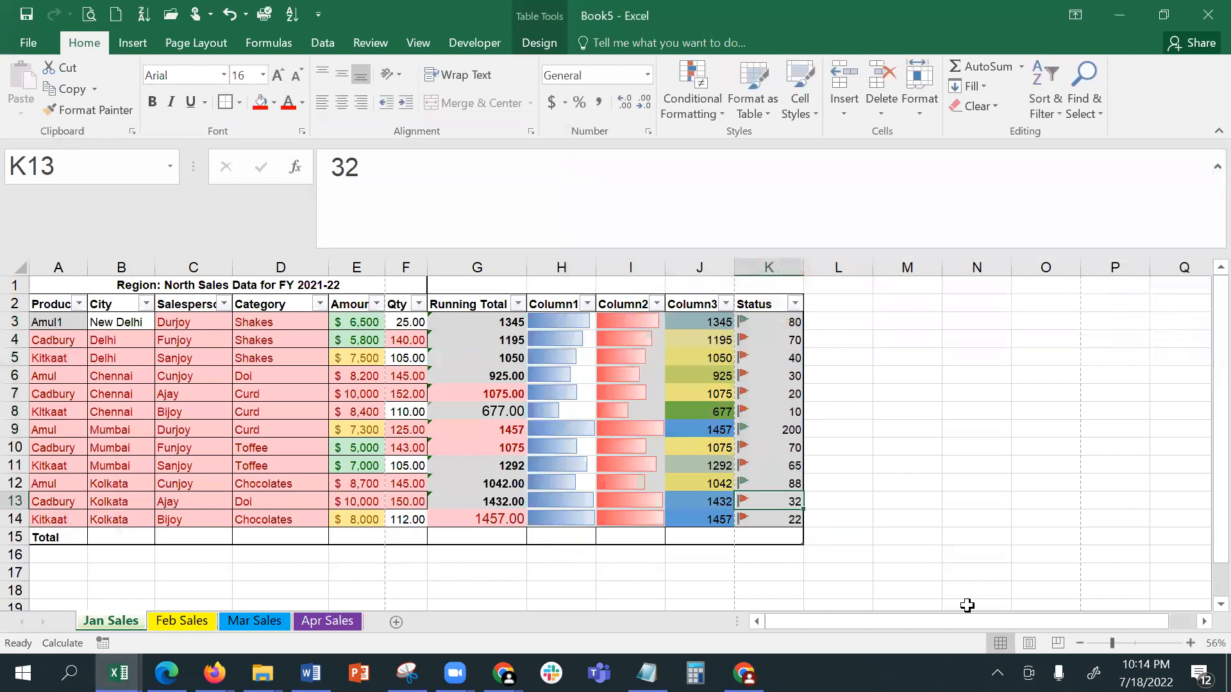
pyautogui.click(757, 482)
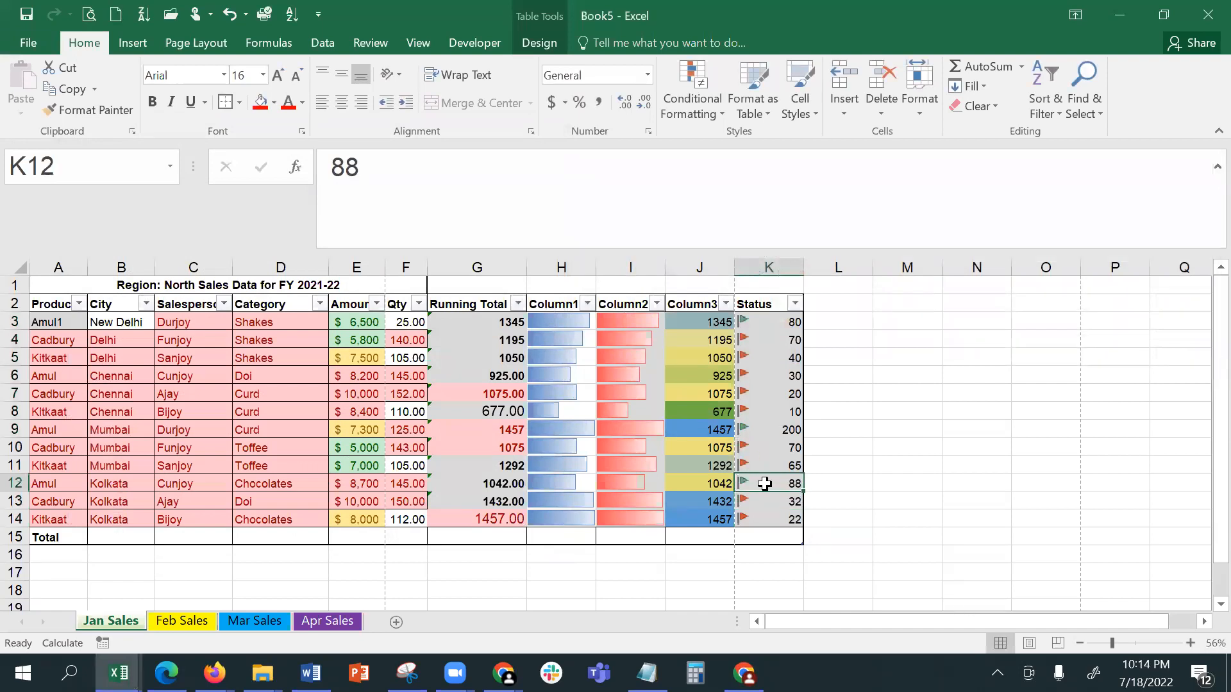
# Step: Change the Status value in K5 to 85 and check its flag
pyautogui.click(768, 363)
pyautogui.write('4')
pyautogui.press('BackSpace')
pyautogui.write('85')
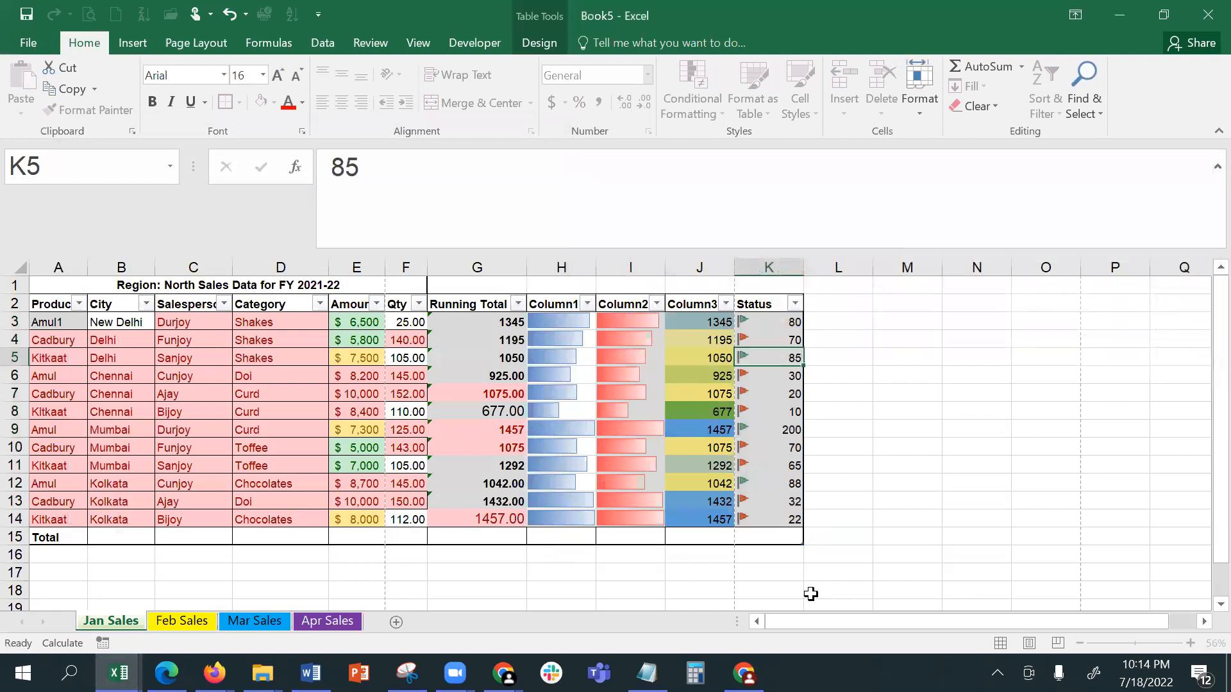
pyautogui.press('Return')
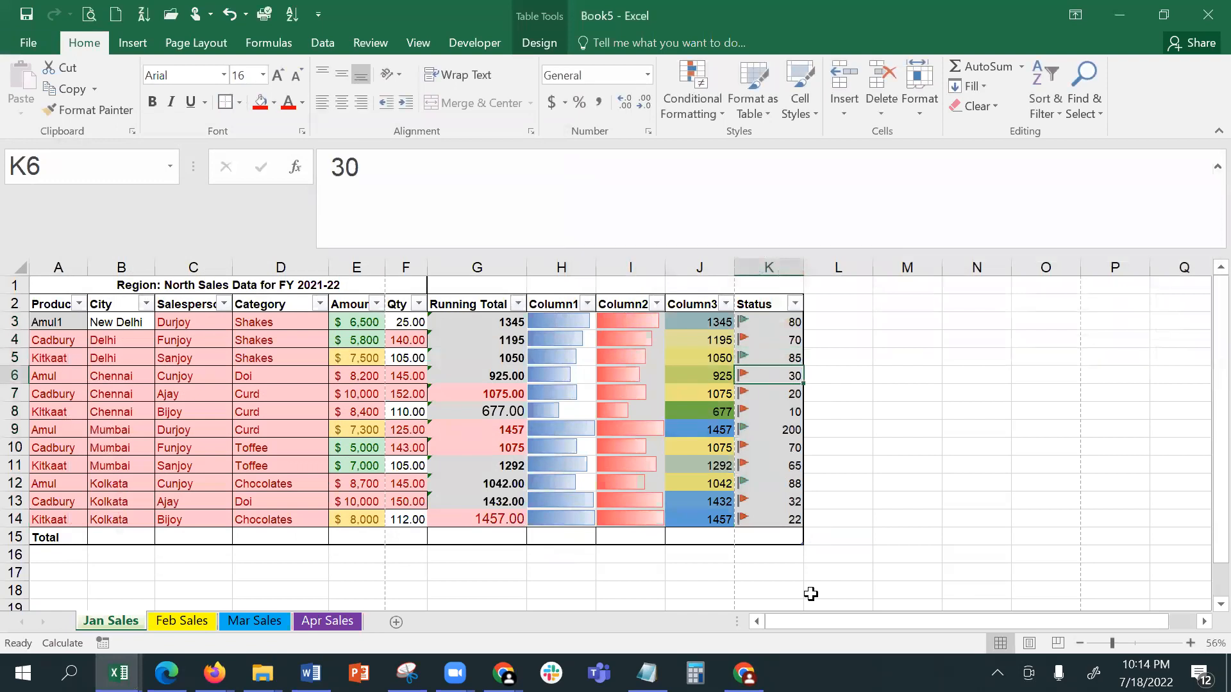
pyautogui.click(752, 358)
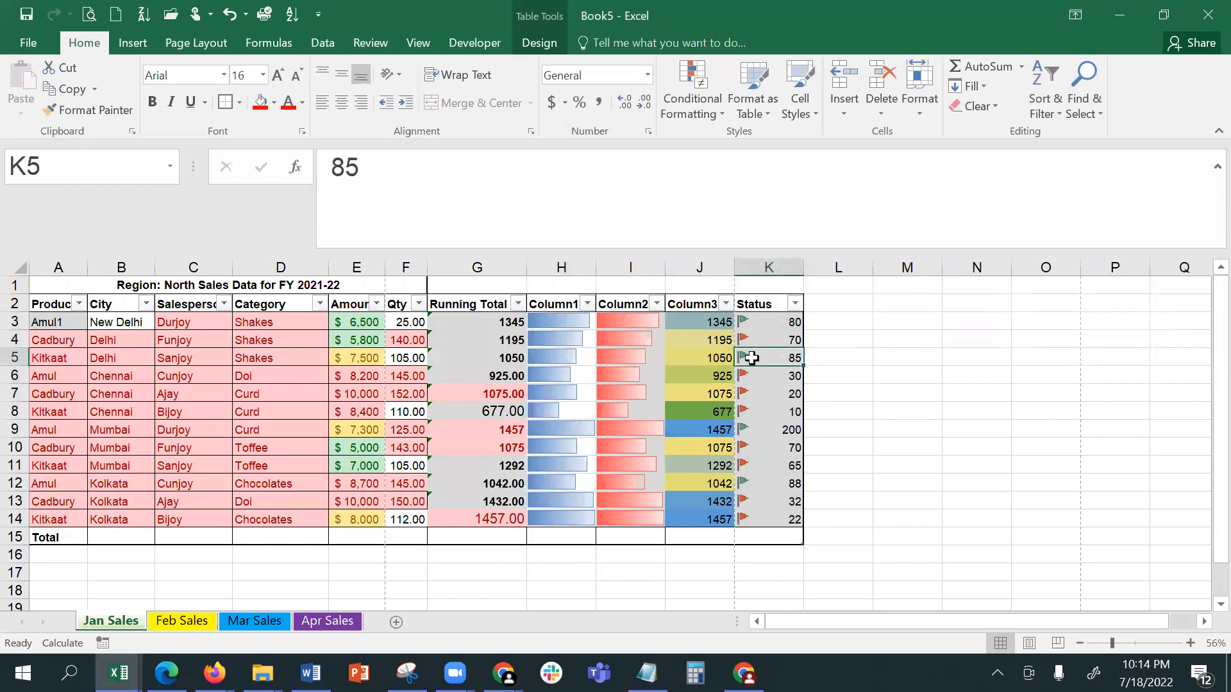
pyautogui.click(757, 393)
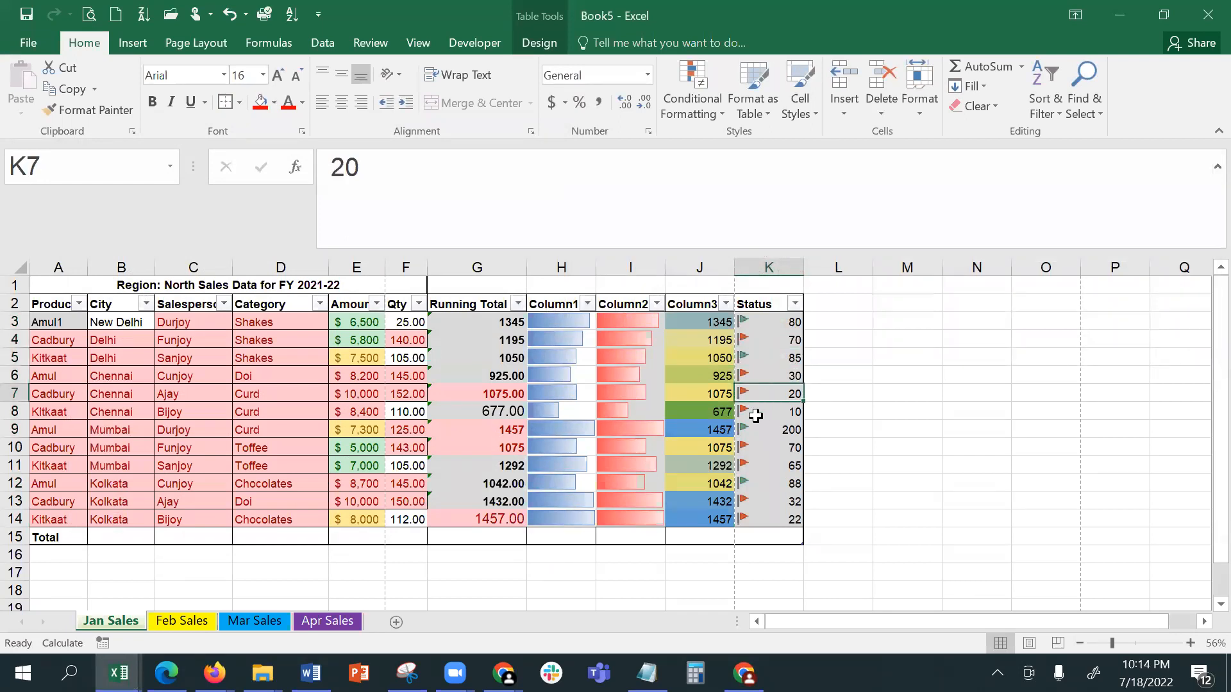
# Step: Change the Status value in K7 to 65 and check its flag
pyautogui.write('65')
pyautogui.press('Return')
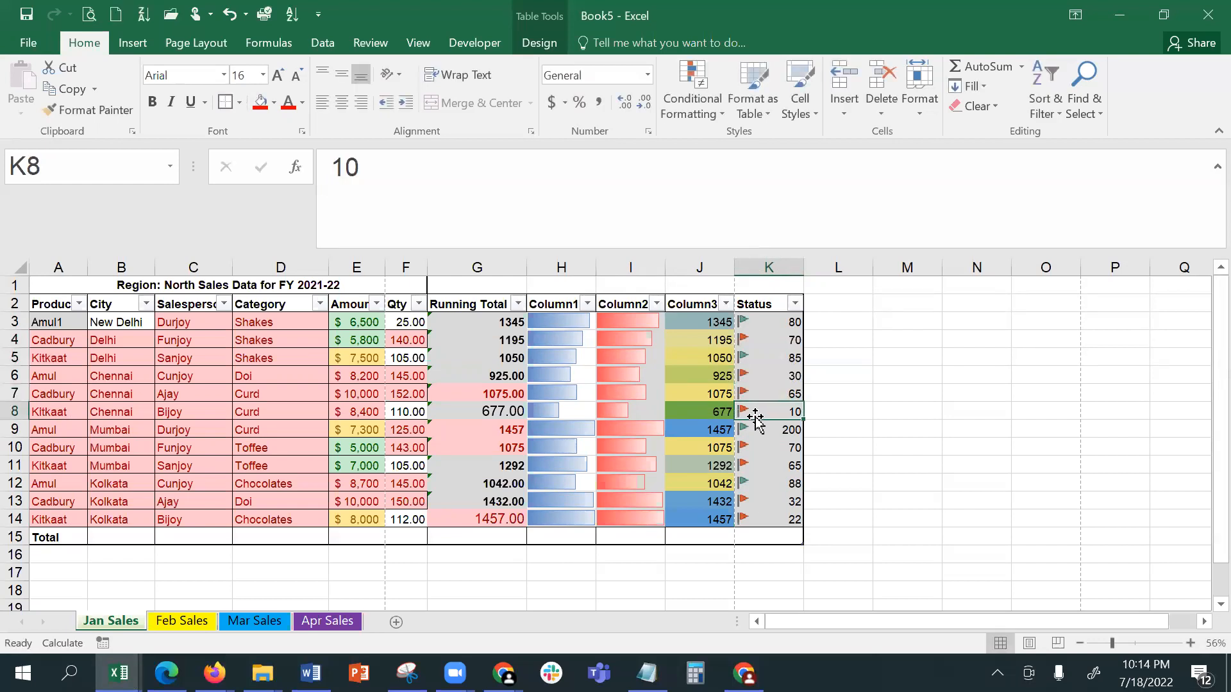
pyautogui.click(767, 392)
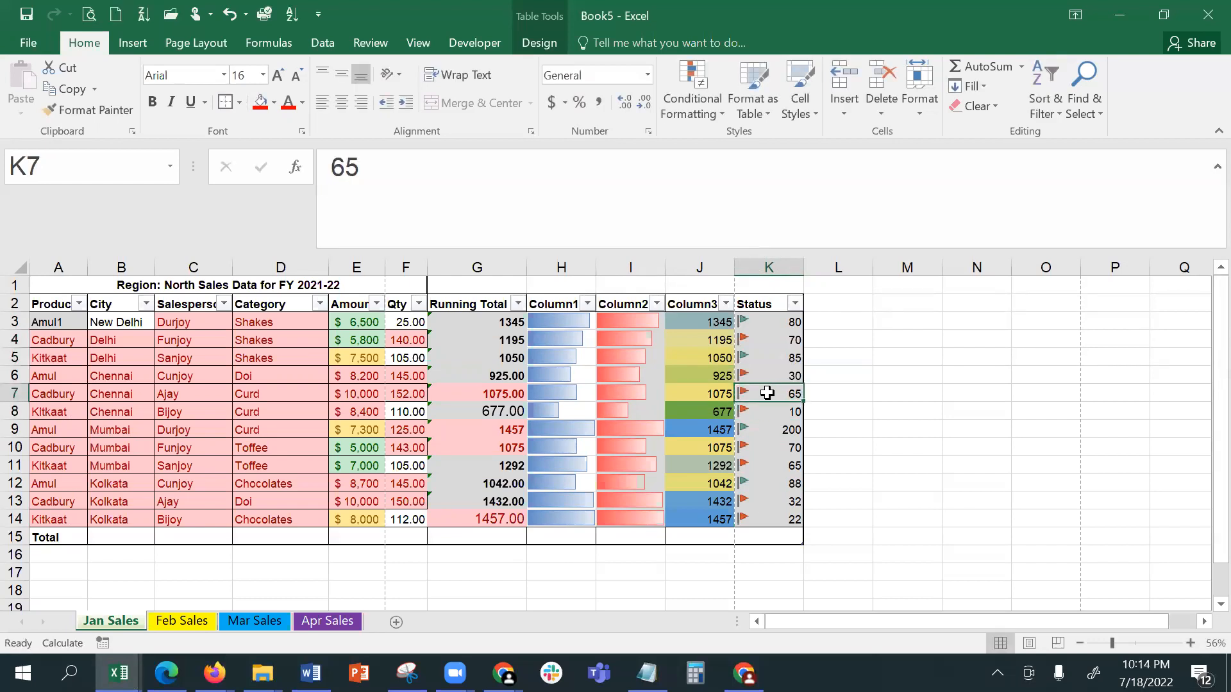
# Step: Change the yellow flag threshold of the Status icon set rule to >= 0 as Number, apply it, and check the flag in K14
pyautogui.click(712, 100)
pyautogui.click(758, 381)
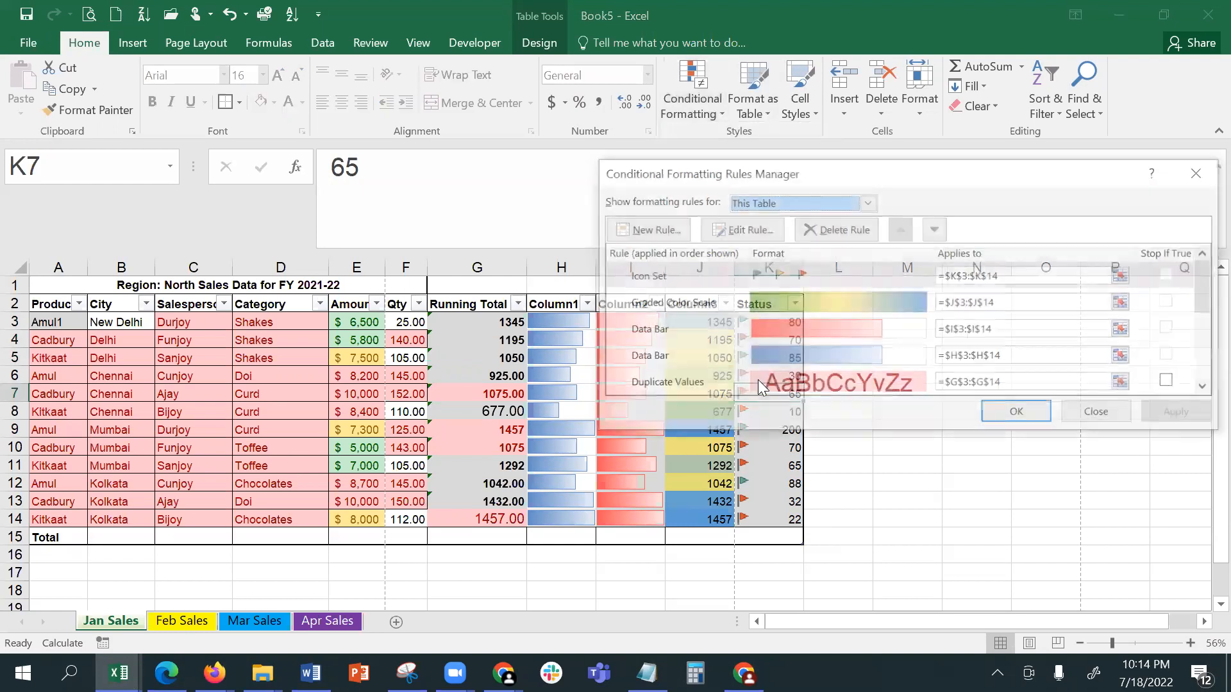
pyautogui.click(718, 302)
pyautogui.click(707, 278)
pyautogui.click(750, 230)
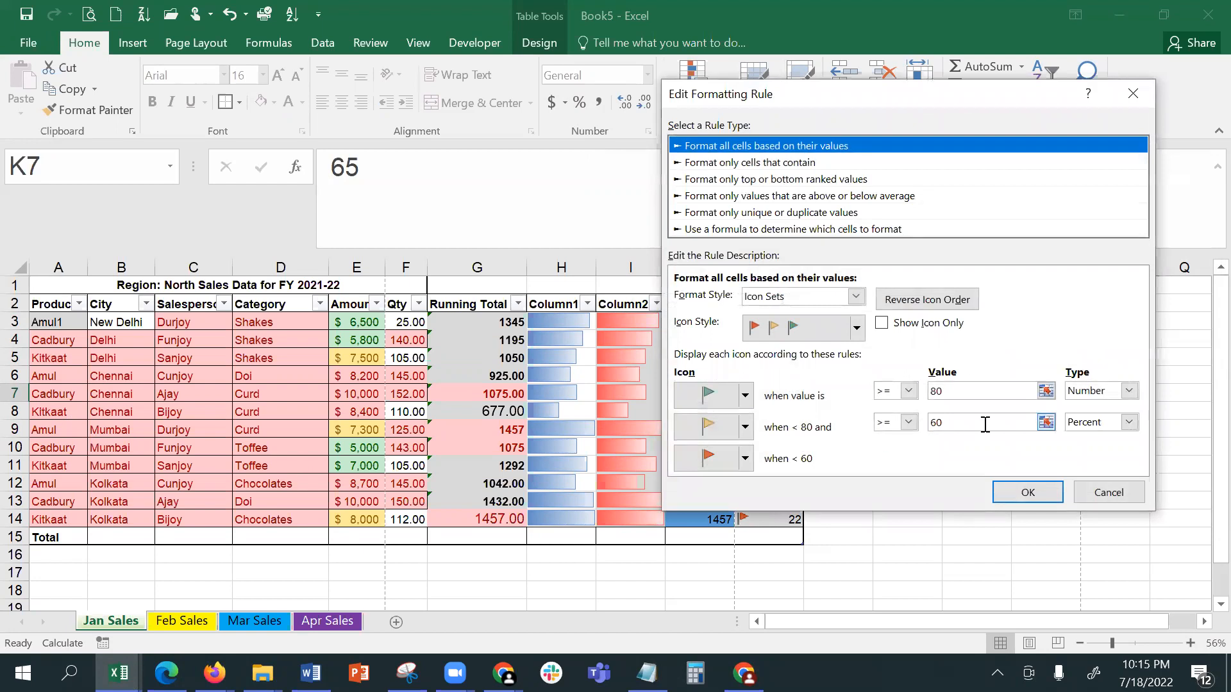
pyautogui.click(1103, 427)
pyautogui.click(1104, 441)
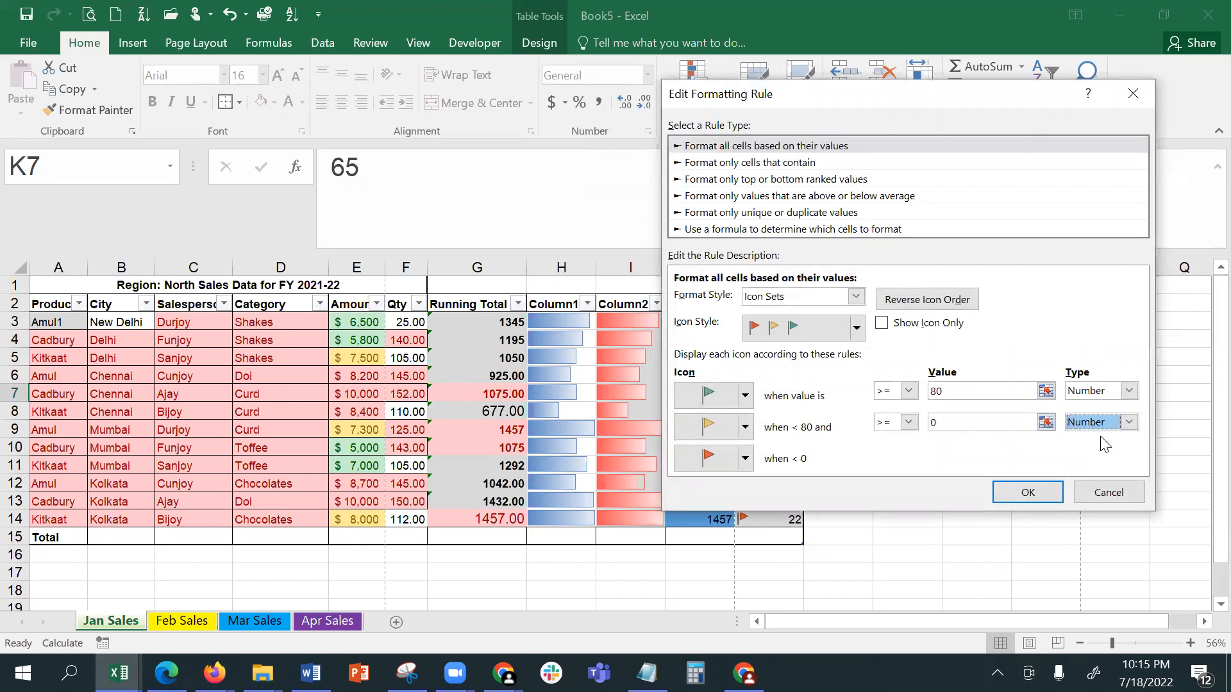
pyautogui.click(1027, 492)
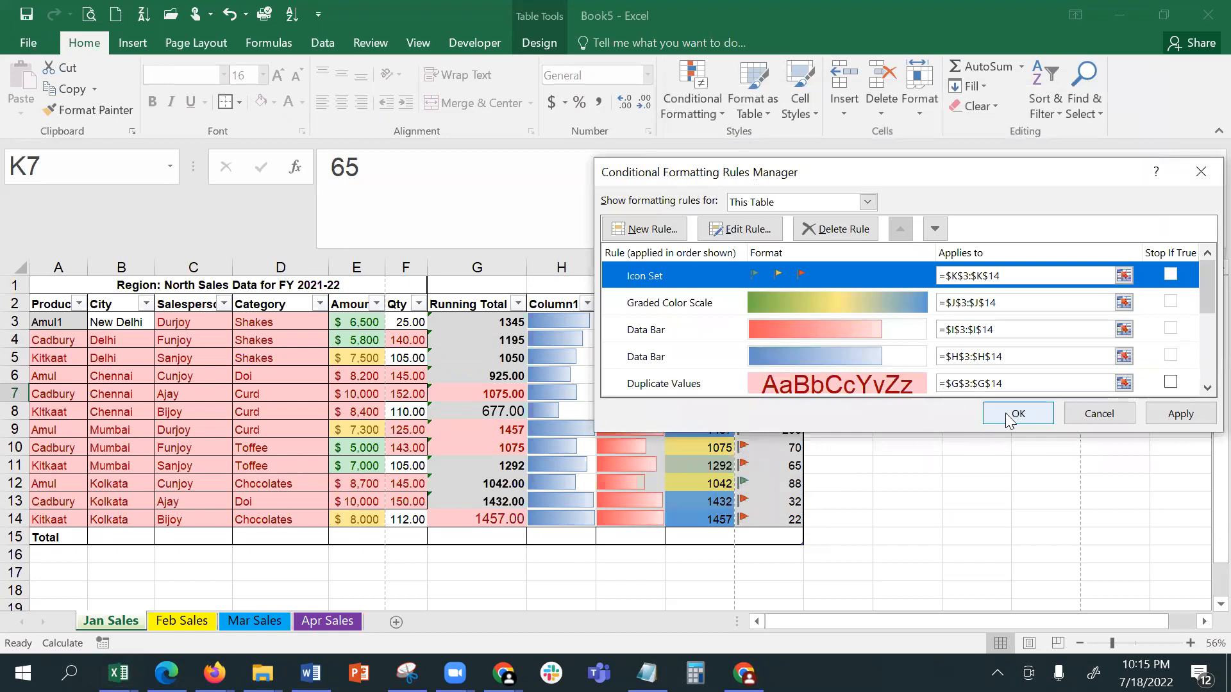
pyautogui.click(1009, 417)
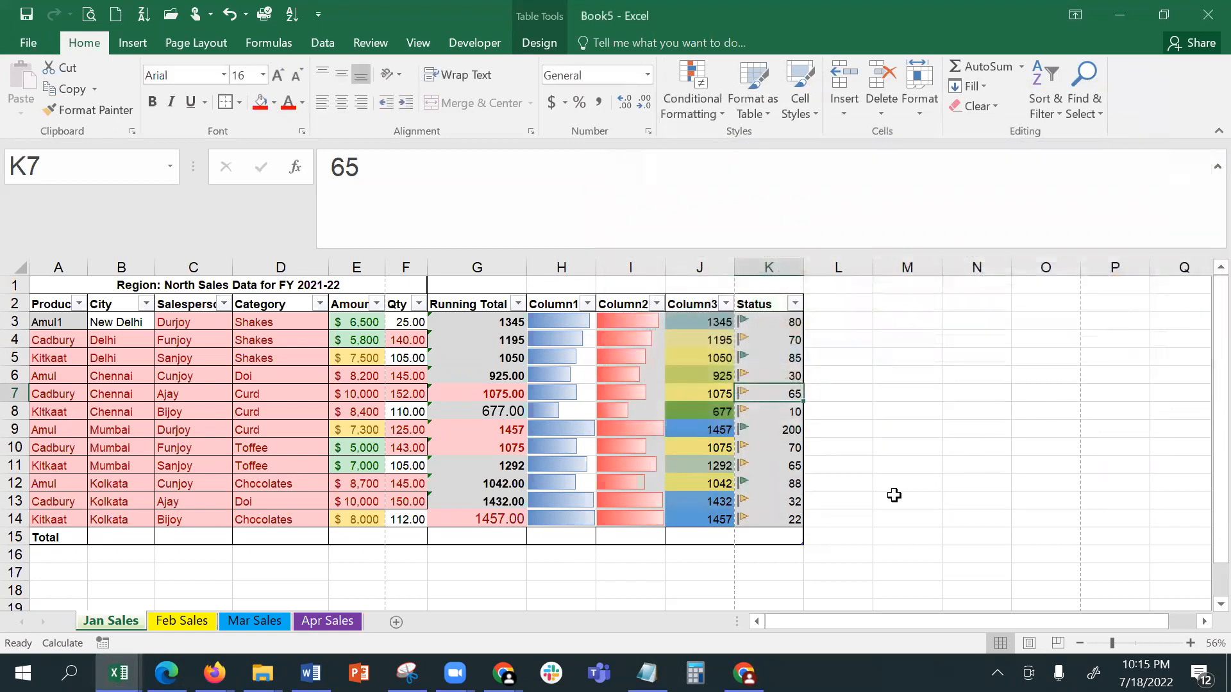
pyautogui.click(763, 517)
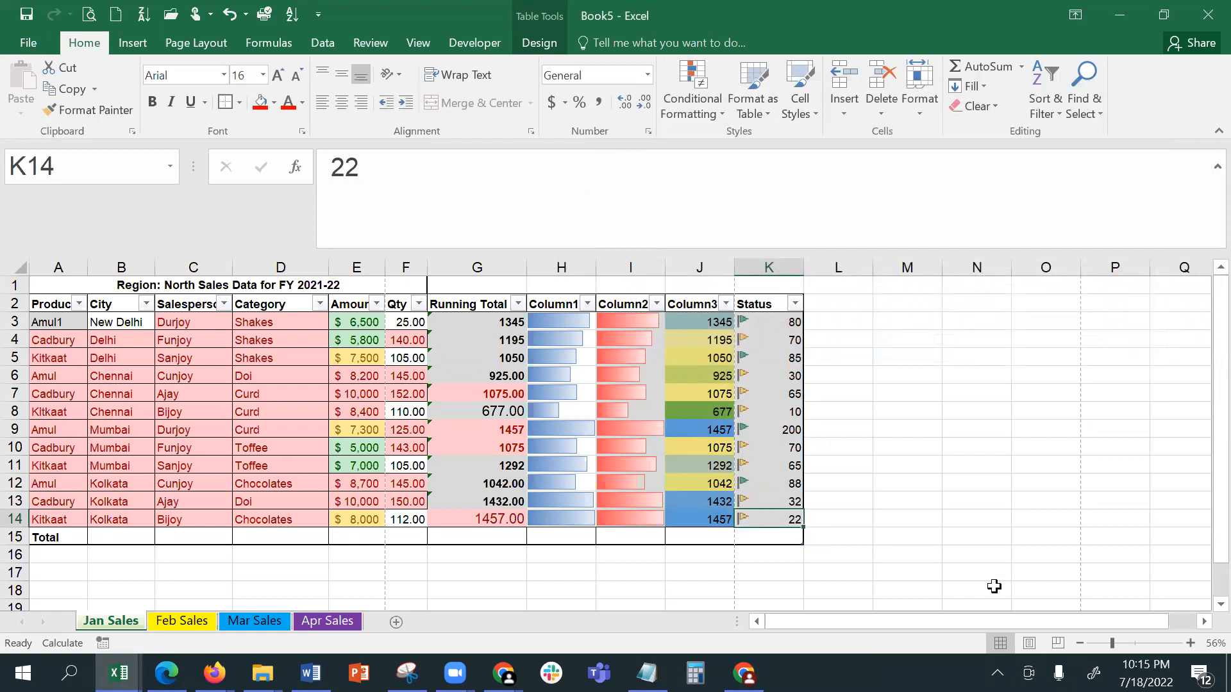
pyautogui.click(769, 323)
pyautogui.moveTo(767, 351); pyautogui.dragTo(769, 529)
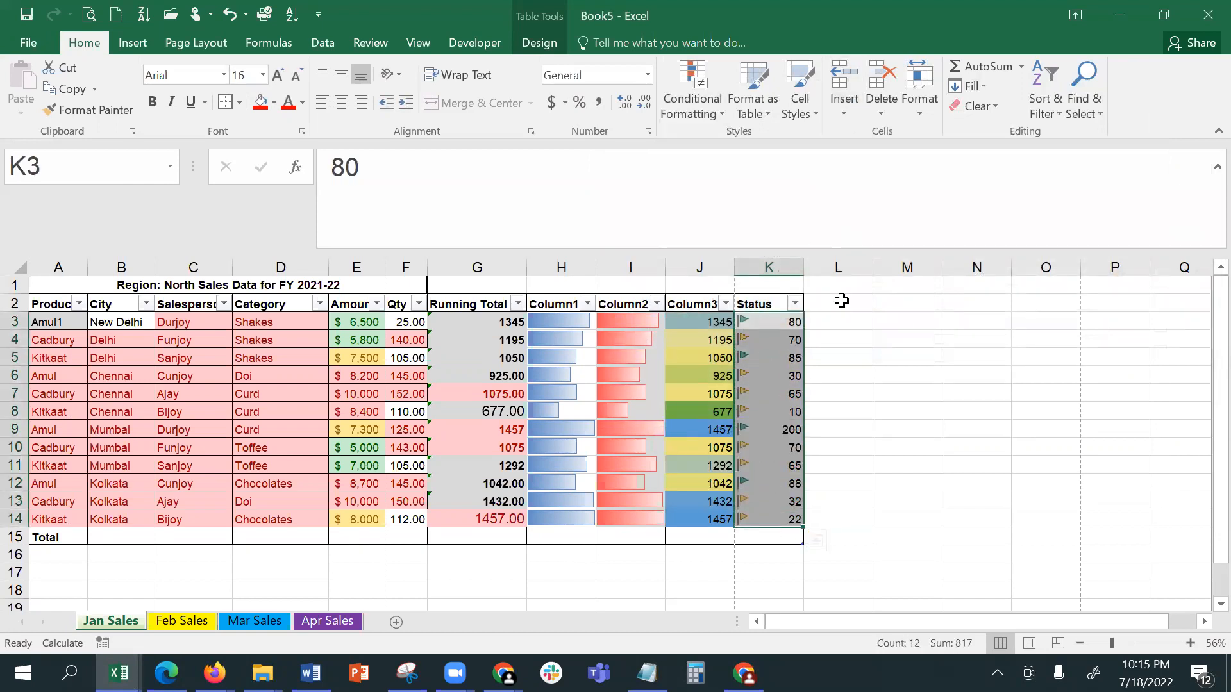
pyautogui.click(832, 322)
pyautogui.write('=')
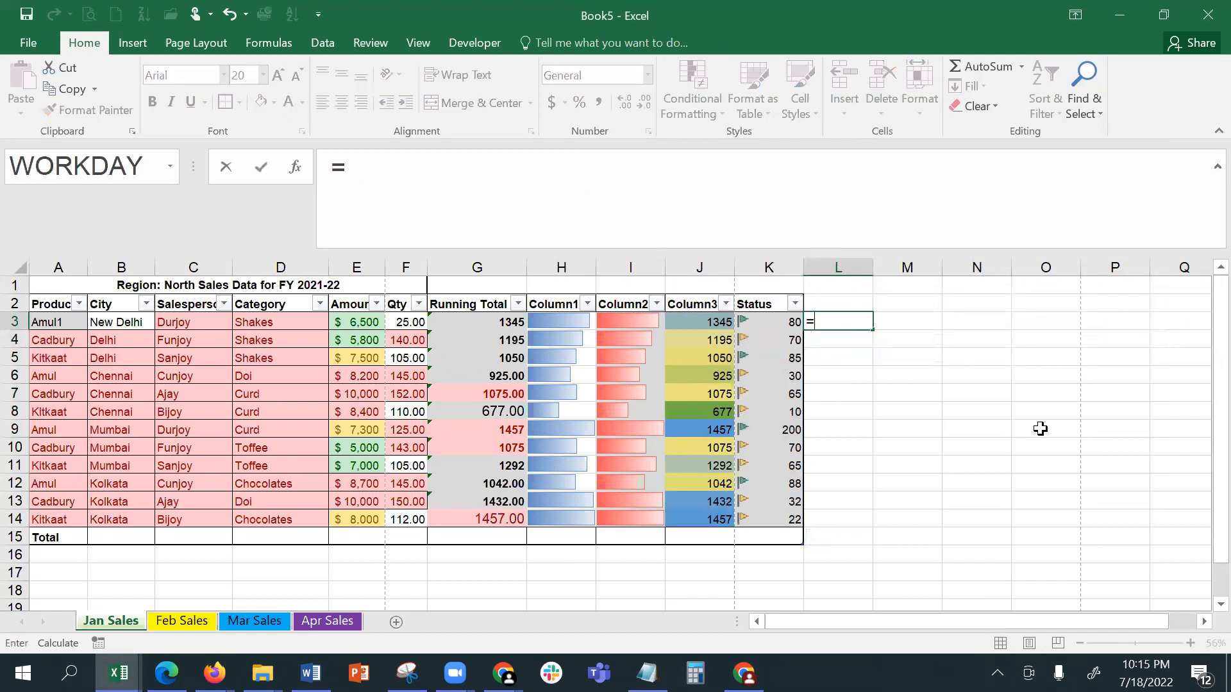
pyautogui.click(793, 322)
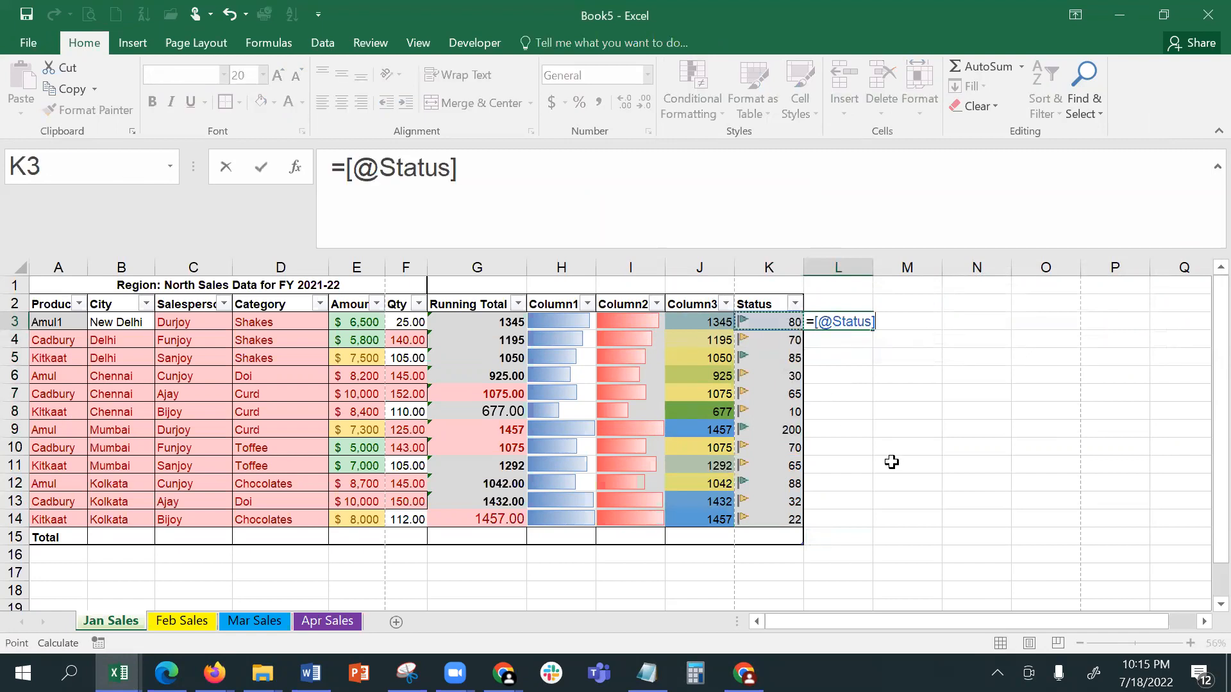
pyautogui.press('Return')
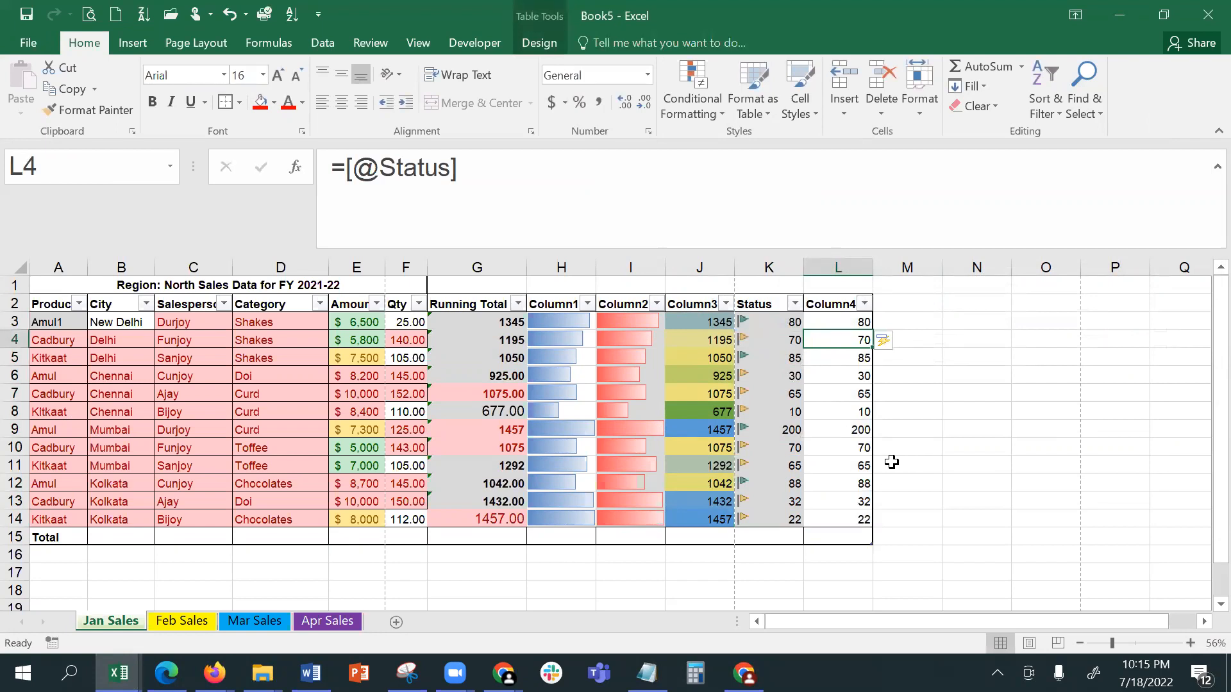
pyautogui.moveTo(858, 321); pyautogui.dragTo(856, 519)
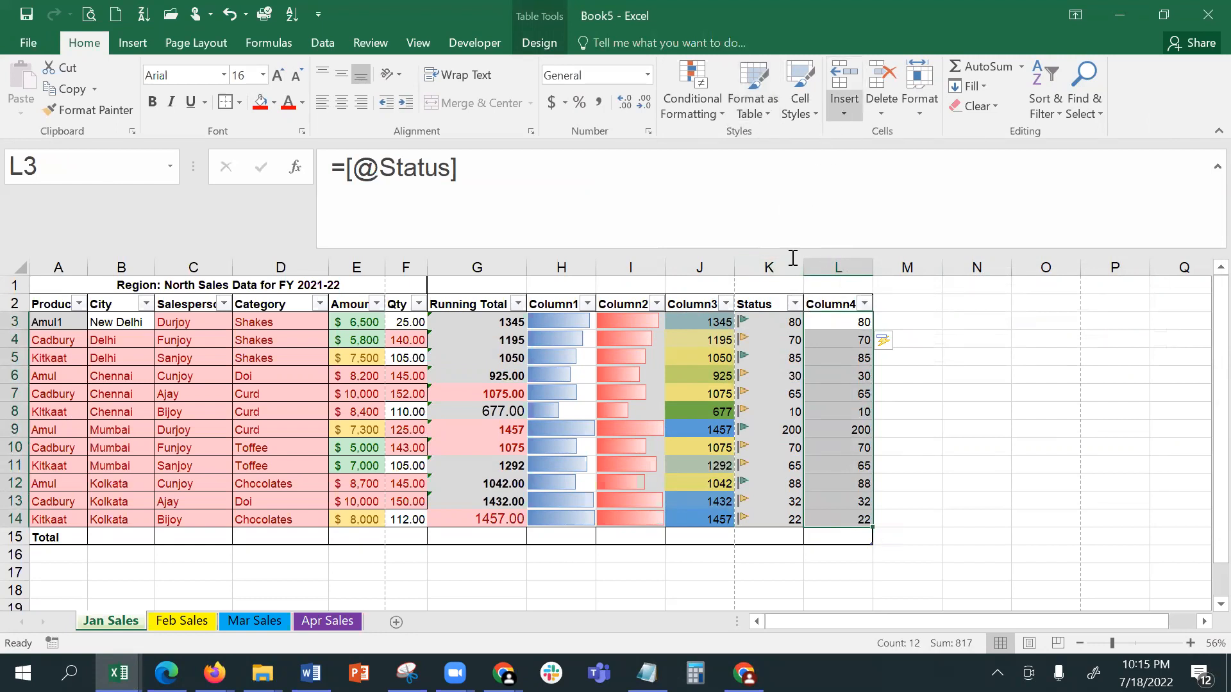
# Step: Edit the icon set rule for the Status values in K3:K14 to show only the icons, and apply it
pyautogui.moveTo(782, 322); pyautogui.dragTo(775, 518)
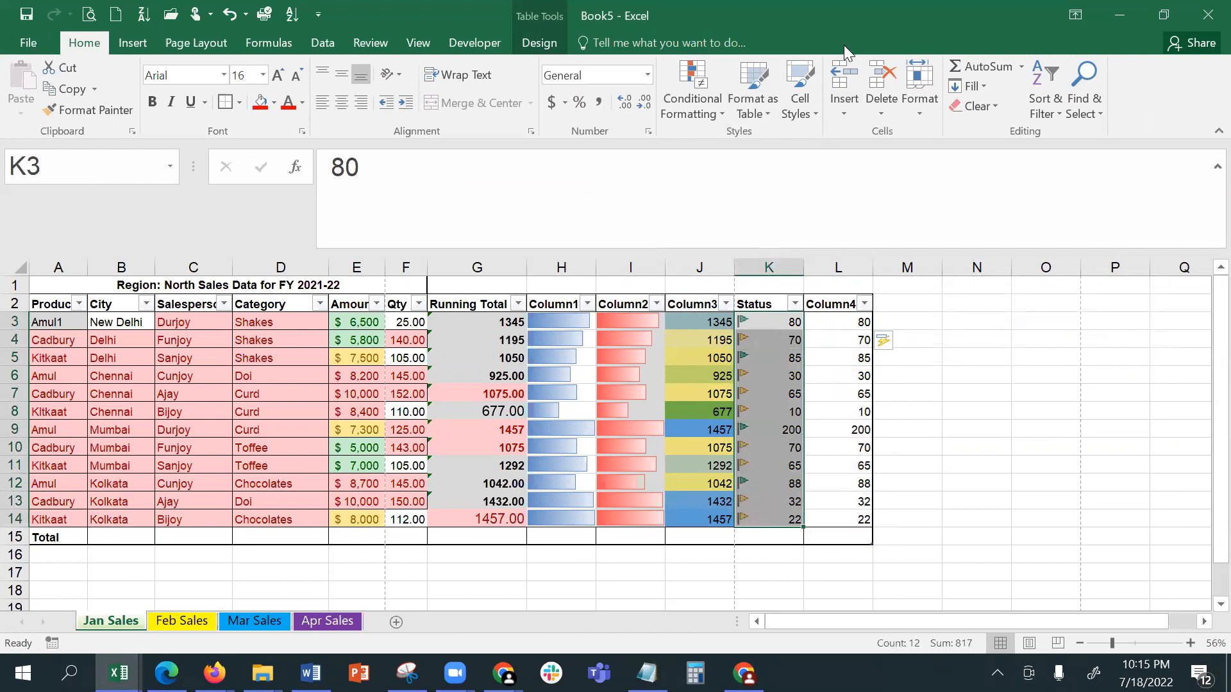
pyautogui.click(695, 100)
pyautogui.click(755, 378)
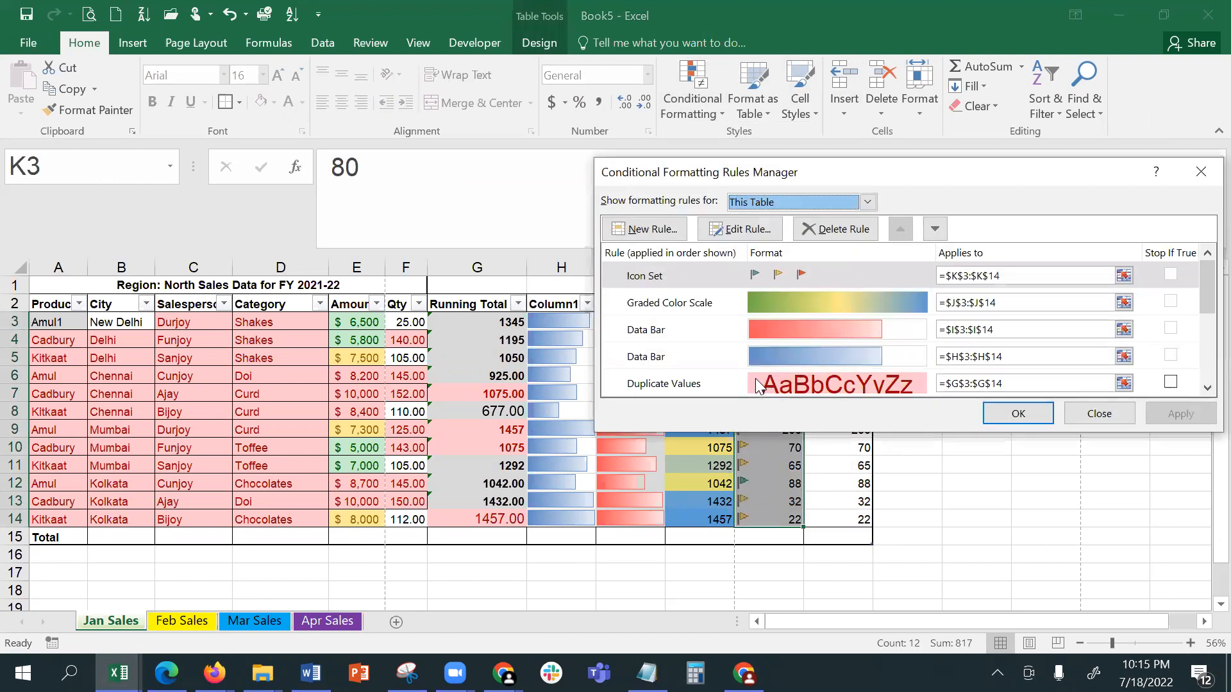
pyautogui.click(787, 279)
pyautogui.click(756, 231)
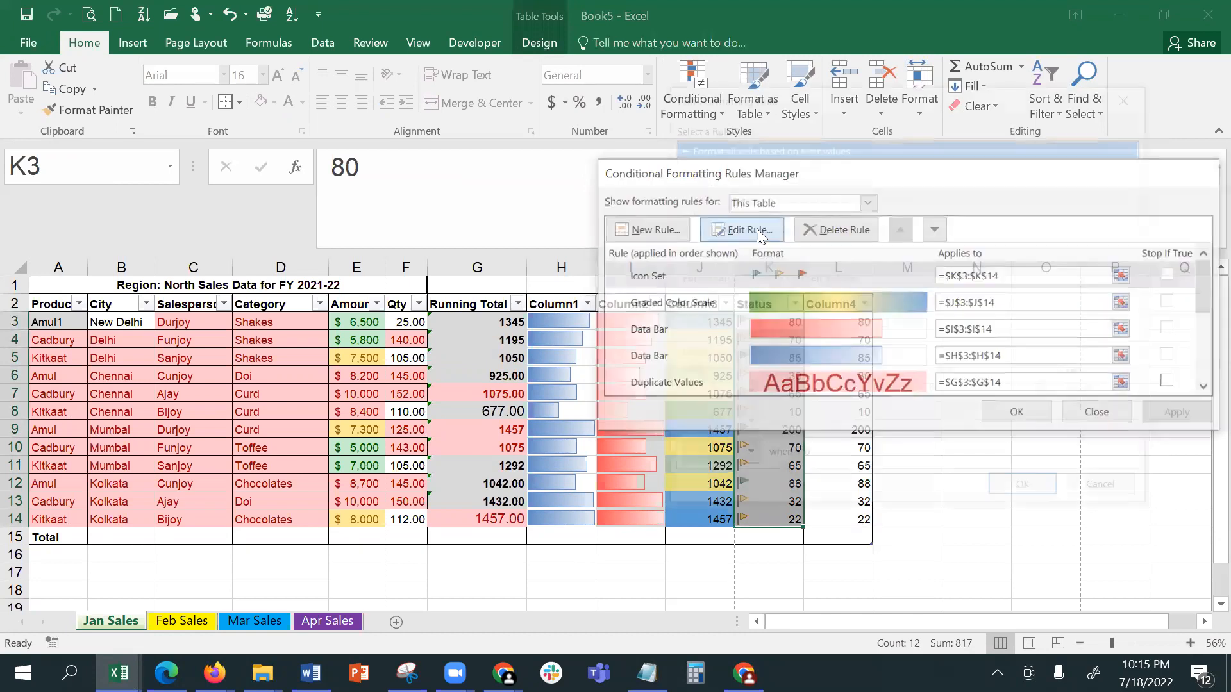
pyautogui.click(900, 323)
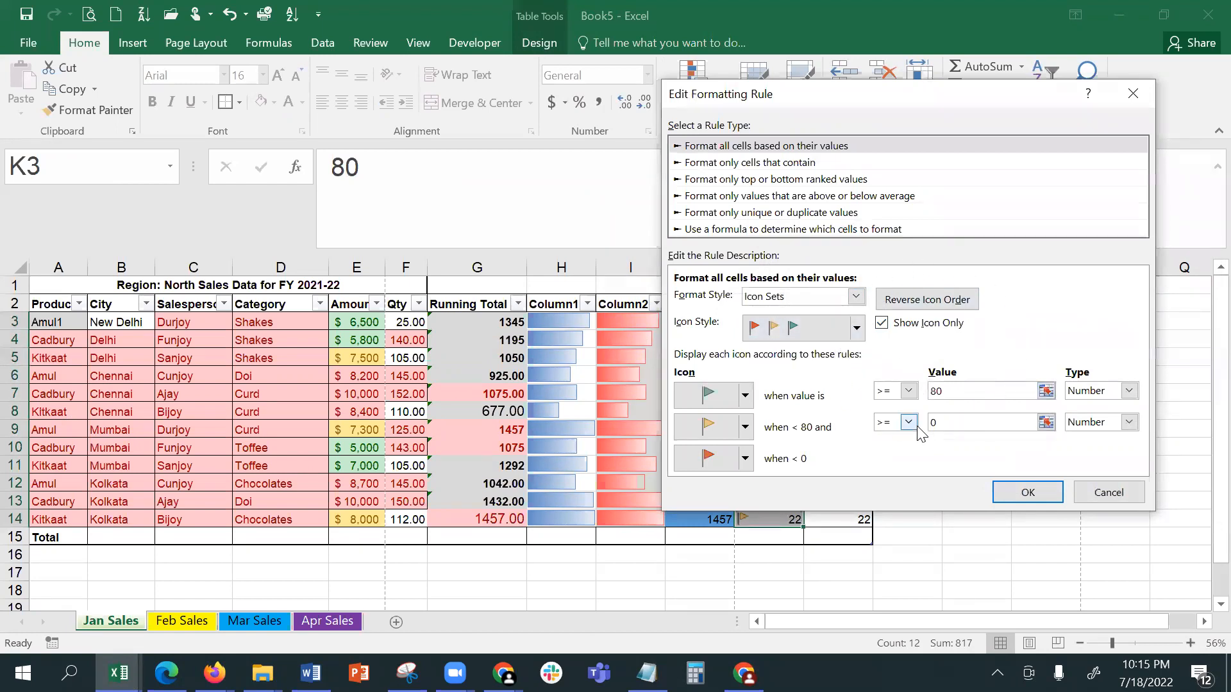
pyautogui.click(1039, 493)
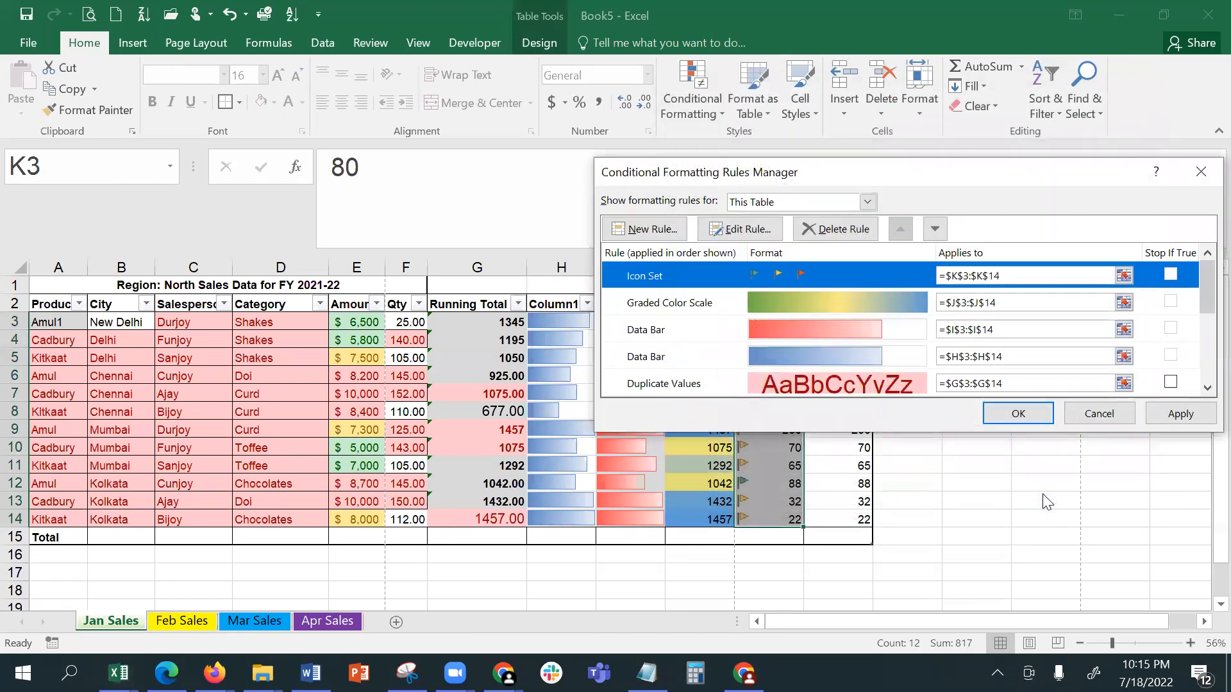
pyautogui.click(1194, 412)
pyautogui.click(1021, 415)
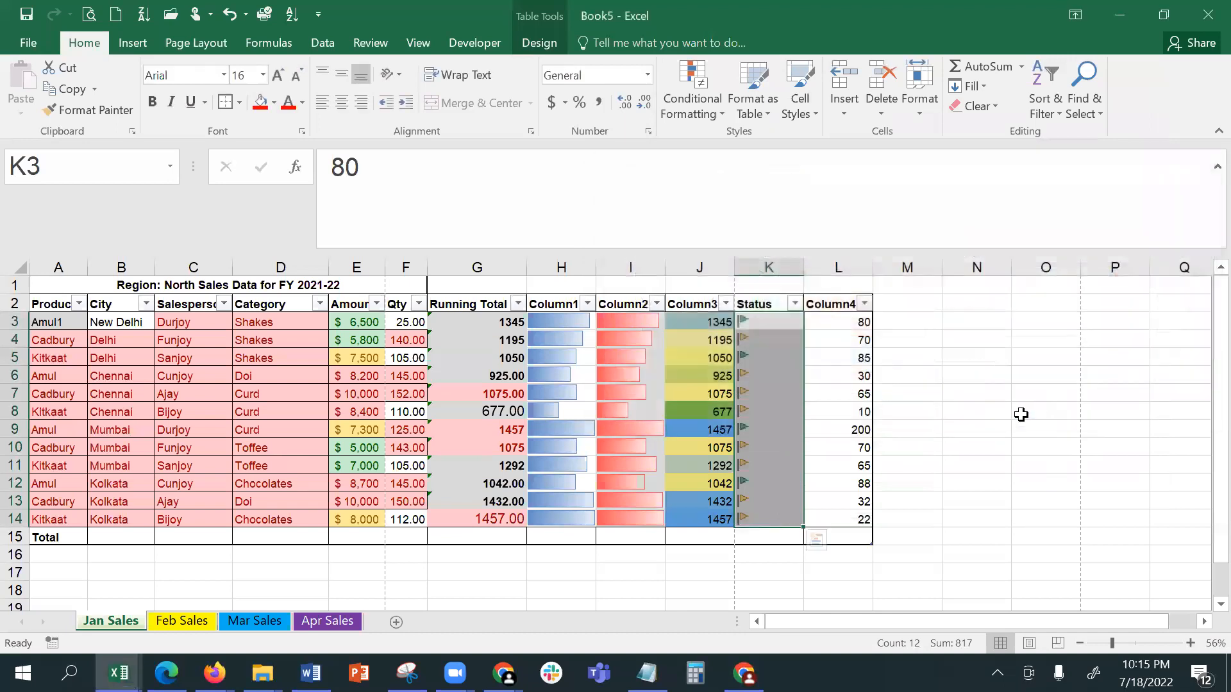
# Step: Center the flag icons in the Status cells K3:K14
pyautogui.click(975, 443)
pyautogui.moveTo(770, 318); pyautogui.dragTo(777, 519)
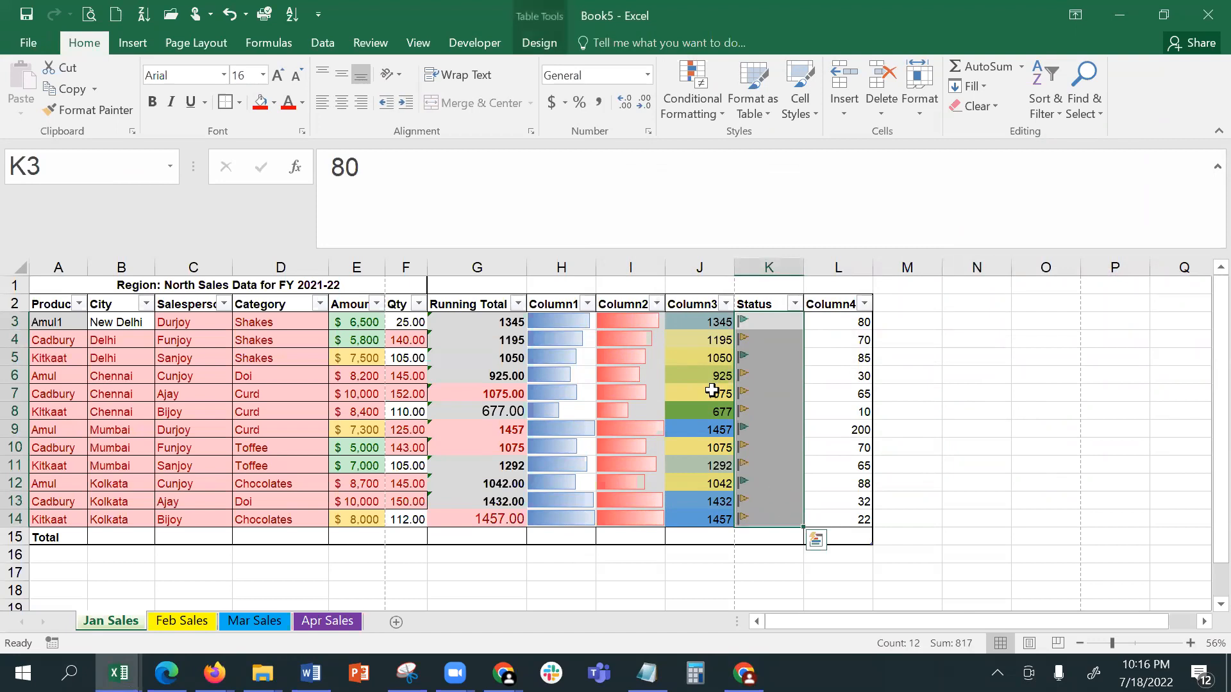
pyautogui.click(342, 103)
pyautogui.click(843, 398)
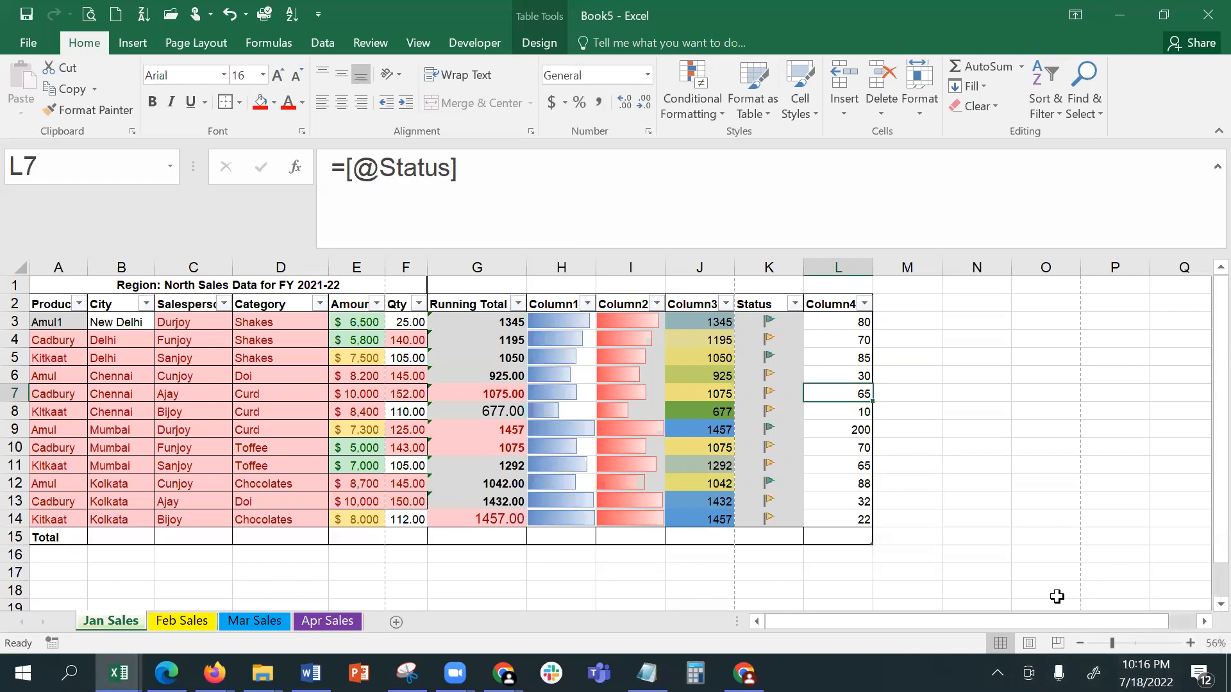
# Step: Enter the numbers 1, 2, 3 and 4 in cells A17:A20 below the table
pyautogui.scroll(-1, 1056, 597)
pyautogui.scroll(-2, 1057, 596)
pyautogui.scroll(-1, 1057, 596)
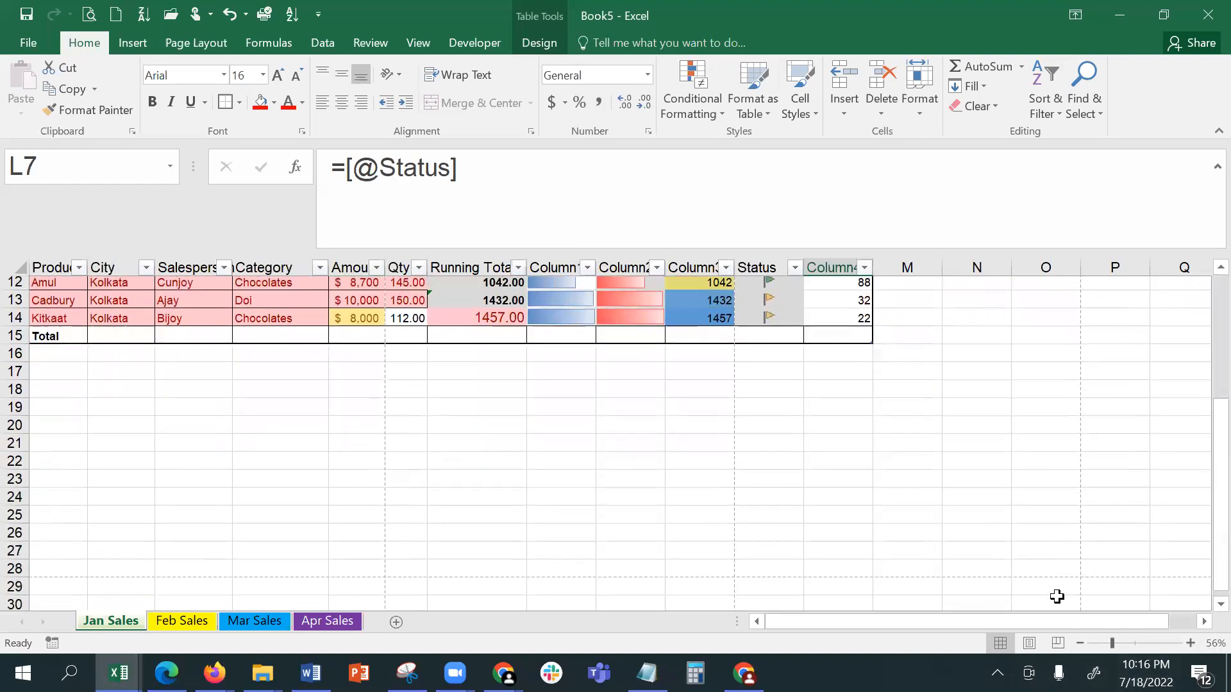
pyautogui.click(49, 357)
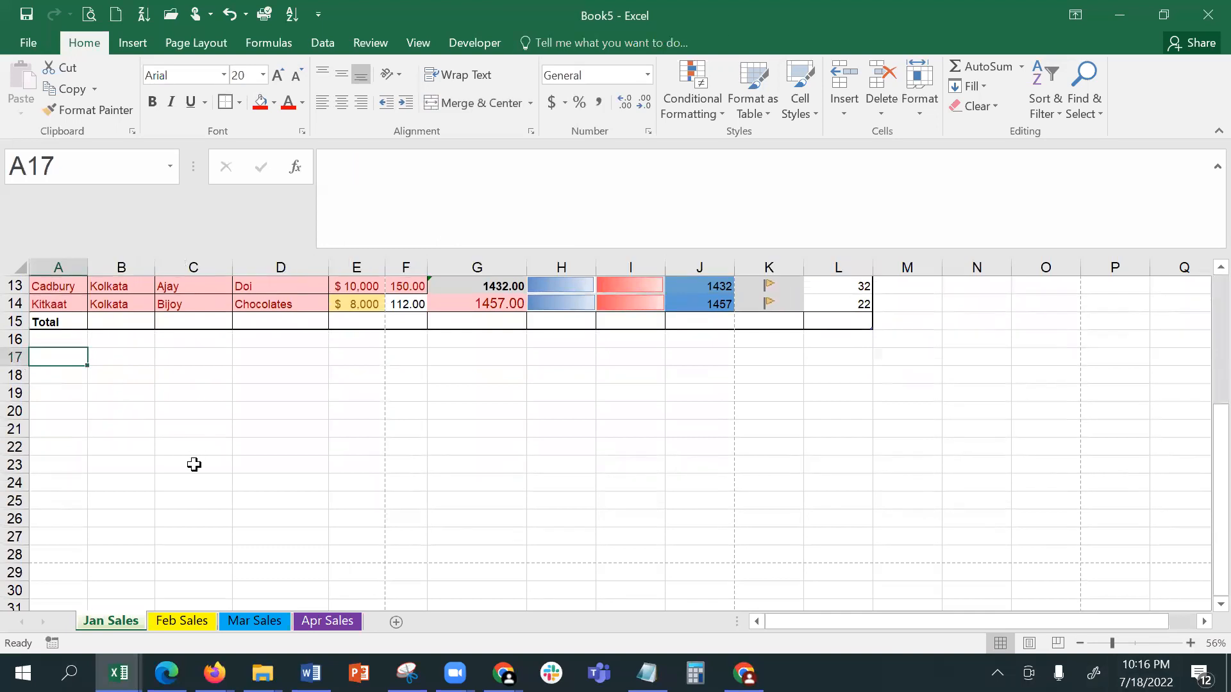
pyautogui.write('1')
pyautogui.press('Return')
pyautogui.write('2')
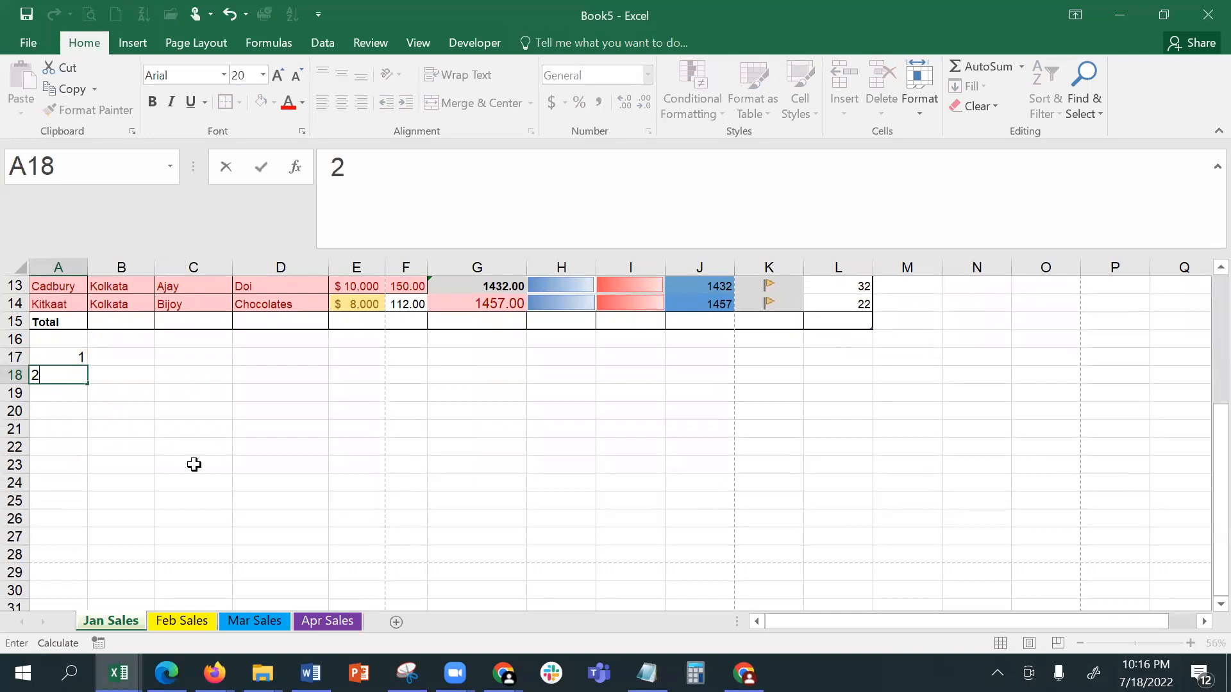
pyautogui.press('Return')
pyautogui.write('3')
pyautogui.press('Return')
pyautogui.write('4')
pyautogui.press('Return')
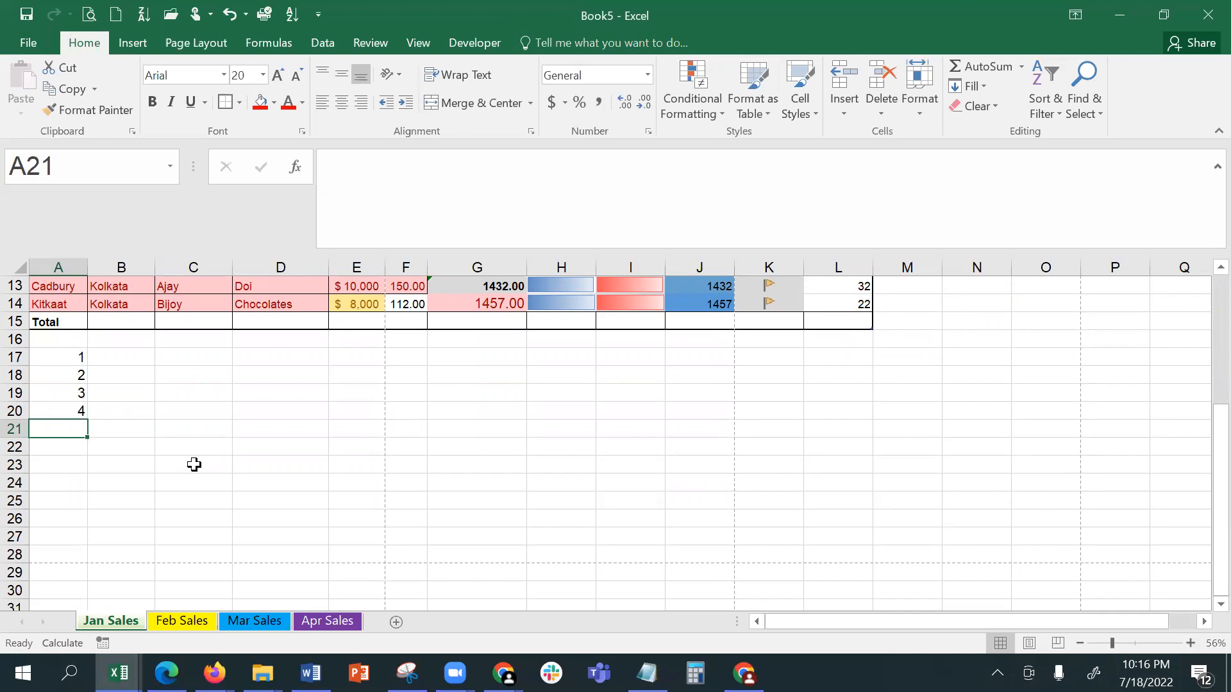
# Step: Extend the number series starting in A17 down to 12 in A28
pyautogui.click(35, 342)
pyautogui.click(51, 360)
pyautogui.moveTo(51, 360); pyautogui.dragTo(79, 561)
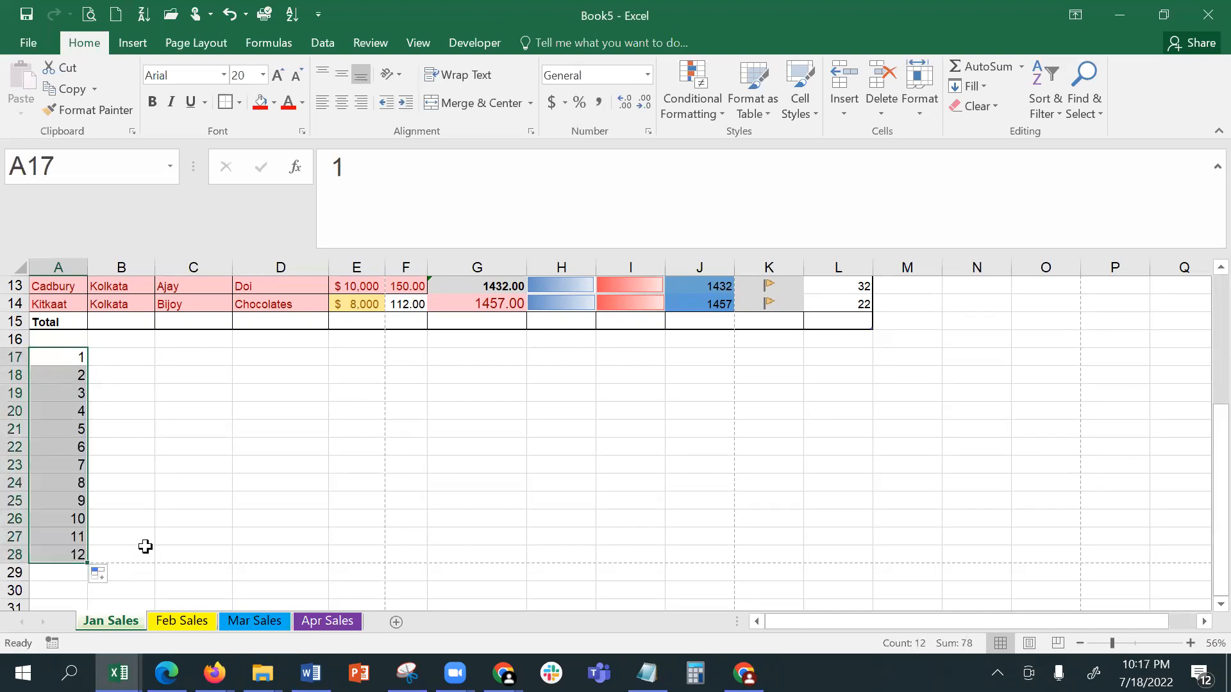
# Step: Enter 10, 12 and 14 in B17:B19 and extend the series down to 32 in B28
pyautogui.click(122, 357)
pyautogui.write('10')
pyautogui.press('Return')
pyautogui.write('12')
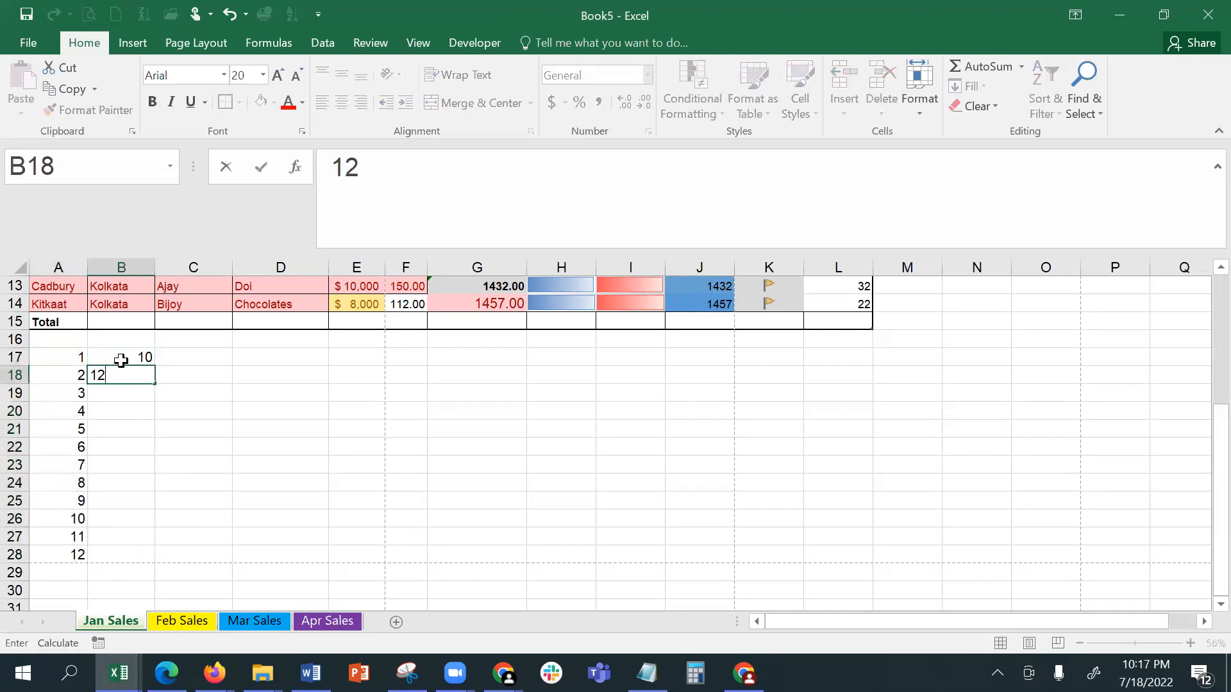
pyautogui.press('Return')
pyautogui.write('14')
pyautogui.press('Return')
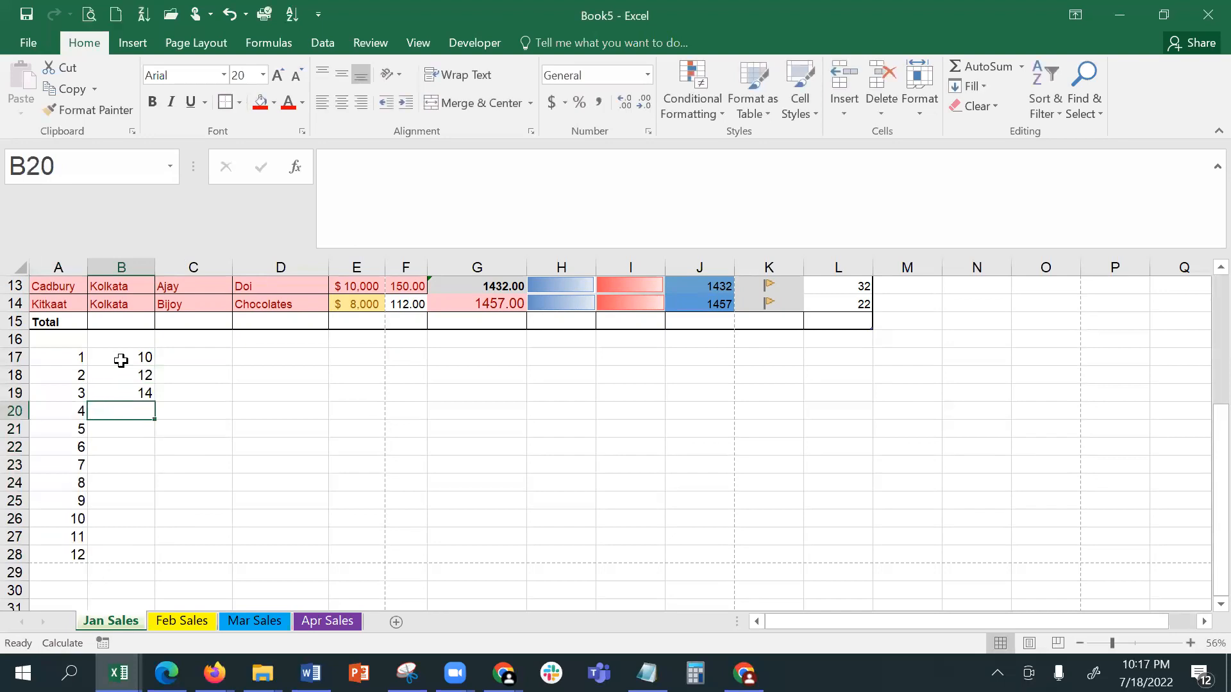
pyautogui.moveTo(121, 361); pyautogui.dragTo(154, 564)
pyautogui.click(155, 405)
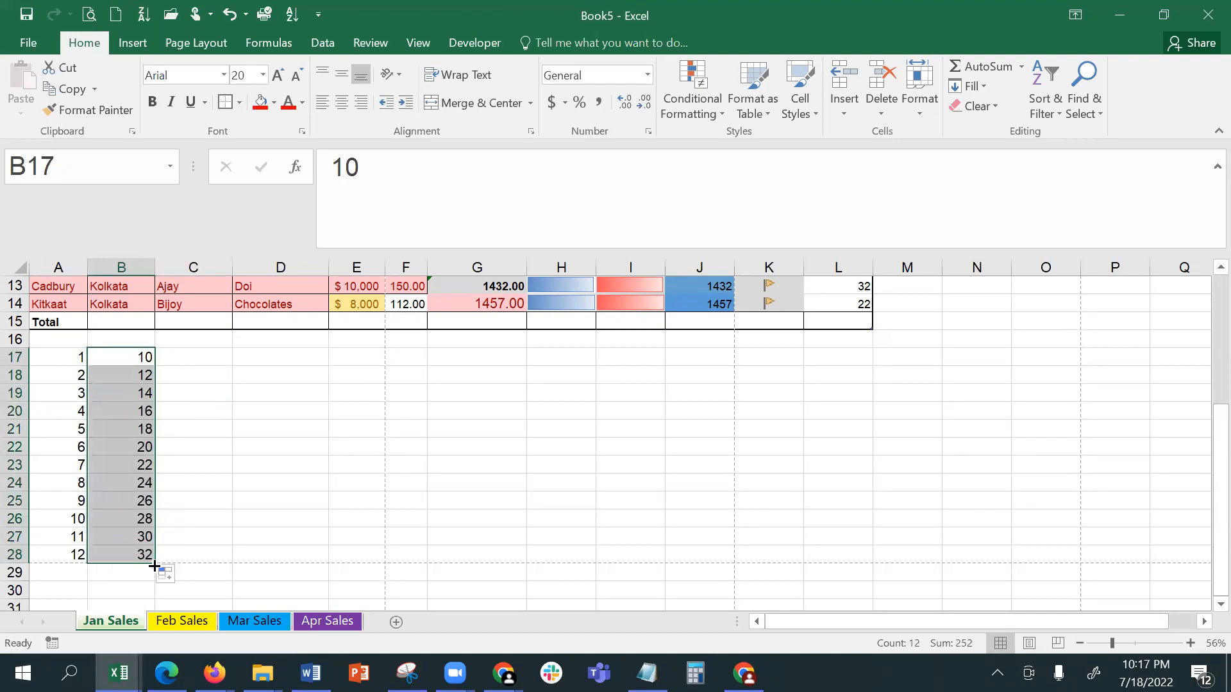
# Step: Extend the number series in column A down to 368 in A384 and return to its first cell
pyautogui.click(198, 356)
pyautogui.moveTo(262, 673)
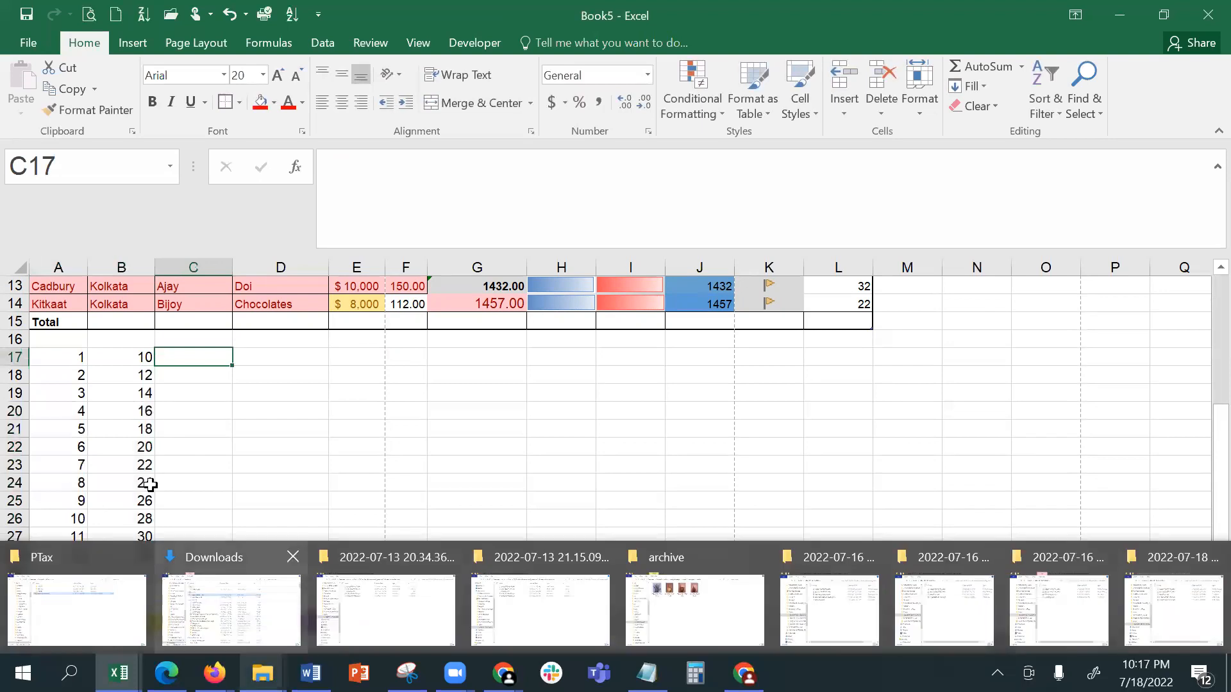
pyautogui.click(144, 411)
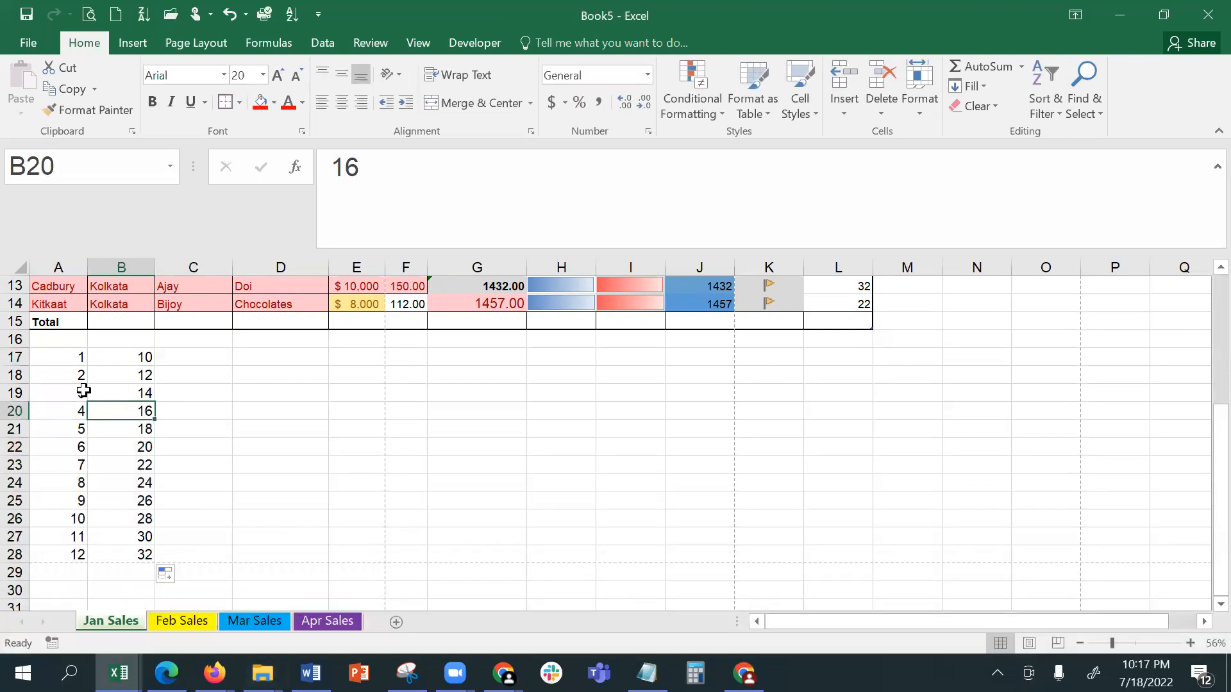
pyautogui.click(54, 357)
pyautogui.moveTo(54, 357); pyautogui.dragTo(74, 644)
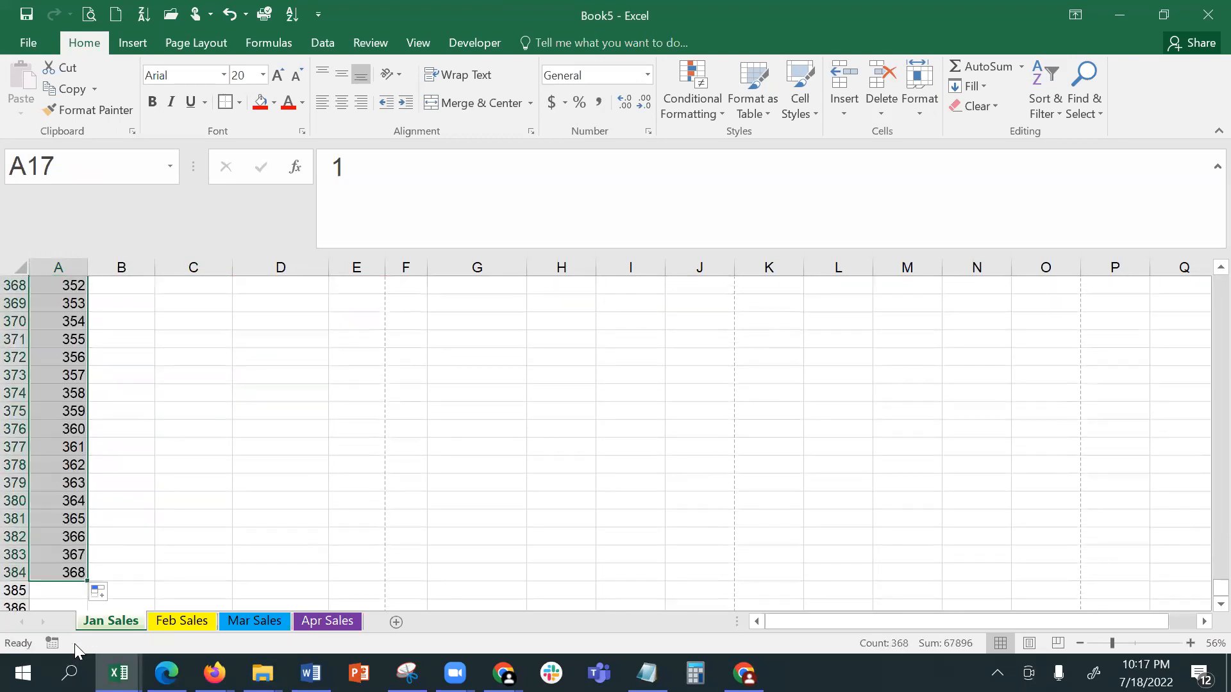
pyautogui.press('Home')
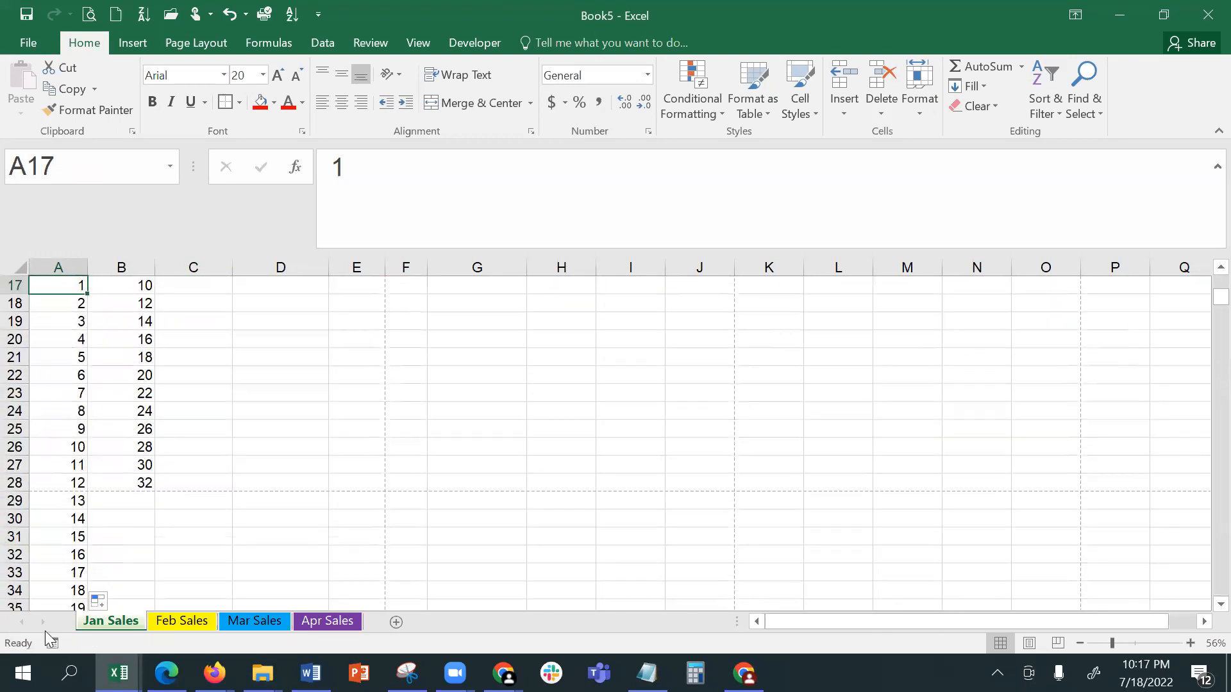
# Step: Enter 1 in C17 and fill a linear series down column C with step value 1 and stop value 1000
pyautogui.click(201, 289)
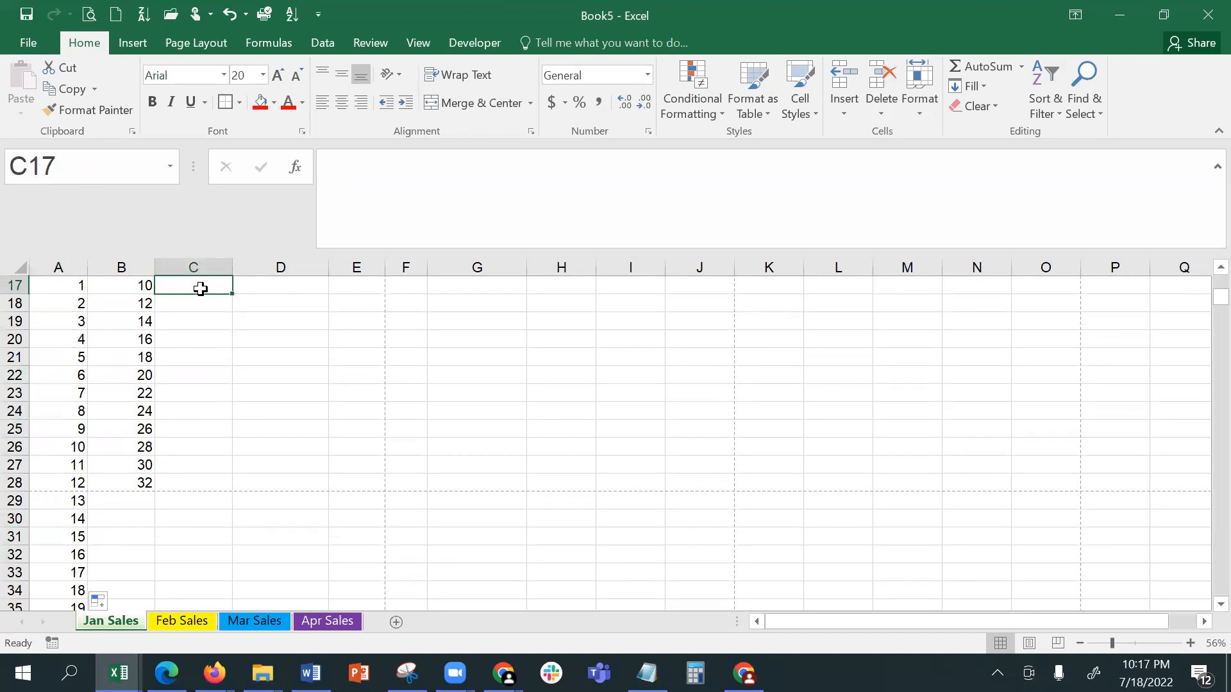
pyautogui.write('1')
pyautogui.press('Return')
pyautogui.click(196, 284)
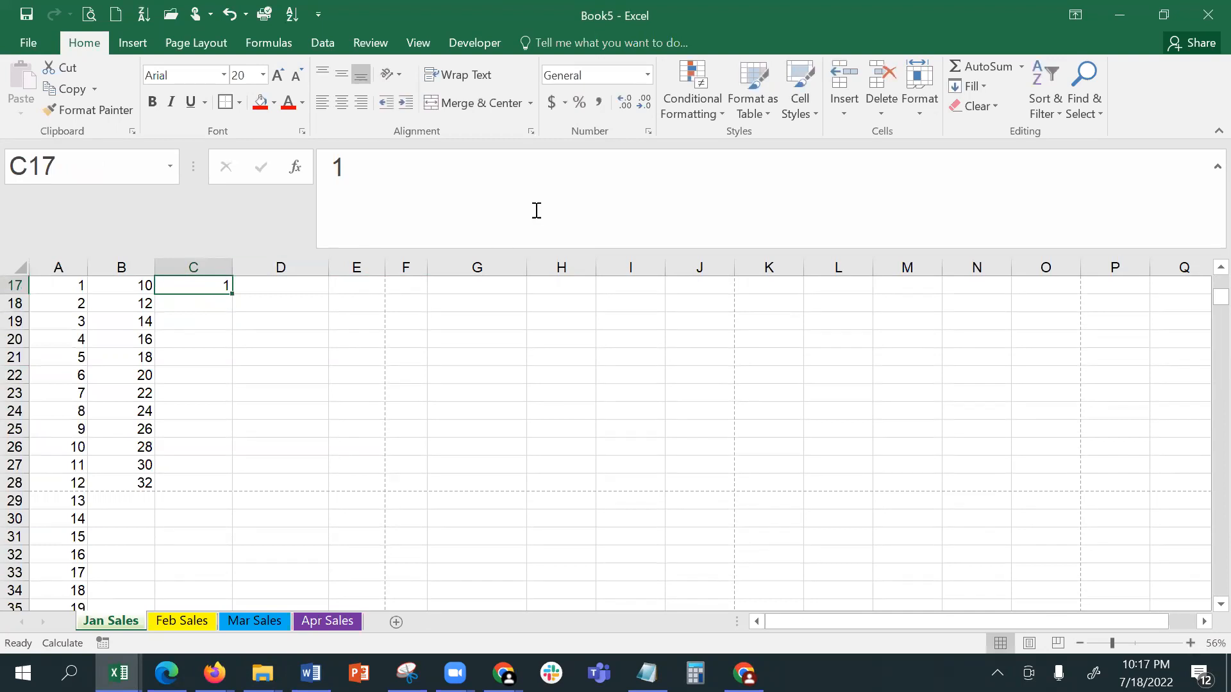
pyautogui.click(971, 90)
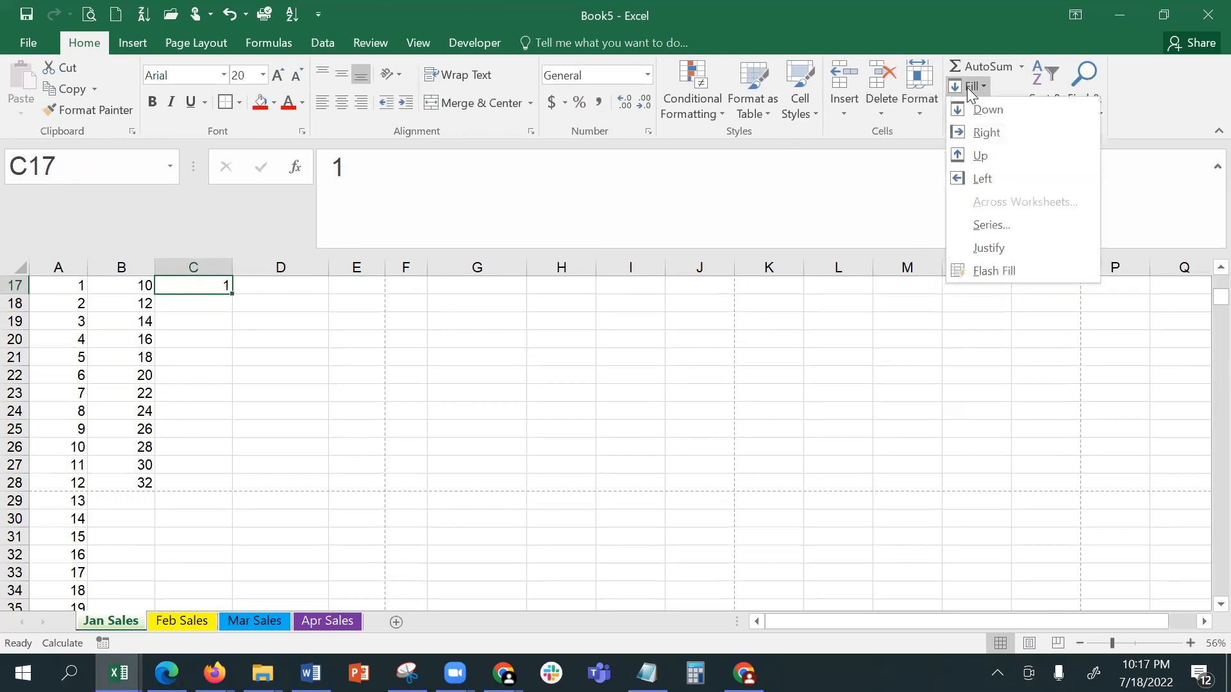
pyautogui.click(995, 228)
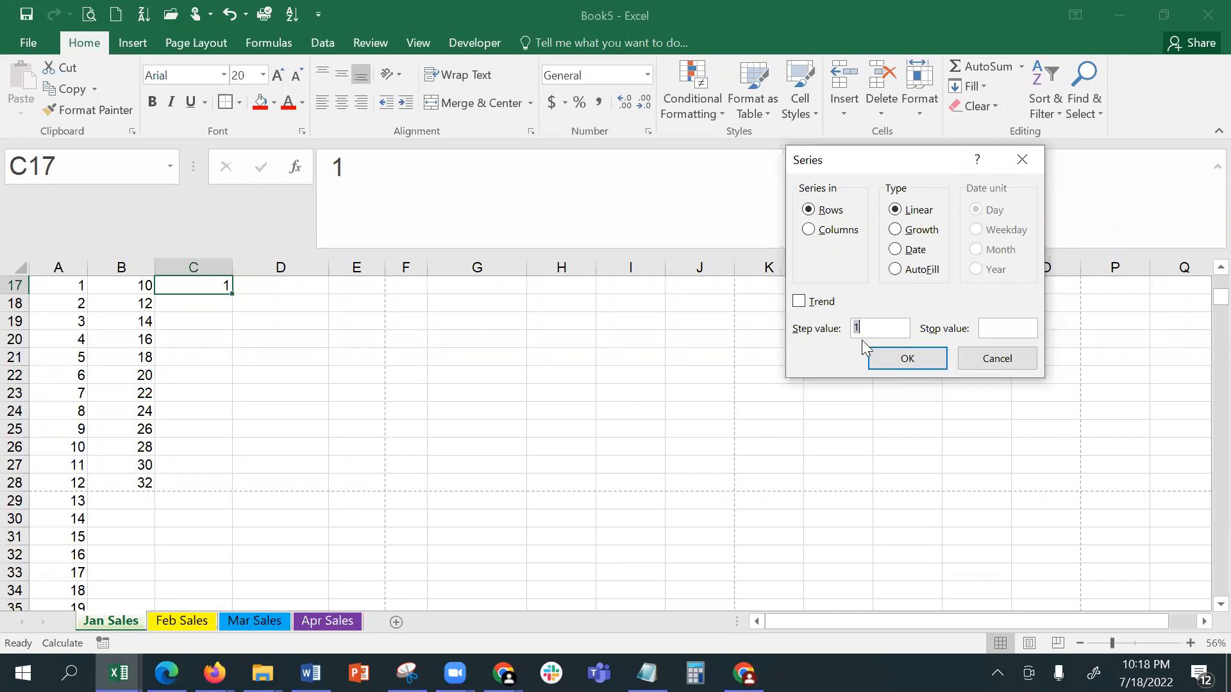
pyautogui.click(808, 231)
pyautogui.click(994, 328)
pyautogui.write('1000')
pyautogui.click(908, 359)
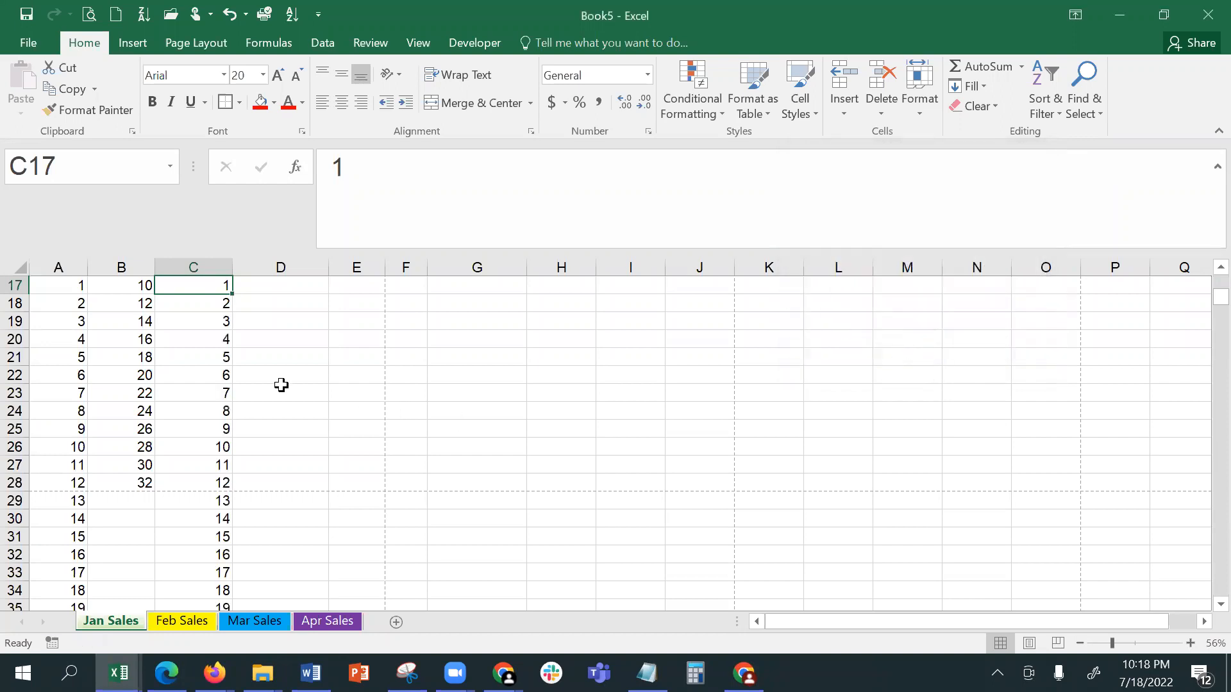
# Step: Examine the filled series in column C down to its last row and return to its start
pyautogui.scroll(-3, 177, 370)
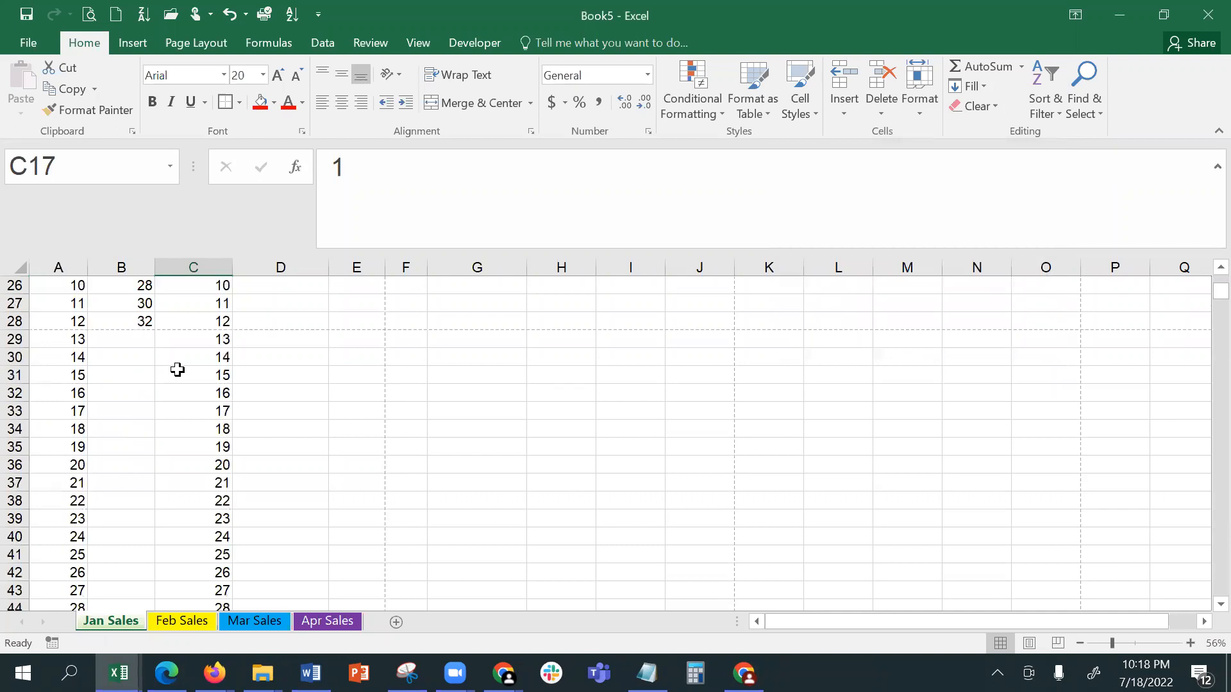
pyautogui.hotkey('ctrl', 'shift', 'Down')
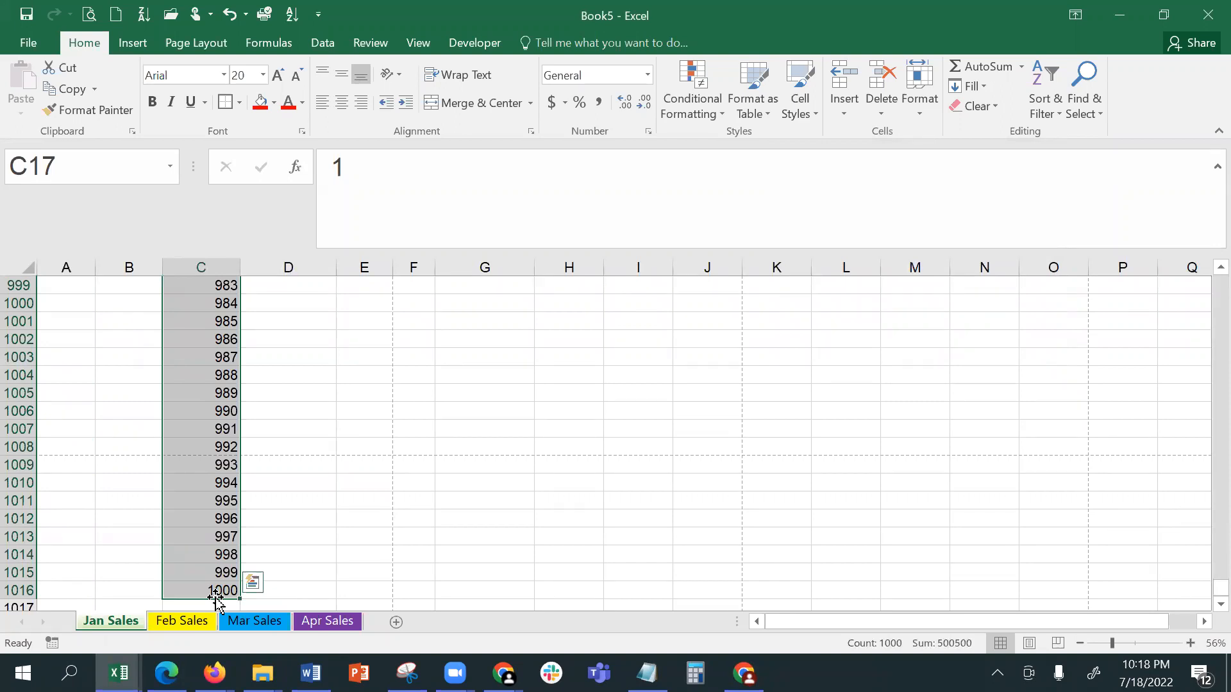
pyautogui.hotkey('ctrl', 'Home')
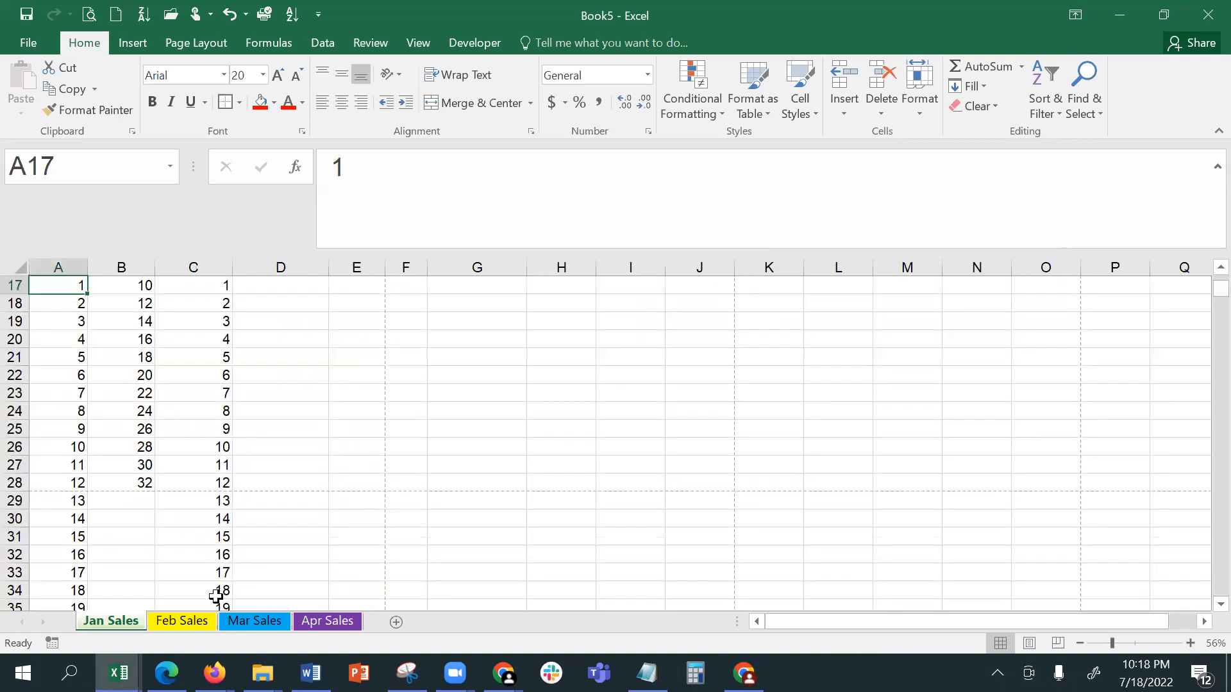
pyautogui.press('End')
pyautogui.press('Right')
pyautogui.press('Right')
pyautogui.press('Left')
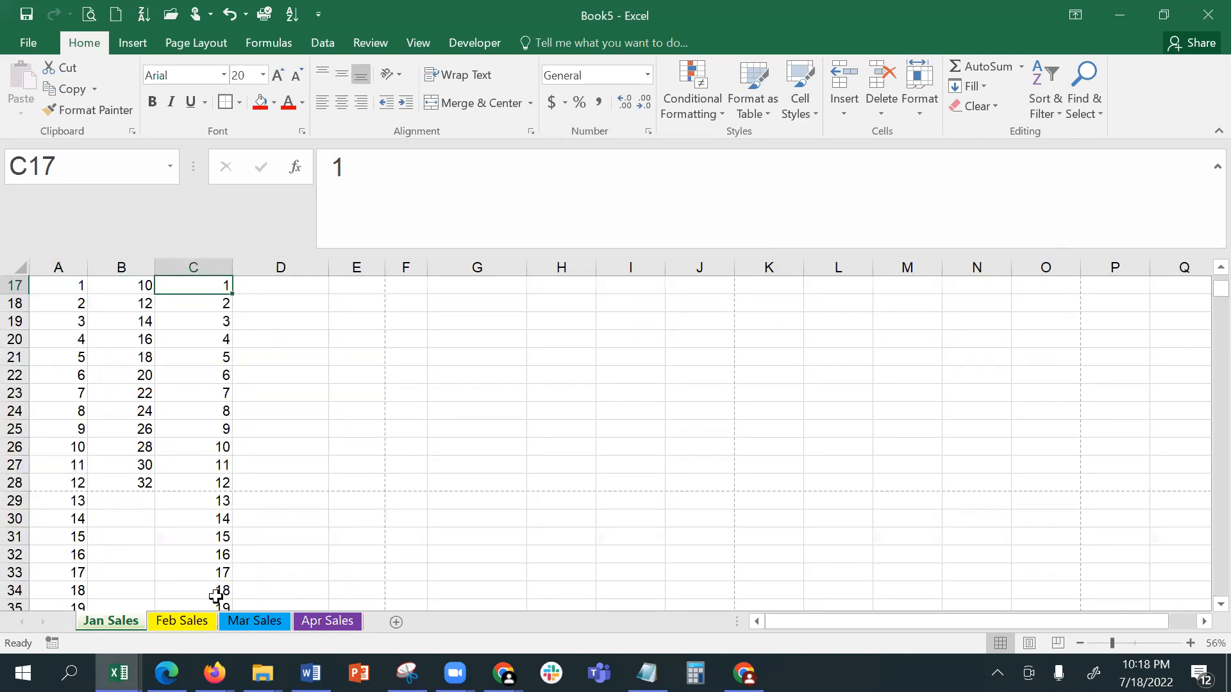
pyautogui.hotkey('ctrl', 'shift', 'Down')
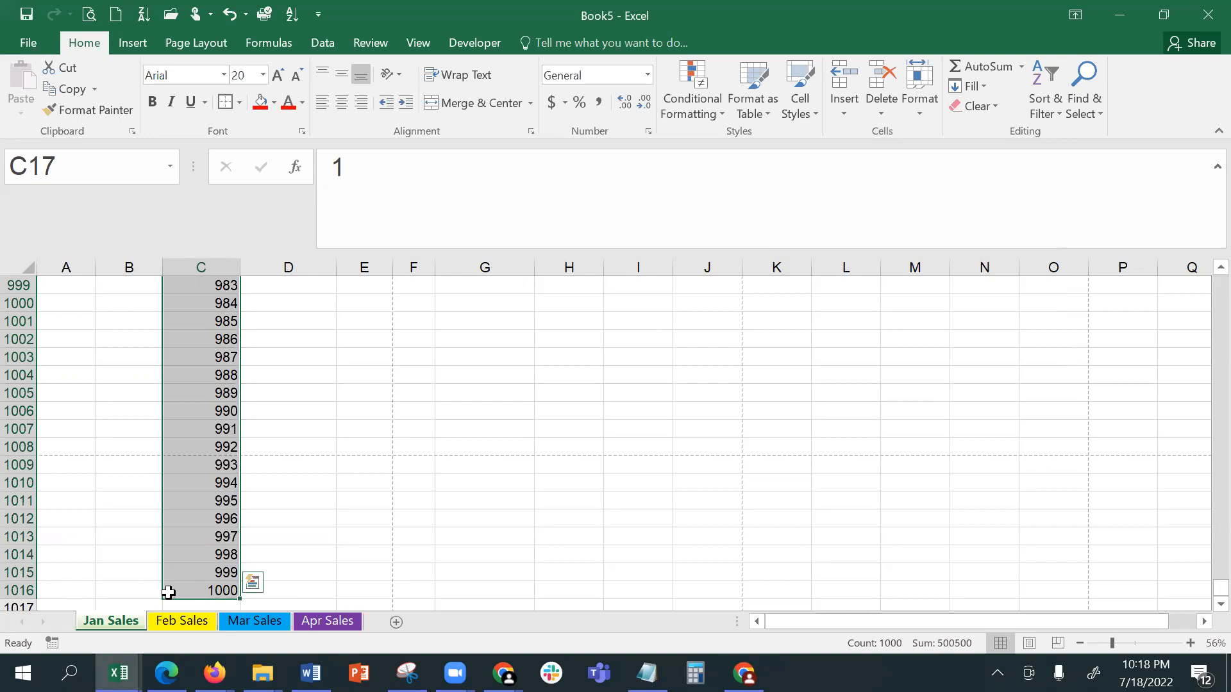
pyautogui.moveTo(1218, 588); pyautogui.dragTo(1218, 283)
pyautogui.scroll(-2, 264, 452)
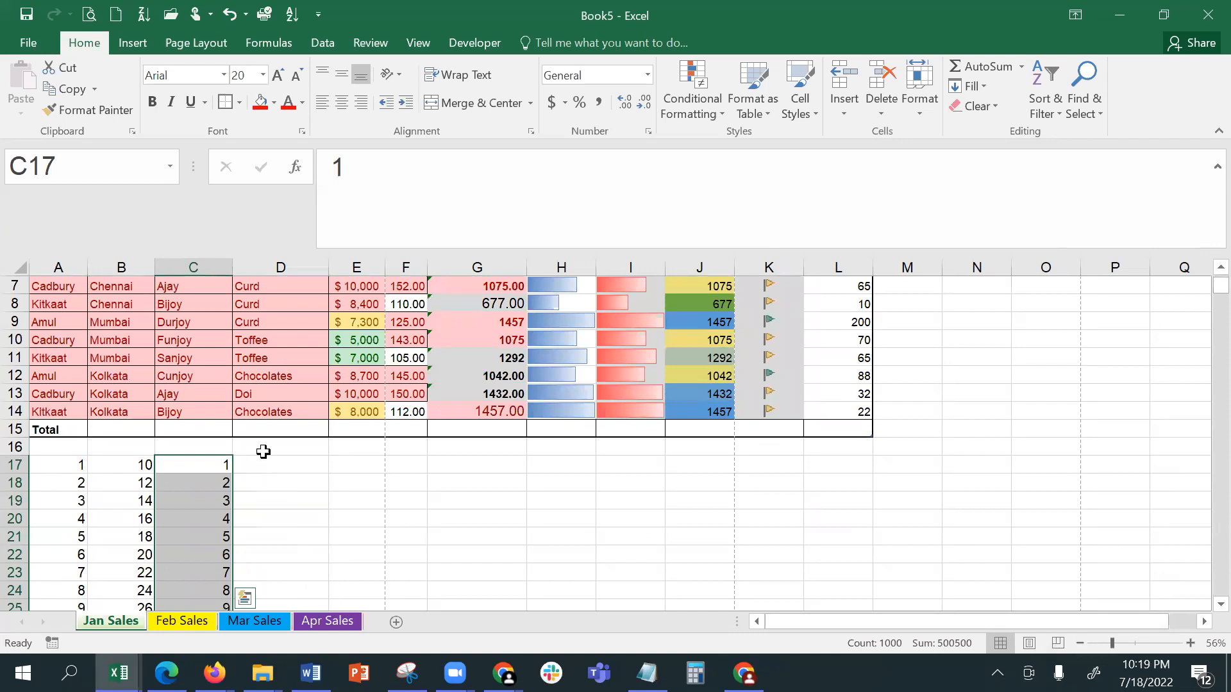
pyautogui.click(262, 452)
pyautogui.scroll(-1, 371, 484)
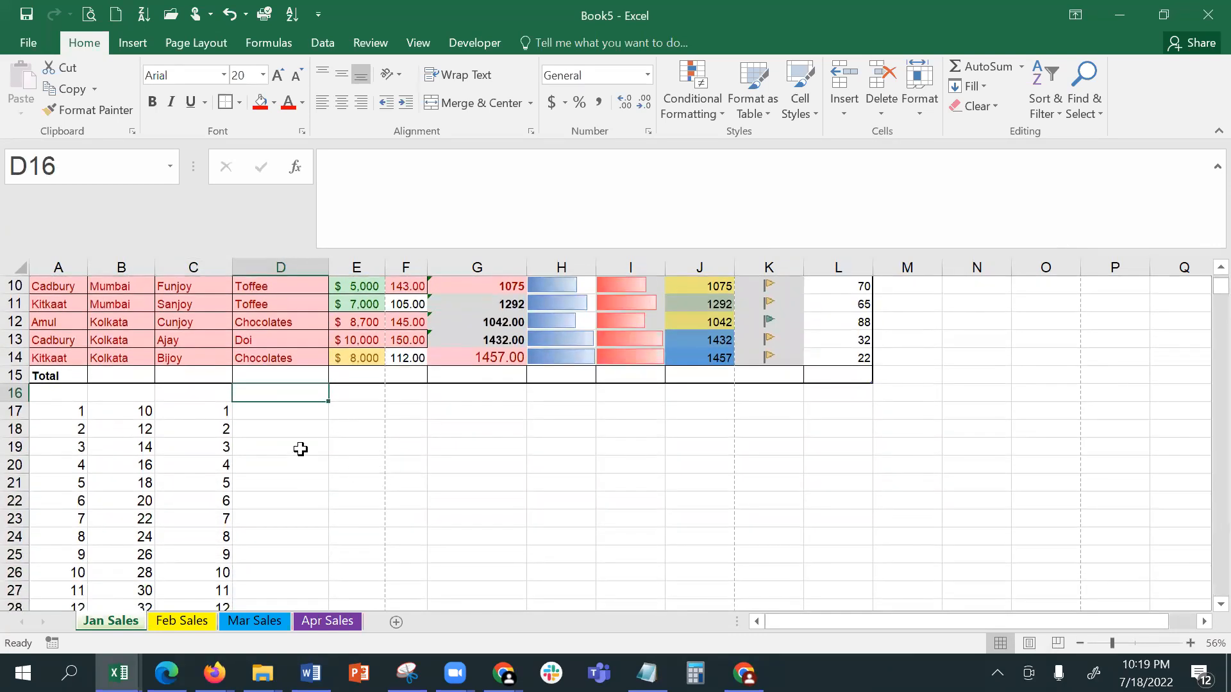
pyautogui.click(291, 409)
pyautogui.moveTo(292, 410); pyautogui.dragTo(296, 588)
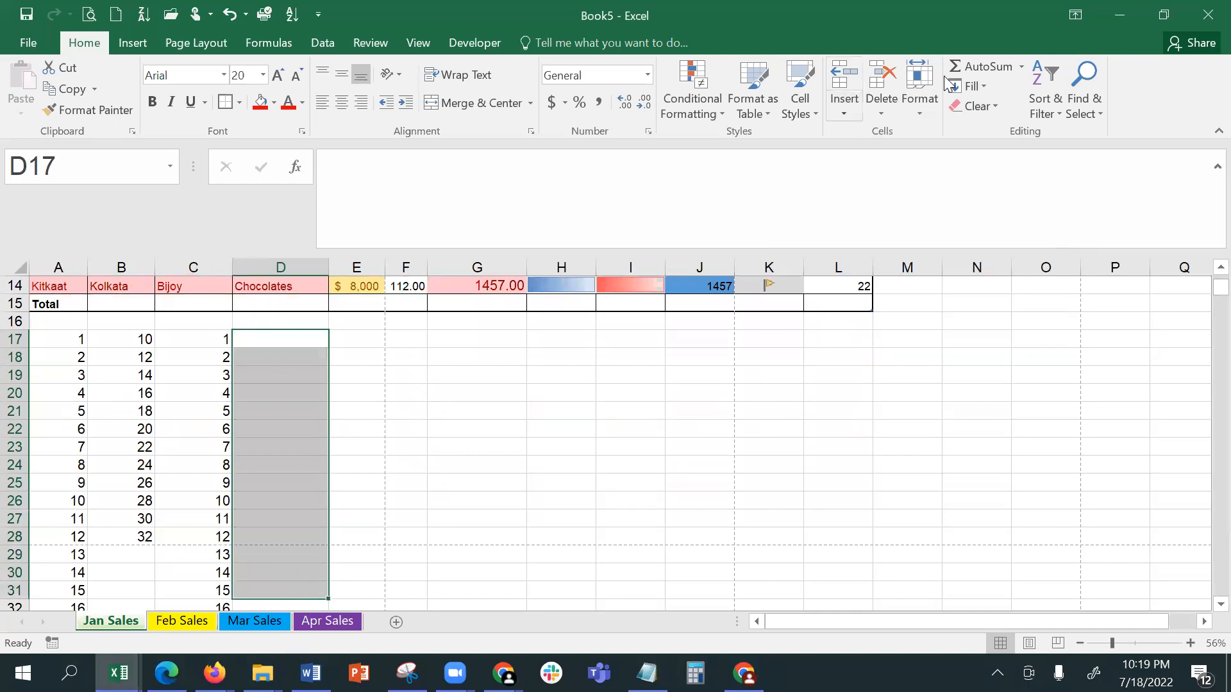
pyautogui.click(974, 87)
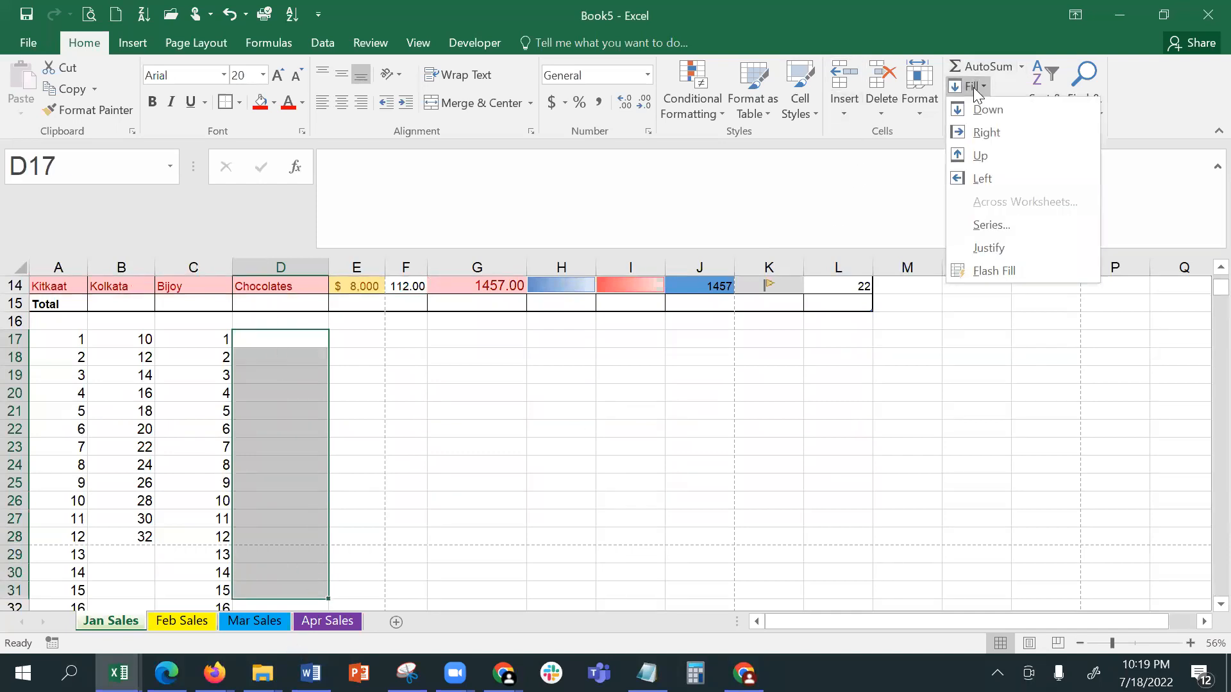
pyautogui.click(985, 224)
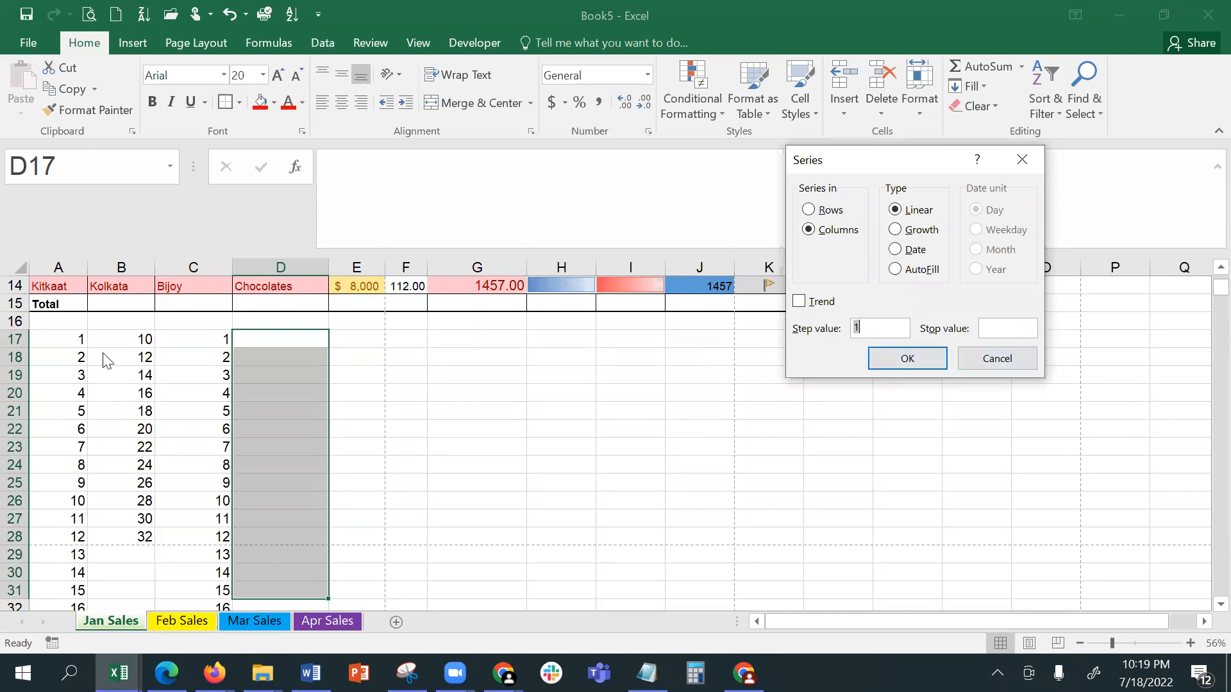
pyautogui.click(994, 358)
# Step: Enter the starting value 10 in cell D17
pyautogui.click(297, 339)
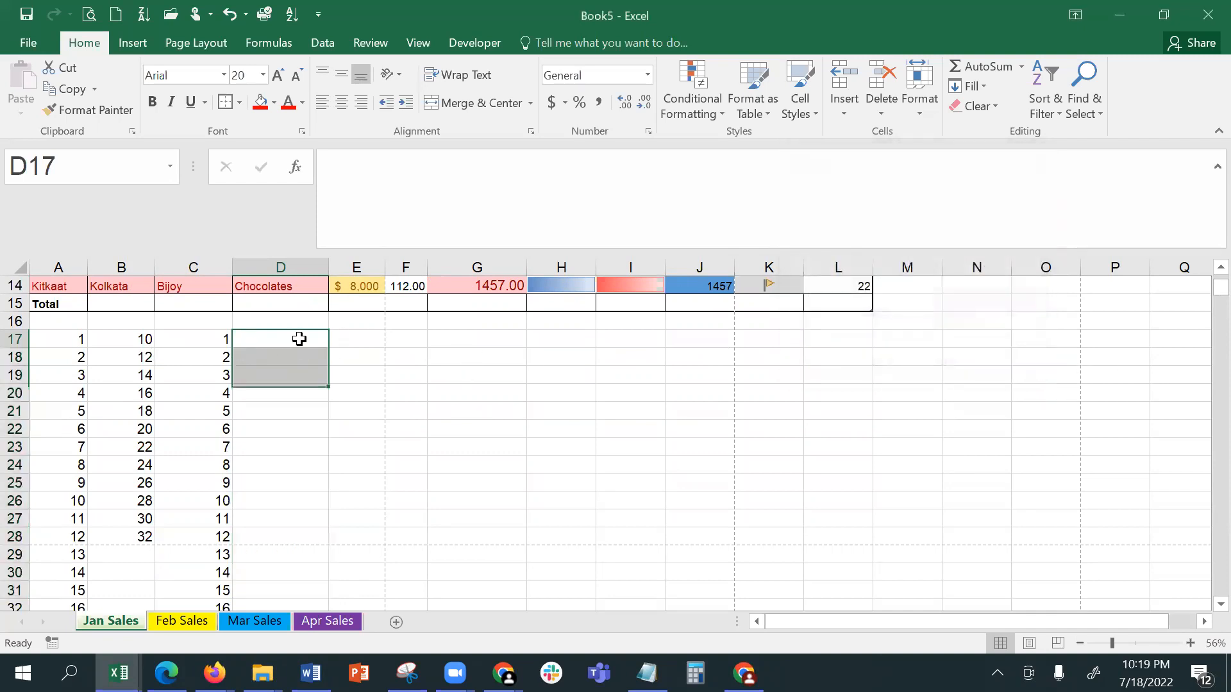
pyautogui.write('10')
pyautogui.press('Return')
# Step: Fill D17:D29 with a linear column series using step value 3
pyautogui.click(300, 338)
pyautogui.hotkey('shift', 'Down')
pyautogui.hotkey('shift', 'Down')
pyautogui.hotkey('shift', 'Down')
pyautogui.hotkey('shift', 'Down')
pyautogui.hotkey('shift', 'Down')
pyautogui.hotkey('shift', 'Down')
pyautogui.hotkey('shift', 'Down')
pyautogui.hotkey('shift', 'Down')
pyautogui.hotkey('shift', 'Down')
pyautogui.hotkey('shift', 'Down')
pyautogui.hotkey('shift', 'Down')
pyautogui.hotkey('shift', 'Down')
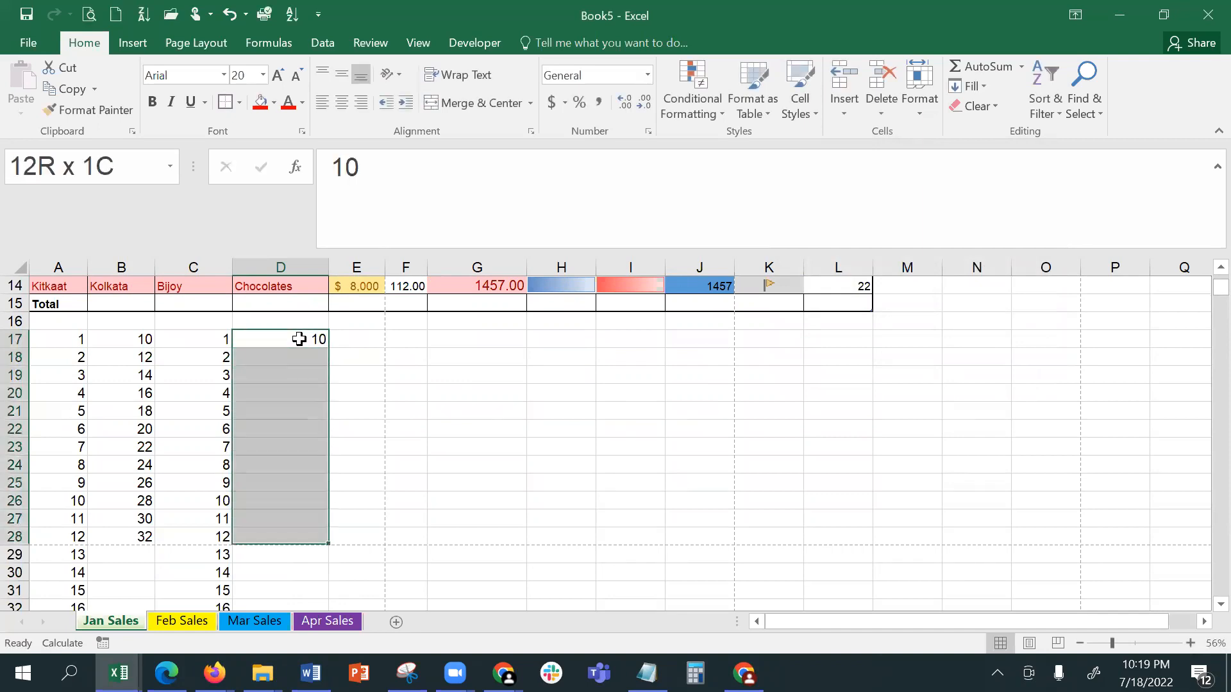
pyautogui.click(962, 88)
pyautogui.click(1007, 232)
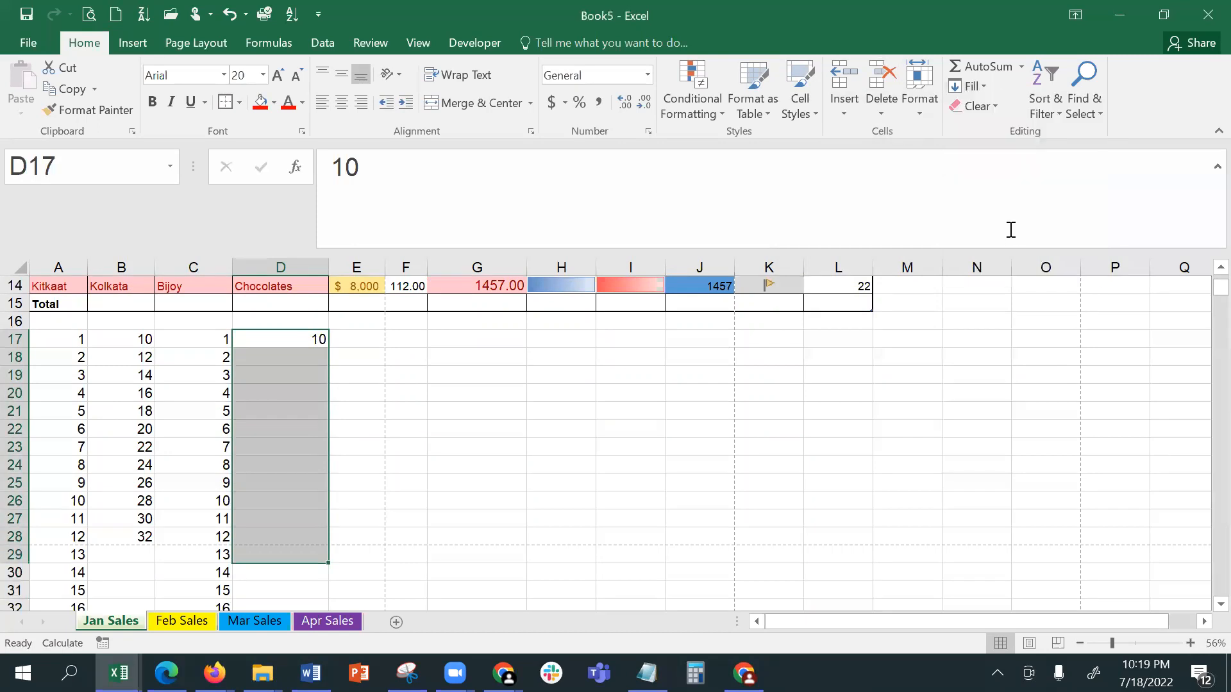
pyautogui.write('3')
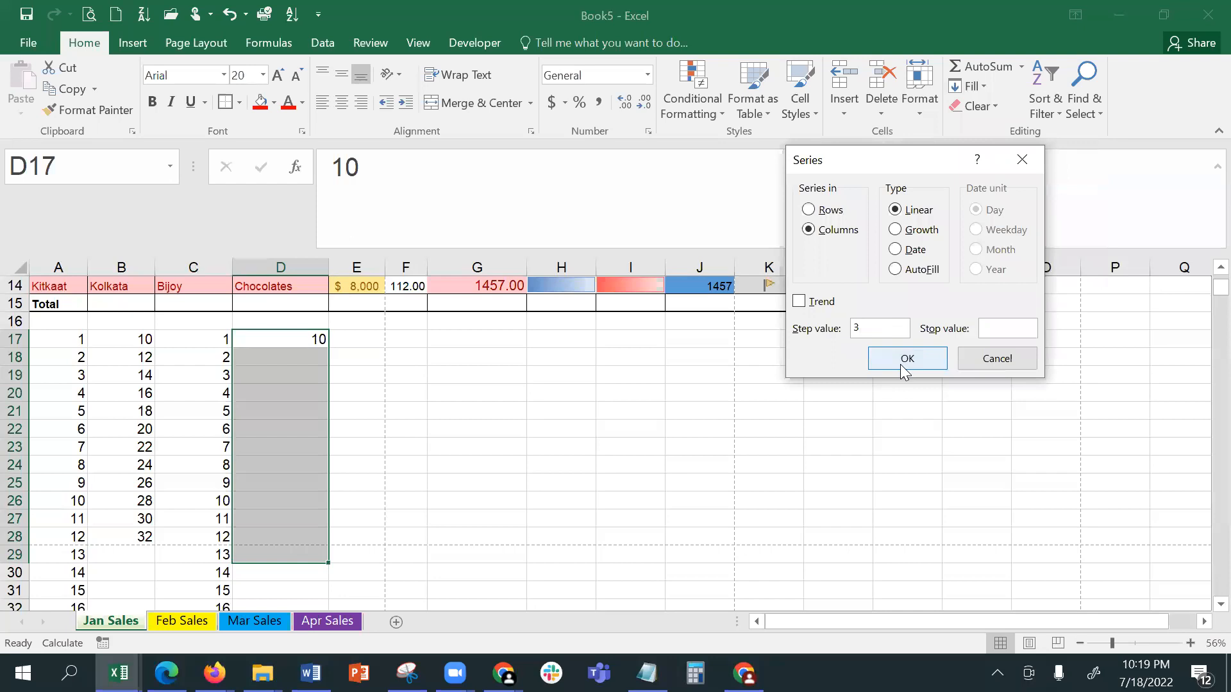
pyautogui.click(903, 359)
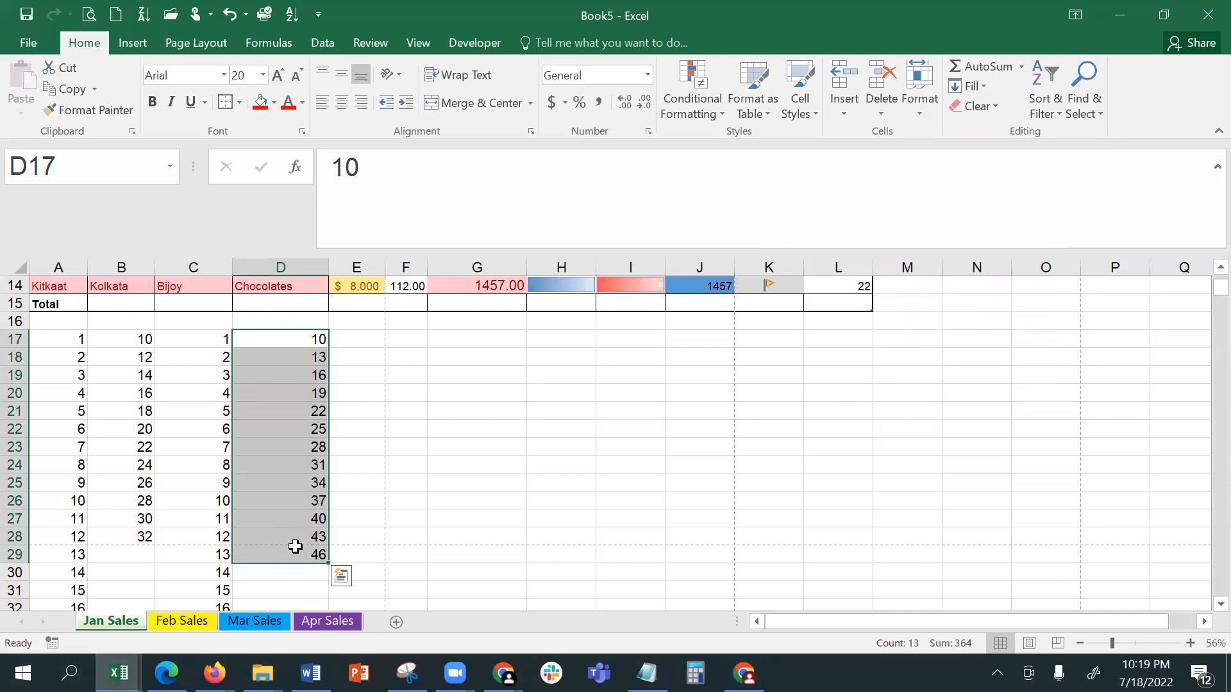
# Step: Enter 10 in E17 and fill E17:E29 with a linear column series using step value 10 and stop value 100
pyautogui.click(370, 339)
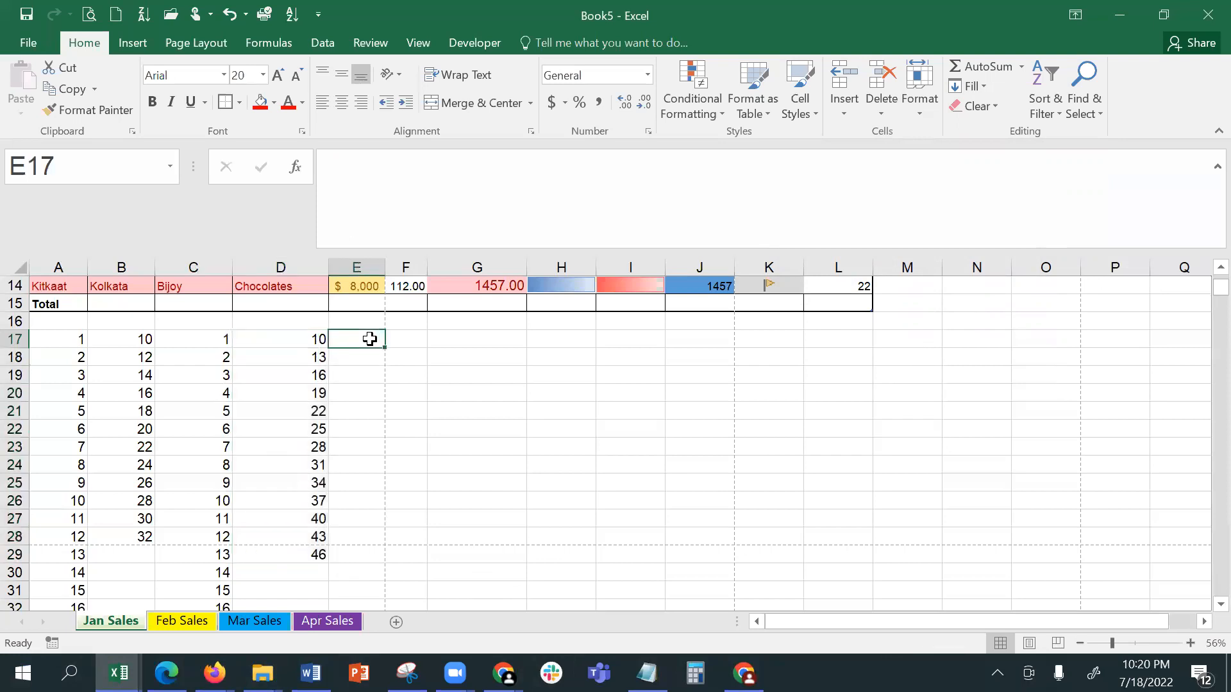
pyautogui.write('10')
pyautogui.click(376, 404)
pyautogui.moveTo(352, 333); pyautogui.dragTo(349, 552)
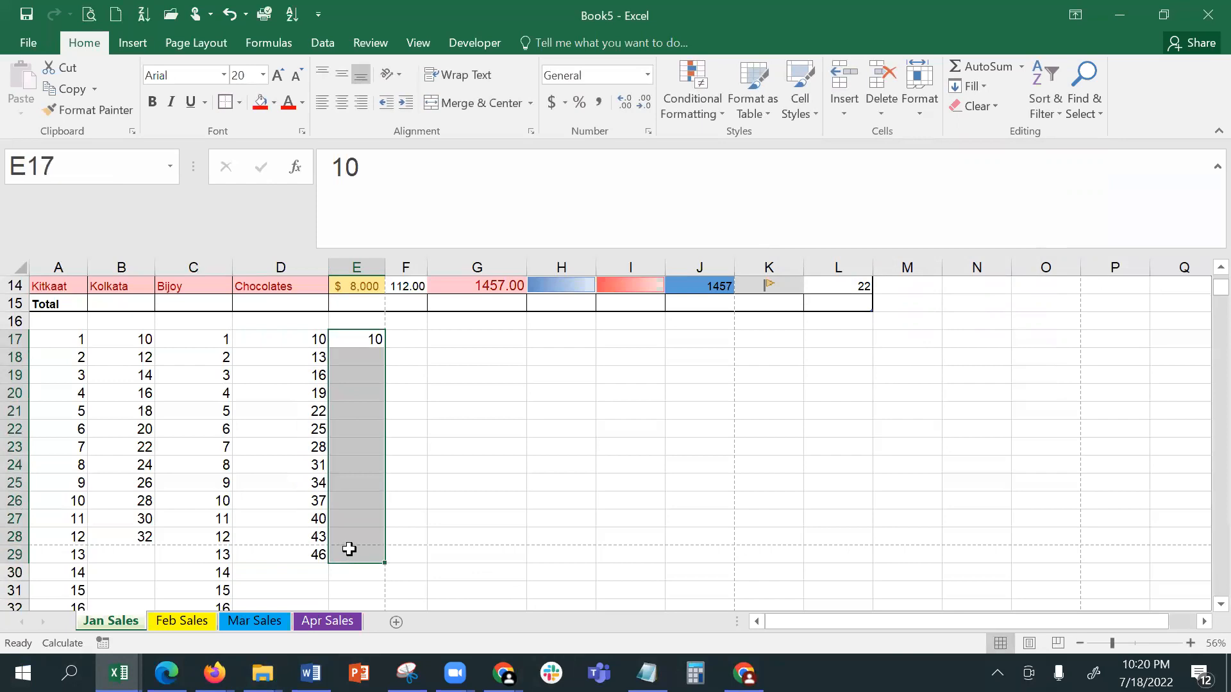
pyautogui.click(971, 87)
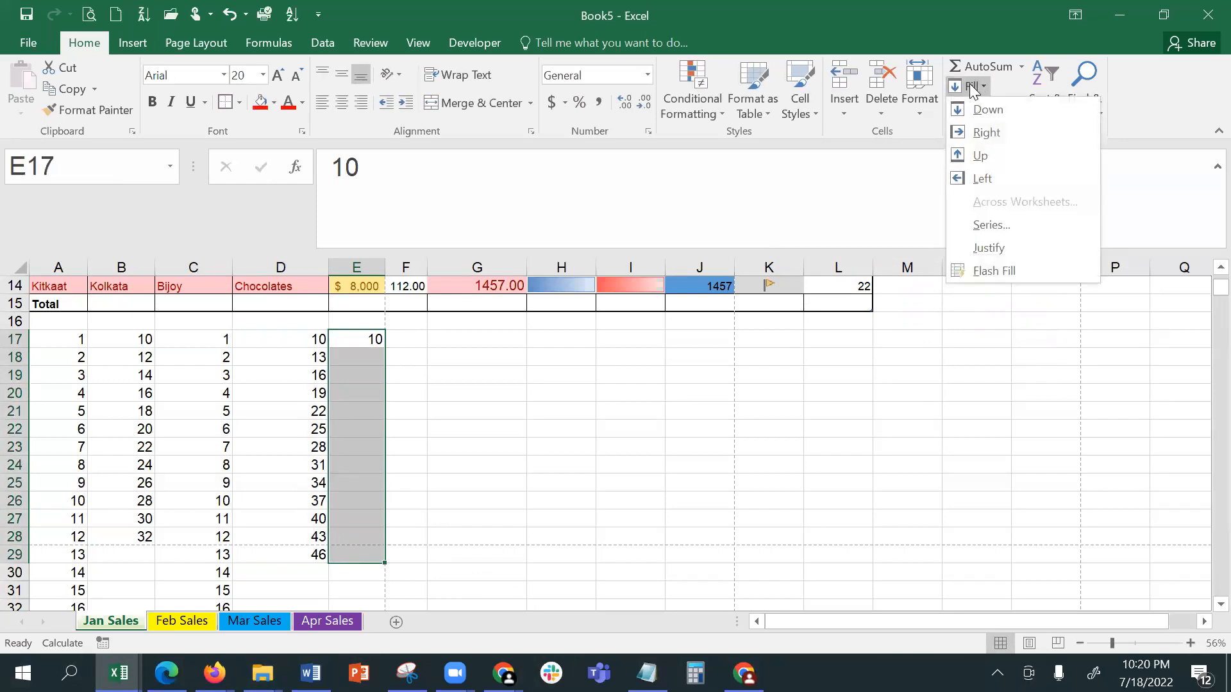
pyautogui.click(1011, 227)
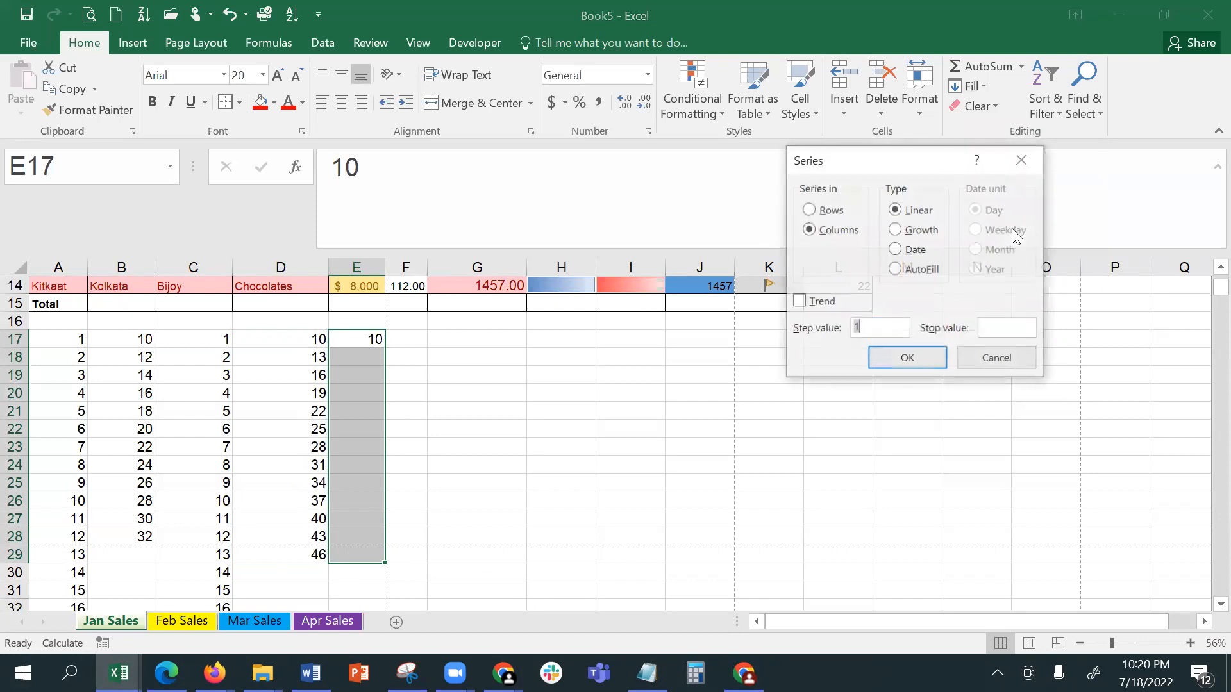
pyautogui.click(872, 328)
pyautogui.write('0')
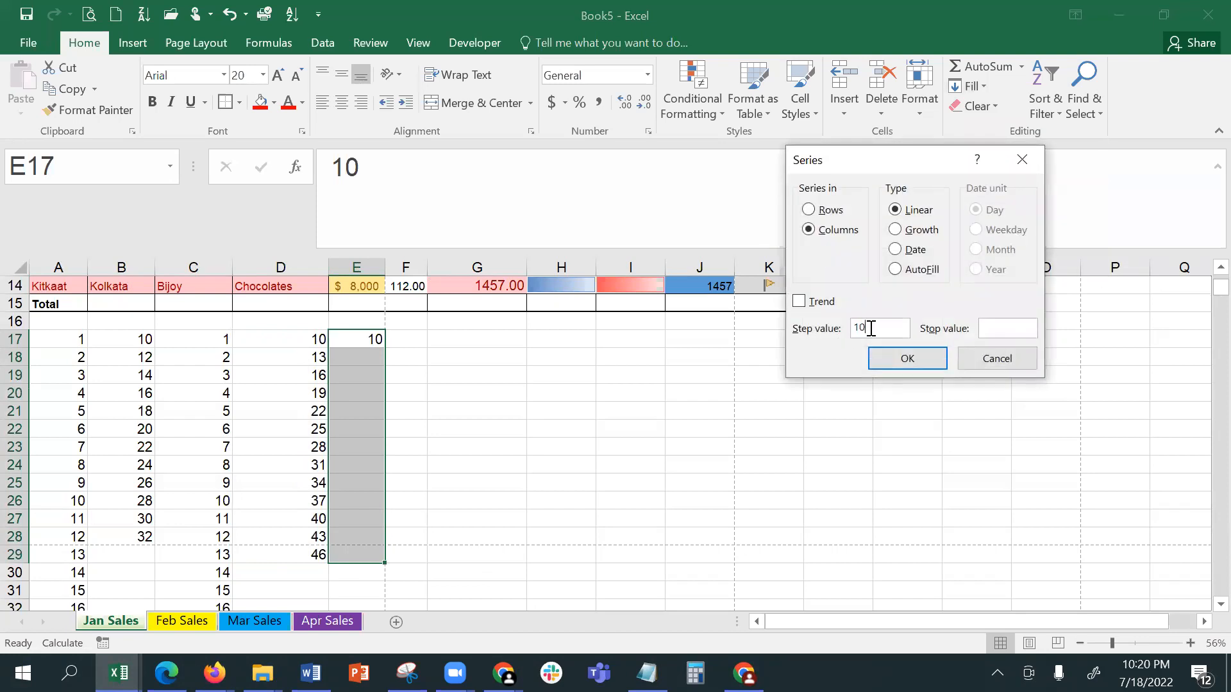
pyautogui.click(1015, 326)
pyautogui.write('100')
pyautogui.click(903, 359)
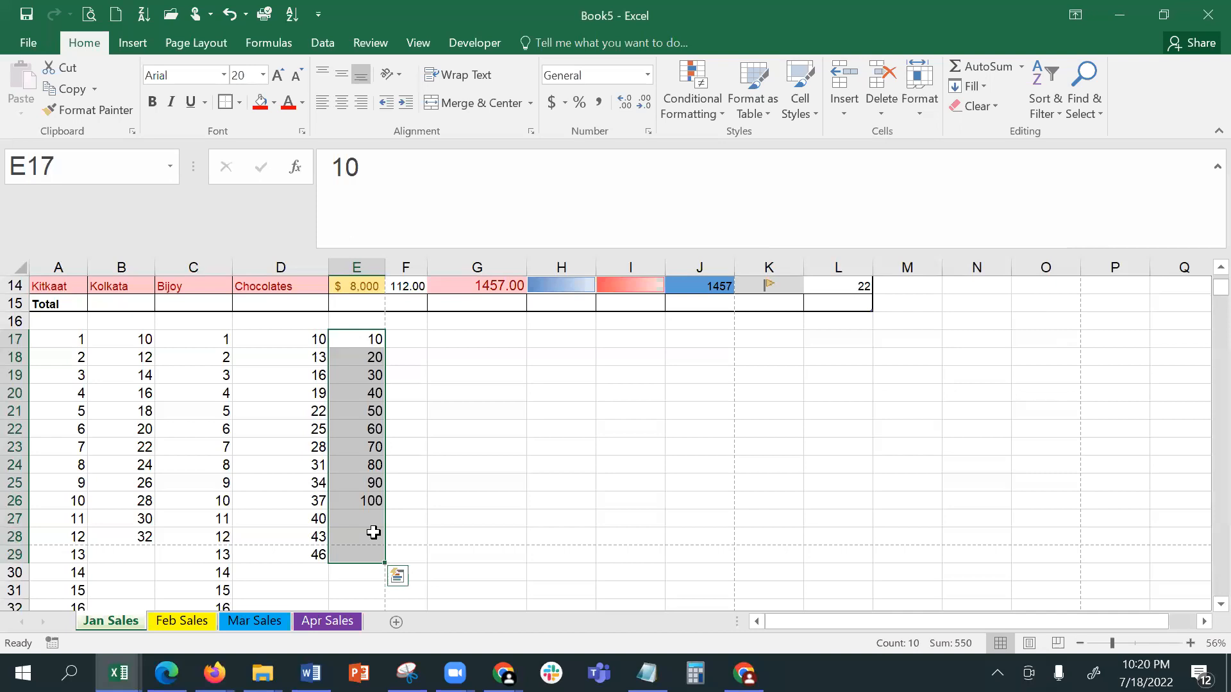
# Step: Enter 15 in F17 and fill F17:F30 with a linear column series using step value 5
pyautogui.click(415, 342)
pyautogui.write('15')
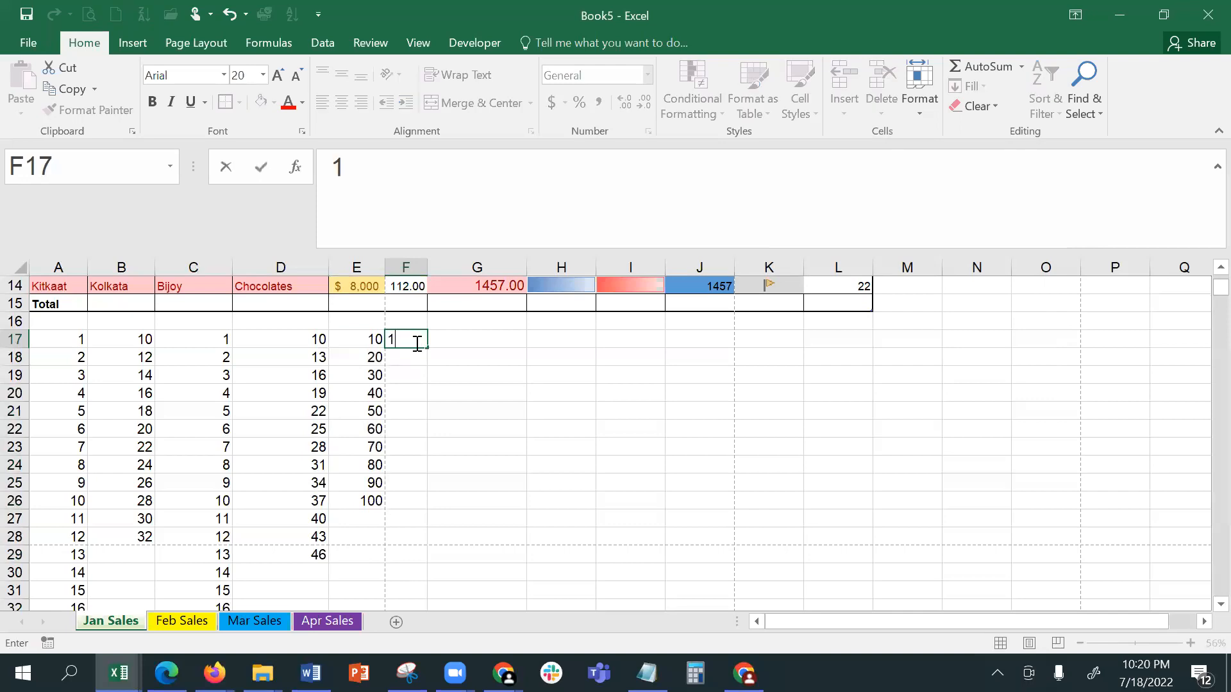
pyautogui.click(426, 400)
pyautogui.moveTo(419, 340); pyautogui.dragTo(405, 572)
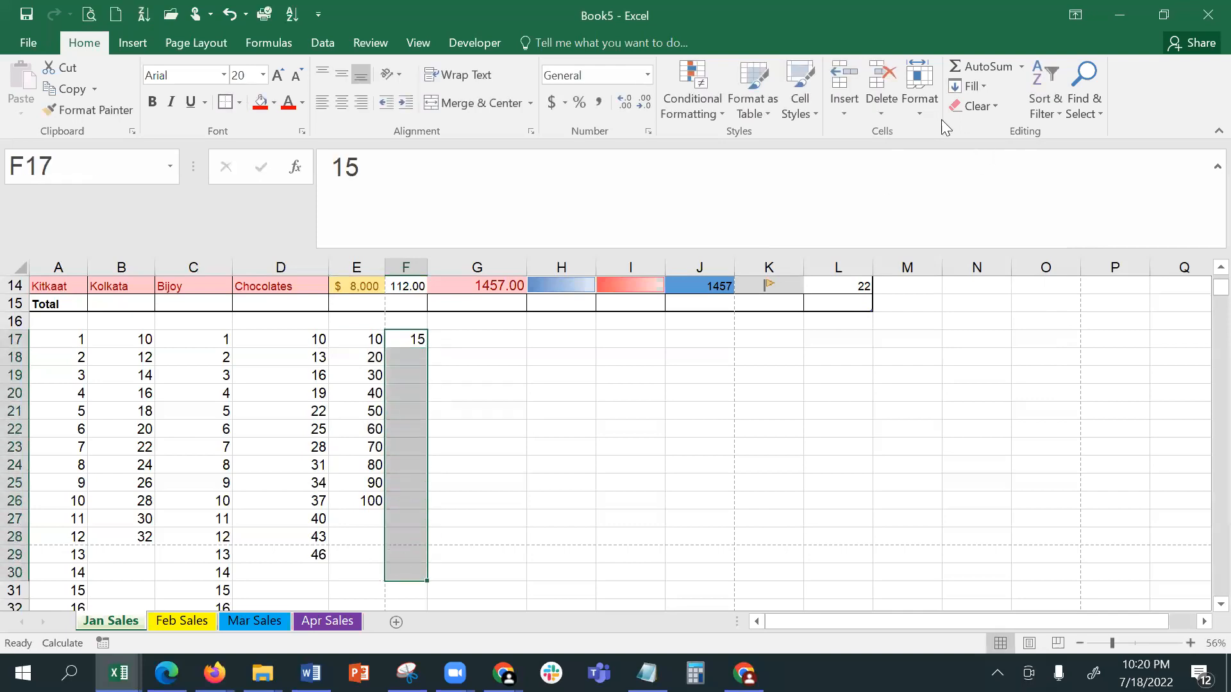
pyautogui.click(979, 87)
pyautogui.click(1006, 228)
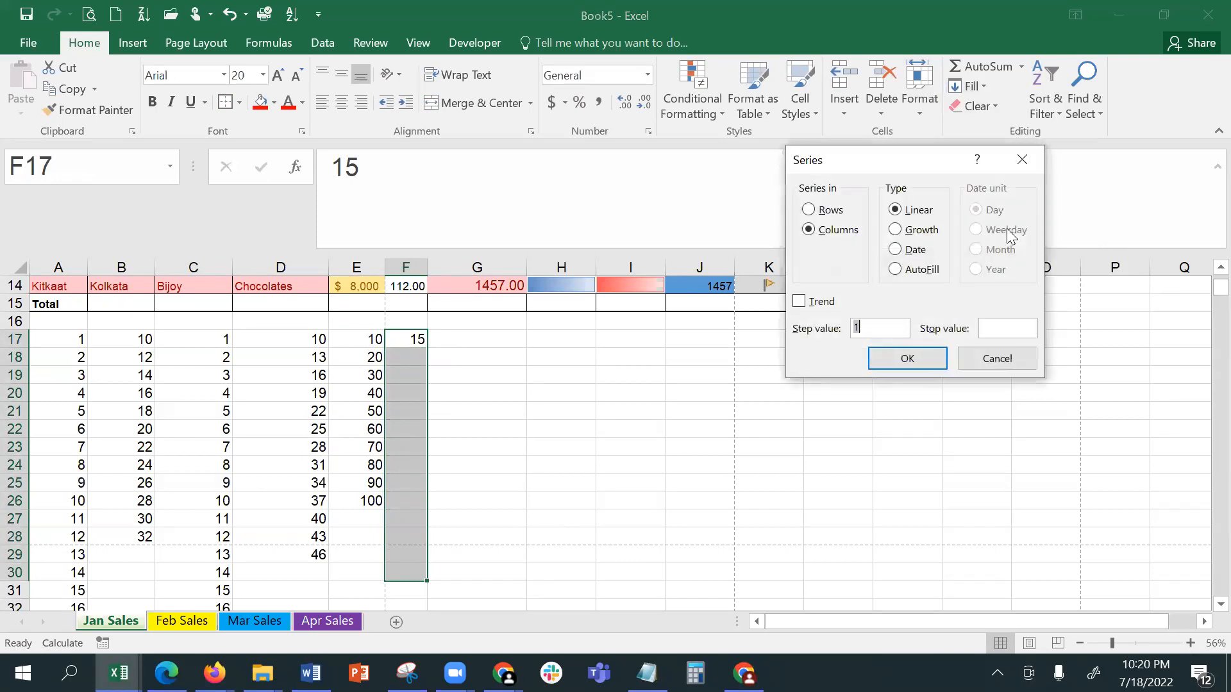
pyautogui.write('5')
pyautogui.click(923, 362)
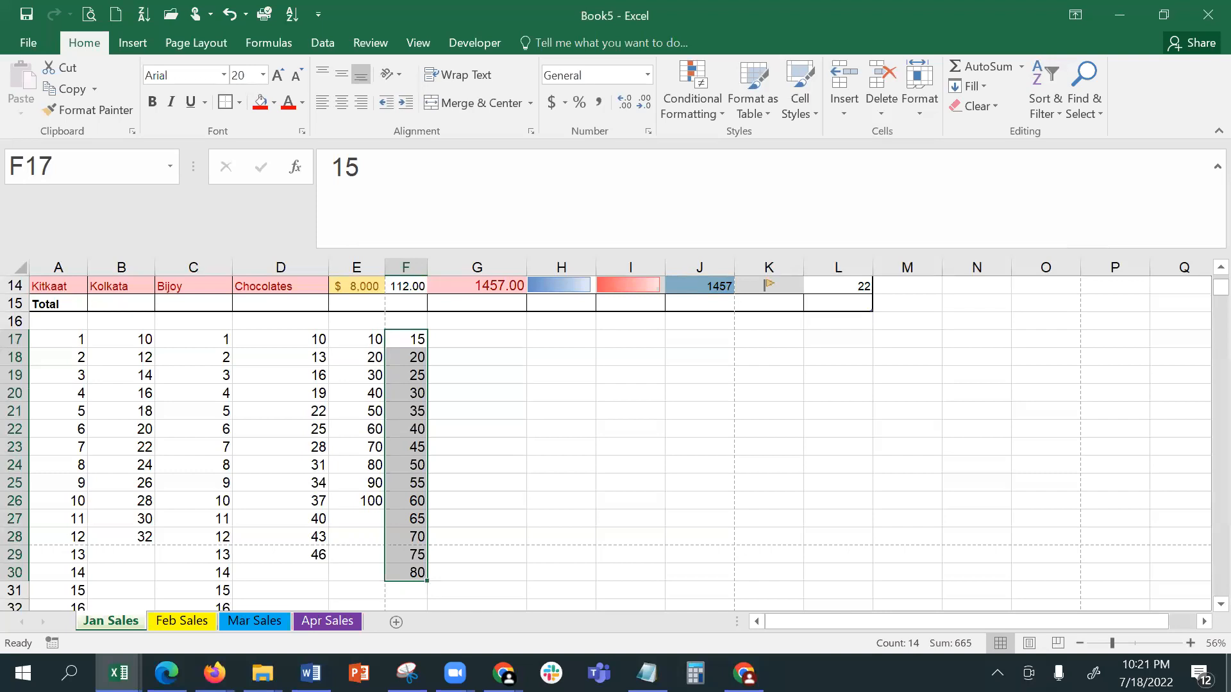
# Step: Enter the starting value 2 in cell G17
pyautogui.click(502, 339)
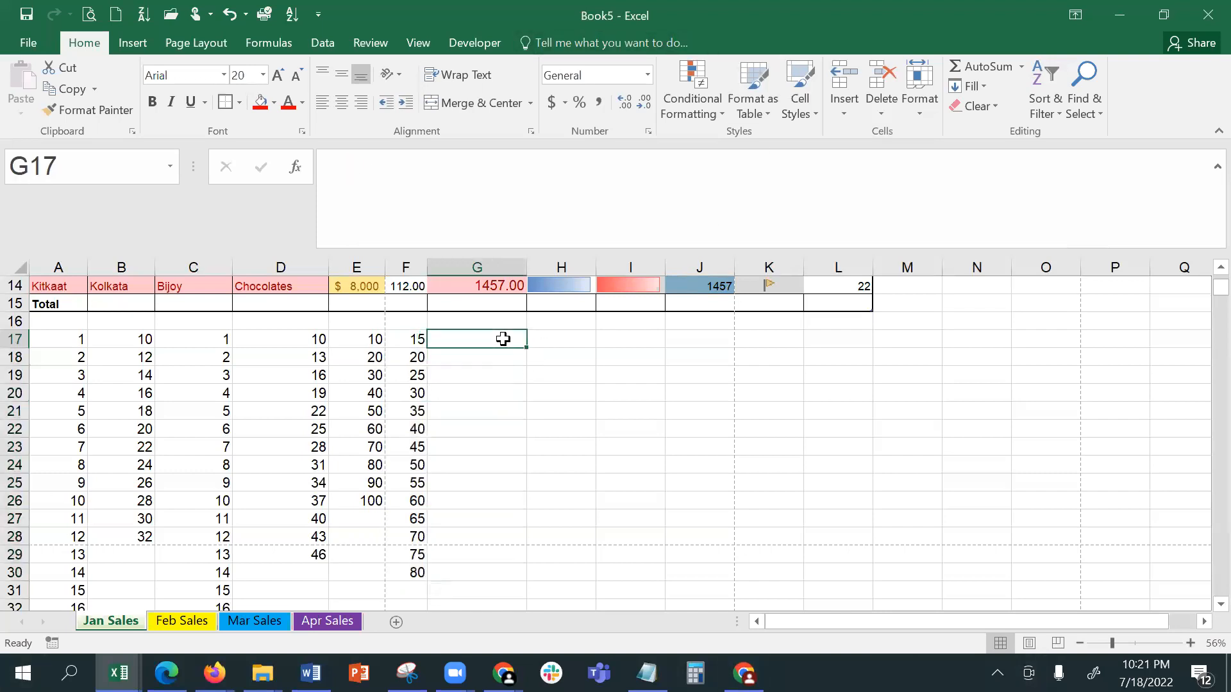
pyautogui.write('2')
pyautogui.press('Return')
# Step: Fill G17:G30 with a growth series in columns using step value 2
pyautogui.click(502, 338)
pyautogui.hotkey('shift', 'Down')
pyautogui.hotkey('shift', 'Down')
pyautogui.hotkey('shift', 'Down')
pyautogui.hotkey('shift', 'Down')
pyautogui.hotkey('shift', 'Down')
pyautogui.hotkey('shift', 'Down')
pyautogui.hotkey('shift', 'Down')
pyautogui.hotkey('shift', 'Down')
pyautogui.hotkey('shift', 'Down')
pyautogui.hotkey('shift', 'Down')
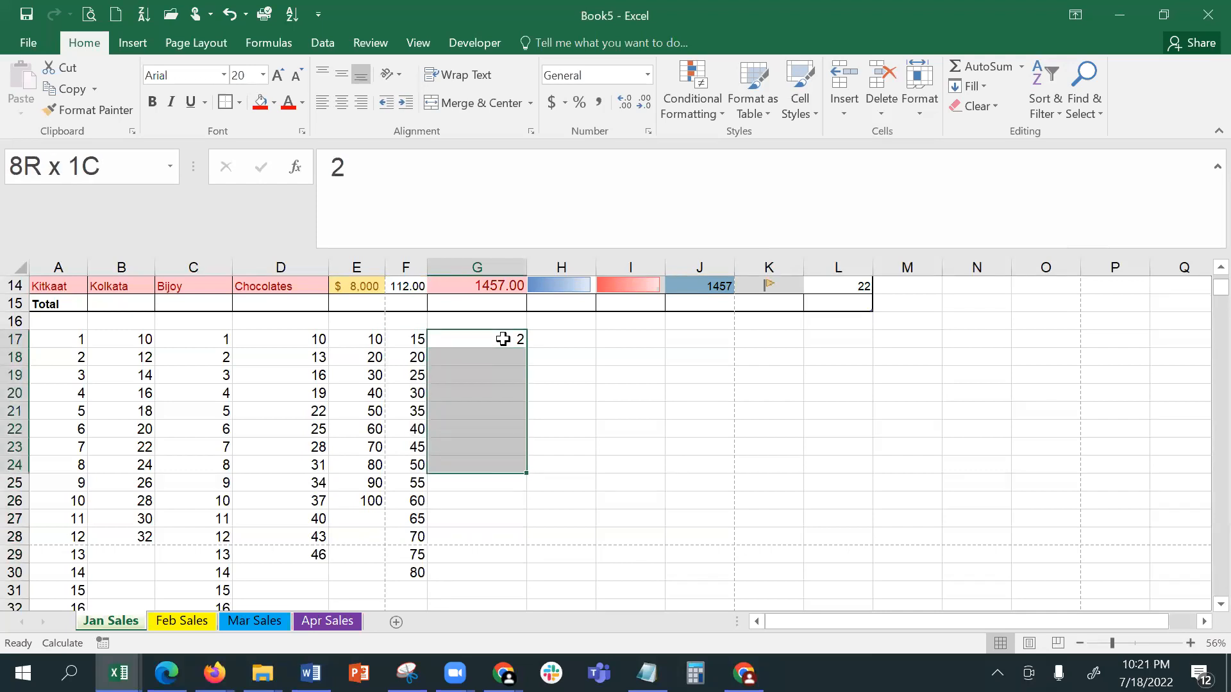
pyautogui.hotkey('shift', 'Down')
pyautogui.hotkey('shift', 'Down')
pyautogui.hotkey('shift', 'Down')
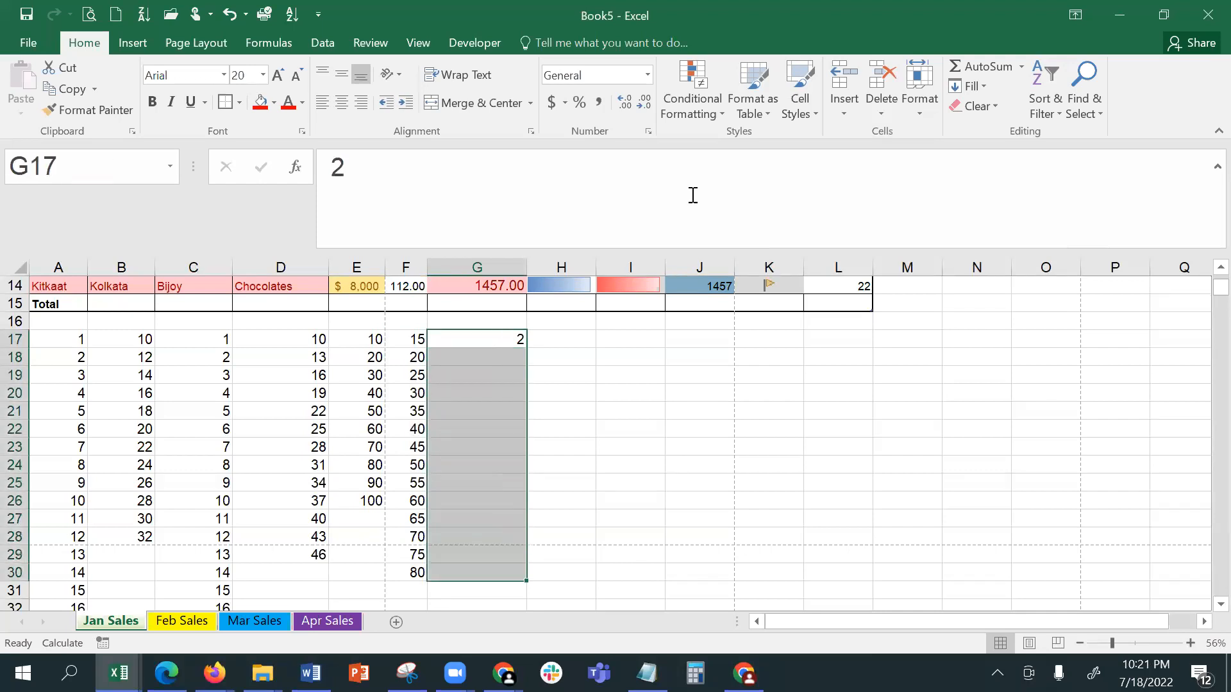
pyautogui.click(971, 86)
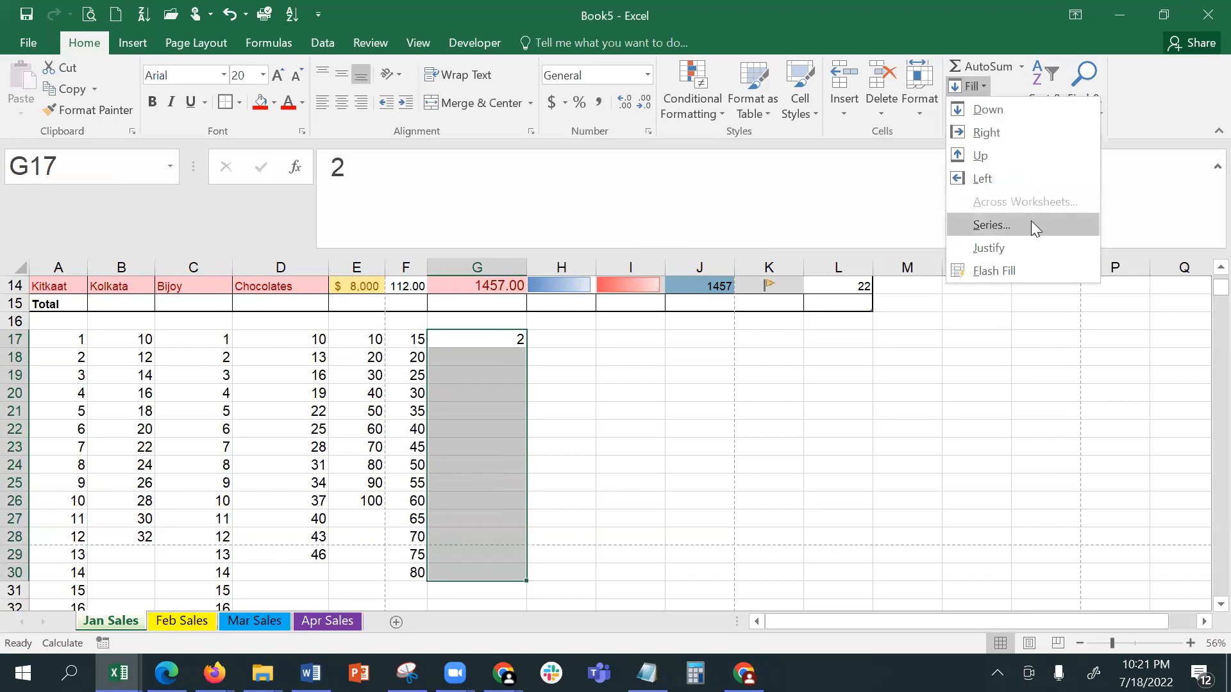
pyautogui.click(1031, 223)
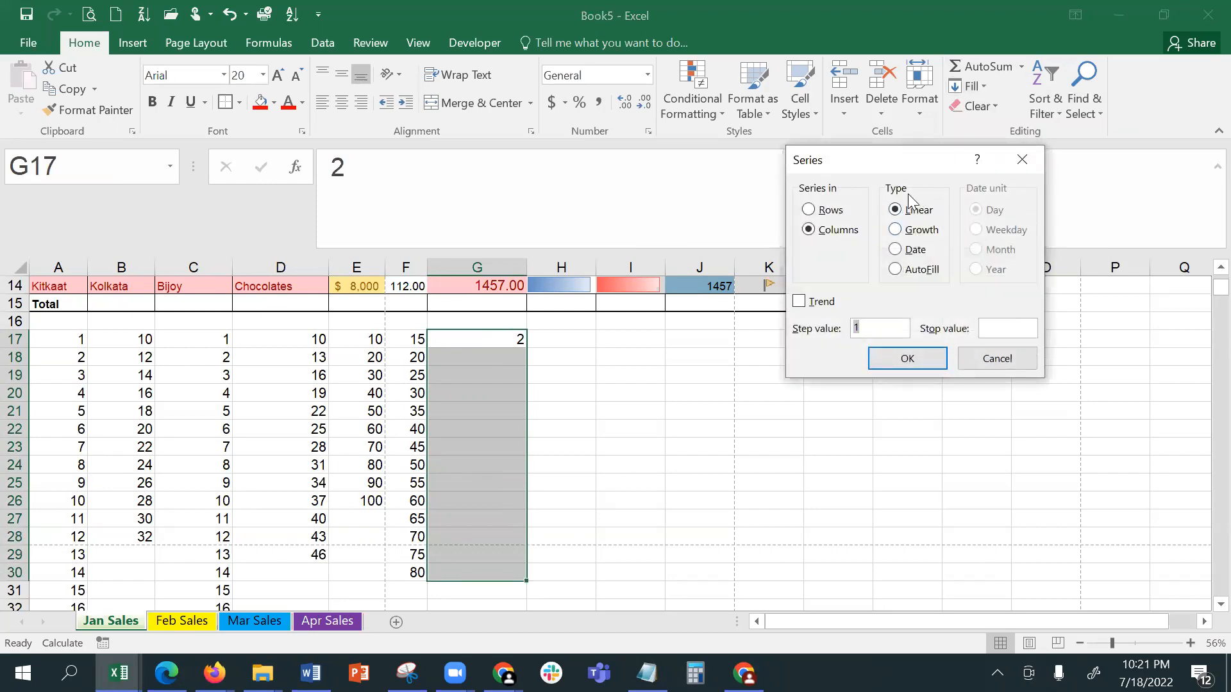
pyautogui.click(896, 231)
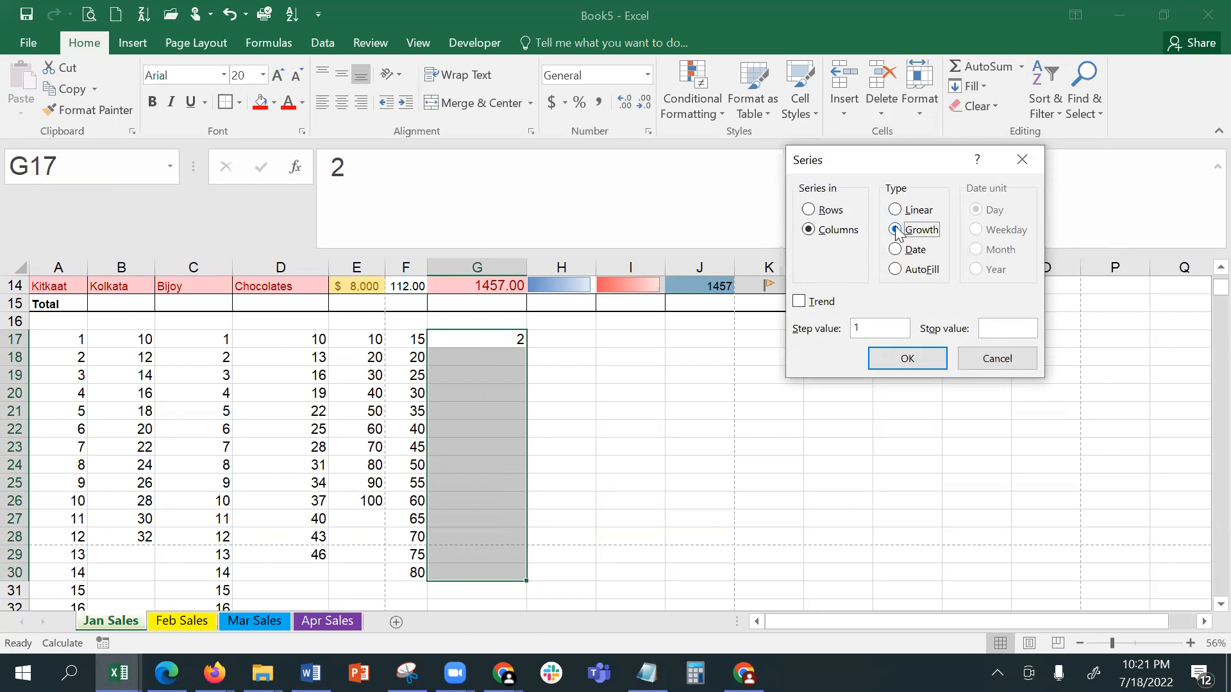
pyautogui.click(869, 326)
pyautogui.doubleClick(868, 326)
pyautogui.write('2')
pyautogui.click(908, 359)
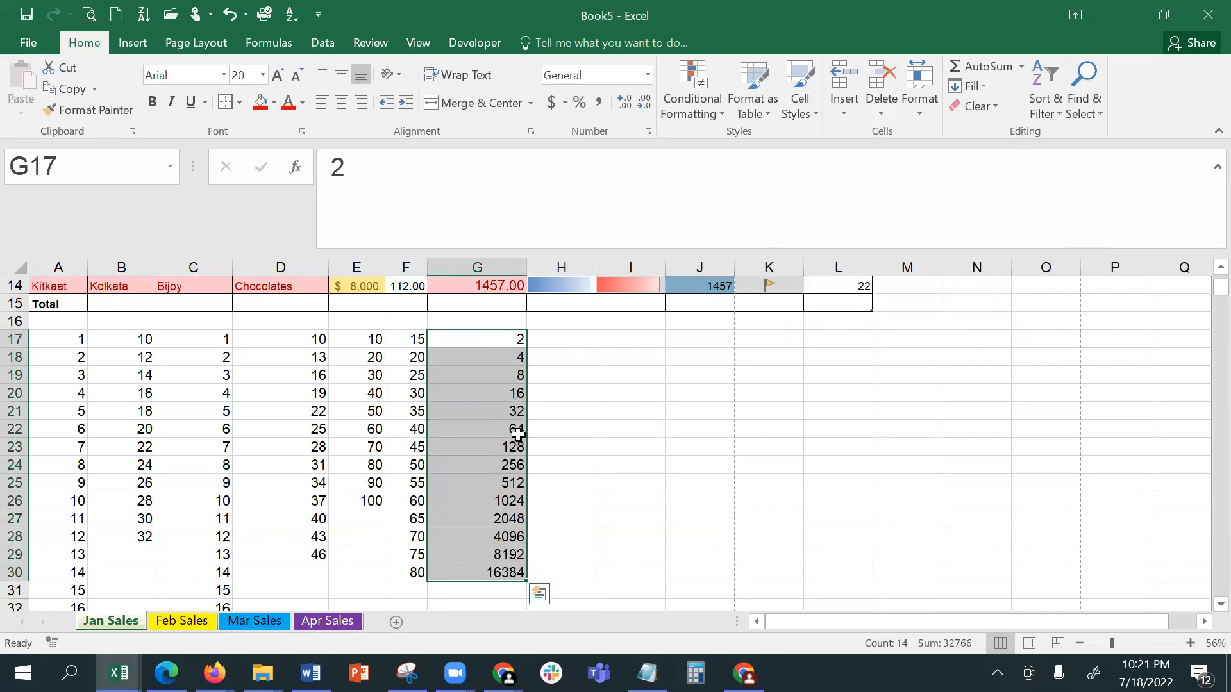
pyautogui.doubleClick(525, 265)
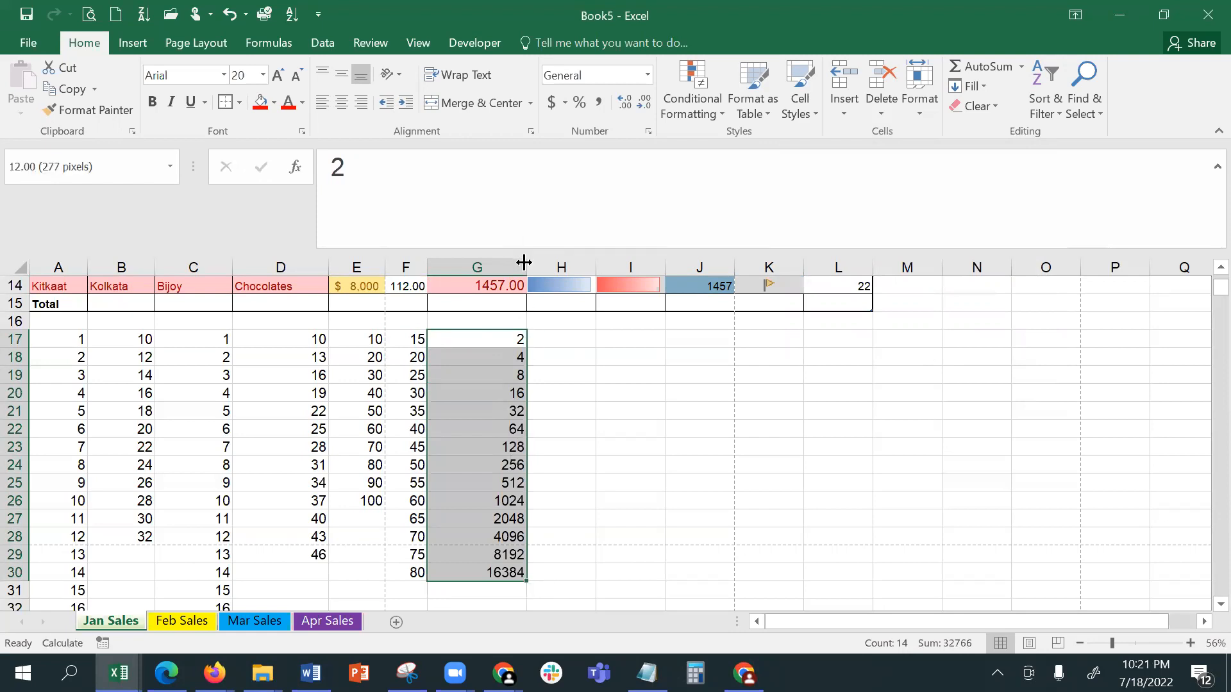
pyautogui.click(577, 539)
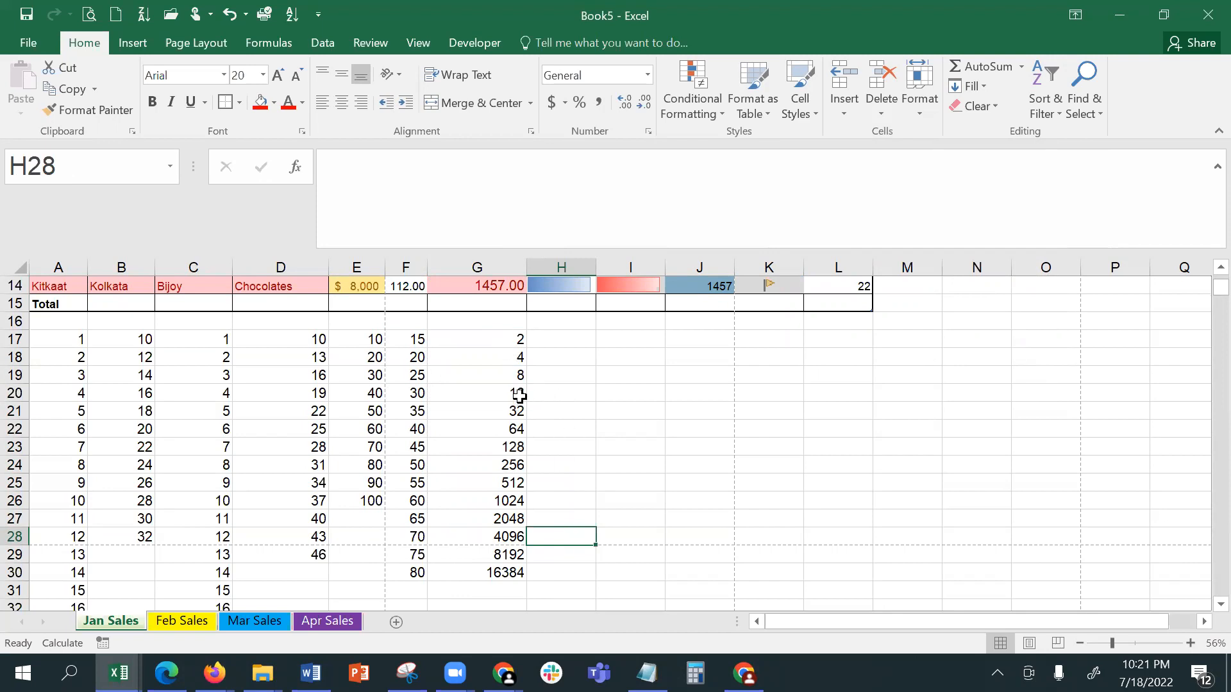
# Step: Enter the starting value 2 in cell H17 and select the range H17:H30
pyautogui.click(555, 341)
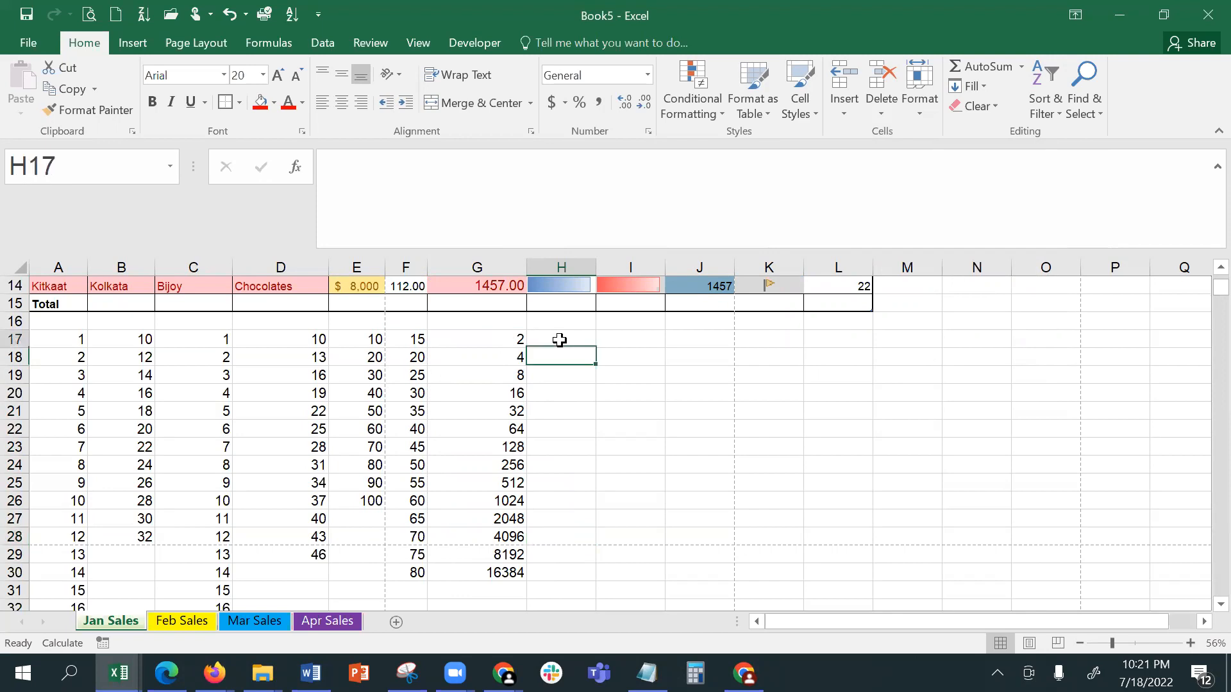
pyautogui.write('2')
pyautogui.press('Return')
pyautogui.click(555, 341)
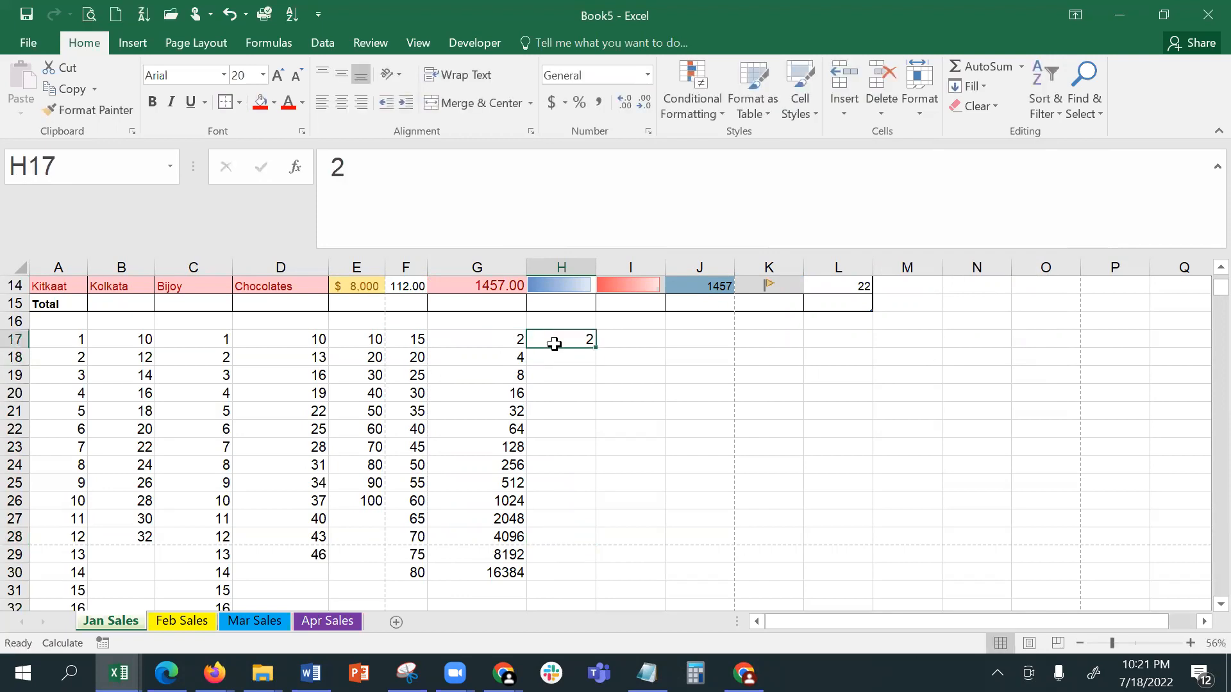
pyautogui.hotkey('shift', 'Down')
pyautogui.hotkey('shift', 'Down')
pyautogui.hotkey('shift', 'Down')
pyautogui.hotkey('shift', 'Down')
pyautogui.hotkey('shift', 'Down')
pyautogui.hotkey('shift', 'Down')
pyautogui.hotkey('shift', 'Down')
pyautogui.hotkey('shift', 'Down')
pyautogui.hotkey('shift', 'Down')
pyautogui.hotkey('shift', 'Down')
pyautogui.hotkey('shift', 'Down')
pyautogui.hotkey('shift', 'Down')
pyautogui.hotkey('shift', 'Down')
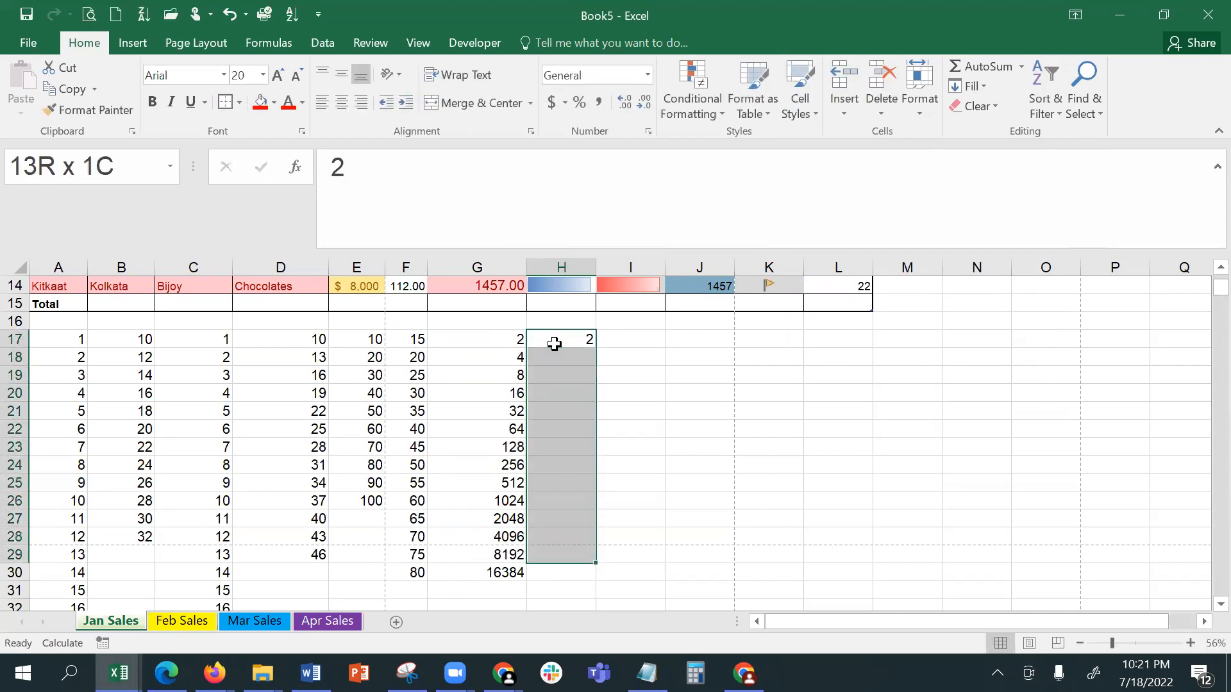
# Step: Fill H17:H30 with a linear series in columns using step value 4
pyautogui.click(971, 88)
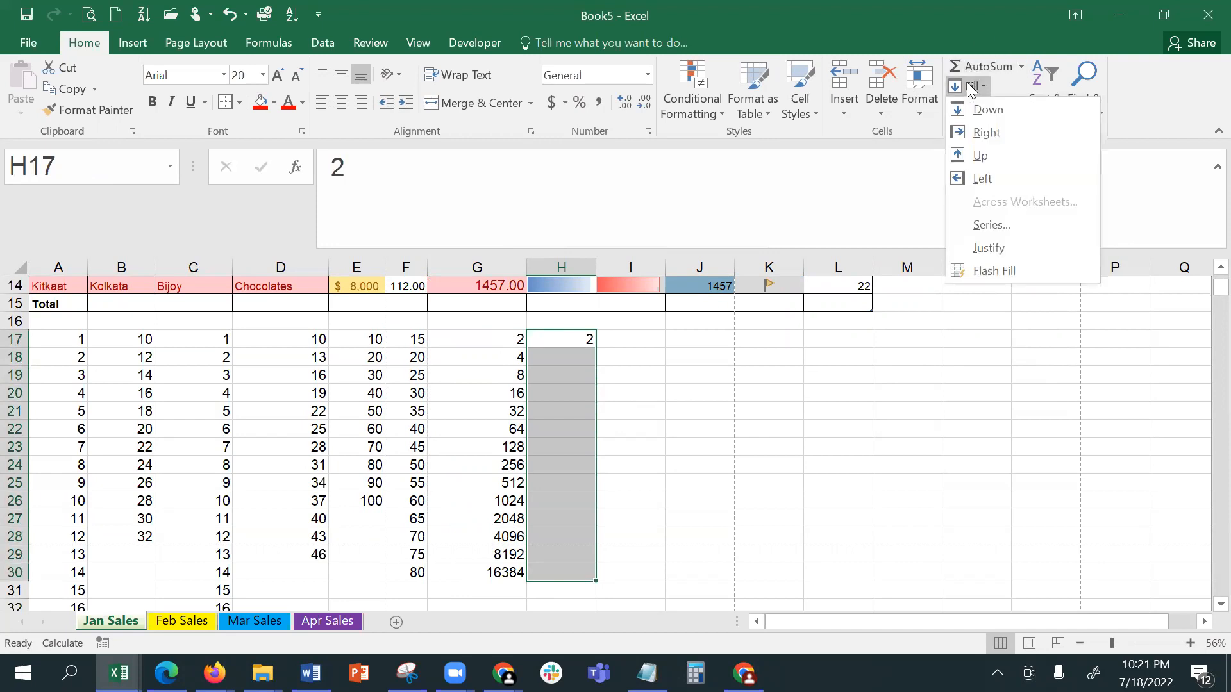
pyautogui.click(993, 226)
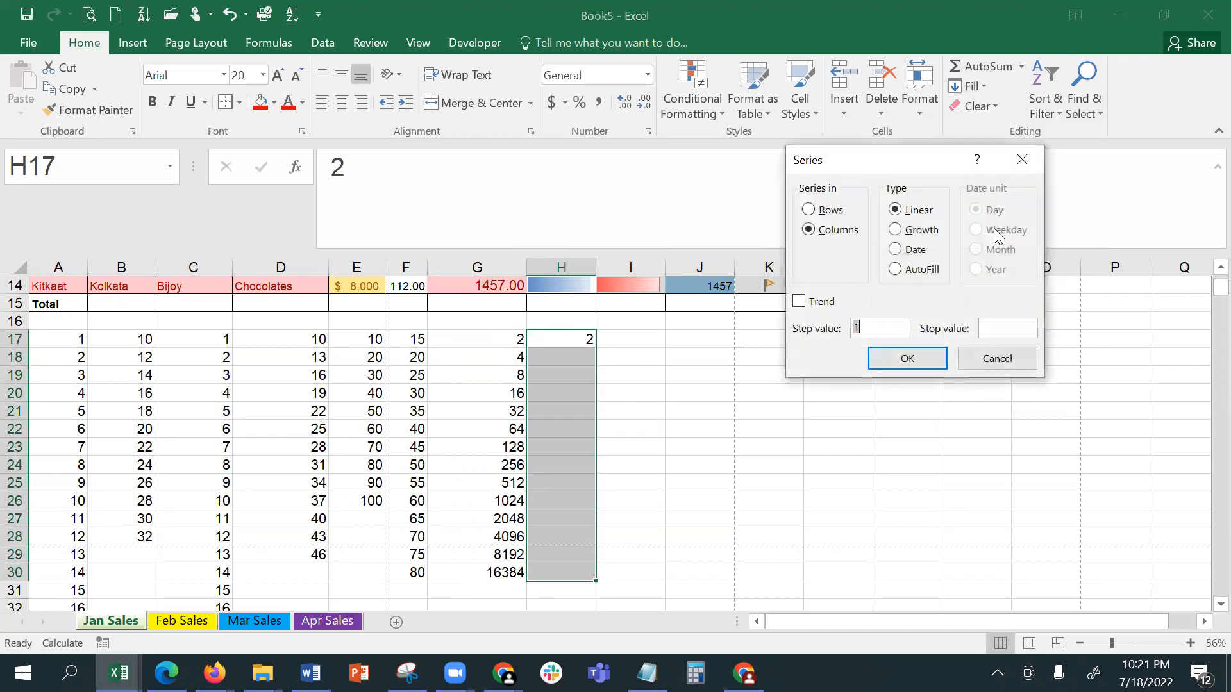
pyautogui.write('4')
pyautogui.click(906, 357)
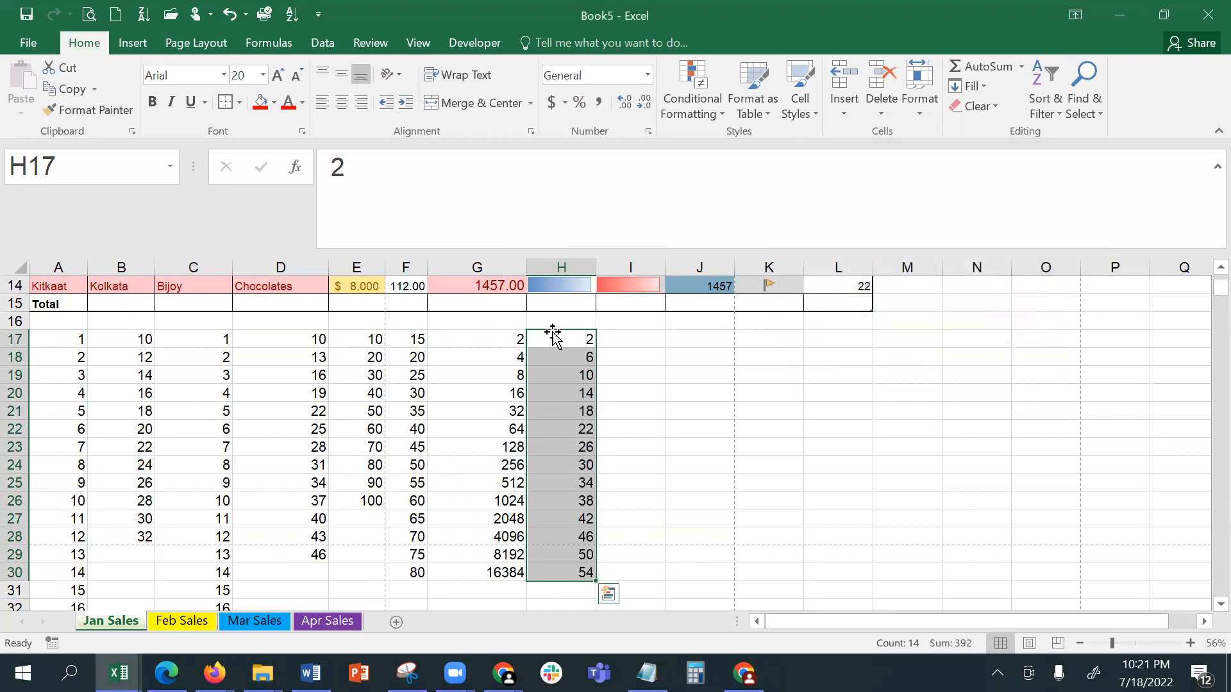
# Step: Fill H17:H30 with a growth series in columns using step value 4, and widen column H slightly to fit the numbers
pyautogui.click(969, 86)
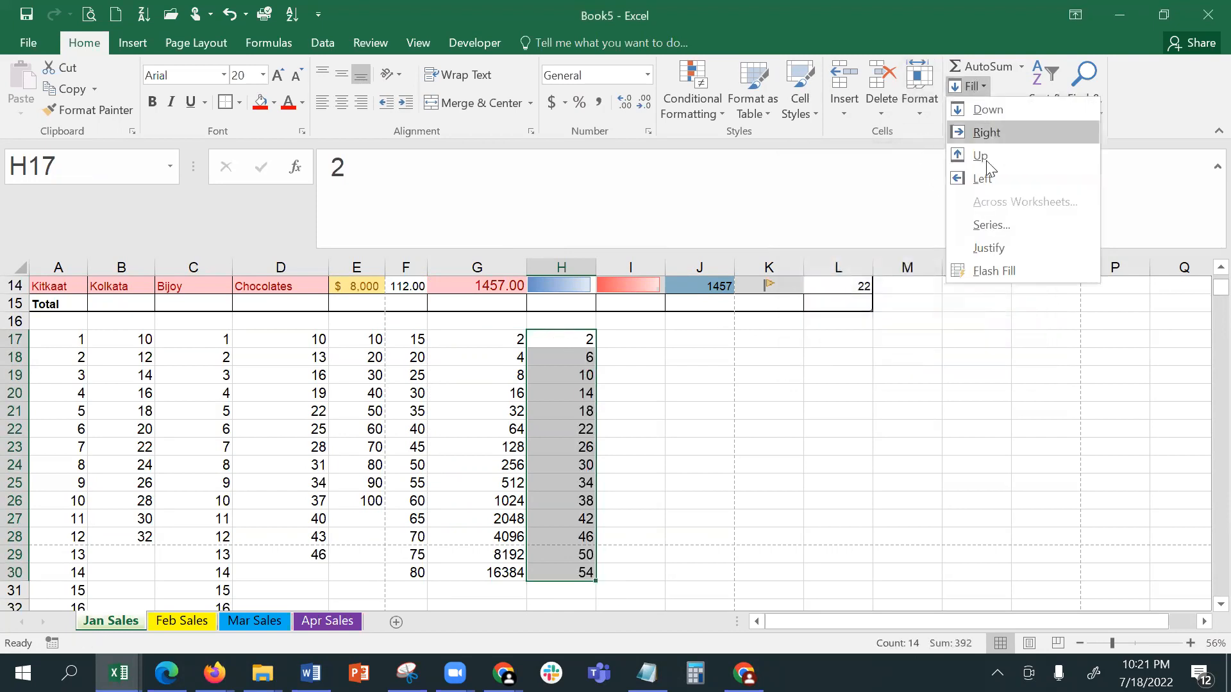
pyautogui.click(991, 226)
pyautogui.click(921, 229)
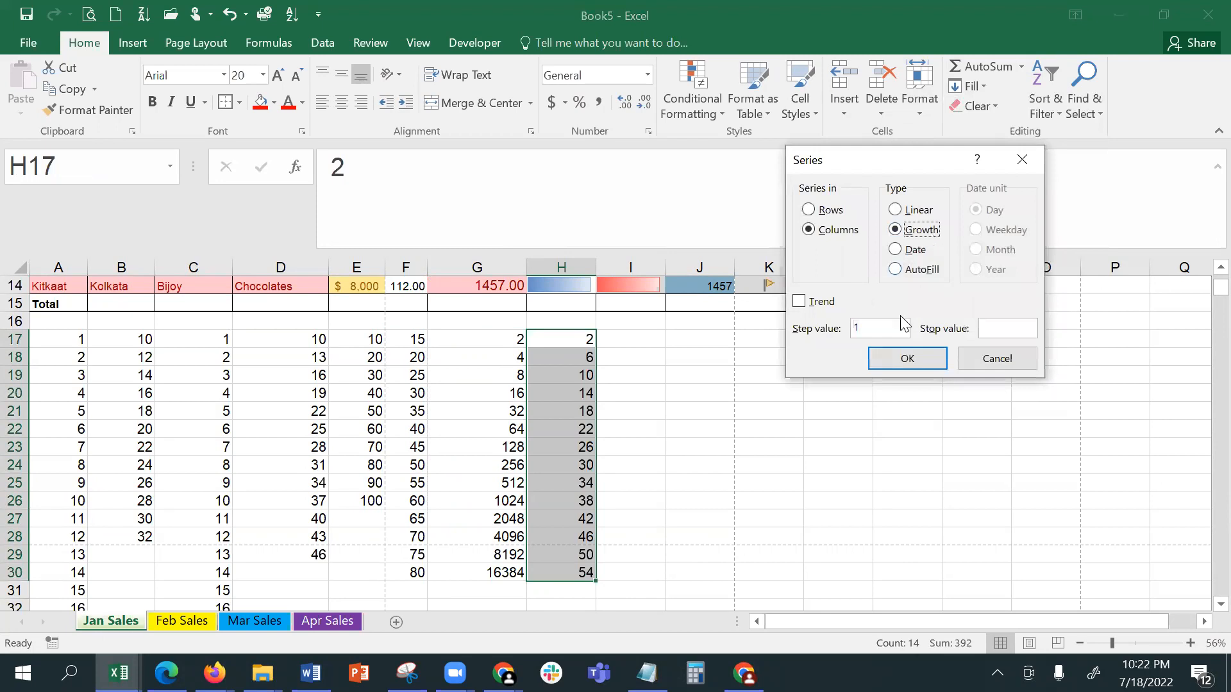
pyautogui.moveTo(861, 326); pyautogui.dragTo(838, 326)
pyautogui.write('4')
pyautogui.click(907, 359)
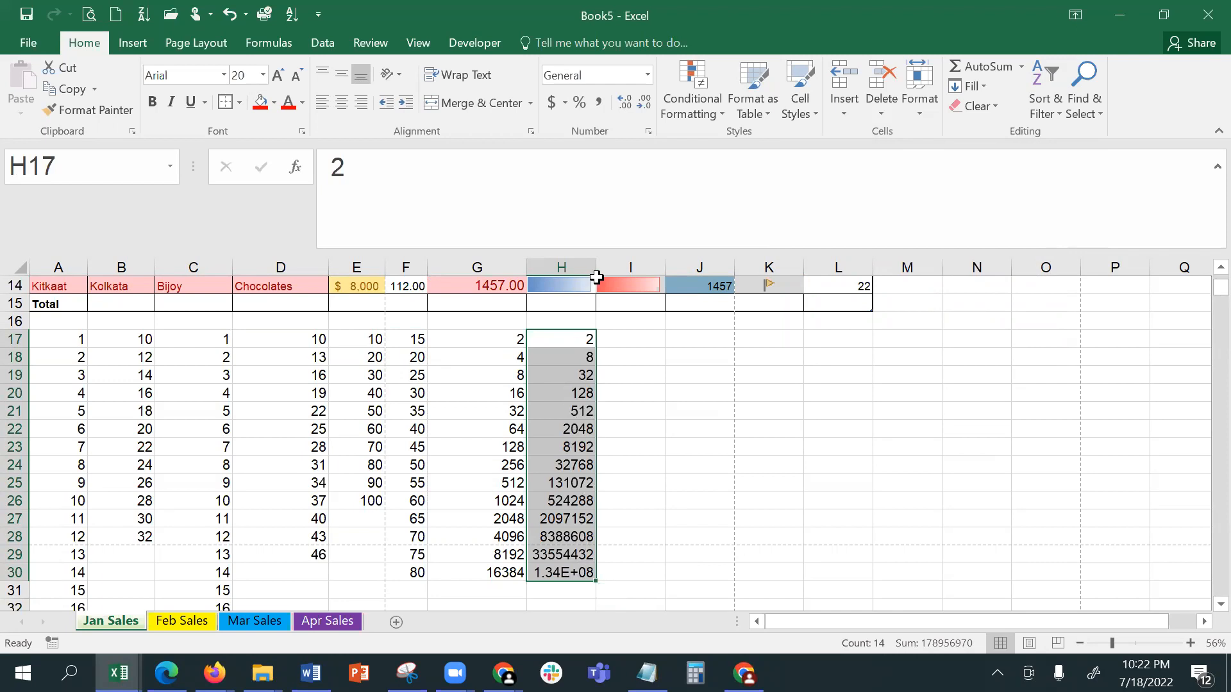
pyautogui.moveTo(596, 259); pyautogui.dragTo(602, 262)
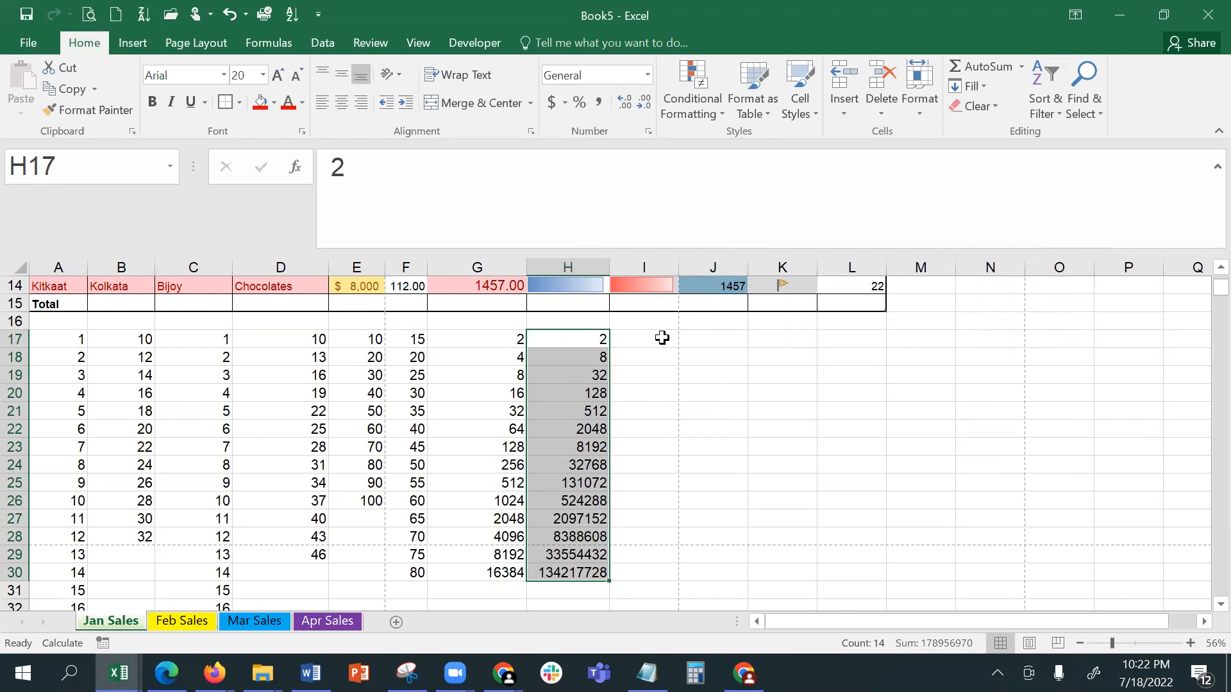
# Step: Enter the date 1/1/2020 in cell I17
pyautogui.click(662, 337)
pyautogui.write('1/1')
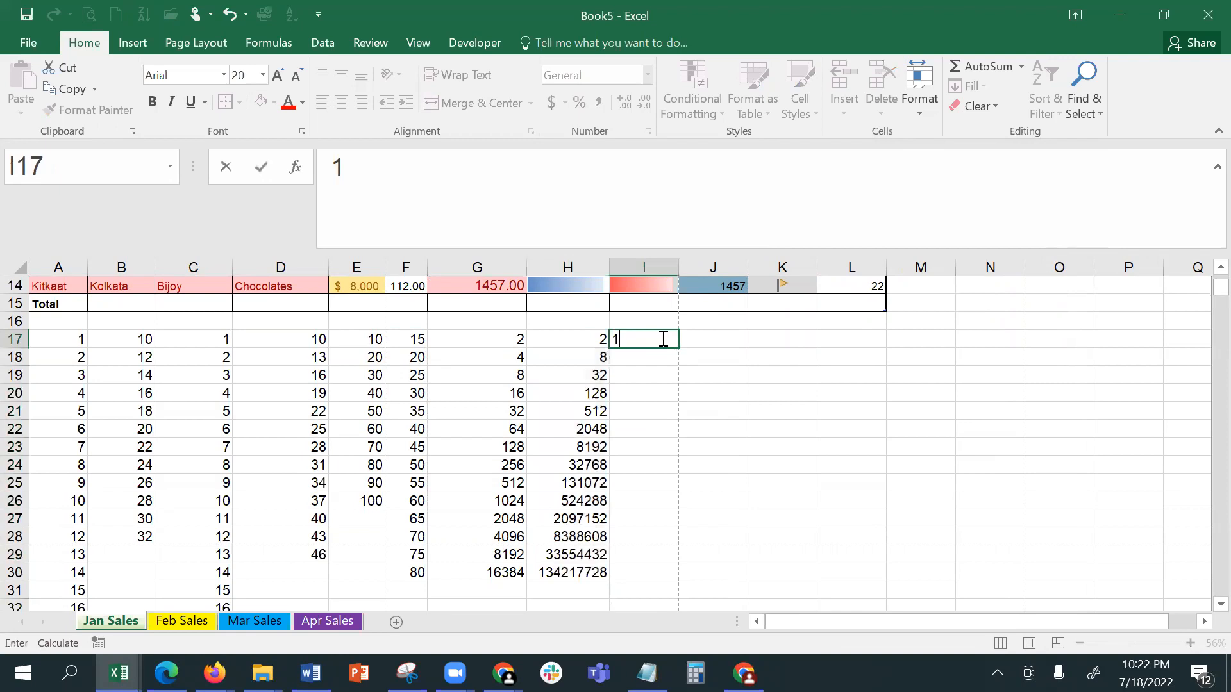
pyautogui.write('202')
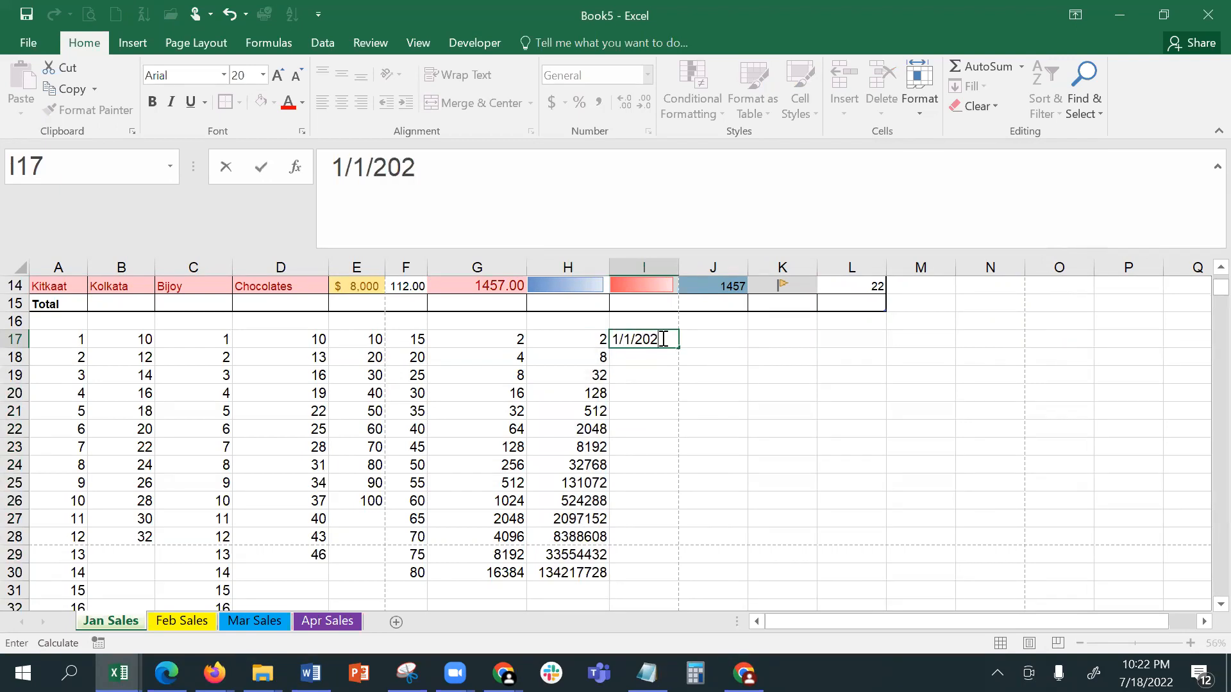
pyautogui.write('0')
pyautogui.press('Return')
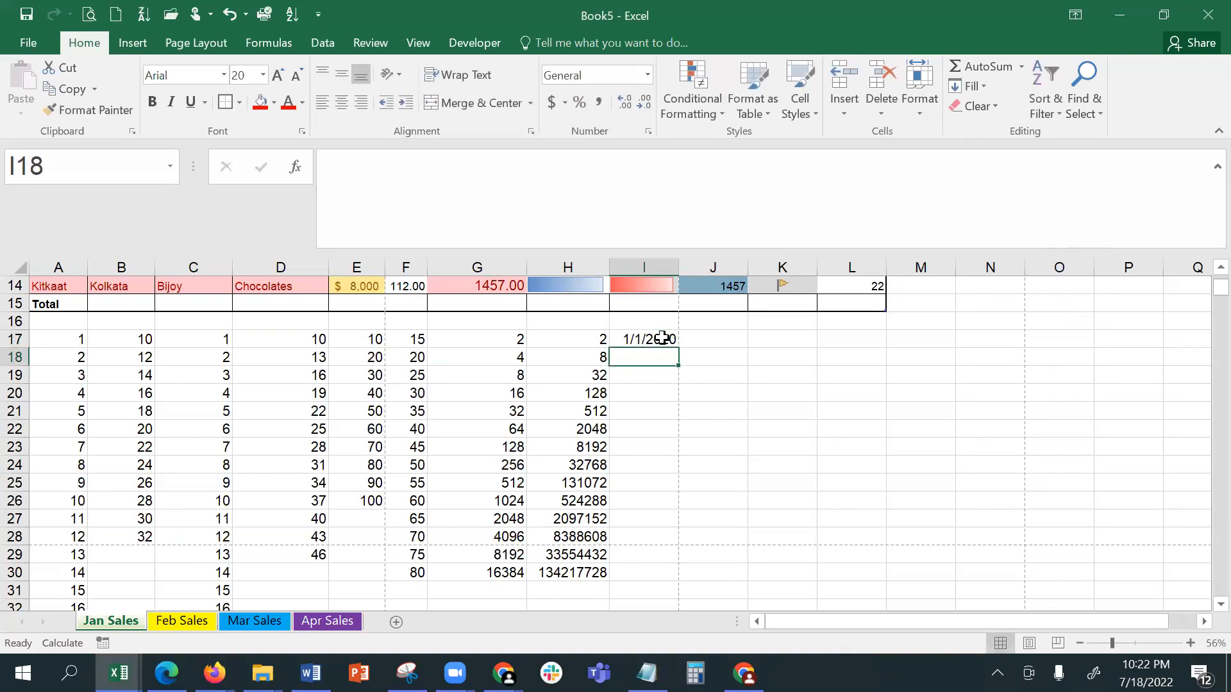
# Step: Change the date in cell I17 to 7/1/2022, editing its month and year
pyautogui.click(663, 337)
pyautogui.click(345, 168)
pyautogui.press('BackSpace')
pyautogui.write('7')
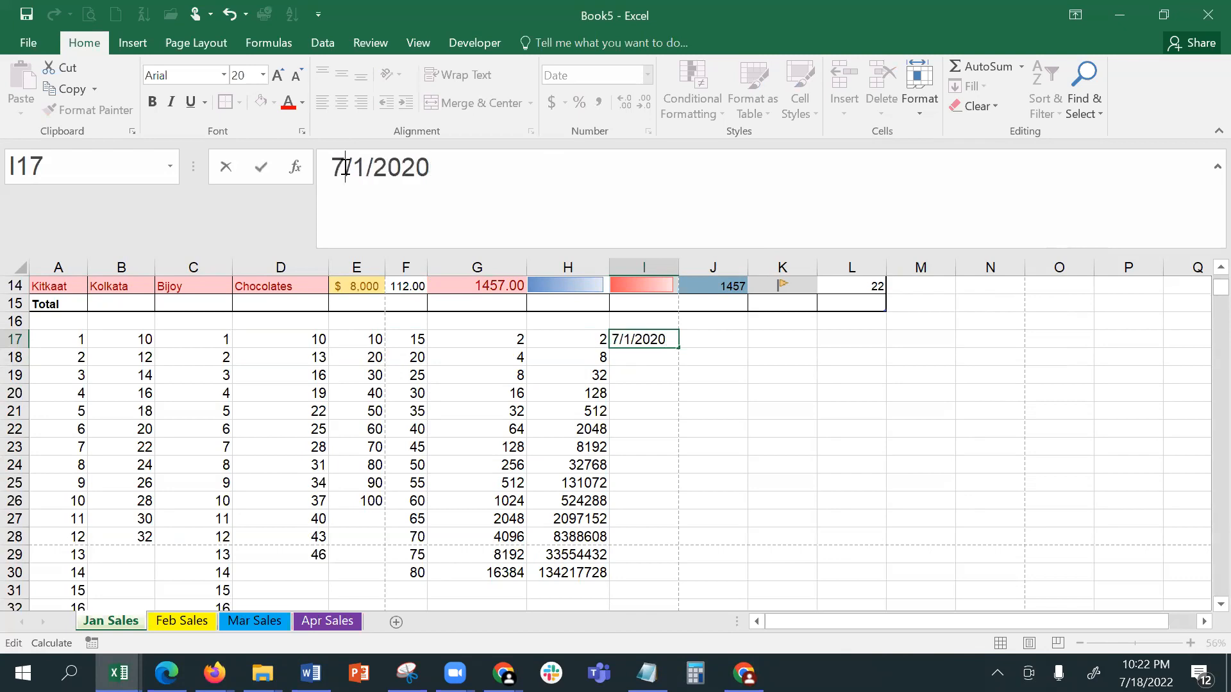
pyautogui.press('BackSpace')
pyautogui.write('2')
pyautogui.press('Return')
pyautogui.press('Up')
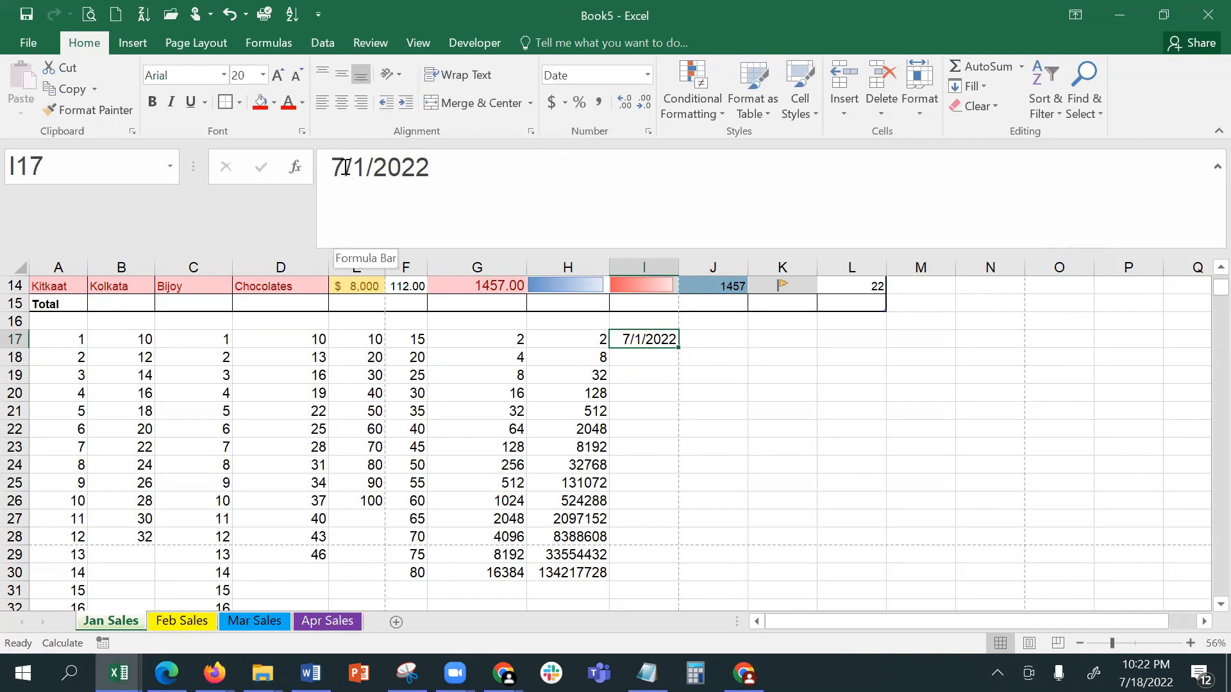
# Step: Try filling a daily date series in rows from I17 with step value 1 and stop value 7/31/2022, and undo it
pyautogui.click(976, 89)
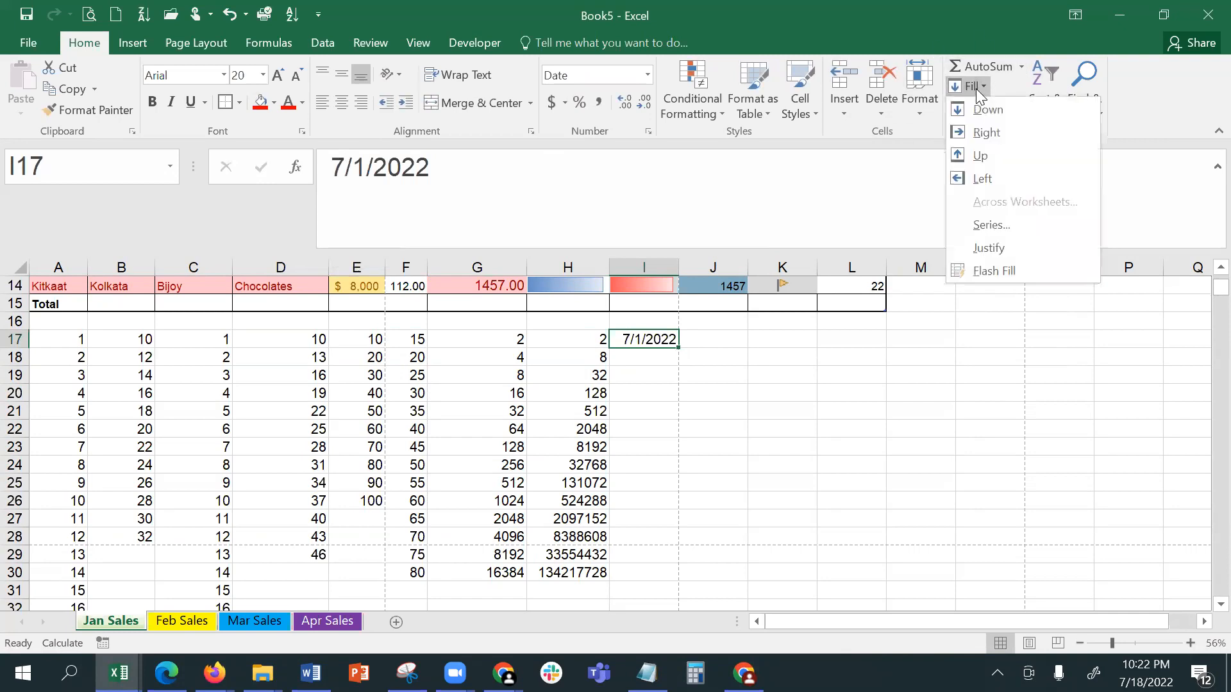
pyautogui.click(1010, 227)
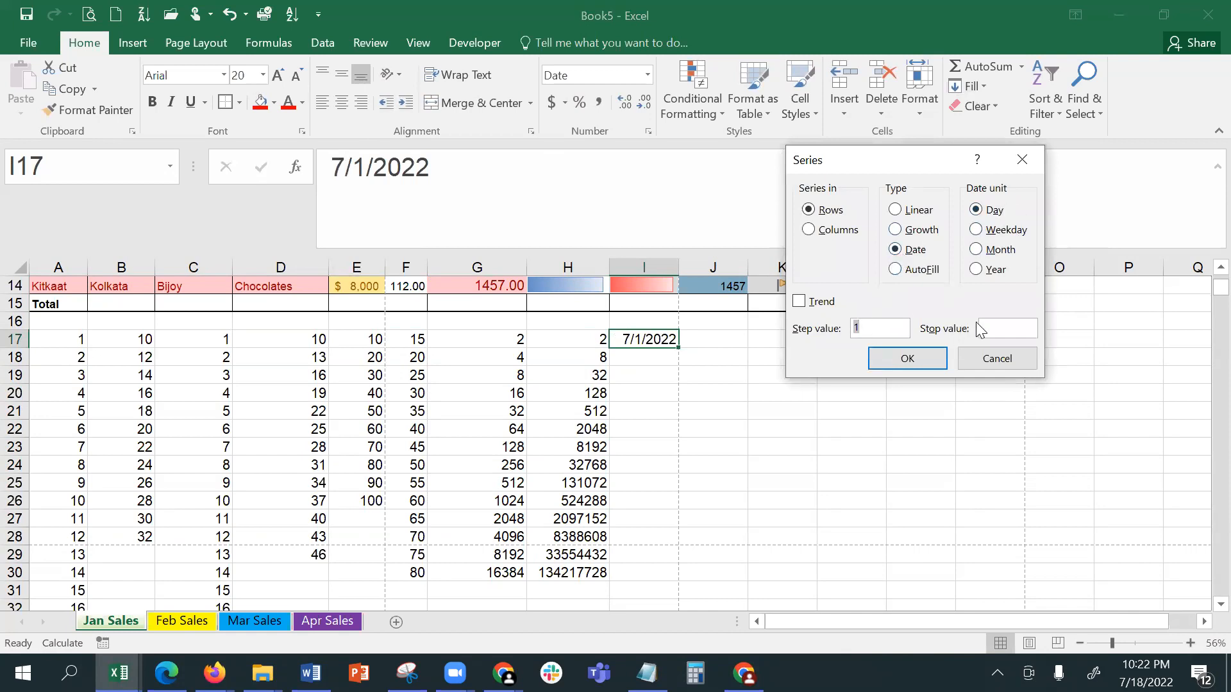
pyautogui.click(1011, 332)
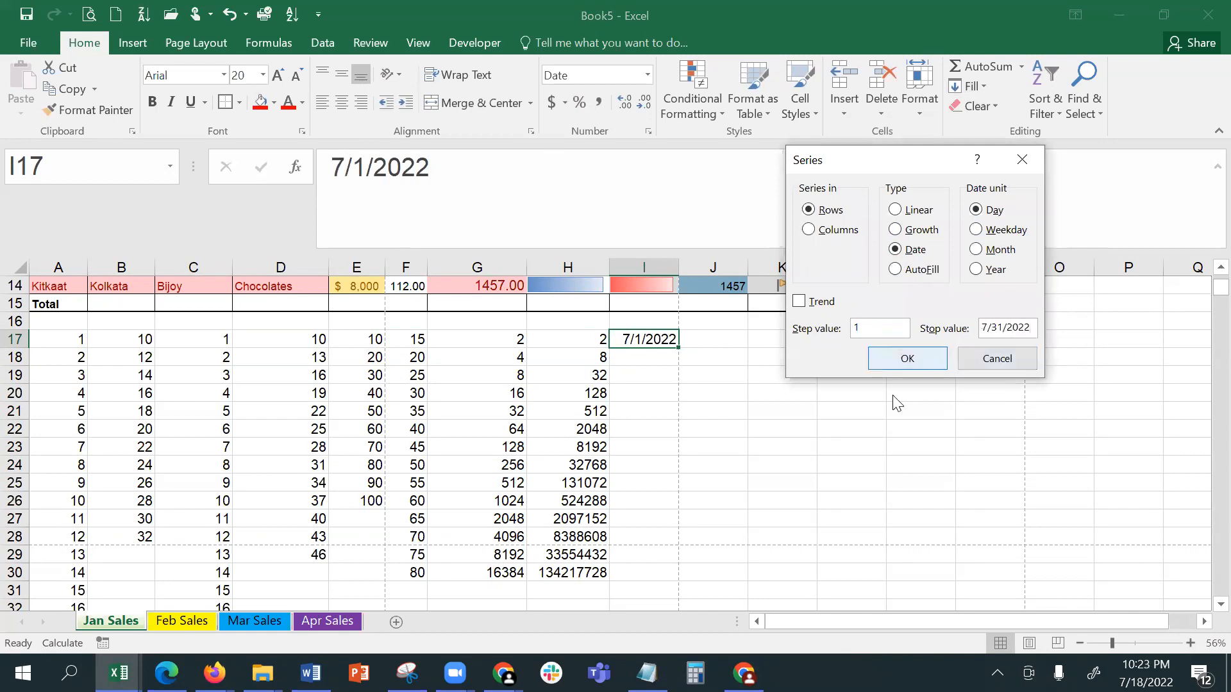
pyautogui.click(907, 358)
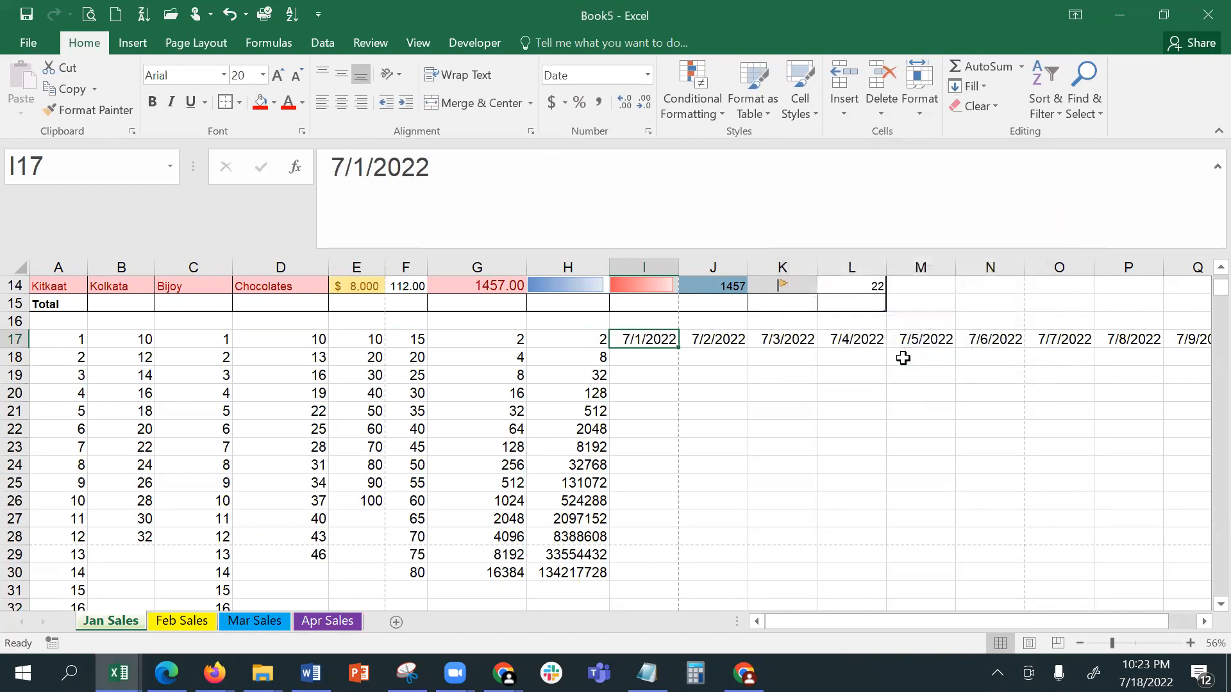
pyautogui.hotkey('ctrl', 'z')
# Step: Fill a daily date series in columns from I17 with step value 1 and stop value 7/31/2022, and check the filled dates
pyautogui.click(979, 89)
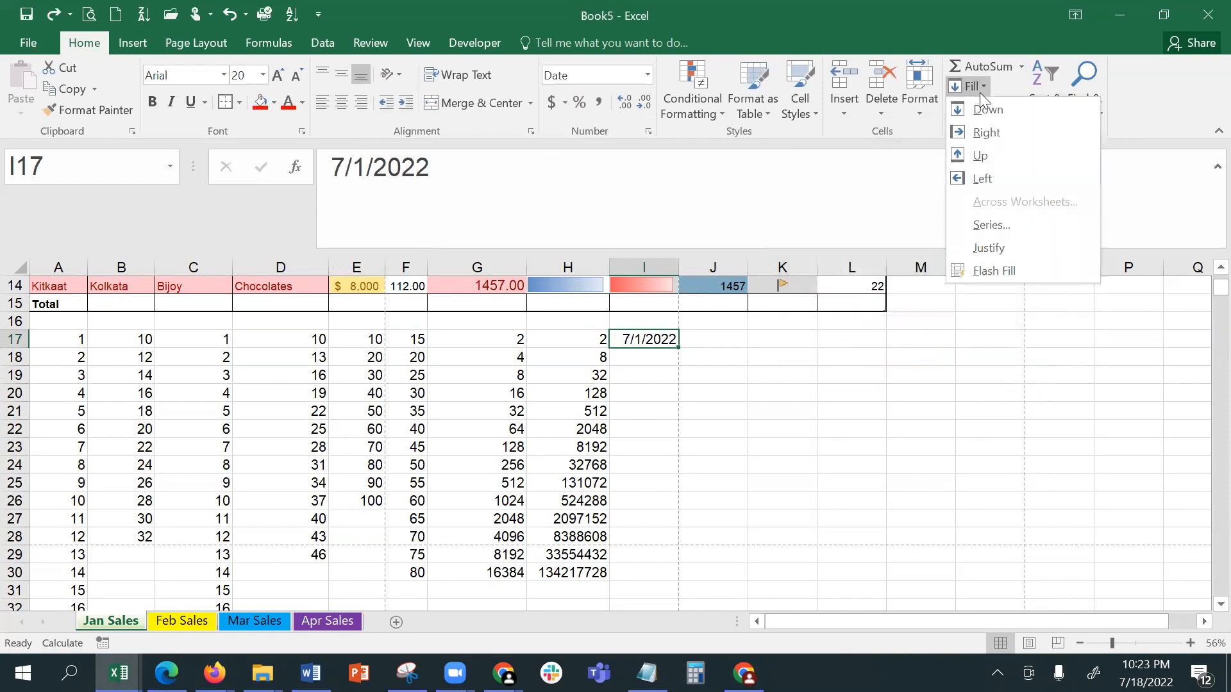
pyautogui.click(991, 228)
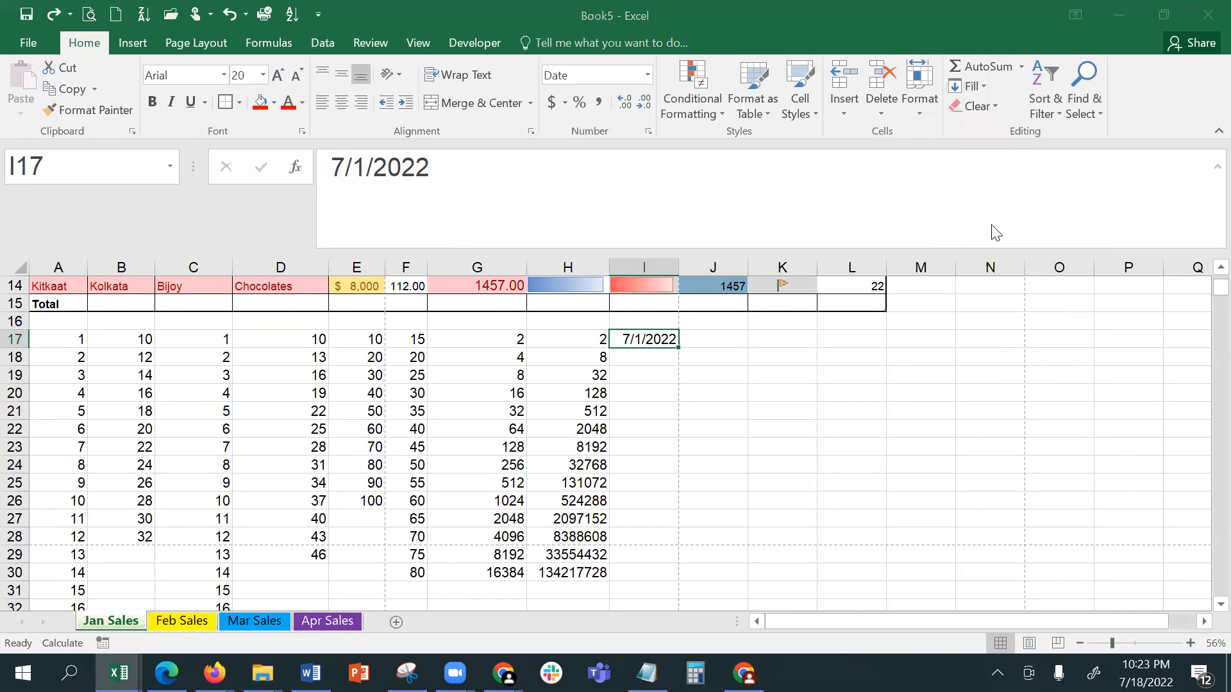
pyautogui.click(833, 230)
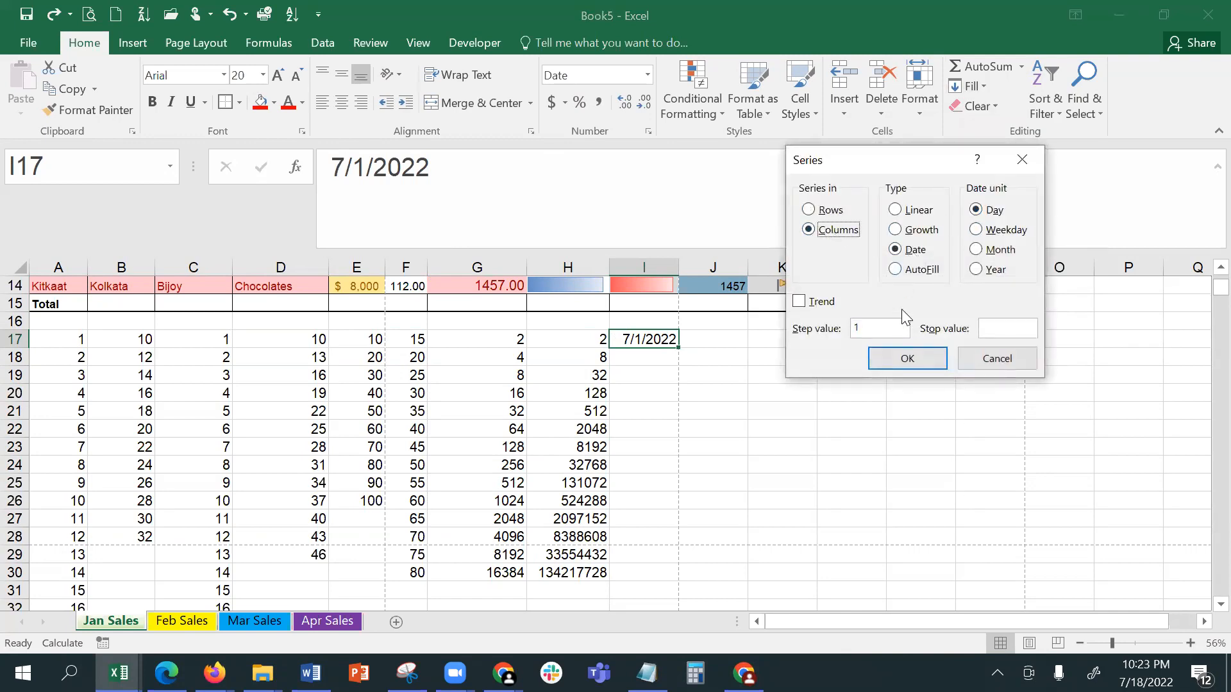
pyautogui.click(1000, 329)
pyautogui.write('7')
pyautogui.click(910, 357)
pyautogui.click(640, 372)
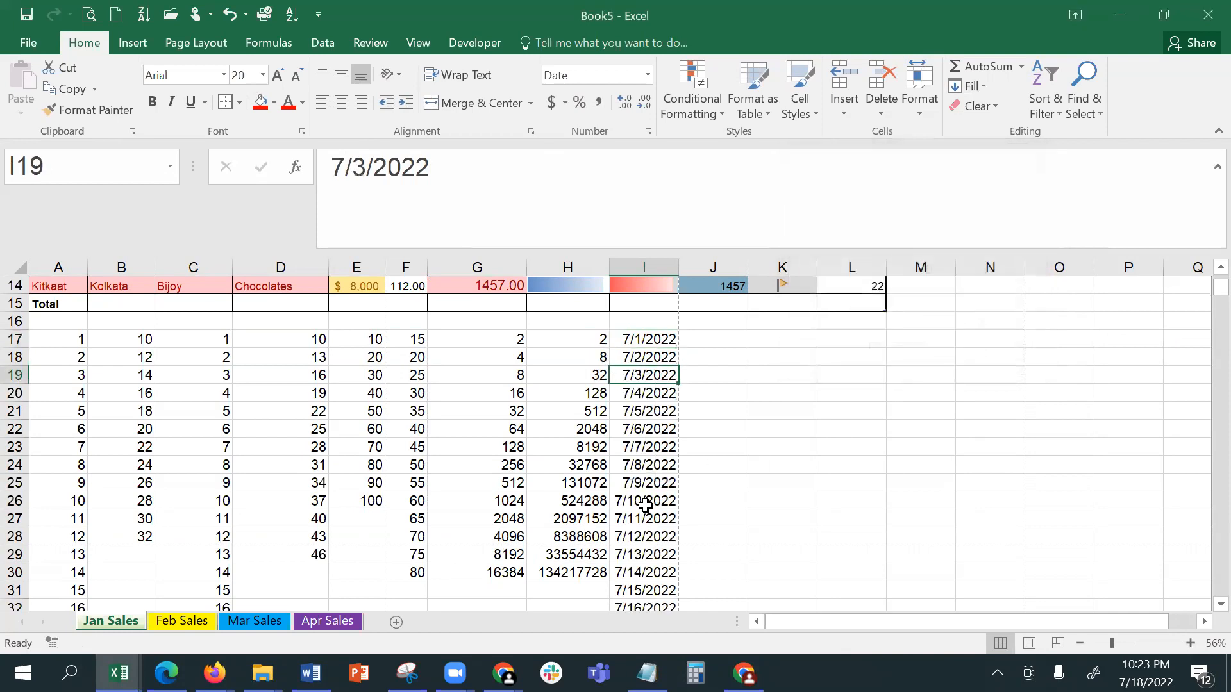
pyautogui.scroll(-10, 645, 506)
pyautogui.click(643, 339)
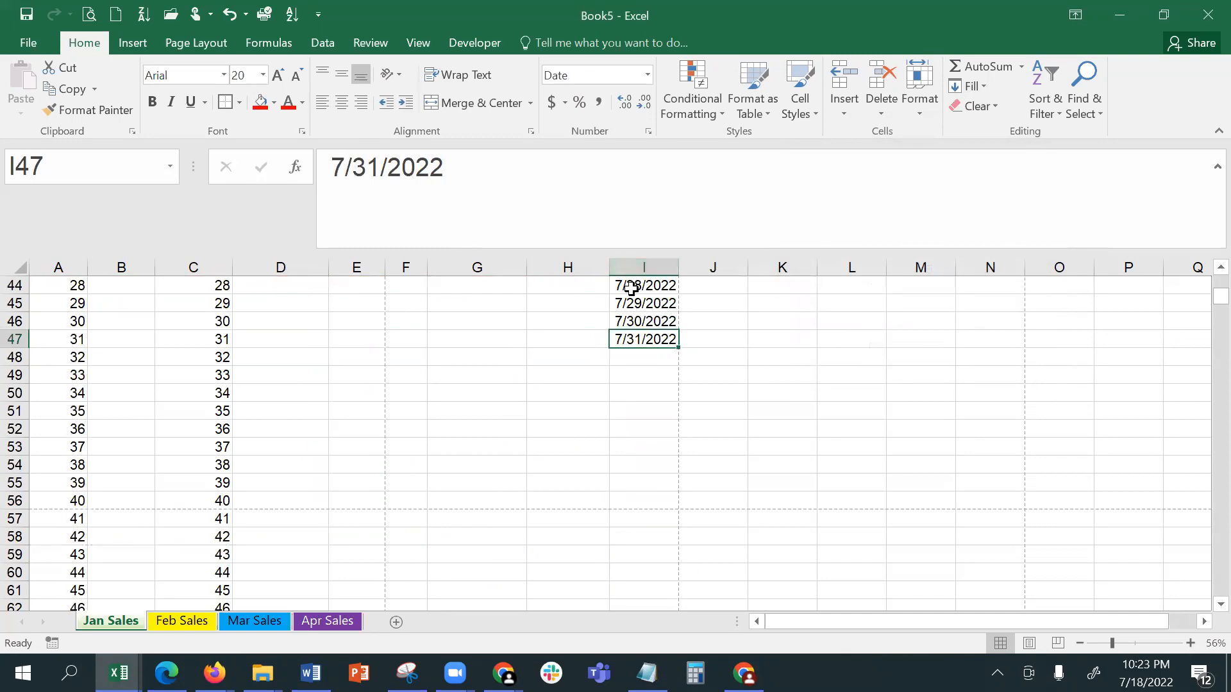
pyautogui.scroll(4, 643, 407)
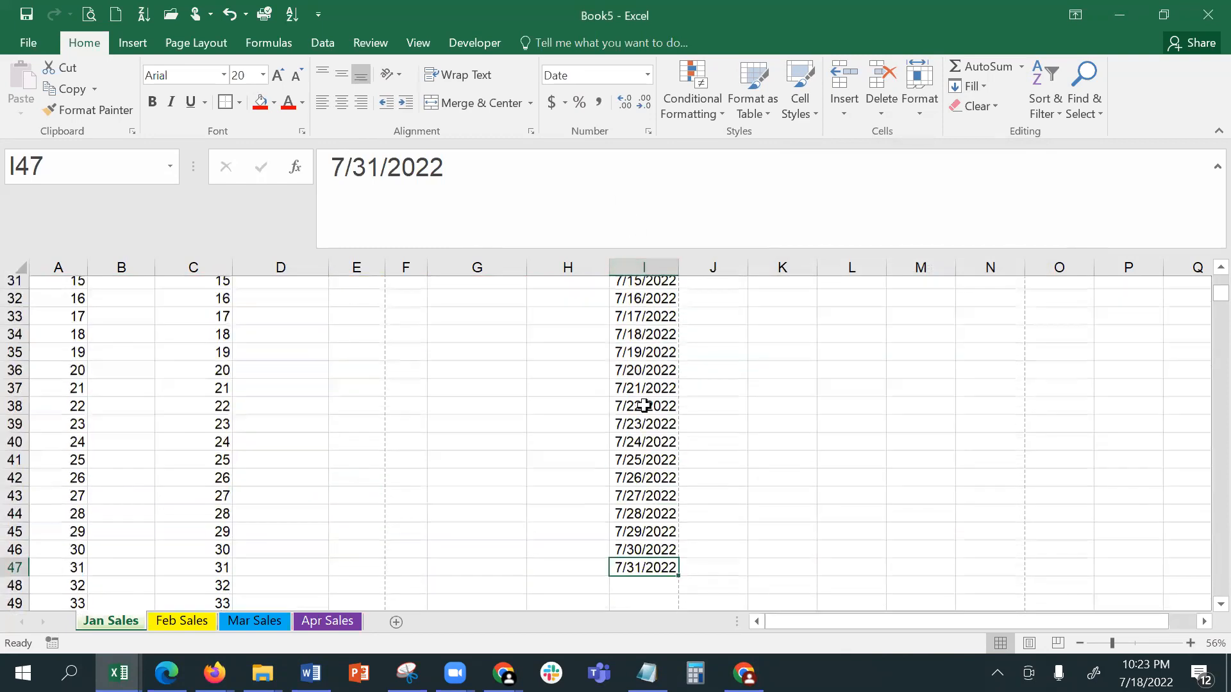
pyautogui.scroll(6, 644, 407)
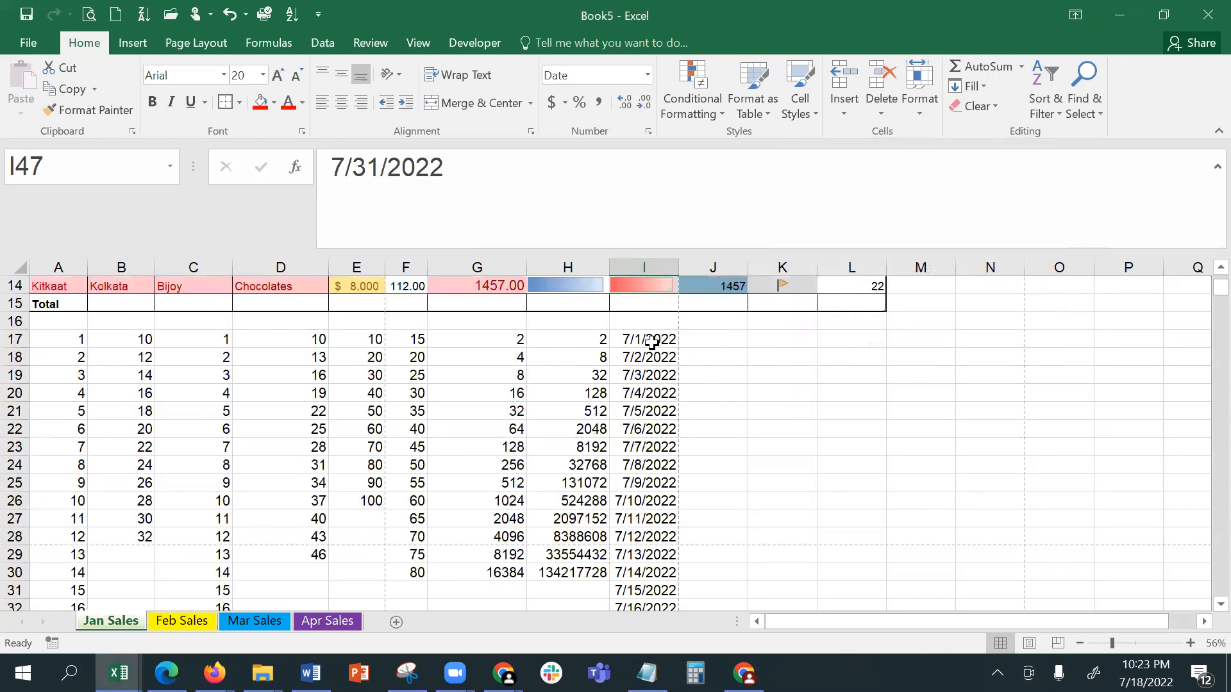
pyautogui.click(705, 337)
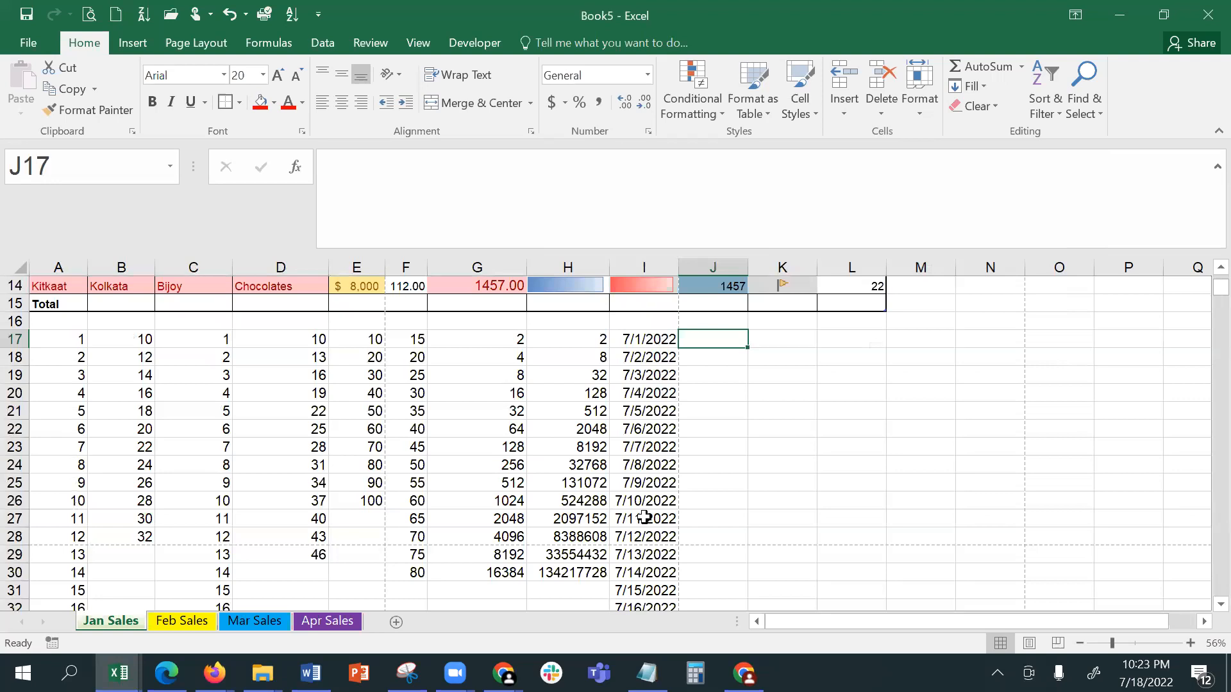
# Step: Enter the date 1/1/2020 in cell J17
pyautogui.write('1/1/2020')
pyautogui.press('Return')
pyautogui.press('Up')
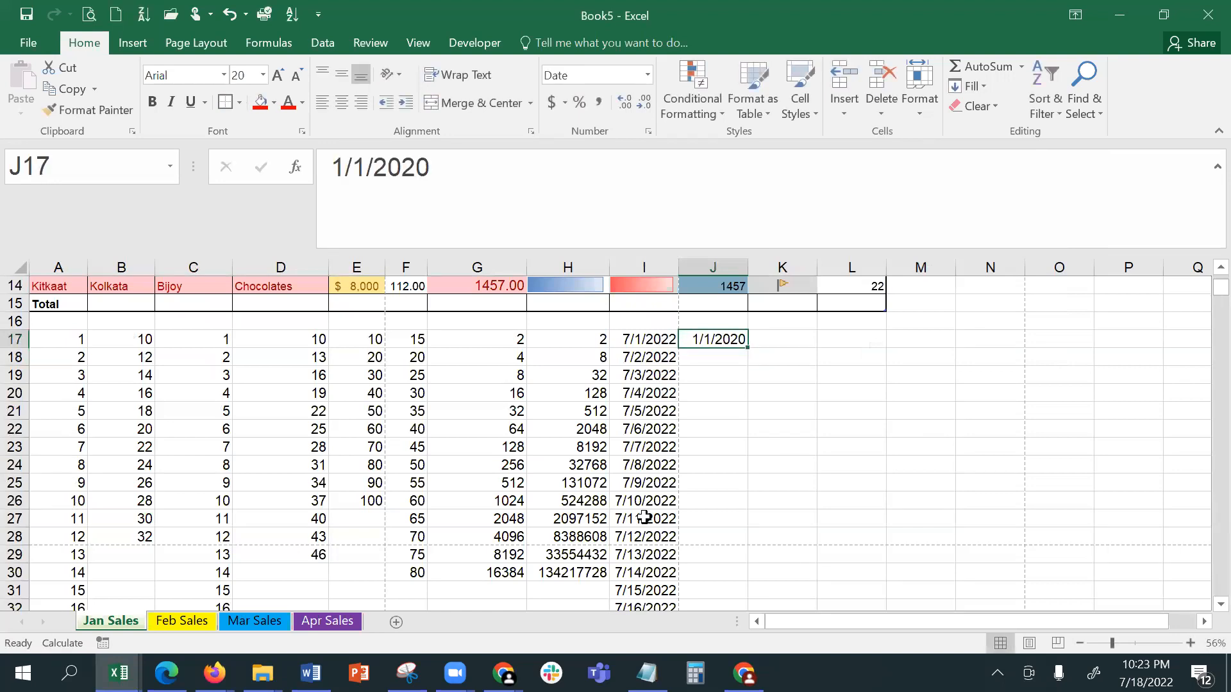
# Step: Fill J17:J32 with a date series in columns, using the Day unit and step value 1
pyautogui.click(982, 88)
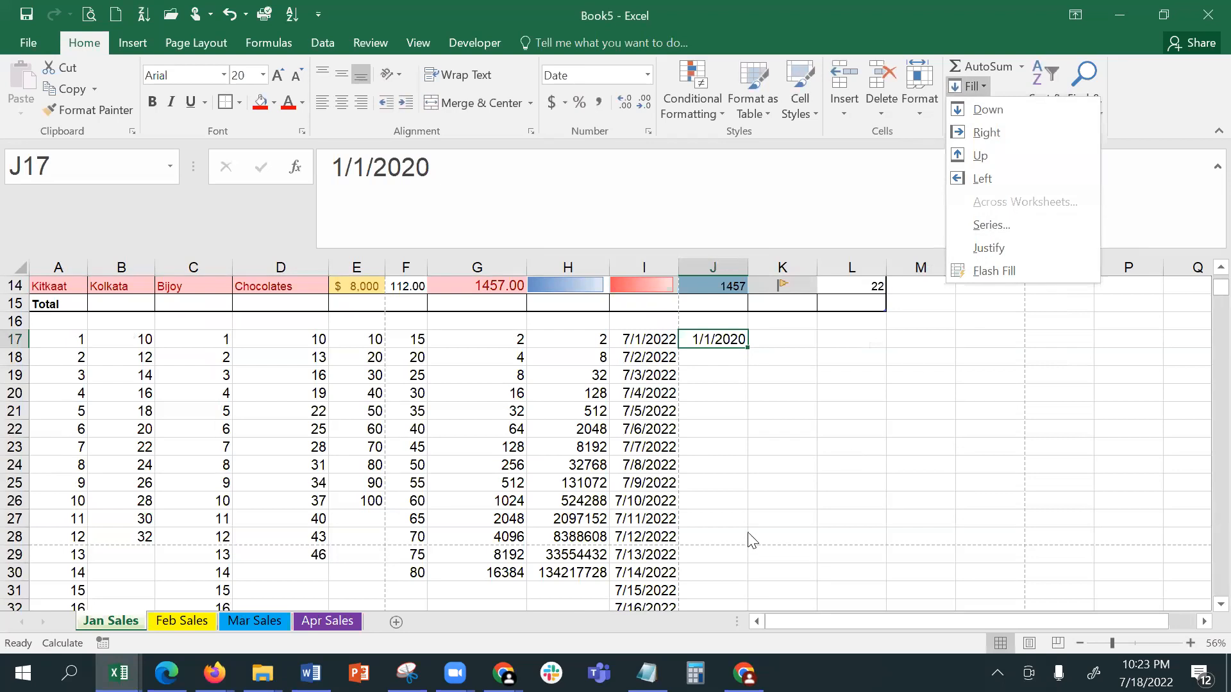
pyautogui.click(729, 532)
pyautogui.keyDown('shift'); pyautogui.click(725, 535); pyautogui.keyUp('shift')
pyautogui.moveTo(725, 535); pyautogui.dragTo(723, 608)
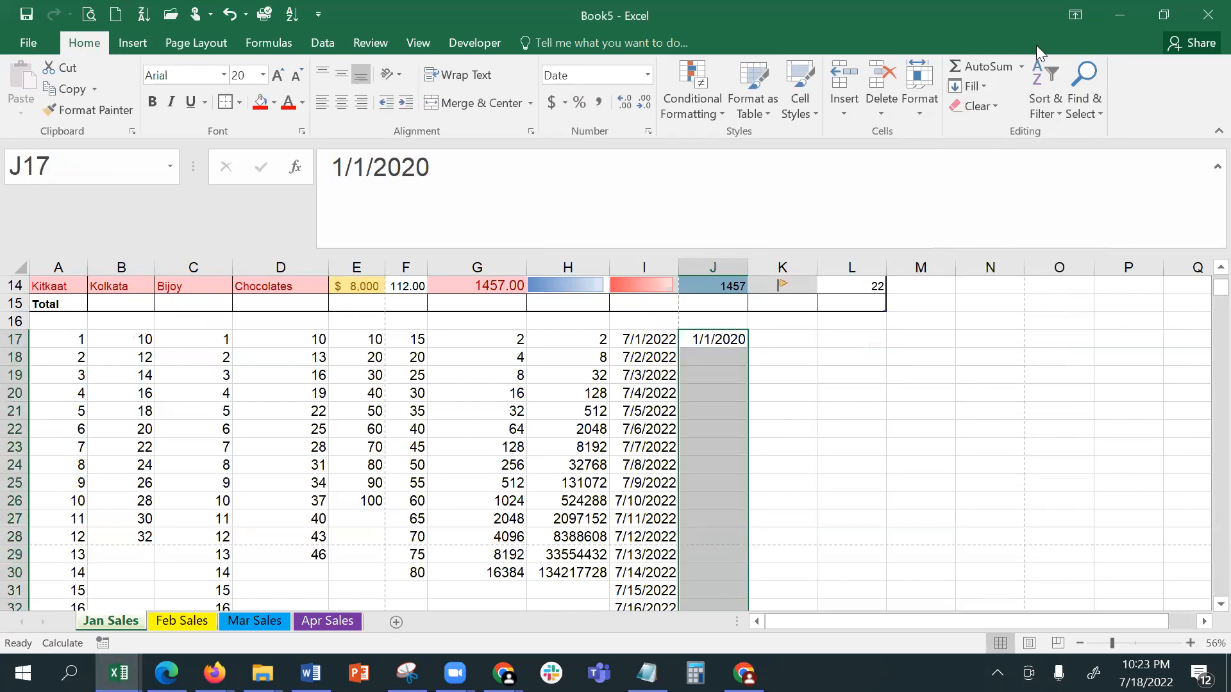
pyautogui.click(976, 83)
pyautogui.click(1003, 228)
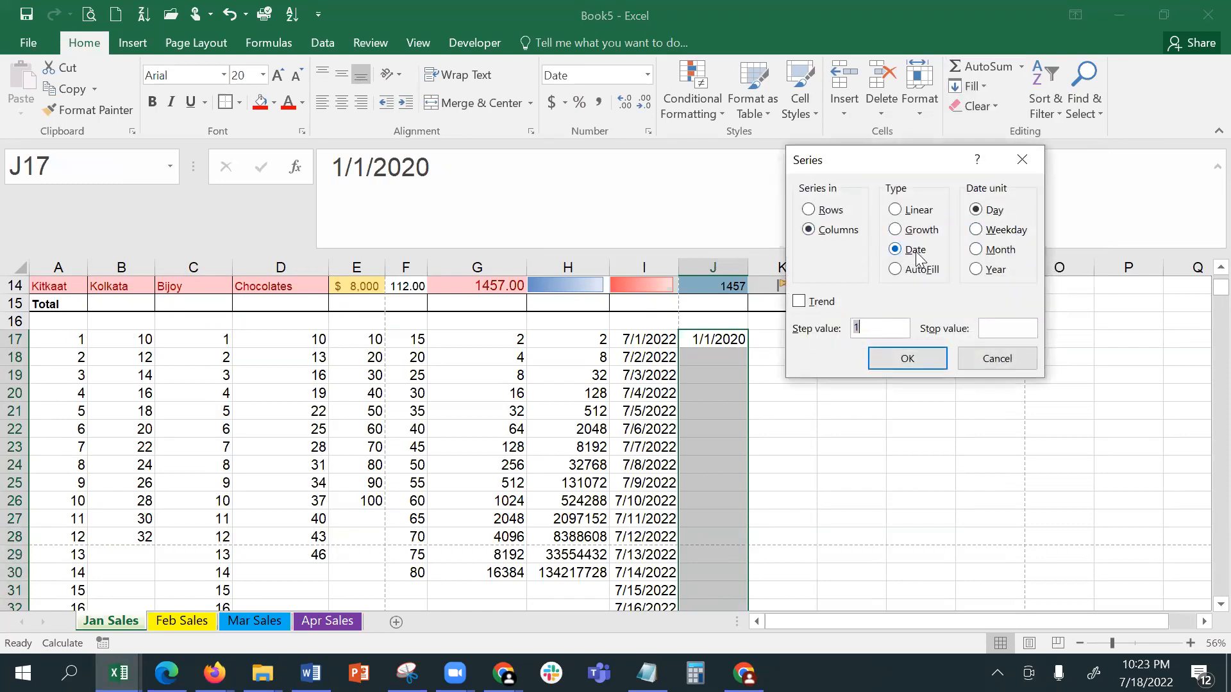
pyautogui.click(1008, 234)
pyautogui.click(986, 208)
pyautogui.click(918, 361)
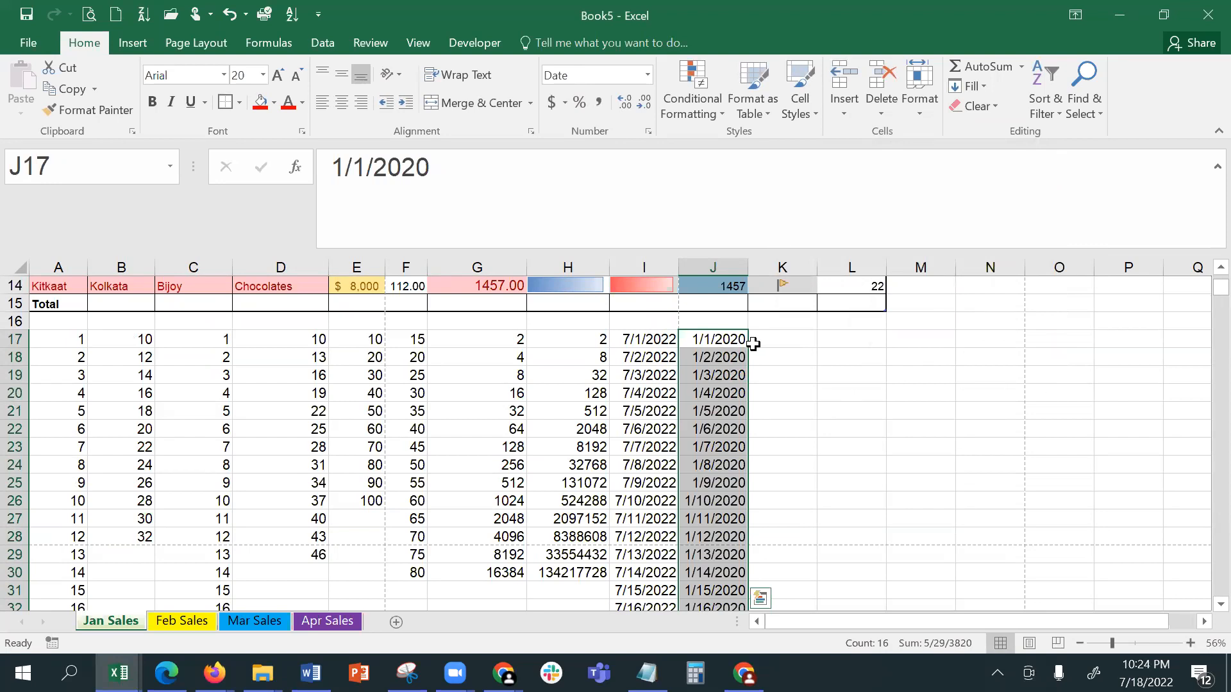
# Step: Enter the date 7/1/2022 in cell K17
pyautogui.click(779, 336)
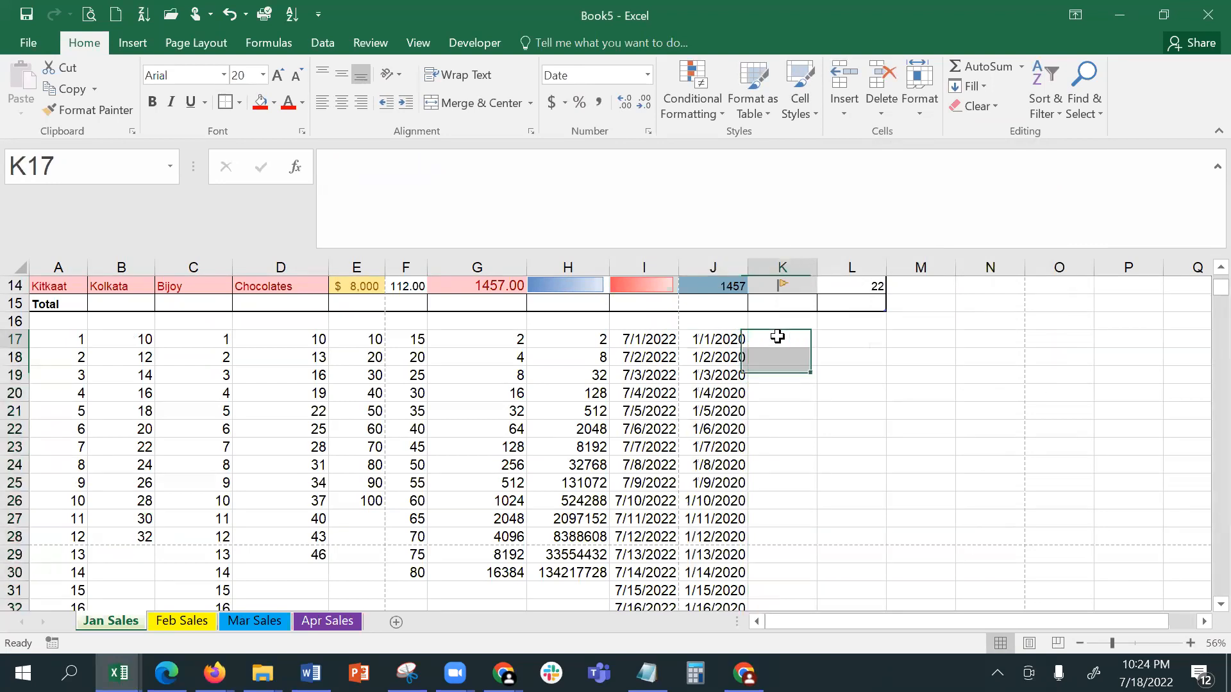
pyautogui.write('7')
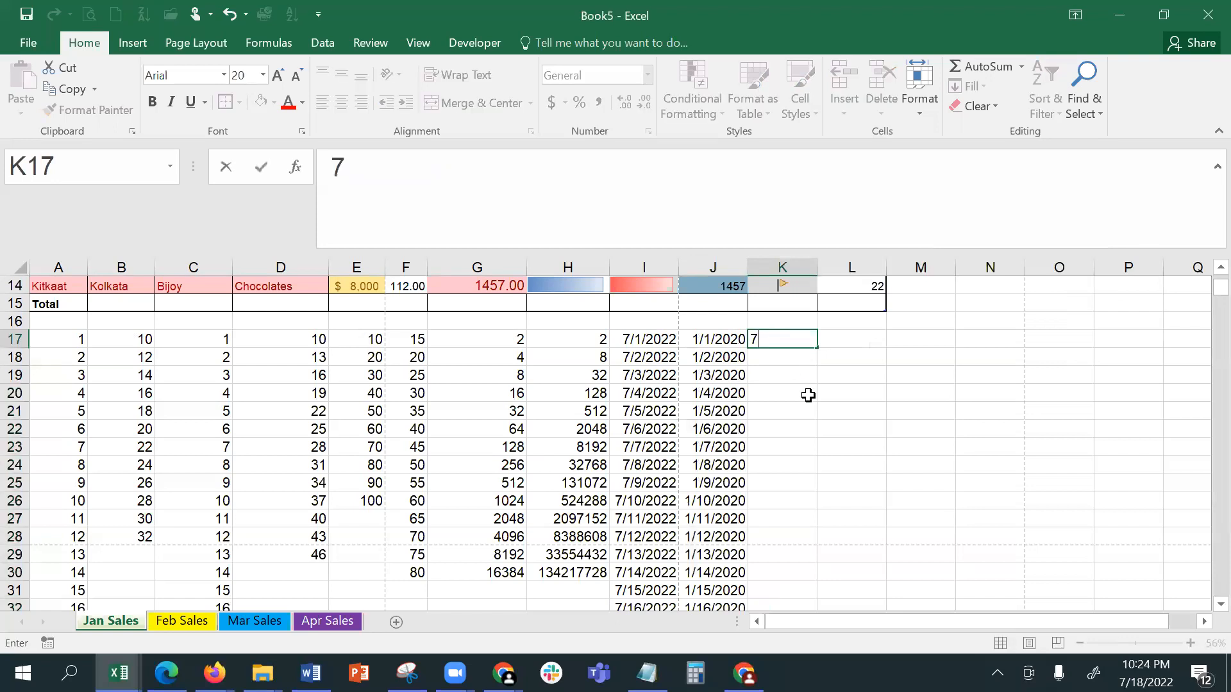
pyautogui.write('/1/202')
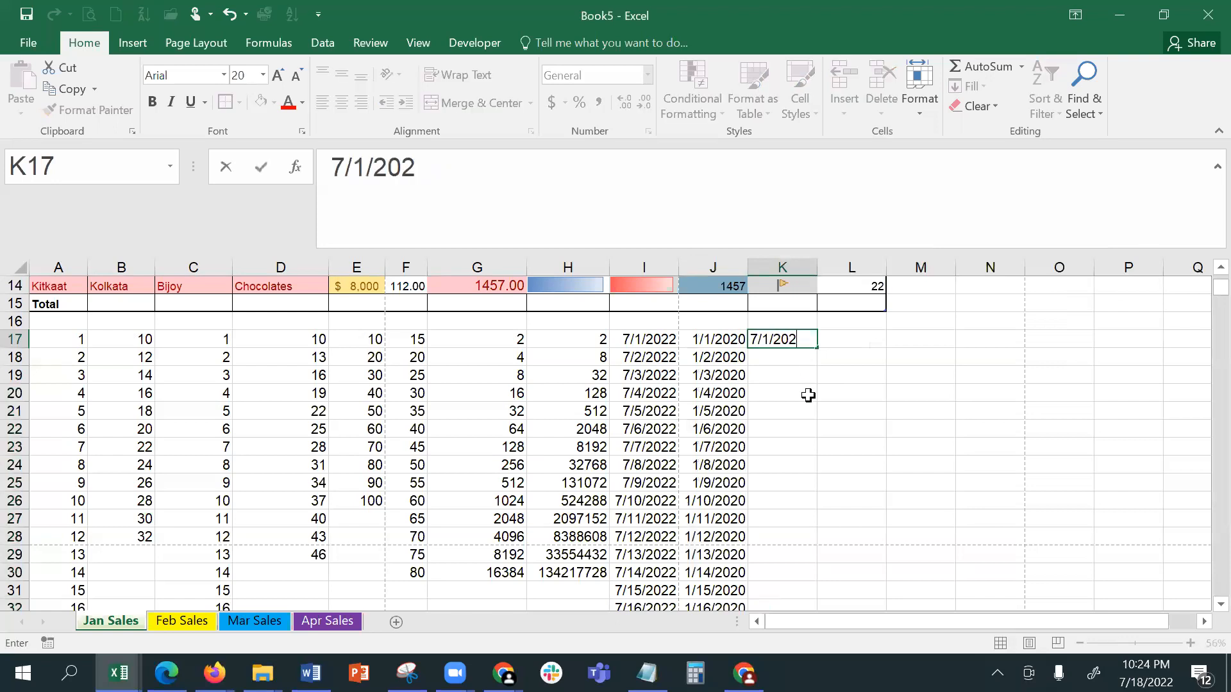
pyautogui.write('2')
pyautogui.press('Return')
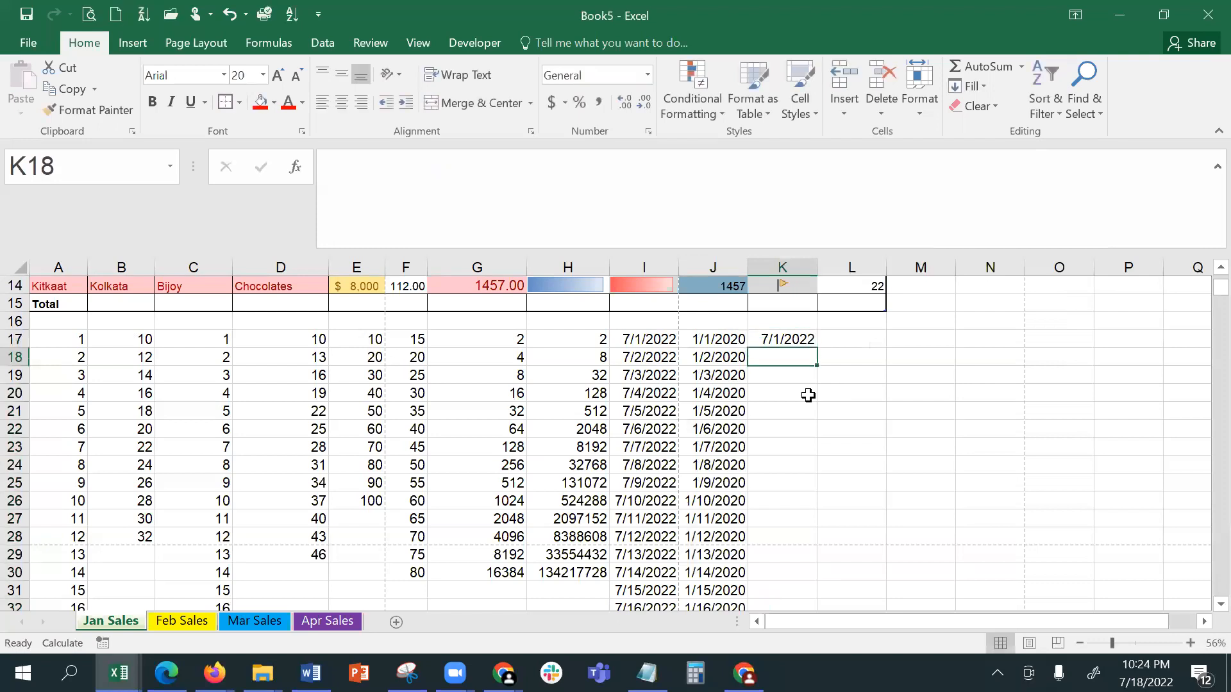
# Step: Fill K17:K32 with a date series using the Weekday unit and step value 1, and check the filled dates
pyautogui.moveTo(791, 340); pyautogui.dragTo(779, 603)
pyautogui.click(970, 88)
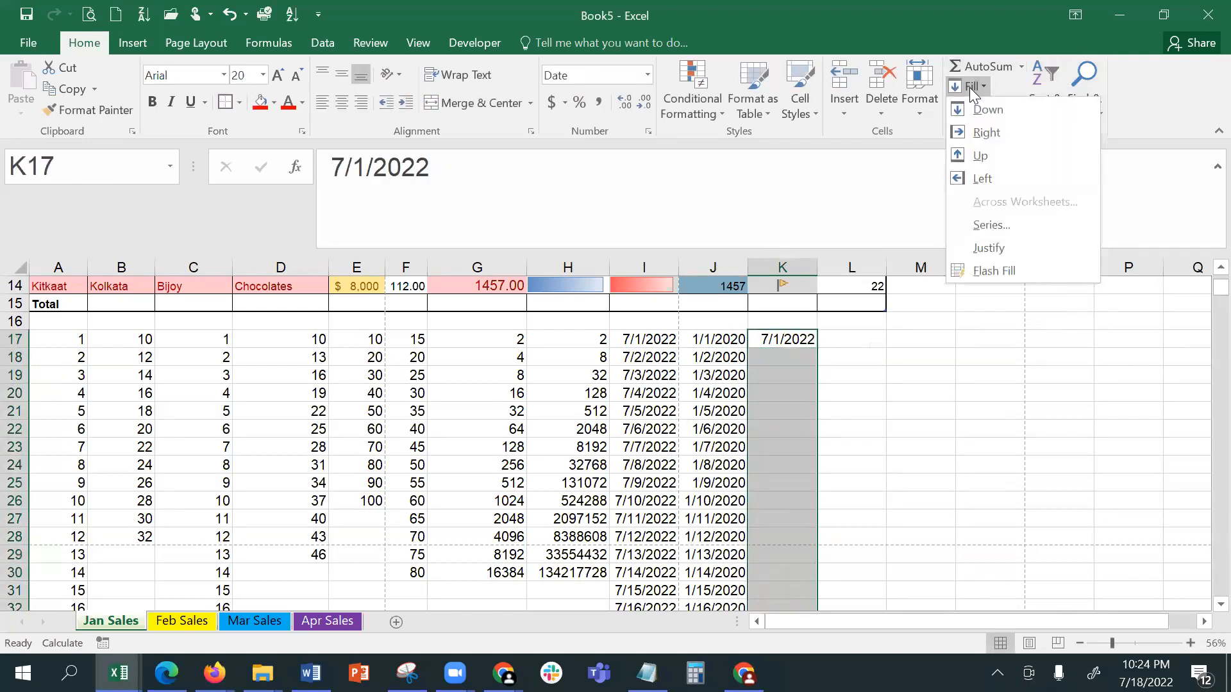
pyautogui.click(993, 226)
pyautogui.click(997, 232)
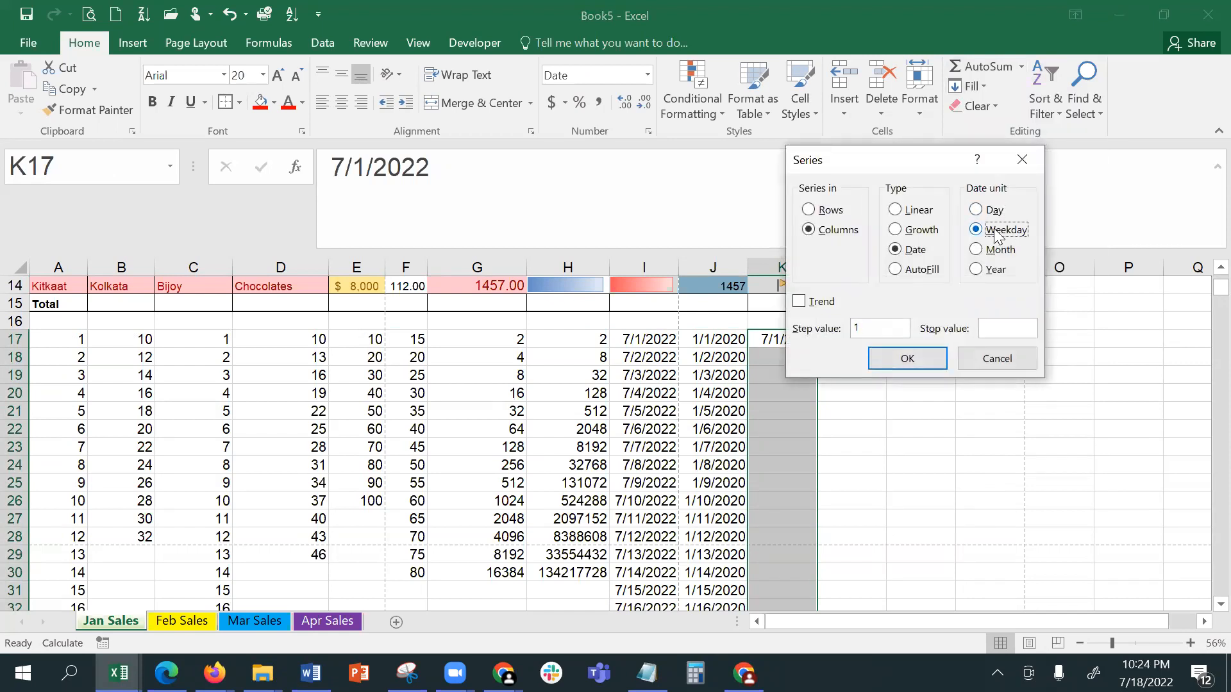
pyautogui.click(920, 351)
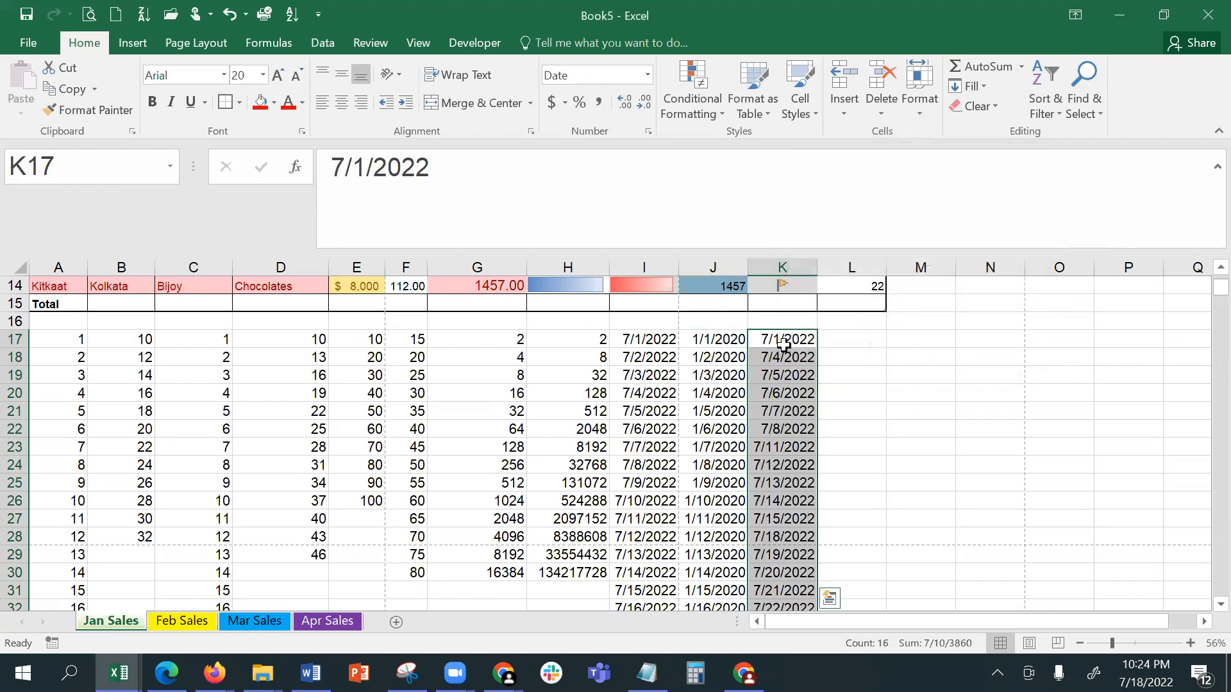
pyautogui.click(786, 341)
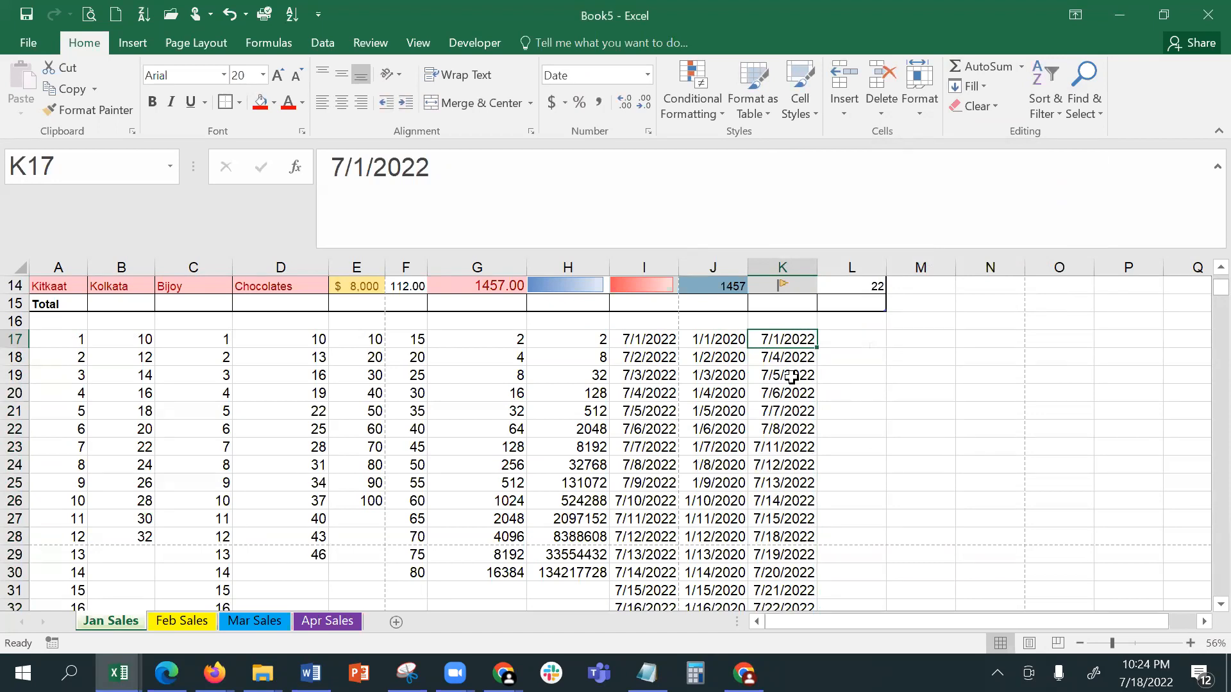
pyautogui.click(796, 414)
pyautogui.click(792, 428)
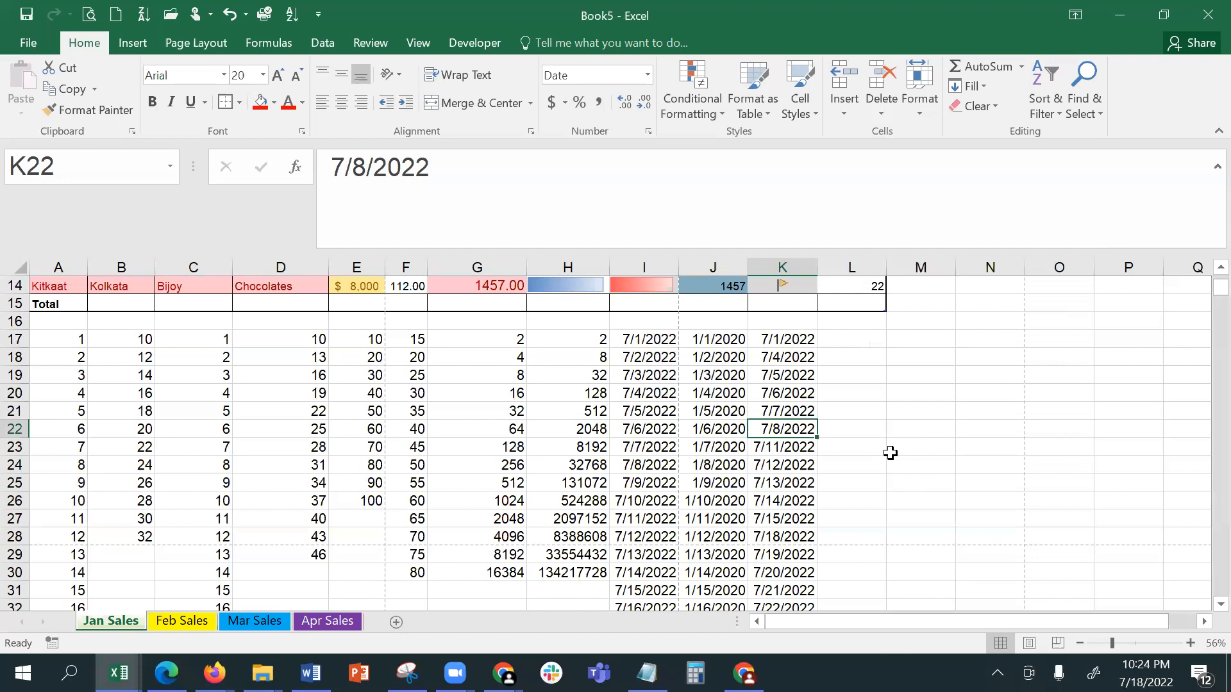
# Step: Enter the headings Day, Weedays and Month in cells J16, K16 and L16
pyautogui.click(713, 319)
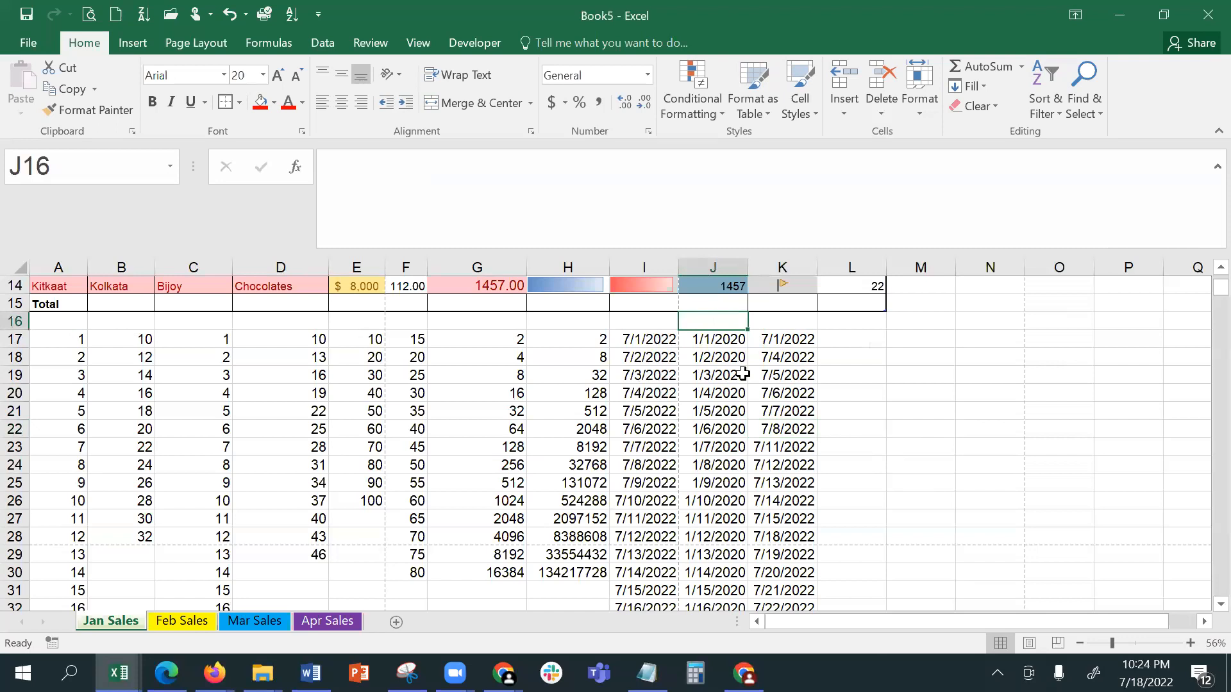
pyautogui.write('Day')
pyautogui.press('Tab')
pyautogui.write('Weeld')
pyautogui.press('BackSpace')
pyautogui.press('BackSpace')
pyautogui.write('days')
pyautogui.press('Tab')
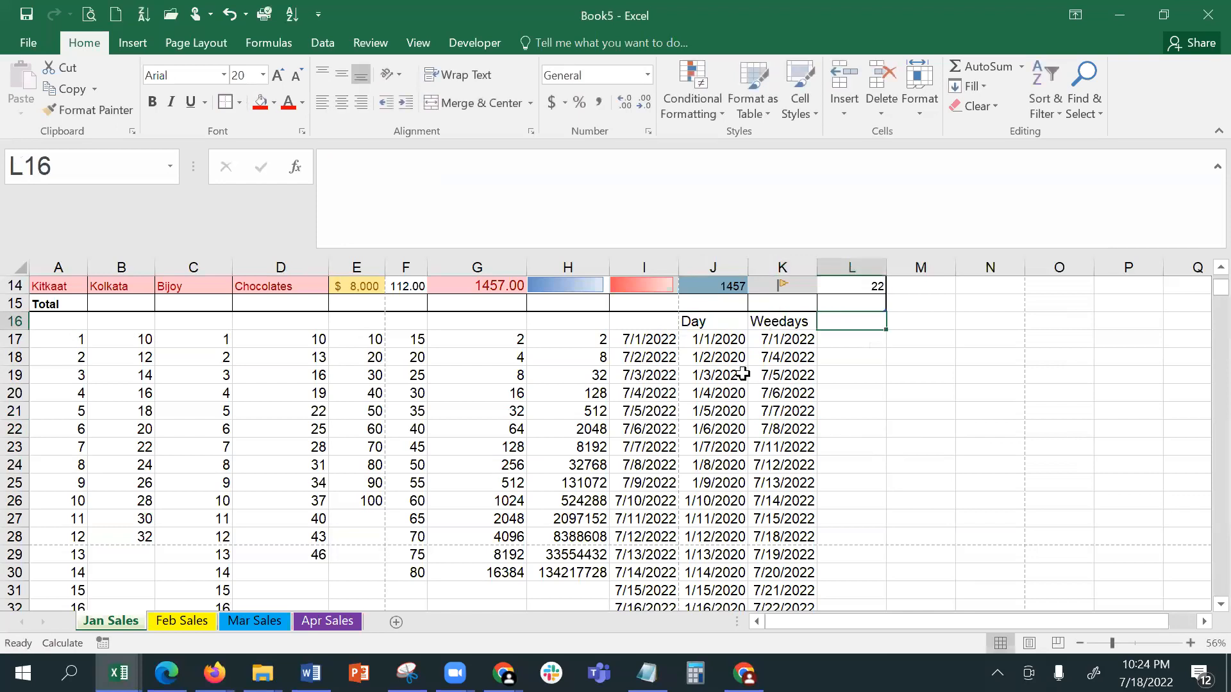
pyautogui.write('Month')
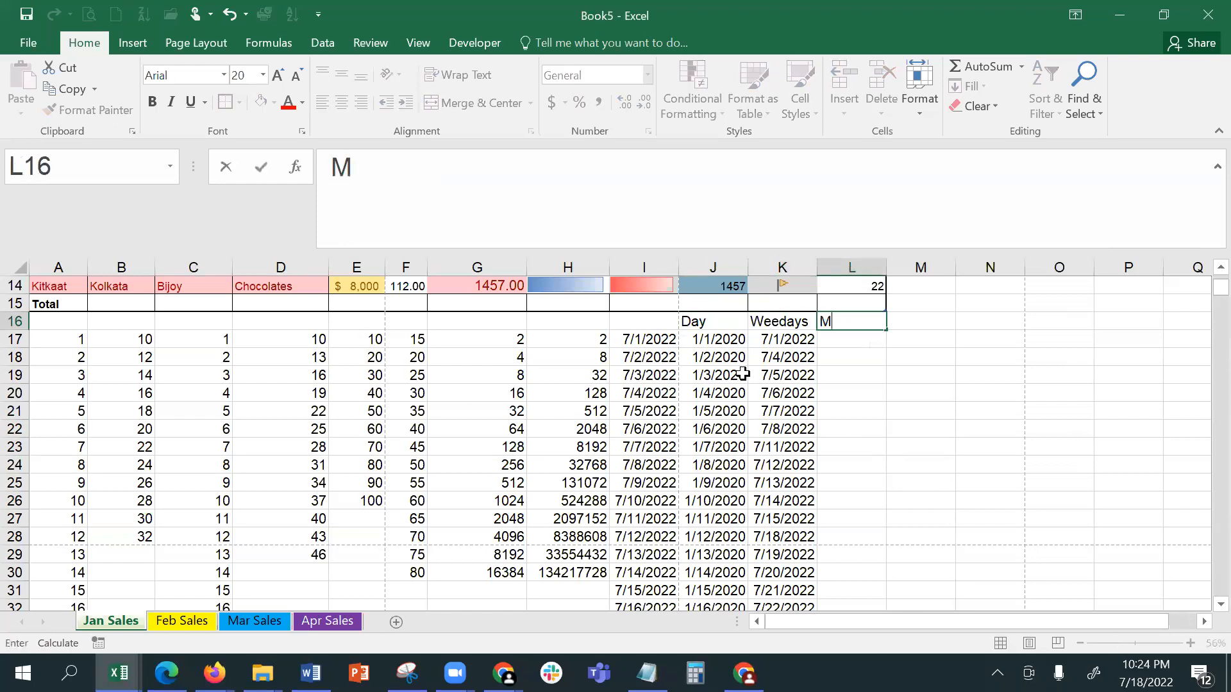
pyautogui.press('Return')
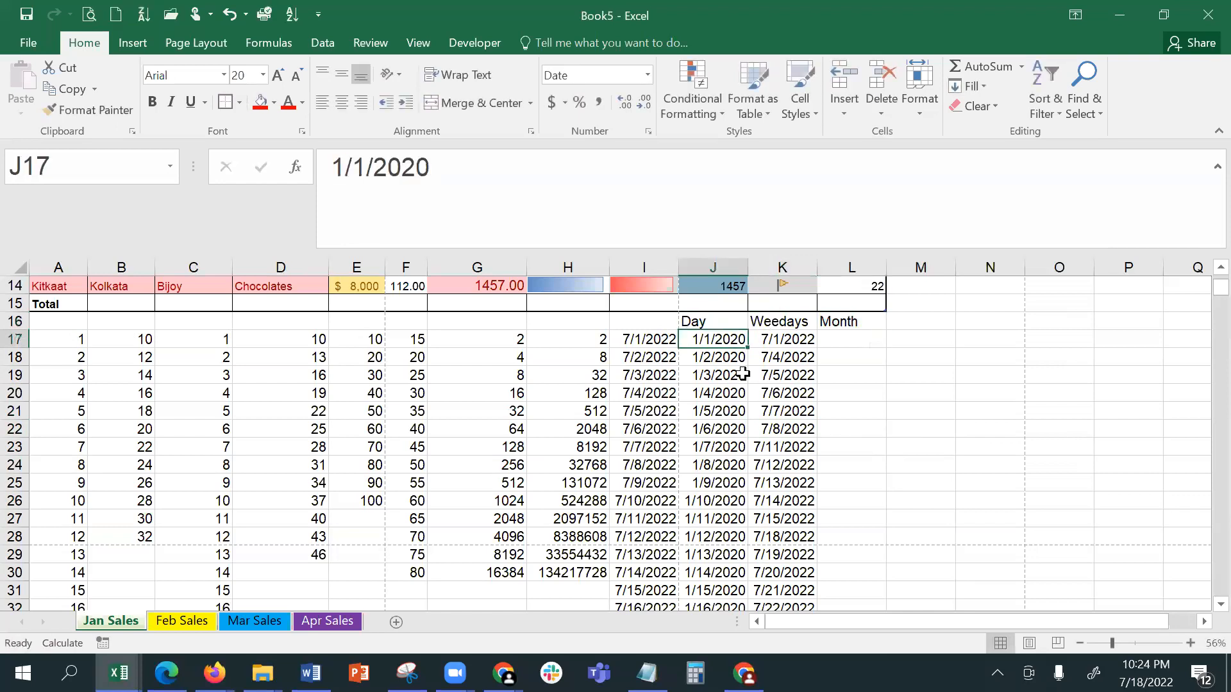
# Step: Enter the date 1/10/2022 in cell L17 under the Month heading
pyautogui.press('Tab')
pyautogui.press('Tab')
pyautogui.write('1/1/')
pyautogui.press('BackSpace')
pyautogui.press('BackSpace')
pyautogui.write('10/')
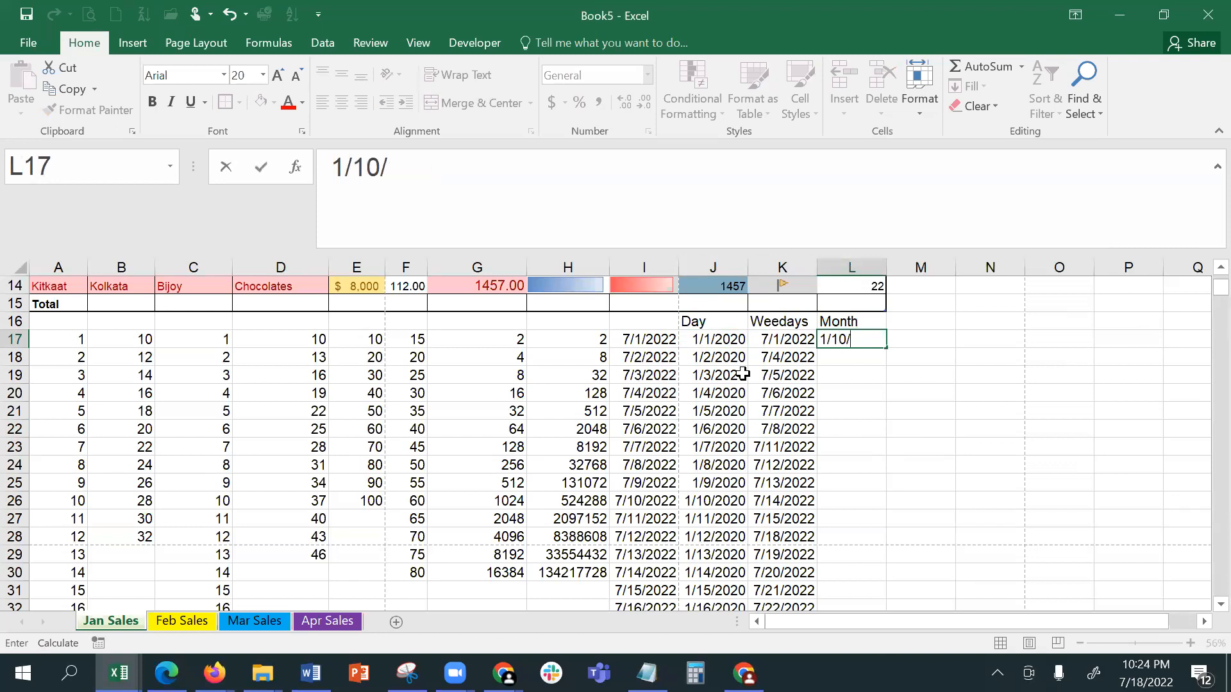
pyautogui.write('2020')
pyautogui.press('BackSpace')
pyautogui.write('2')
pyautogui.hotkey('ctrl', 'Return')
pyautogui.click(874, 354)
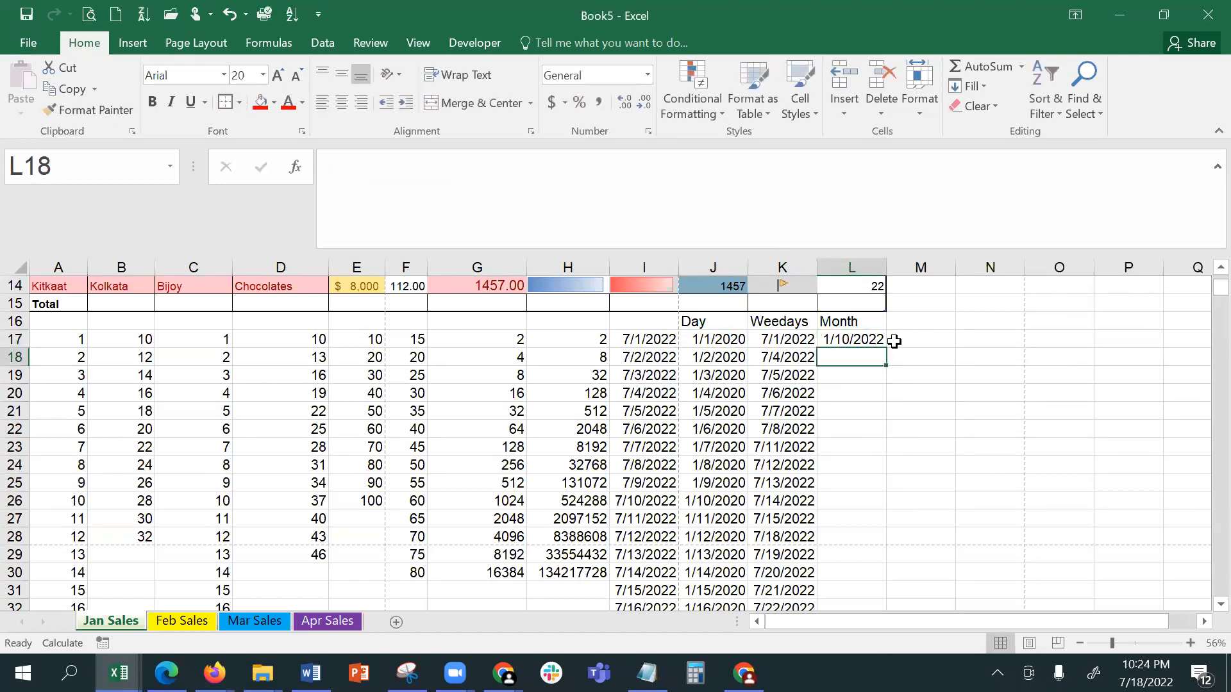
# Step: Fill L17:L31 with a date series using the Month unit and step value 1, and autofit column L's width
pyautogui.moveTo(884, 341); pyautogui.dragTo(860, 594)
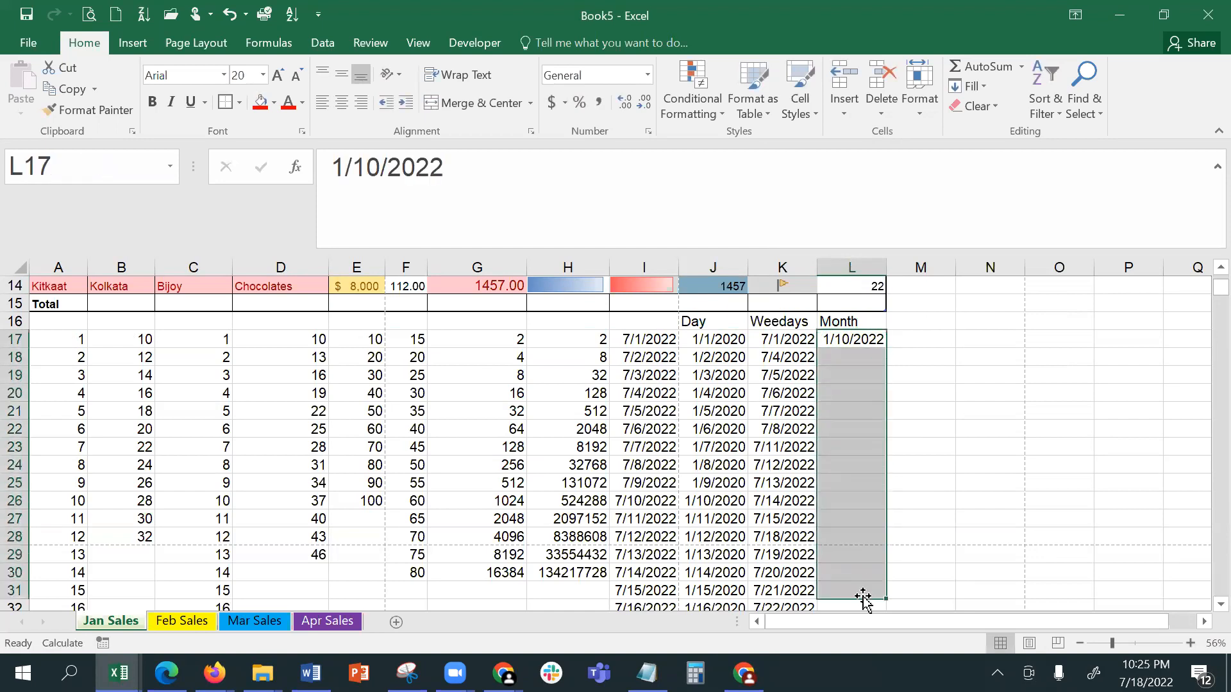
pyautogui.click(974, 86)
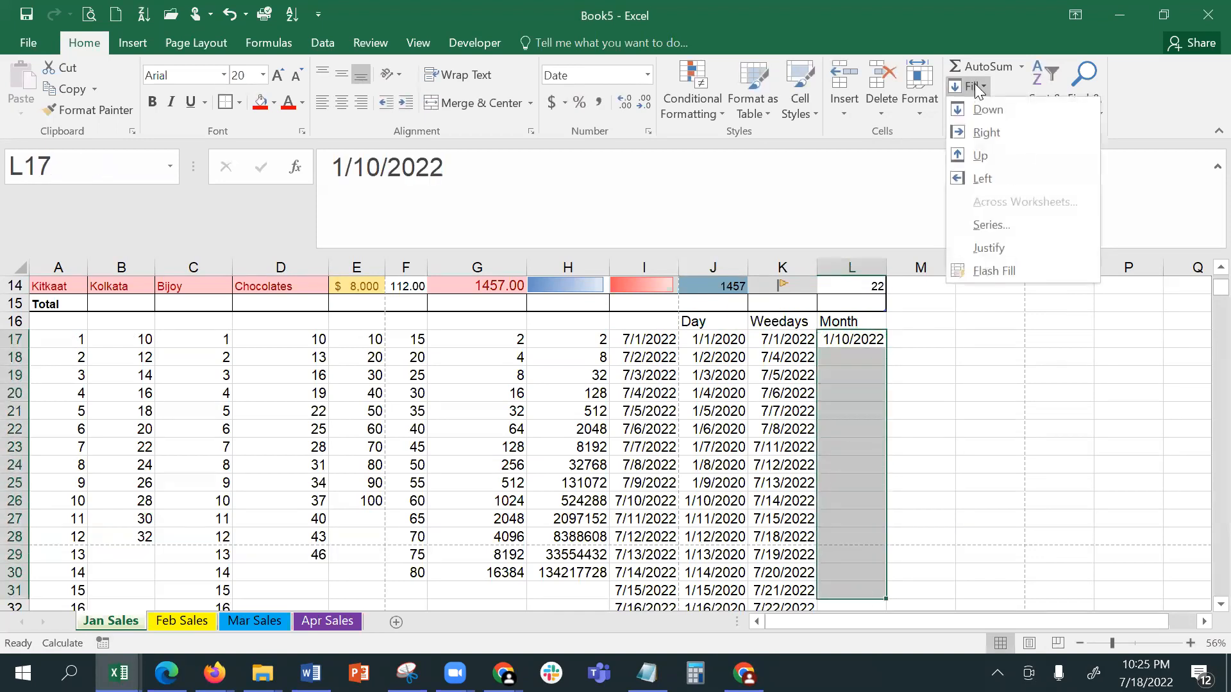
pyautogui.click(1003, 225)
pyautogui.click(1001, 255)
pyautogui.click(879, 330)
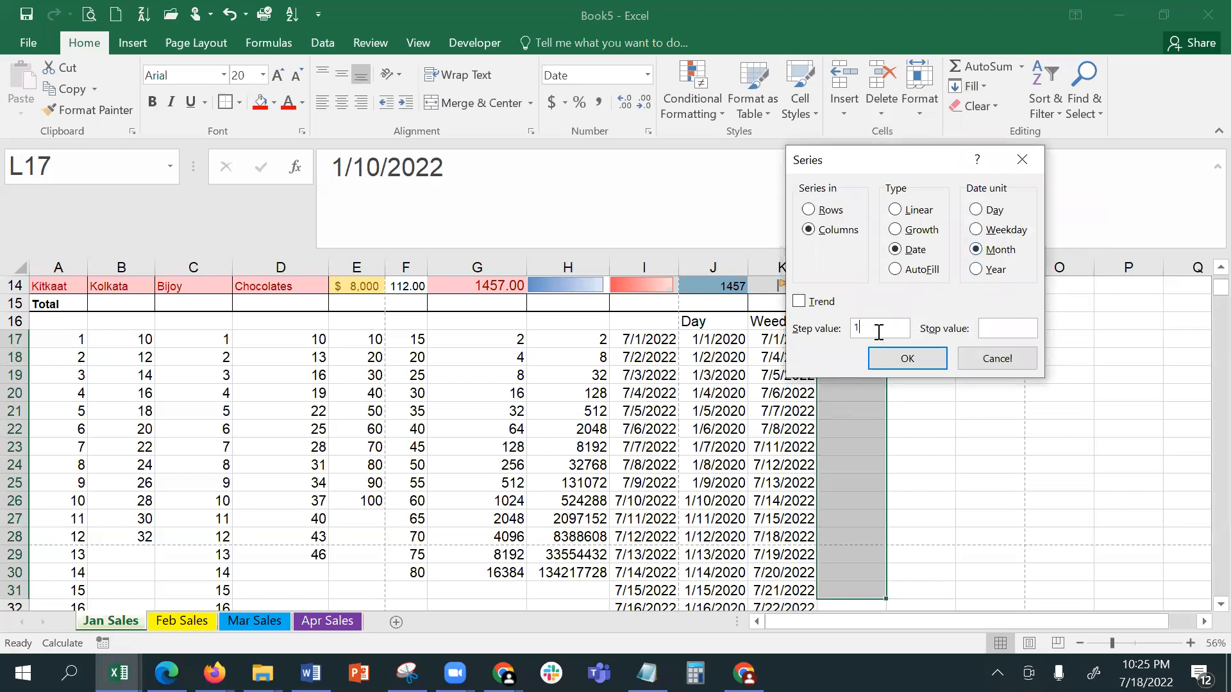
pyautogui.click(909, 358)
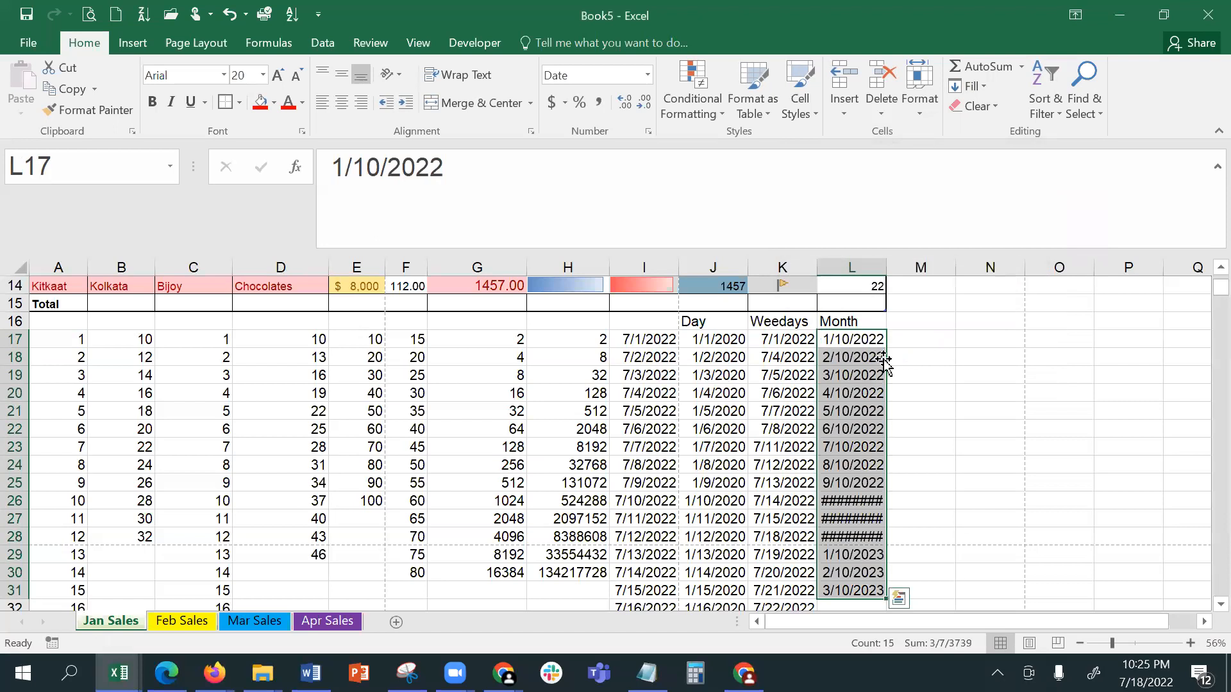
pyautogui.doubleClick(887, 268)
# Step: Examine the monthly dates in column L one by one, from L18 down to L29
pyautogui.click(850, 354)
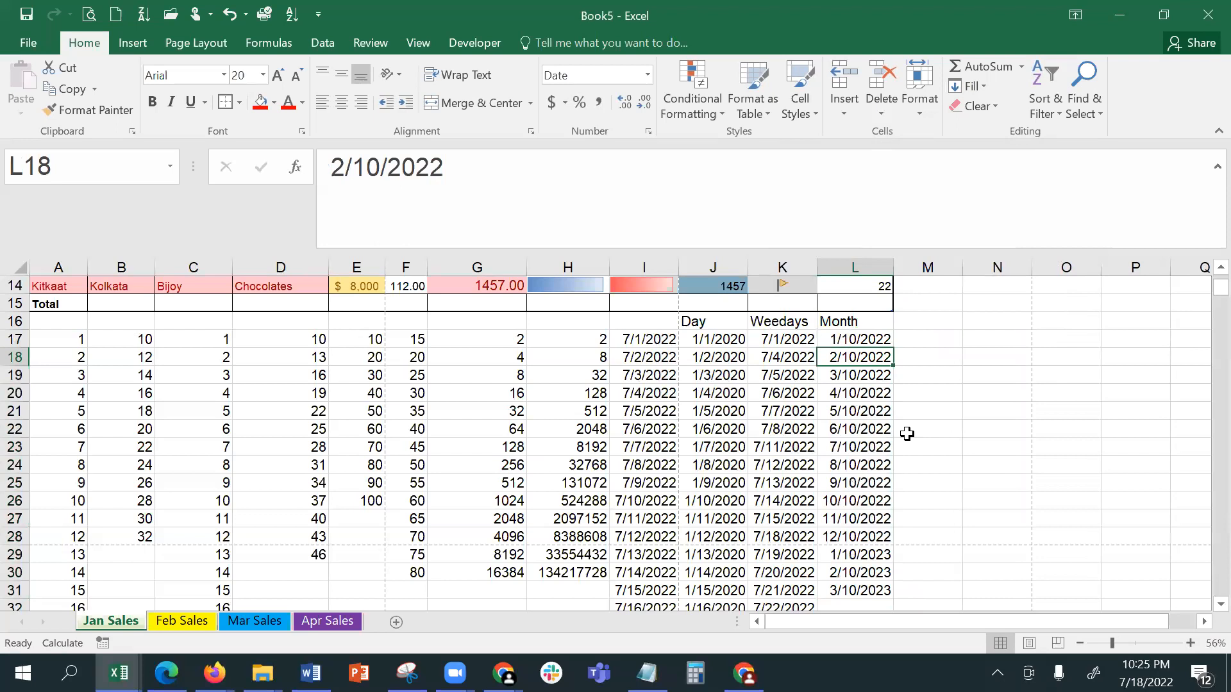
pyautogui.click(860, 373)
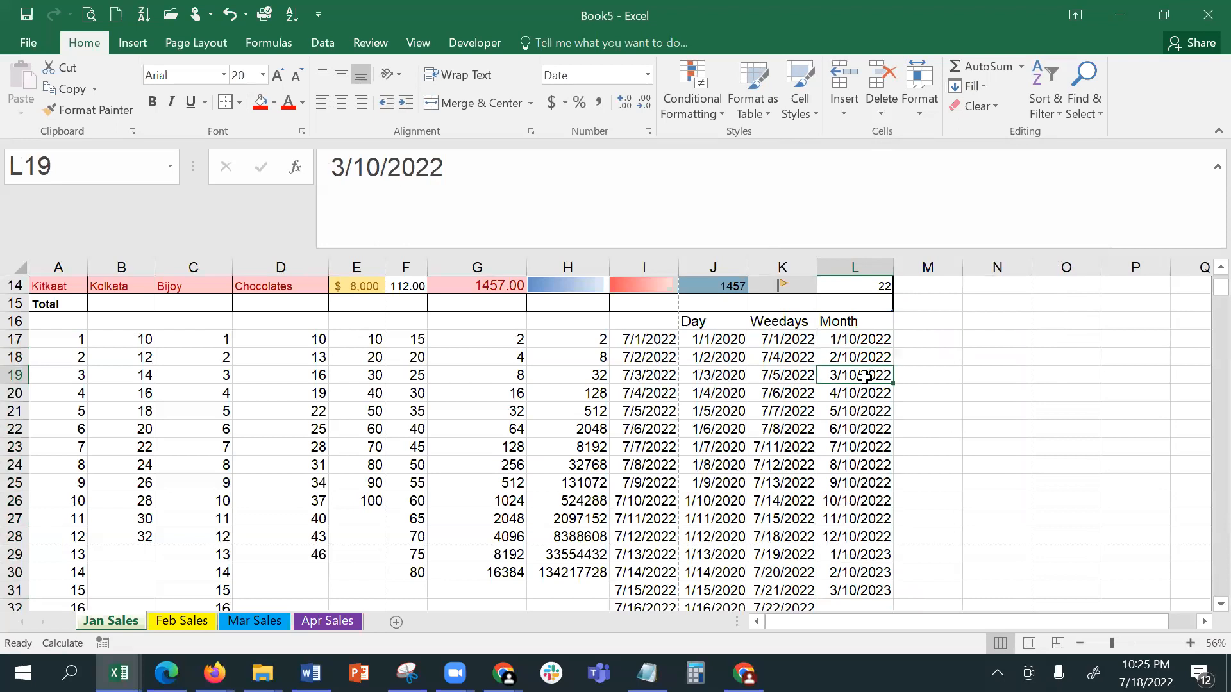
pyautogui.click(865, 395)
pyautogui.click(868, 417)
pyautogui.click(869, 433)
pyautogui.click(867, 449)
pyautogui.click(867, 466)
pyautogui.click(869, 486)
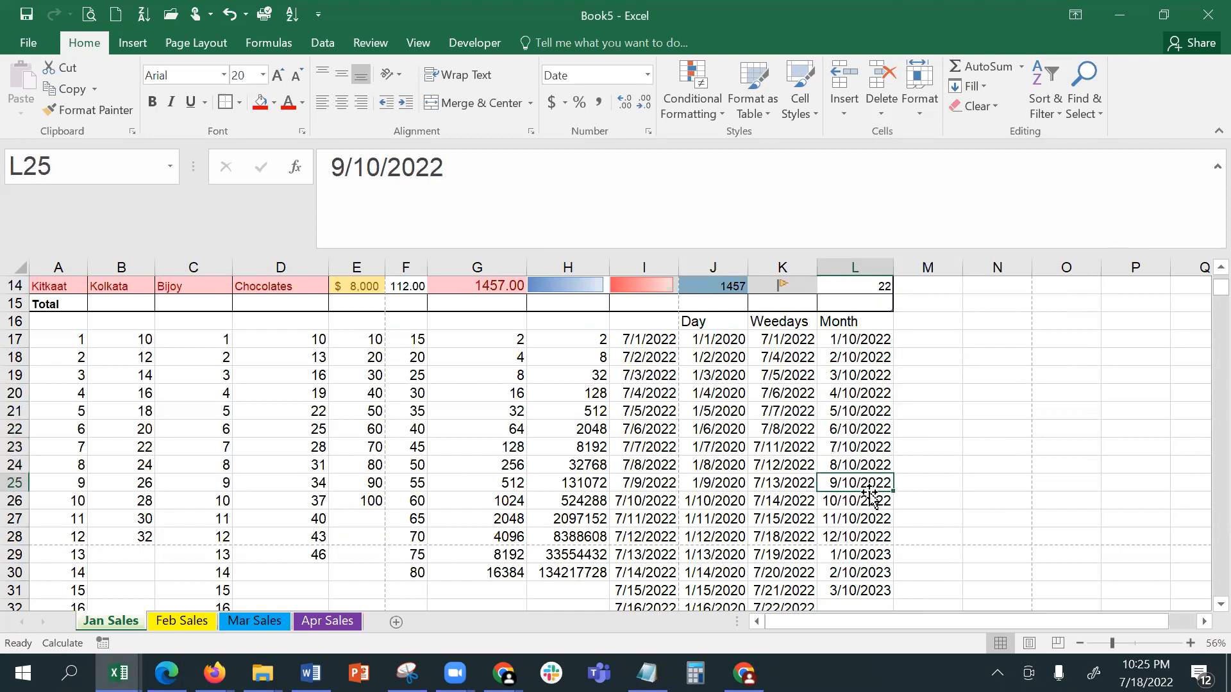
pyautogui.click(870, 503)
pyautogui.click(870, 521)
pyautogui.click(868, 555)
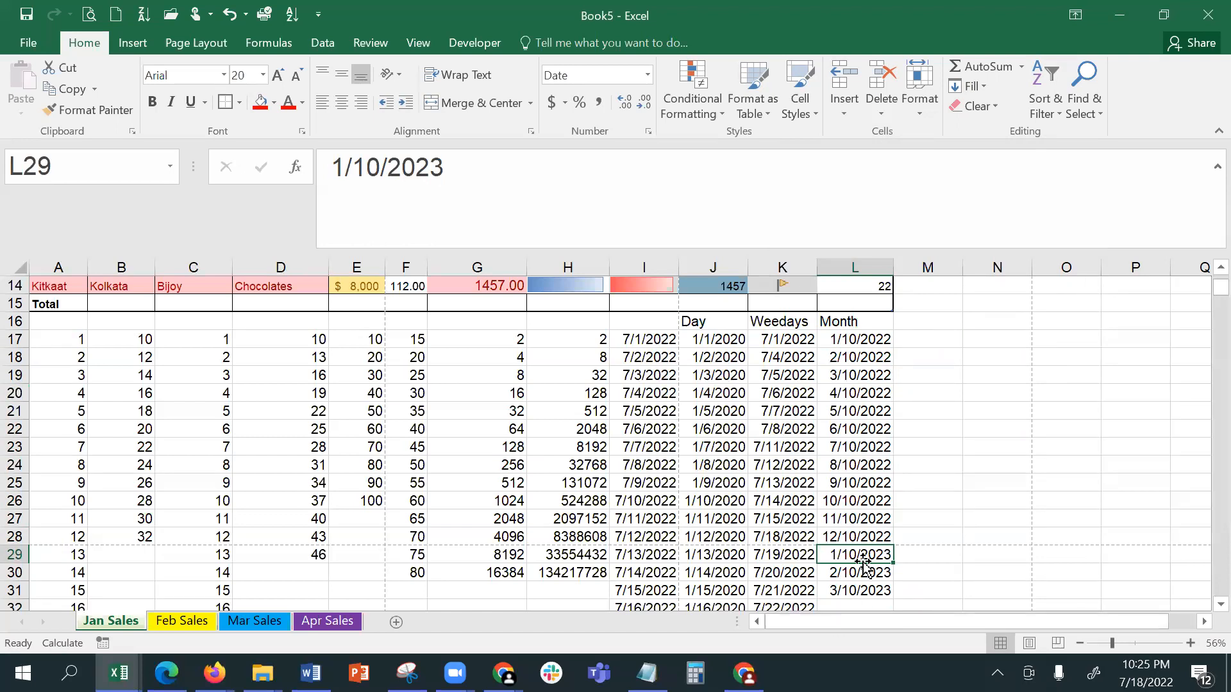
# Step: Enter the formula =L17 in cell M17, copy it down to M31, and autofit column M's width
pyautogui.click(923, 345)
pyautogui.write('=')
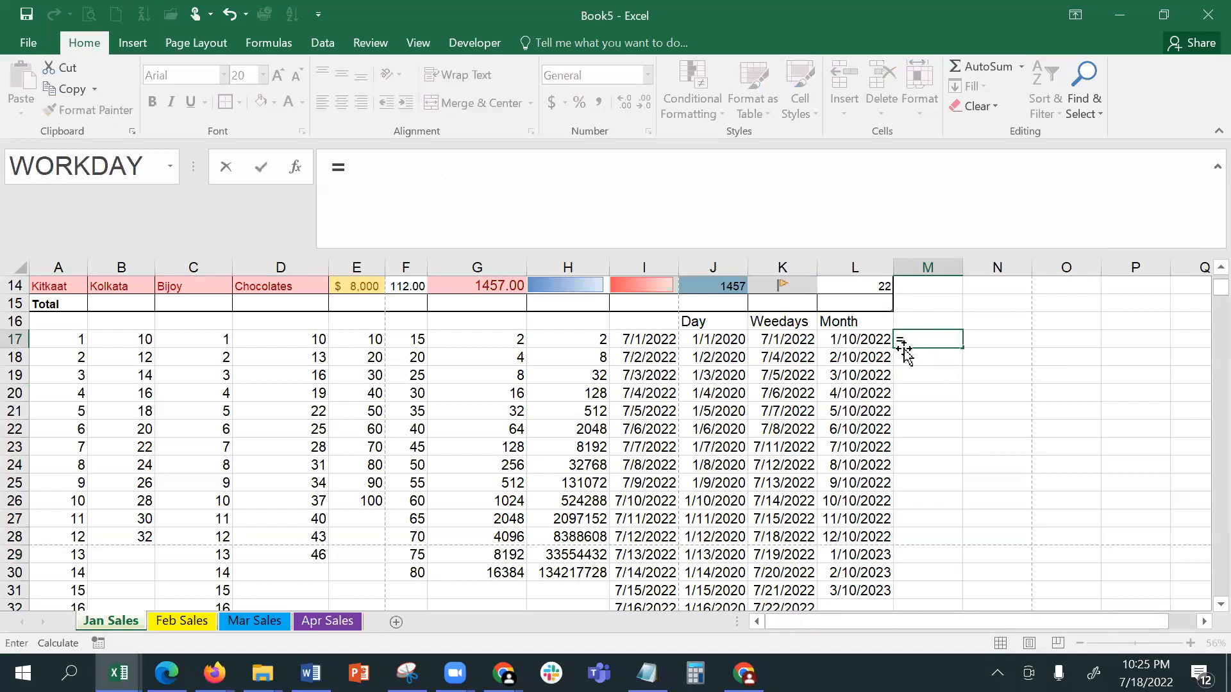
pyautogui.click(876, 354)
pyautogui.click(876, 338)
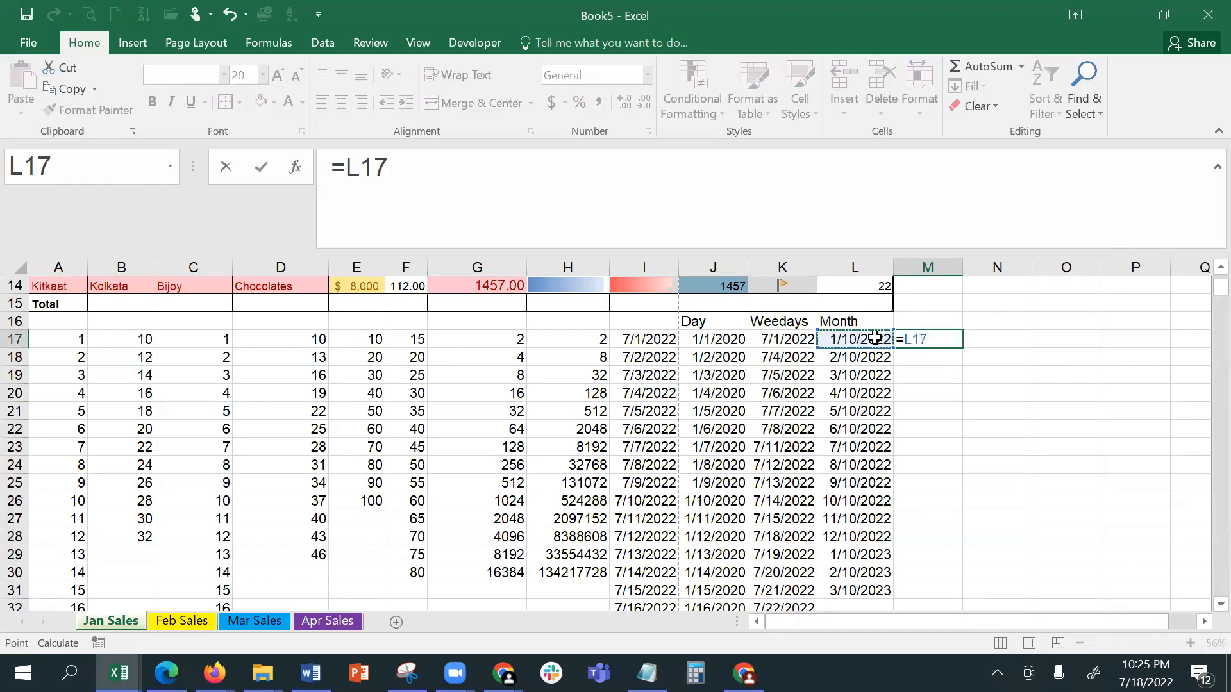
pyautogui.press('Return')
pyautogui.click(929, 340)
pyautogui.moveTo(955, 347); pyautogui.dragTo(951, 589)
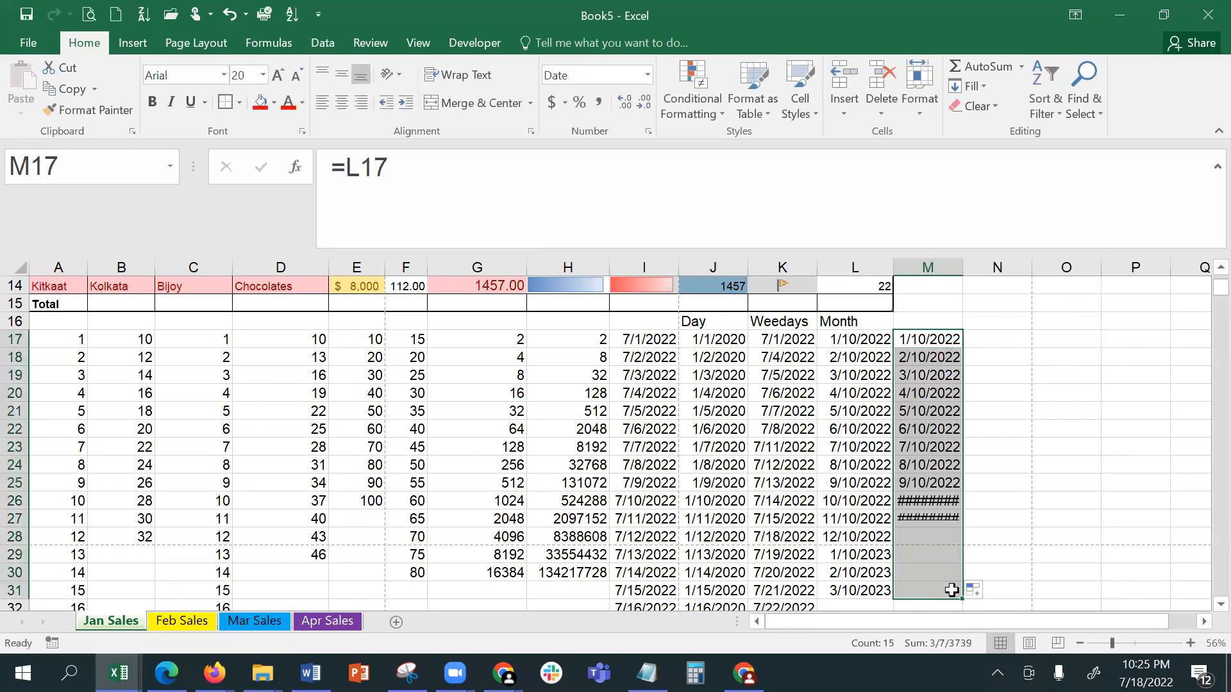
pyautogui.doubleClick(961, 265)
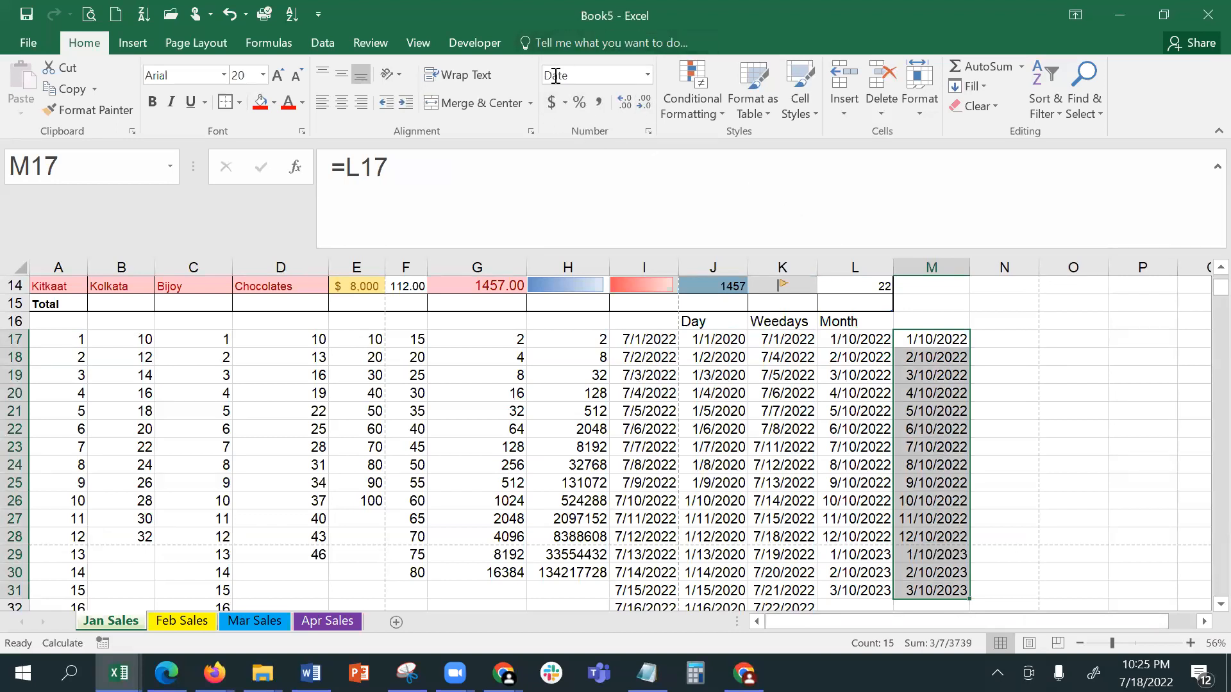
# Step: Format the copied dates in M17:M31 with the month-year date type Mar-12
pyautogui.click(649, 132)
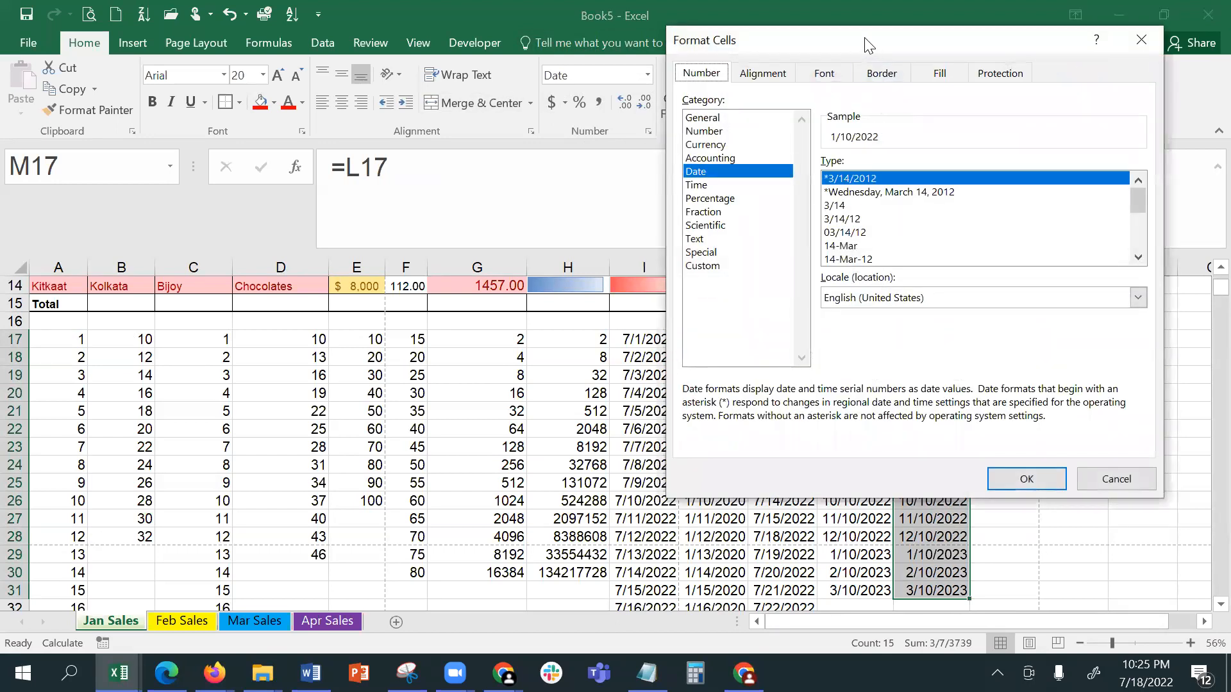
pyautogui.moveTo(868, 45); pyautogui.dragTo(290, 146)
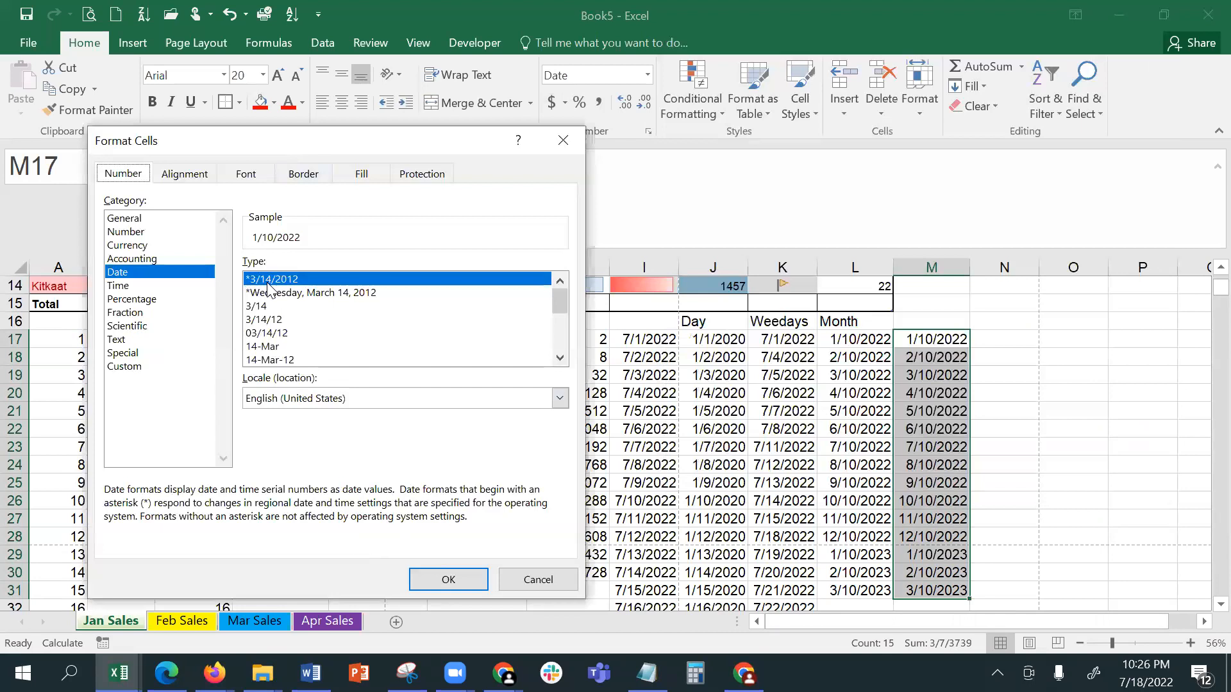
pyautogui.click(559, 359)
pyautogui.click(559, 359)
pyautogui.click(559, 358)
pyautogui.click(260, 348)
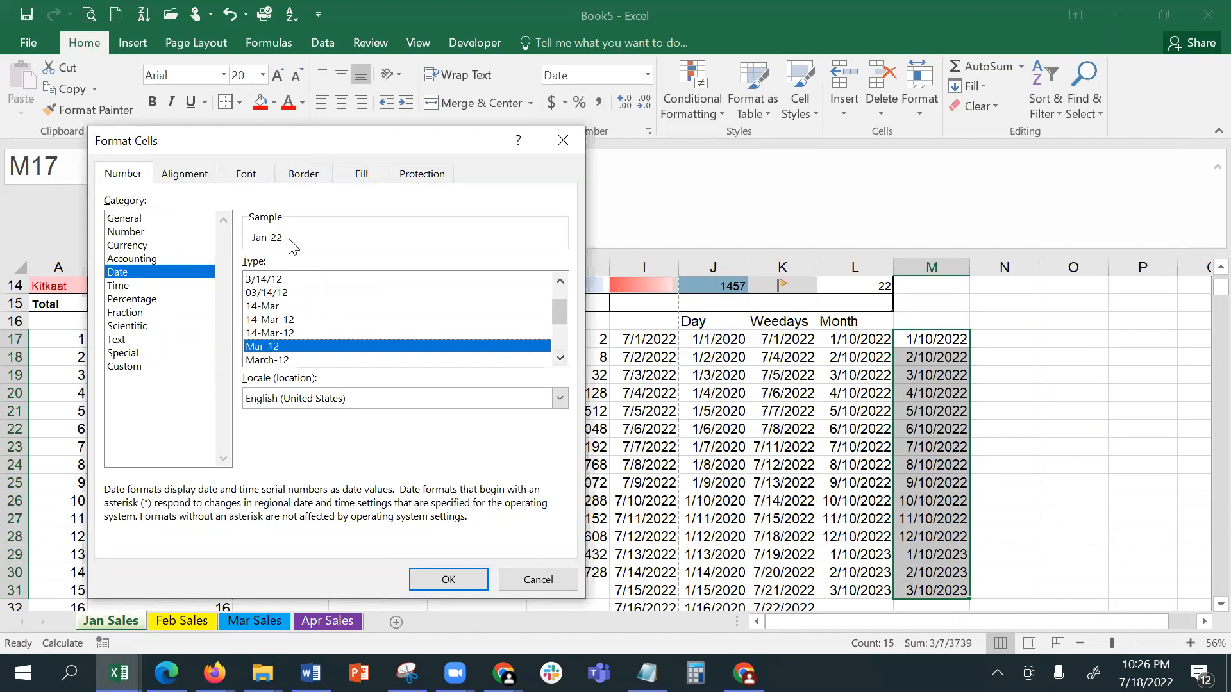
pyautogui.click(423, 577)
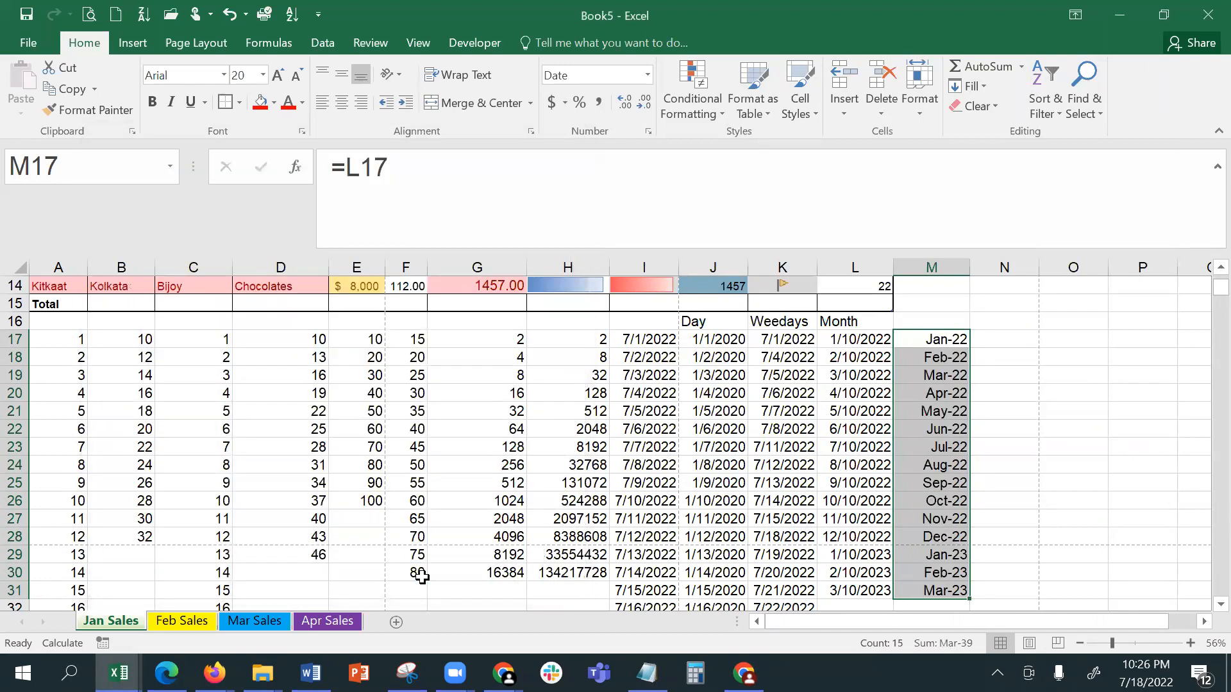
pyautogui.click(946, 358)
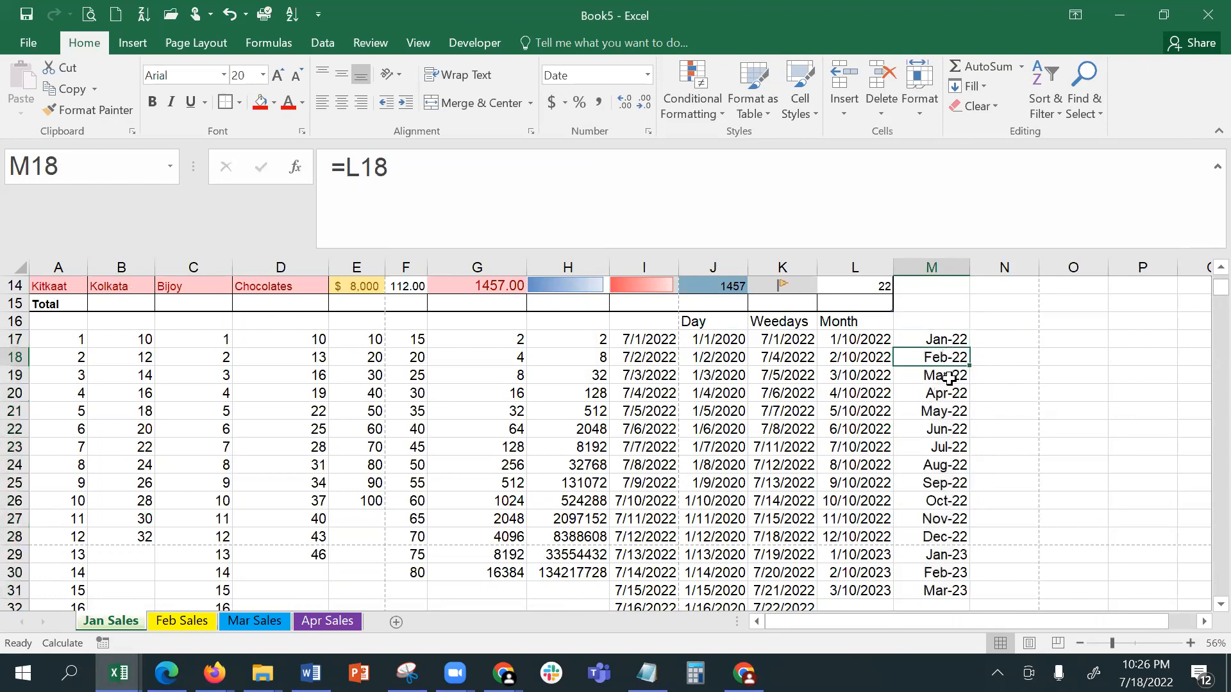
pyautogui.click(950, 378)
pyautogui.click(948, 395)
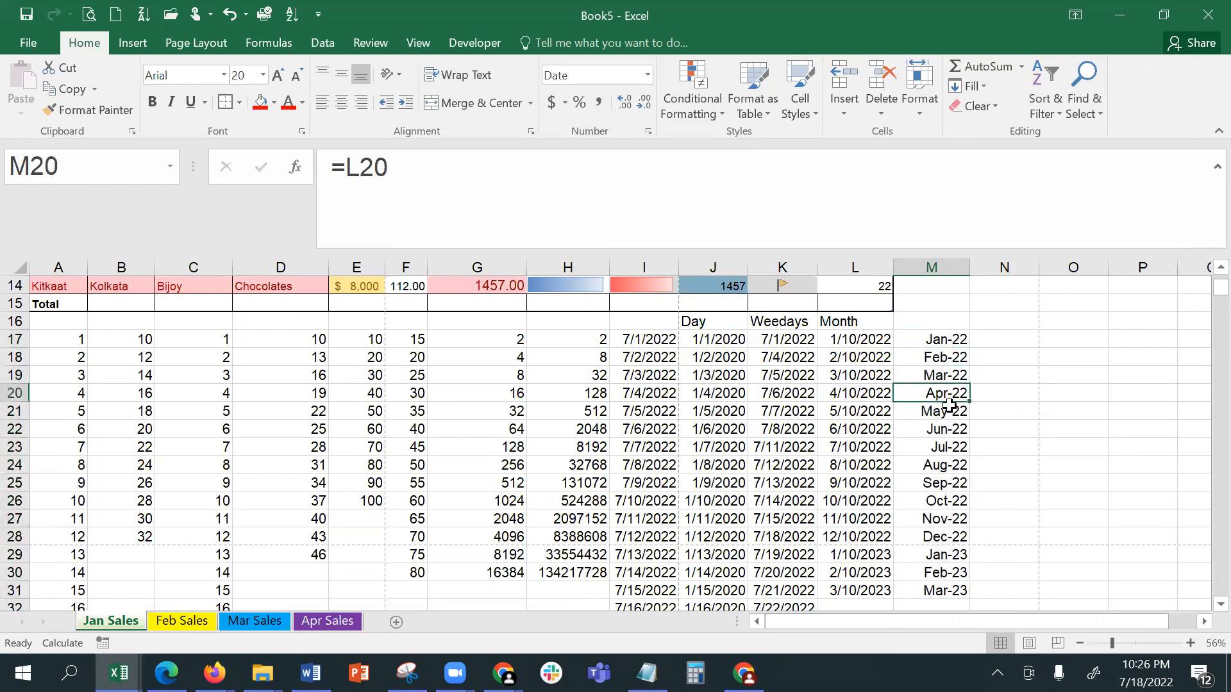
pyautogui.click(1024, 411)
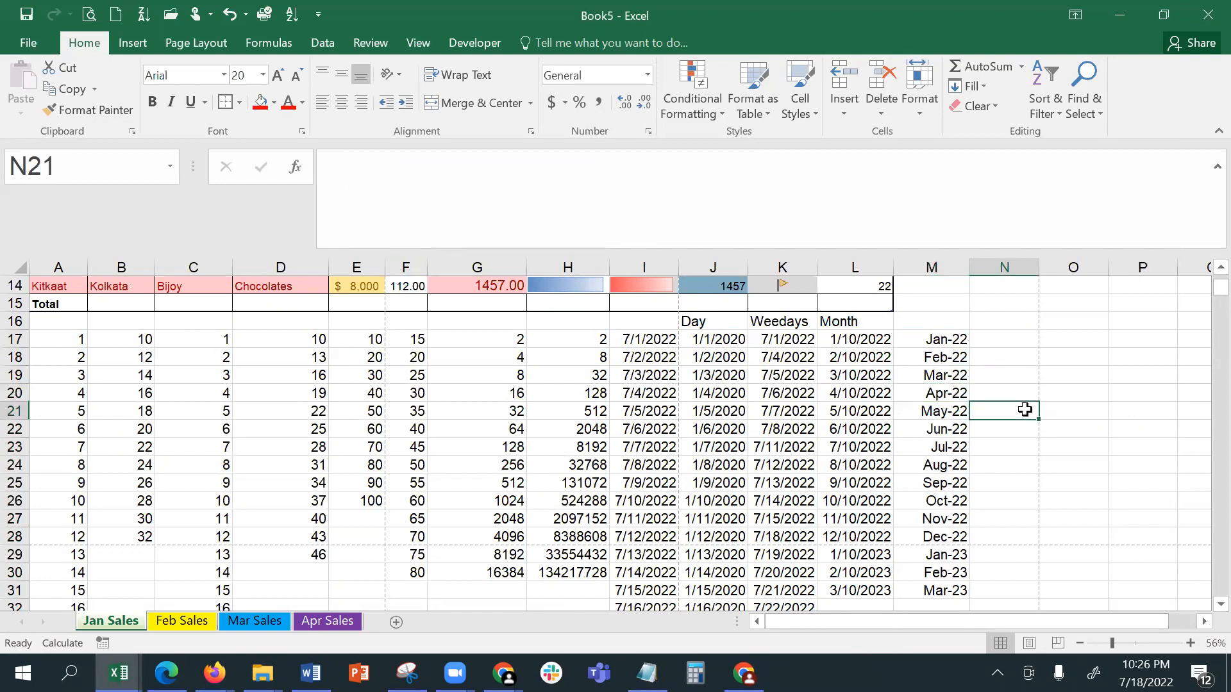
# Step: Change the date in cell L20 to 4/10/2020 and check the linked cell M20
pyautogui.click(847, 397)
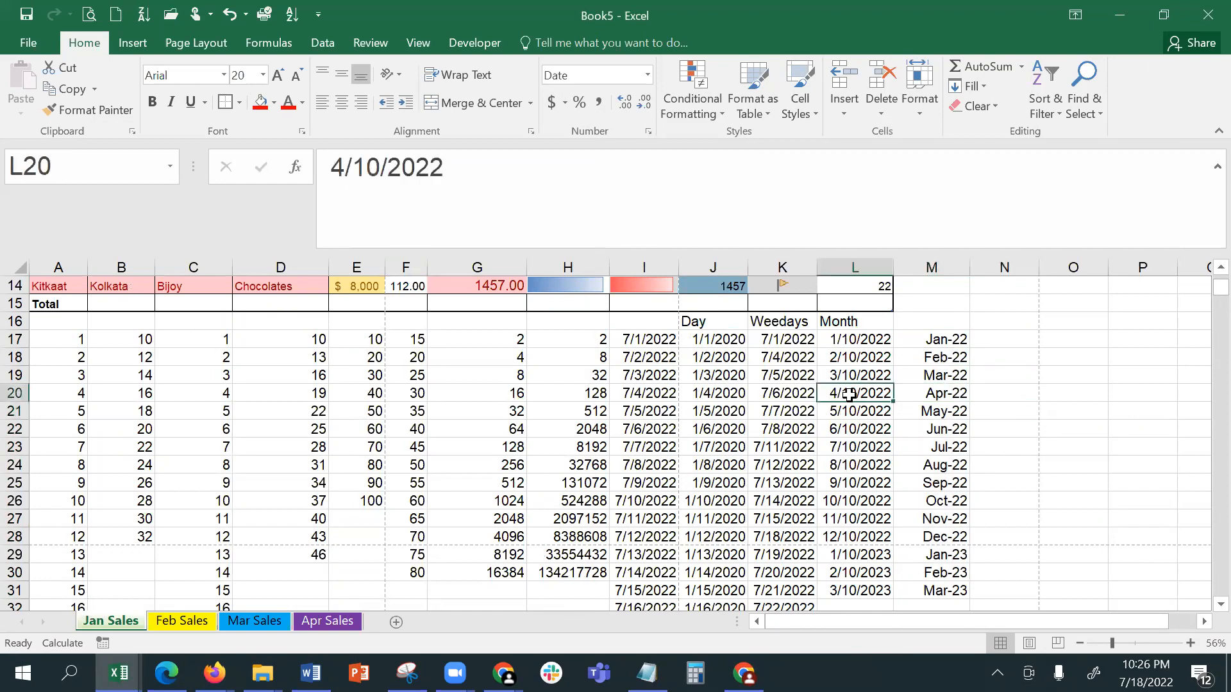
pyautogui.click(351, 177)
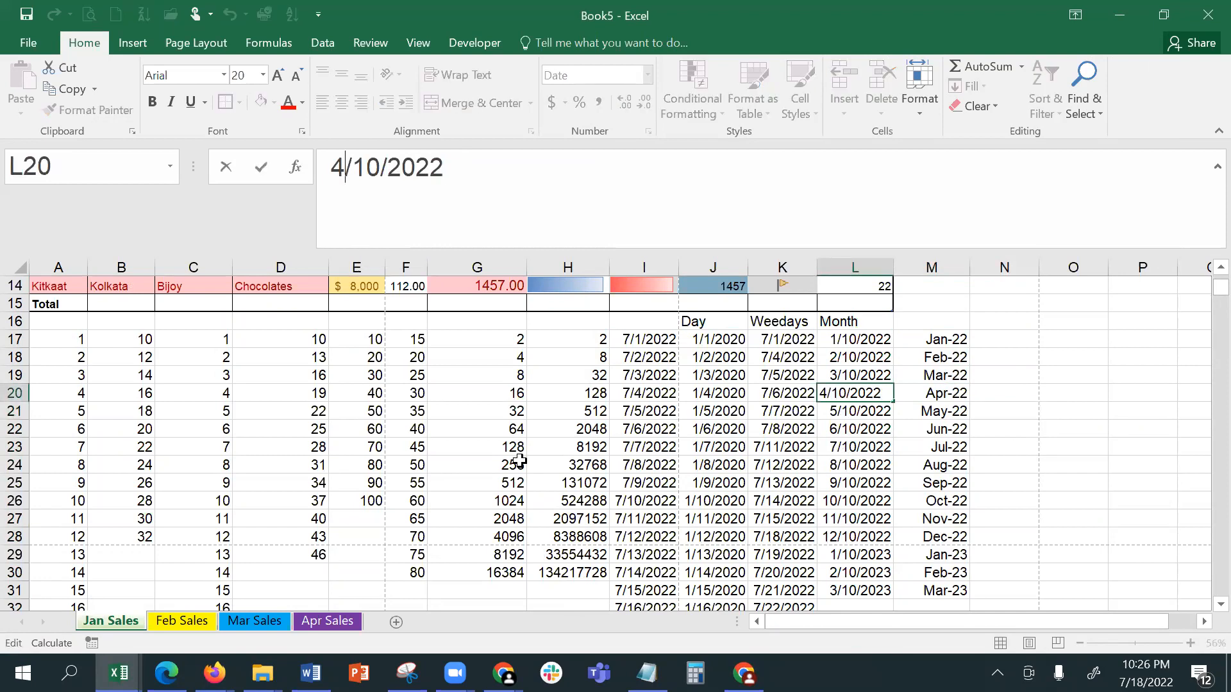
pyautogui.press('End')
pyautogui.press('BackSpace')
pyautogui.write('0')
pyautogui.press('Return')
pyautogui.click(948, 399)
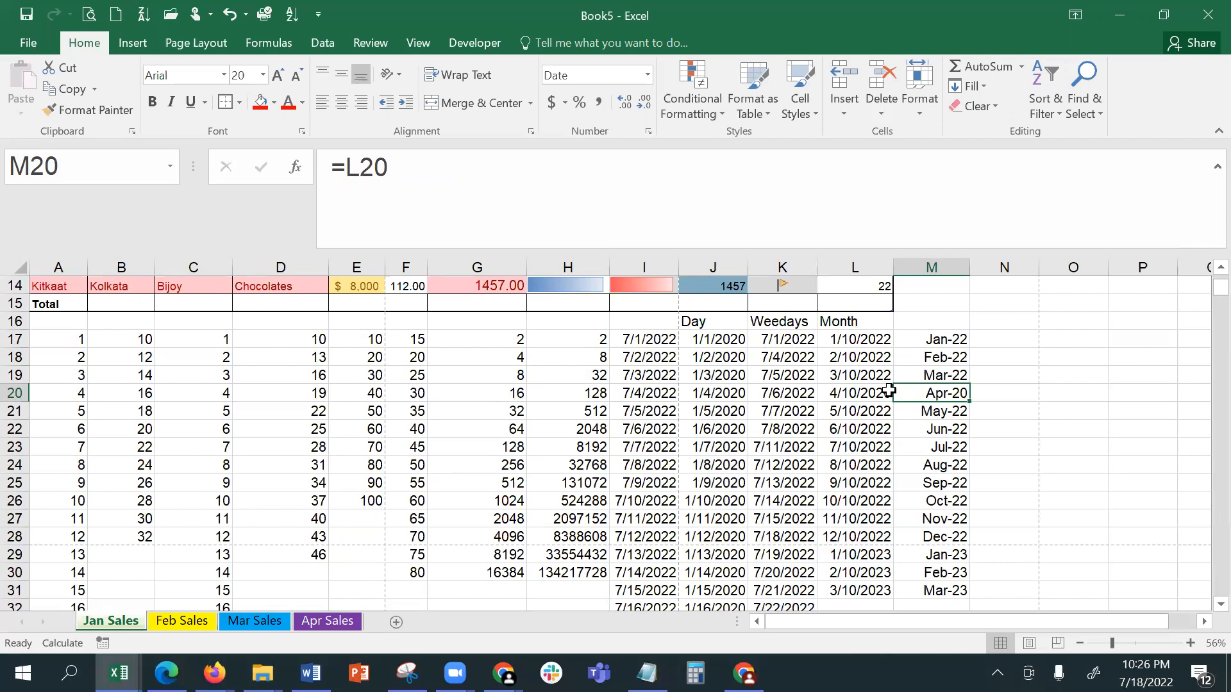
# Step: Enter the headings Mon-Year in cell M16 and Year in cell N16
pyautogui.click(910, 321)
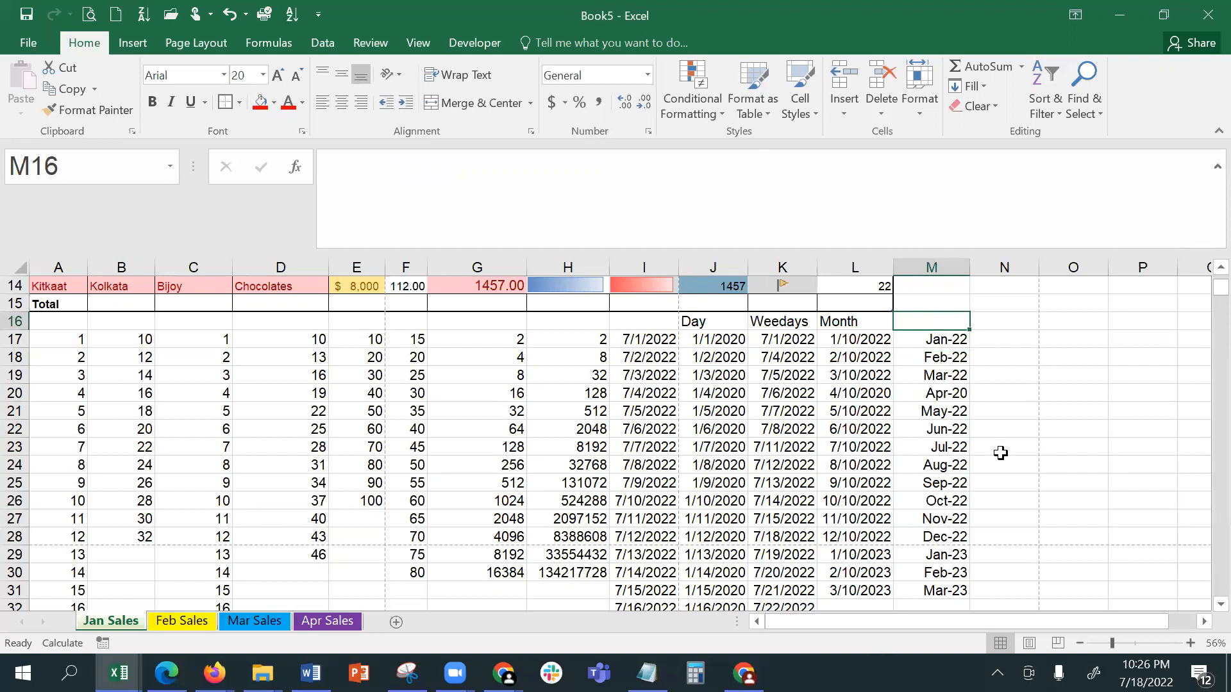
pyautogui.write('Mon-')
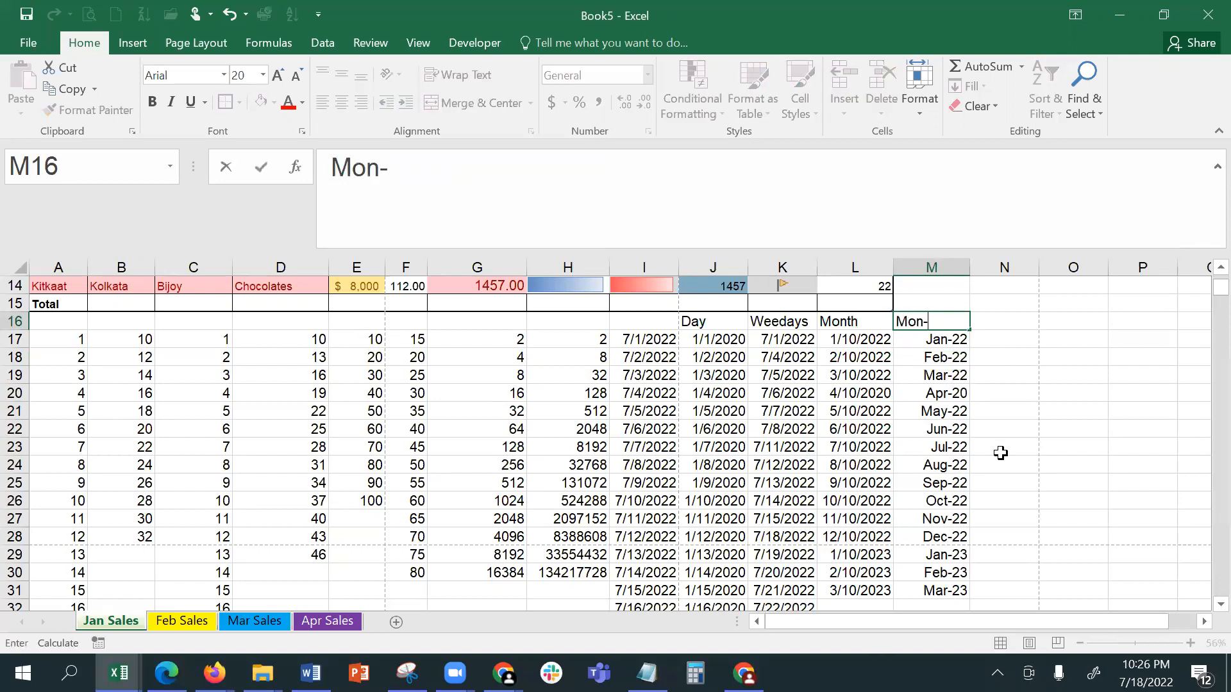
pyautogui.write('Year')
pyautogui.press('Tab')
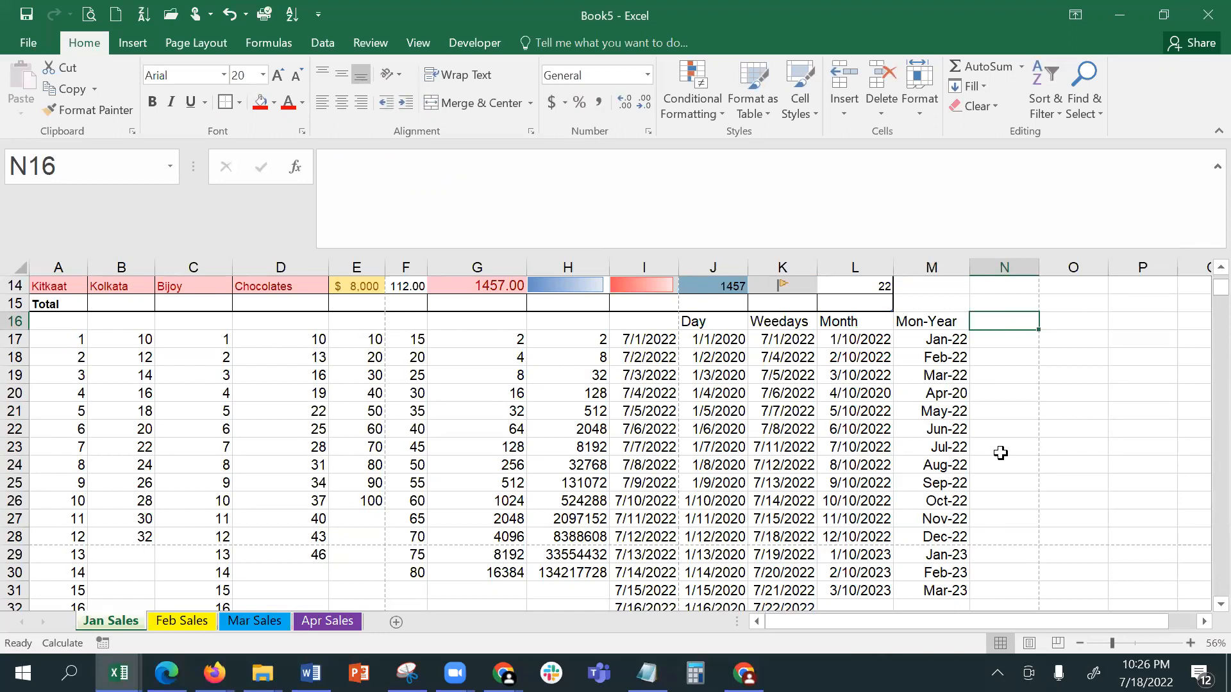
pyautogui.write('Year')
pyautogui.press('Return')
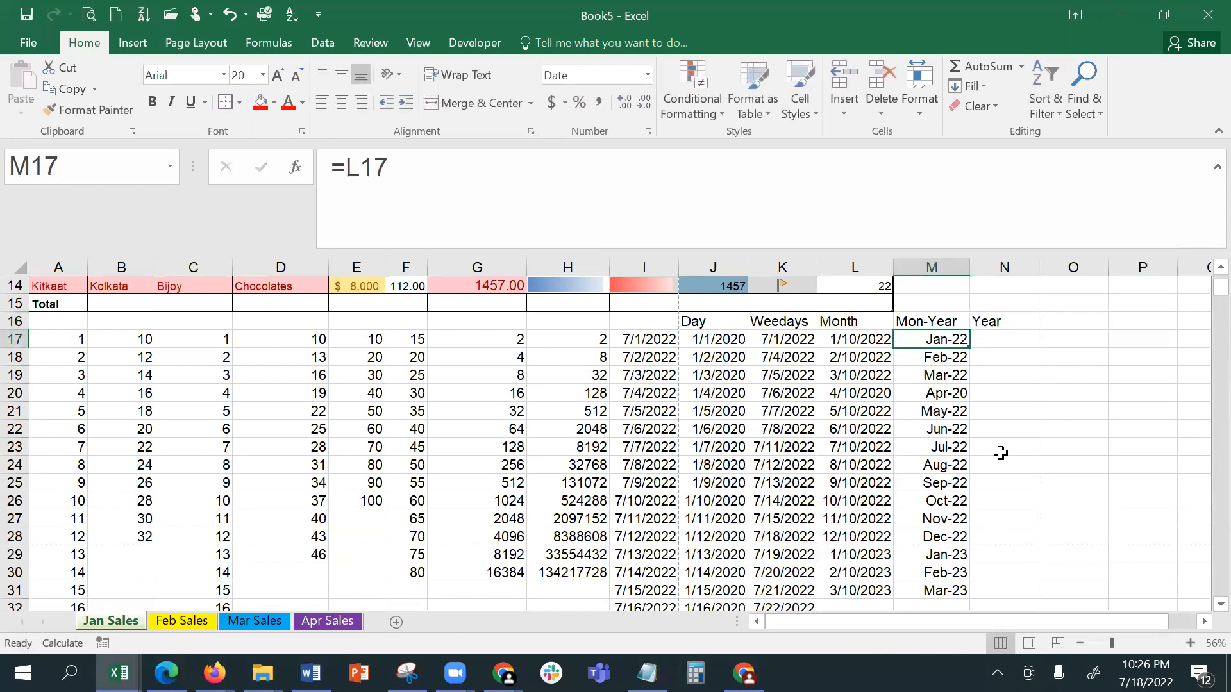
# Step: Enter the date 1/1/2020 in cell N17 under the Year heading
pyautogui.press('Right')
pyautogui.write('1/1/2020')
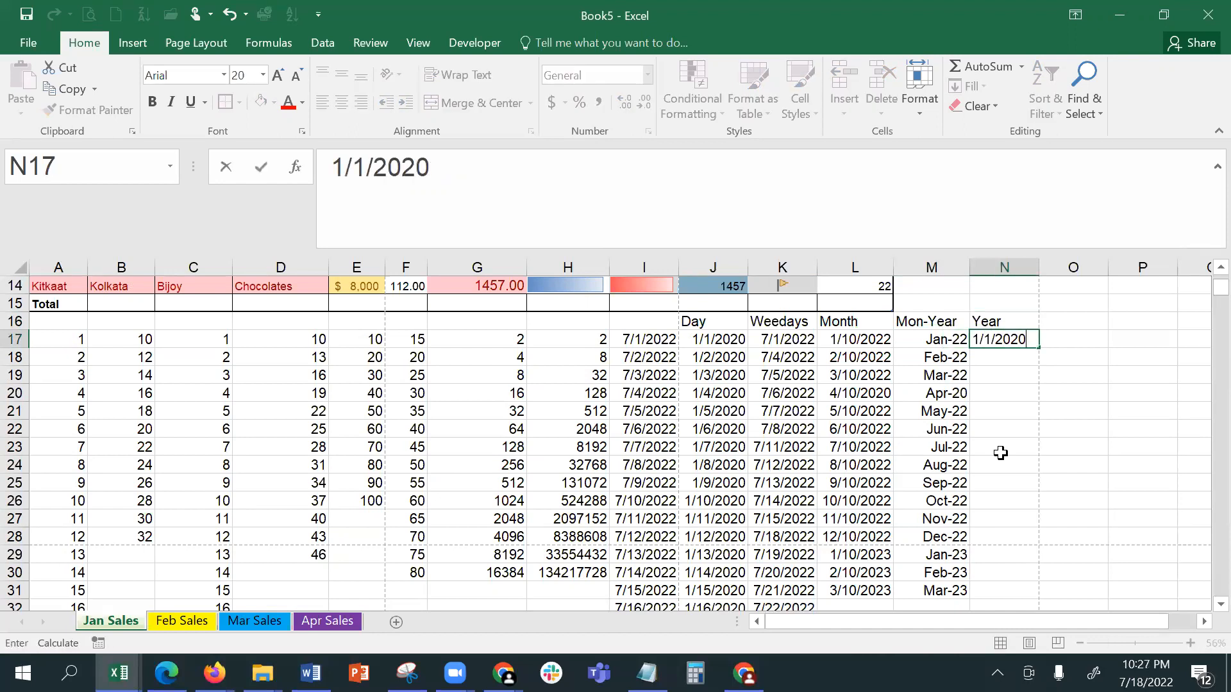
pyautogui.press('Return')
# Step: Fill N17:N31 with a date series using the Year unit and step value 1
pyautogui.click(1021, 334)
pyautogui.moveTo(1021, 335); pyautogui.dragTo(1008, 586)
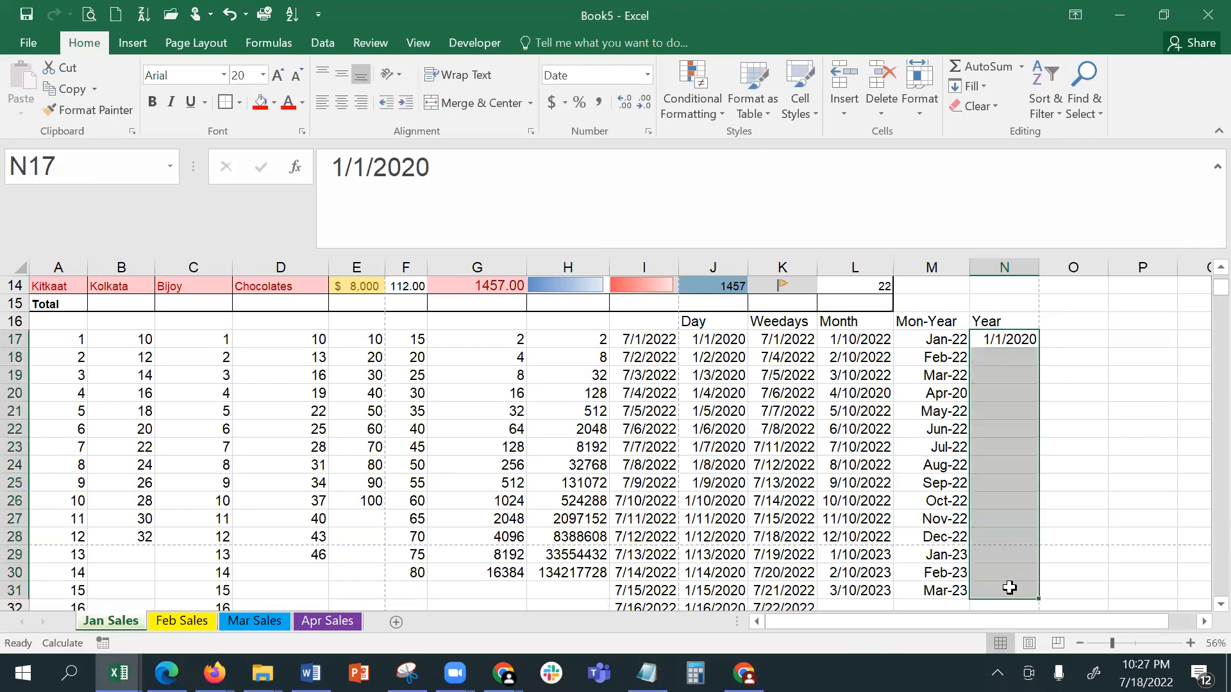
pyautogui.click(983, 86)
pyautogui.click(1008, 223)
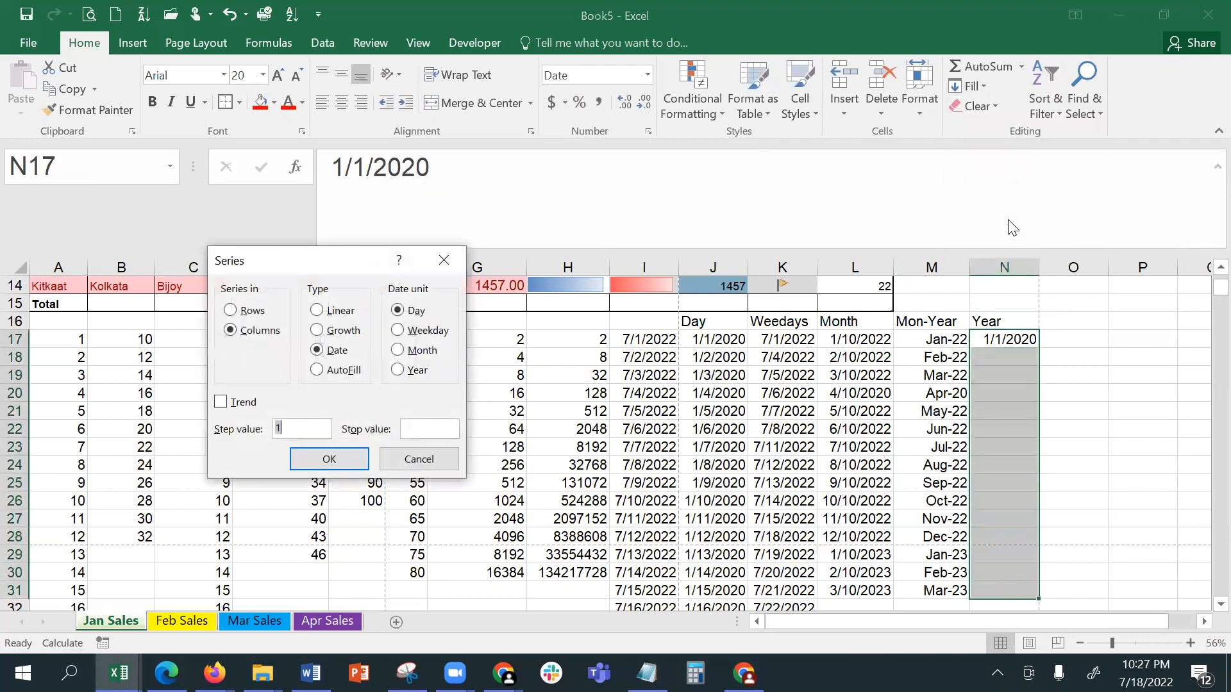
pyautogui.click(398, 370)
pyautogui.click(275, 436)
pyautogui.click(312, 459)
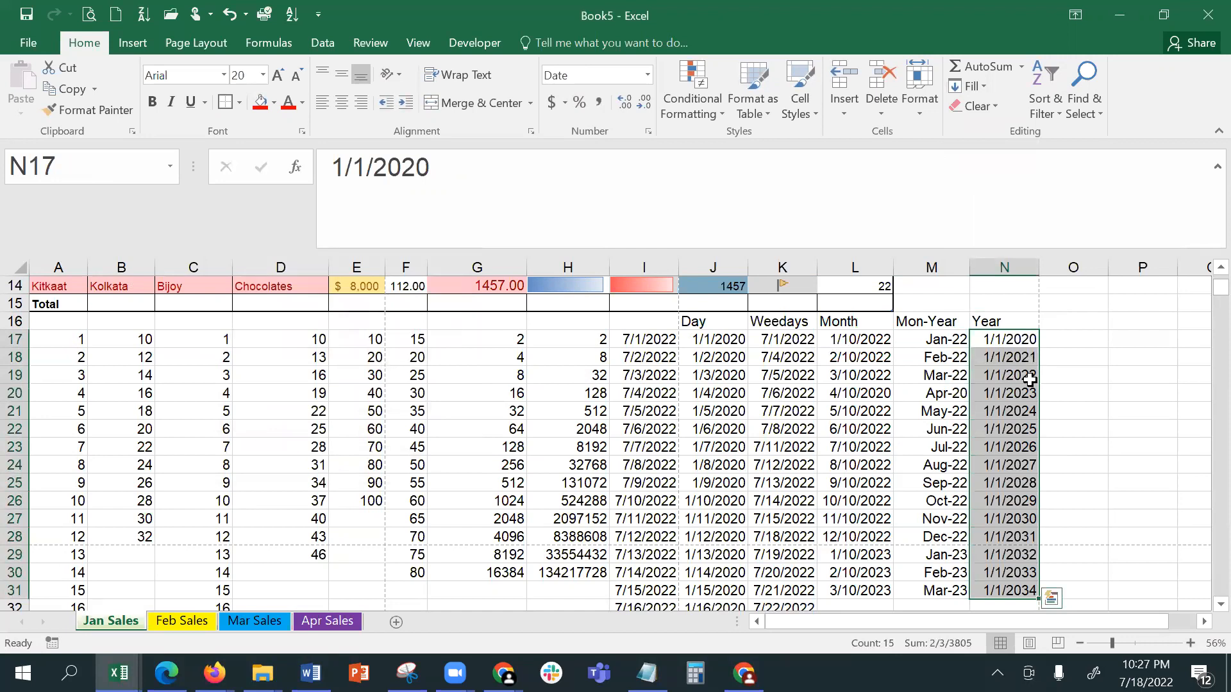
# Step: Enter the formula =N17 in cell O17 and copy it down to O31
pyautogui.click(1051, 334)
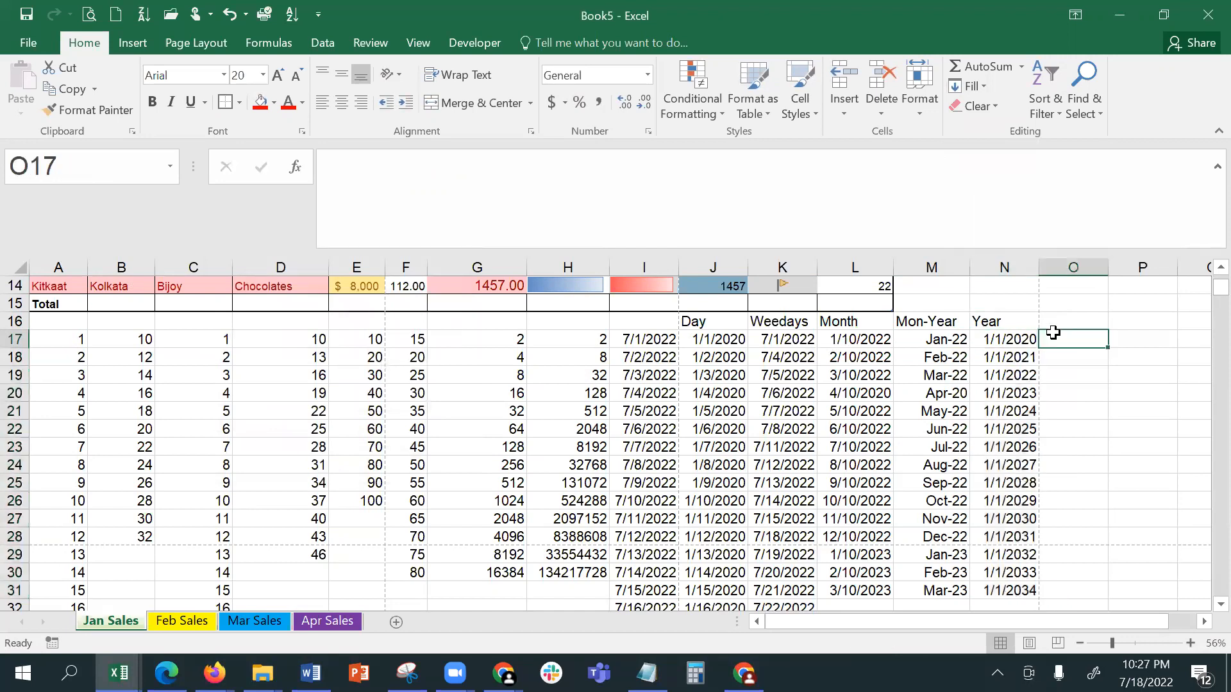
pyautogui.write('=')
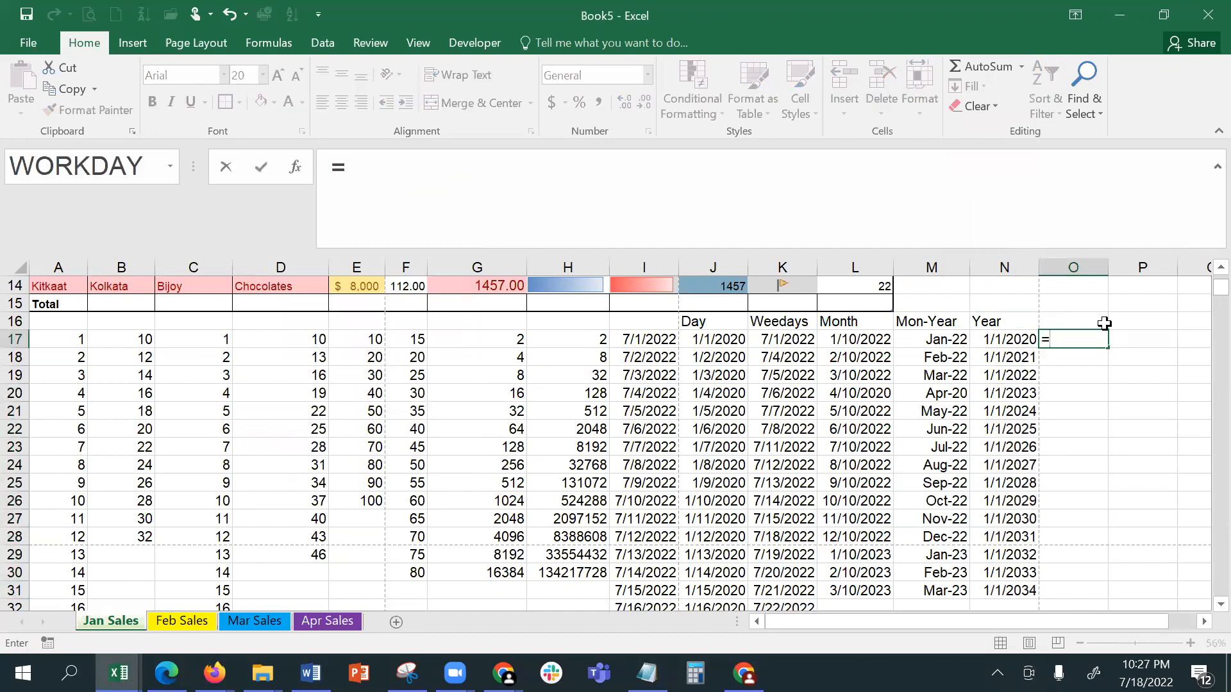
pyautogui.click(1019, 338)
pyautogui.press('Return')
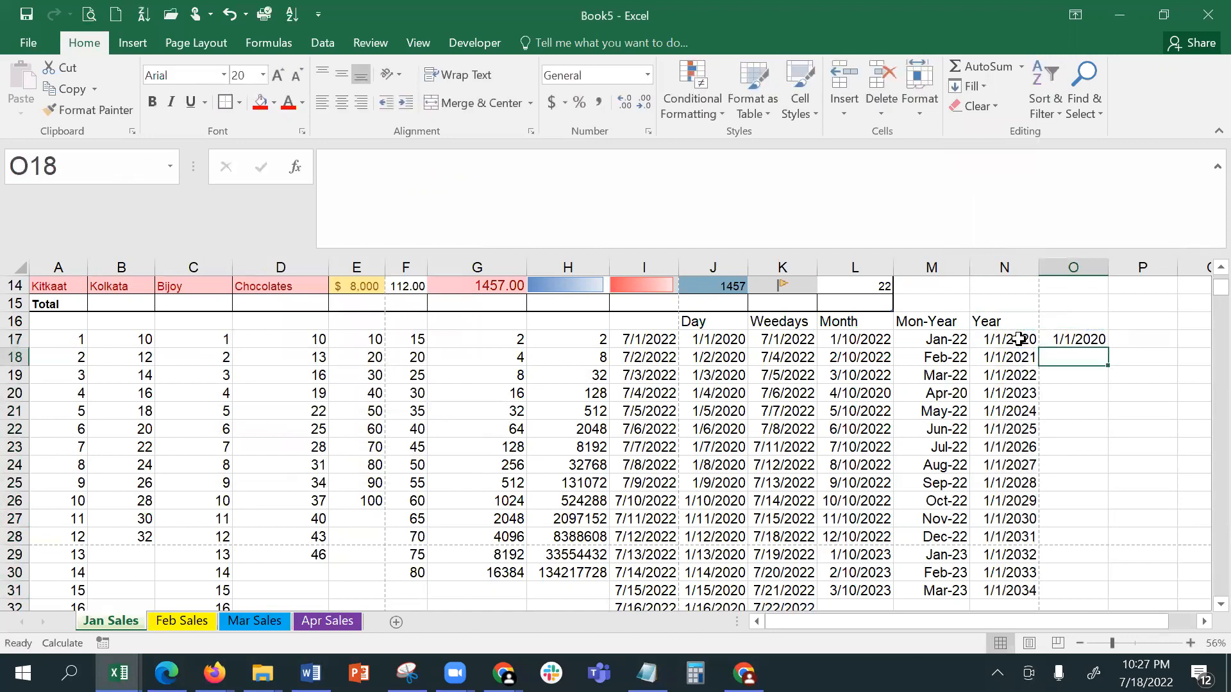
pyautogui.click(1064, 338)
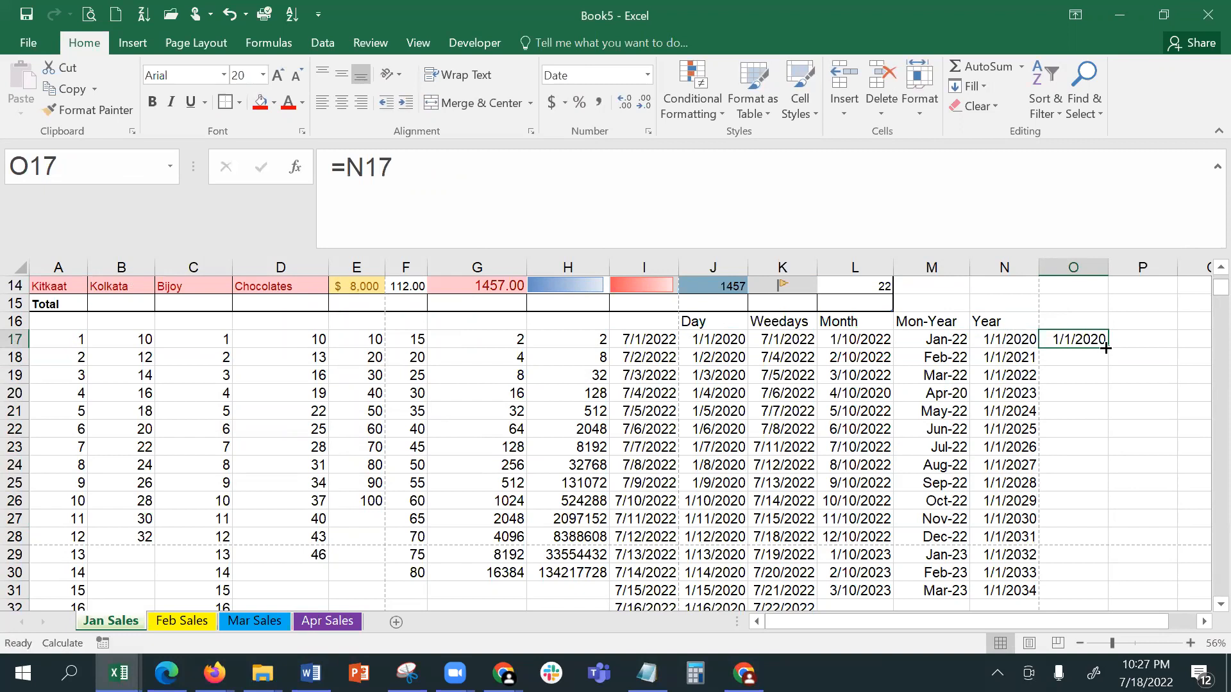
pyautogui.doubleClick(1107, 347)
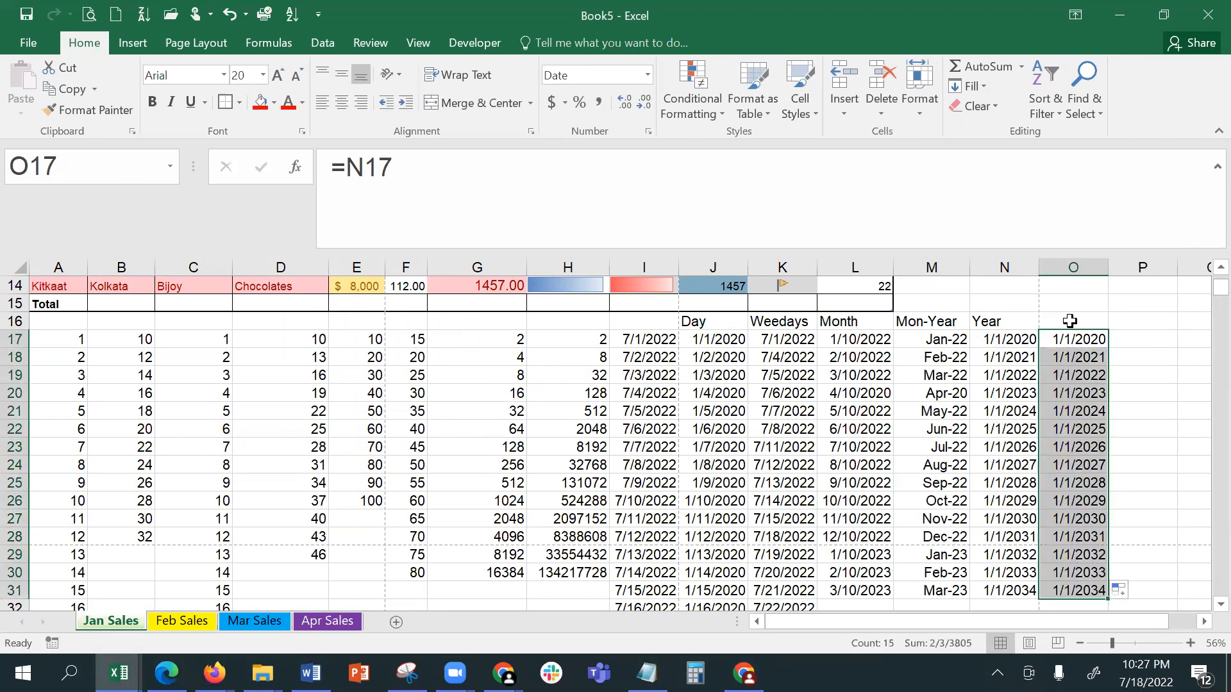
# Step: Apply the custom number format yyyy to O17:O31 so the dates display only the year
pyautogui.click(649, 130)
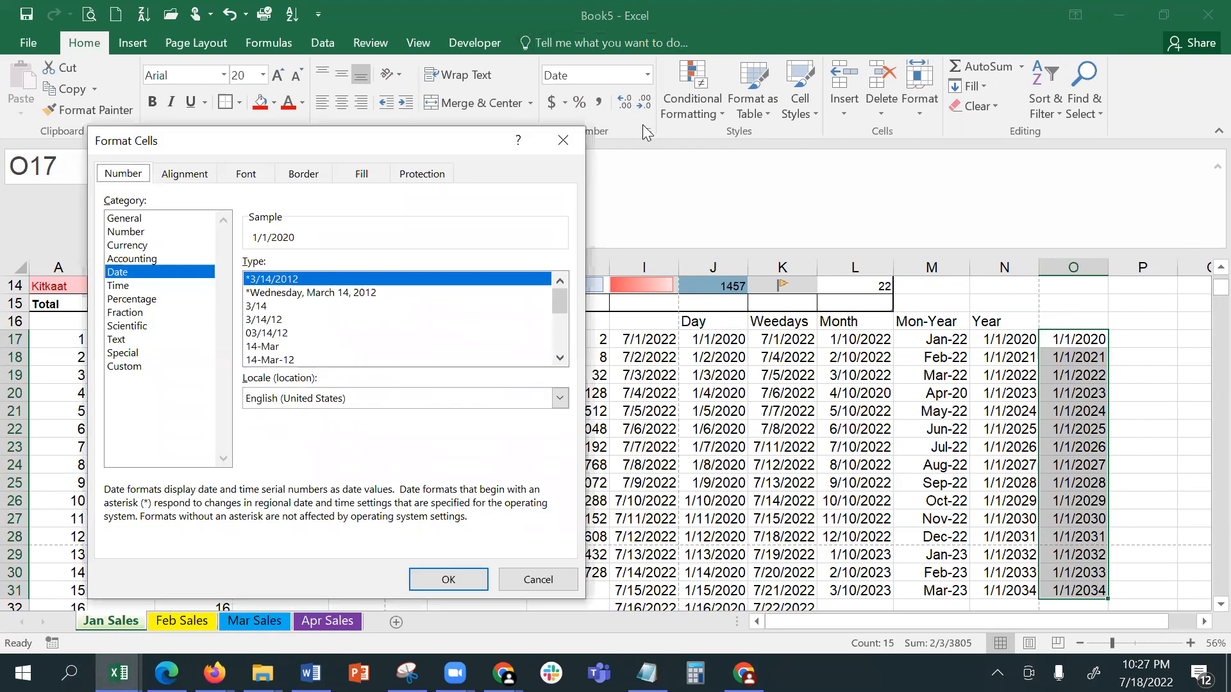
pyautogui.moveTo(559, 297); pyautogui.dragTo(559, 344)
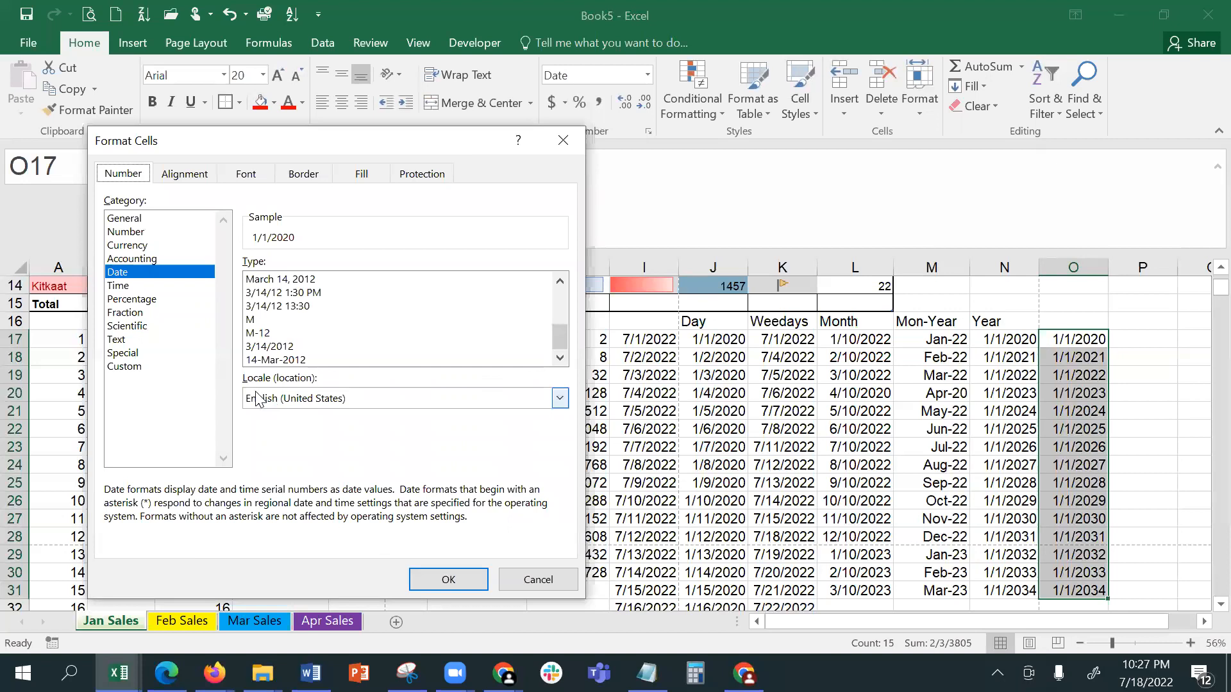
pyautogui.click(127, 364)
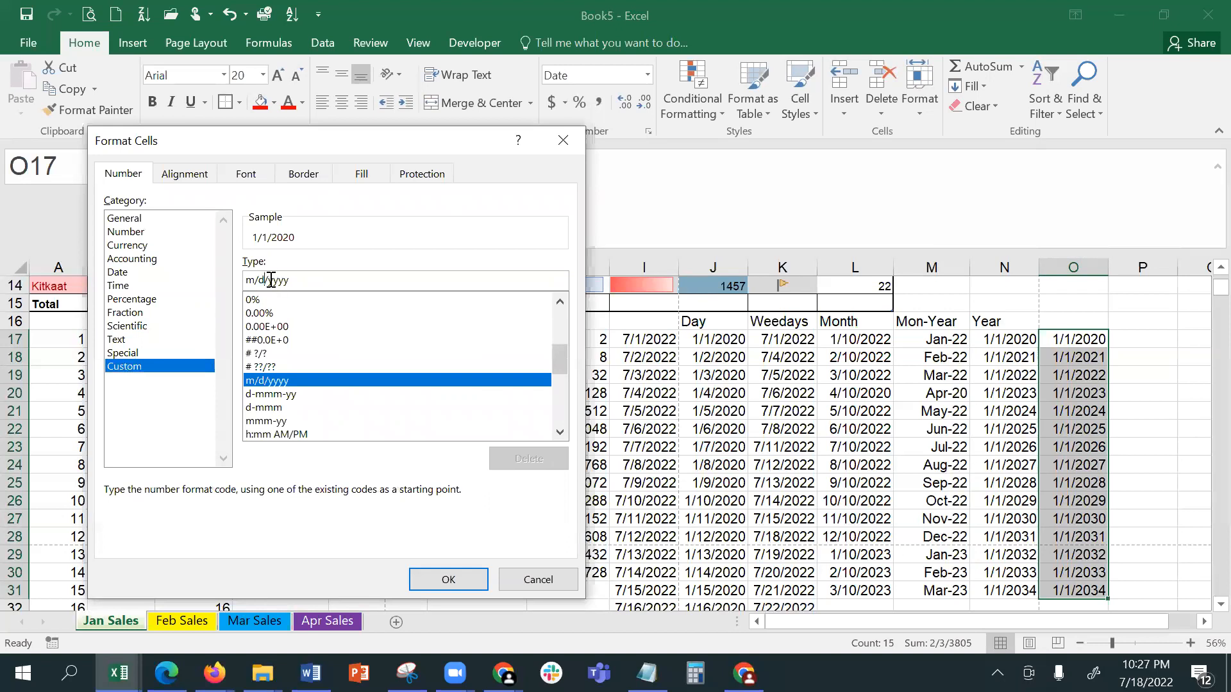
pyautogui.press('BackSpace')
pyautogui.press('BackSpace')
pyautogui.press('BackSpace')
pyautogui.press('BackSpace')
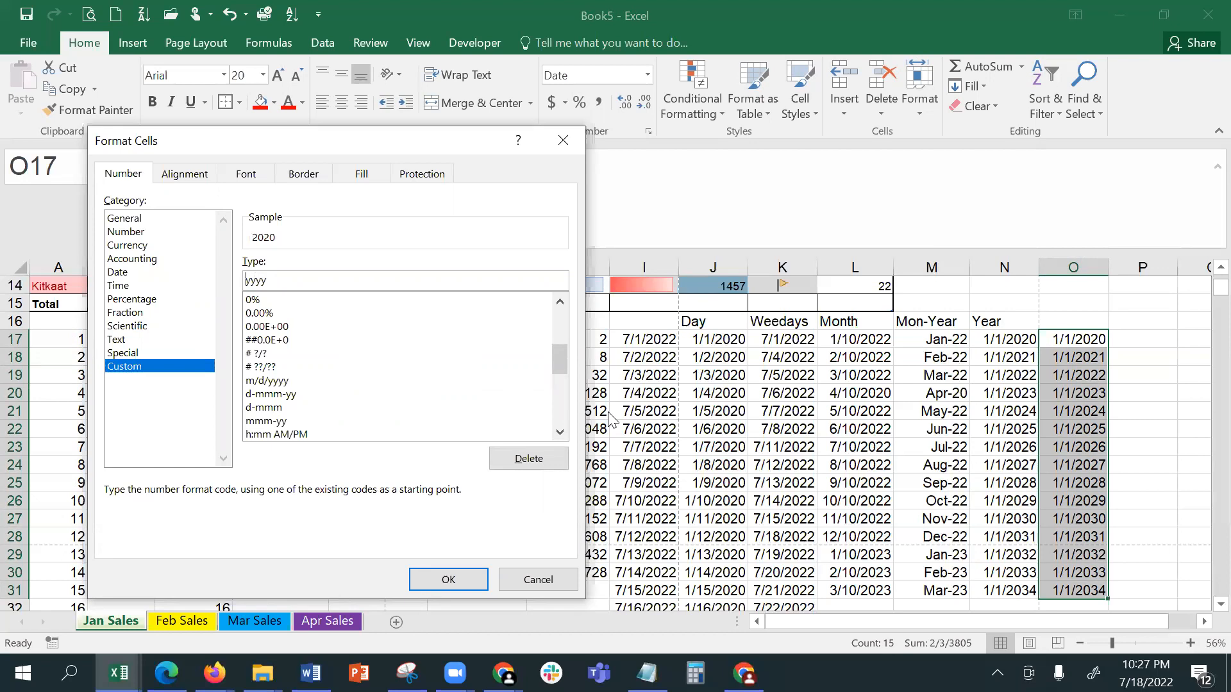
pyautogui.click(456, 577)
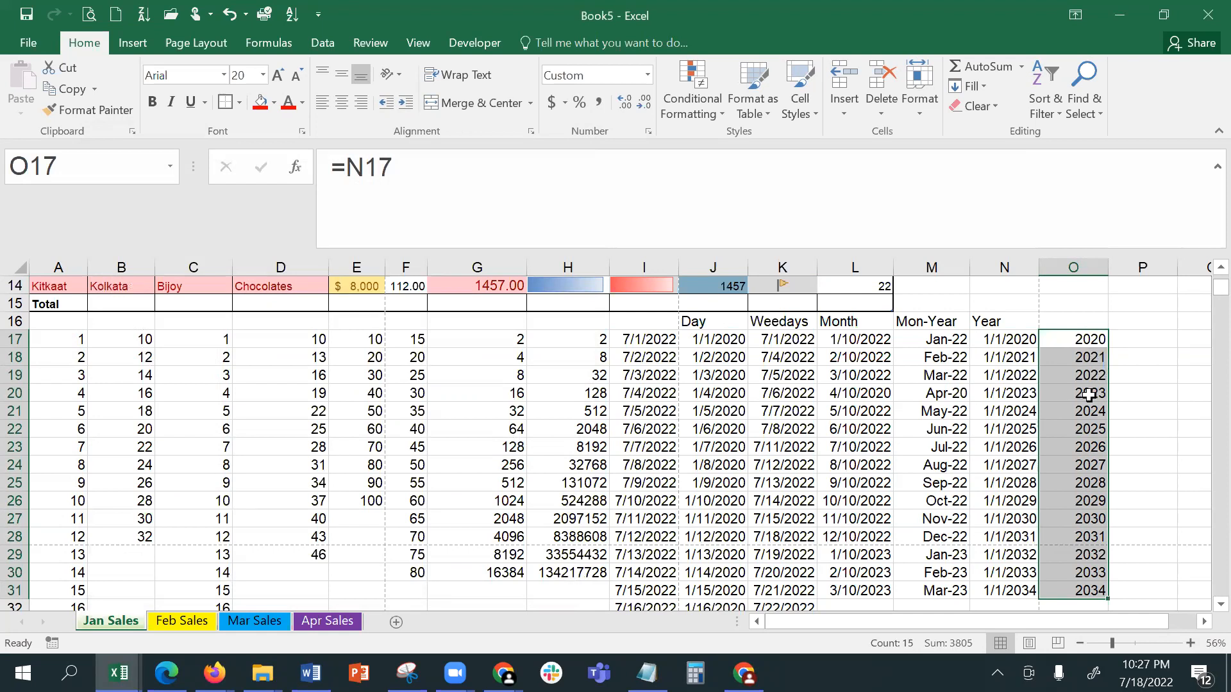
pyautogui.click(1158, 414)
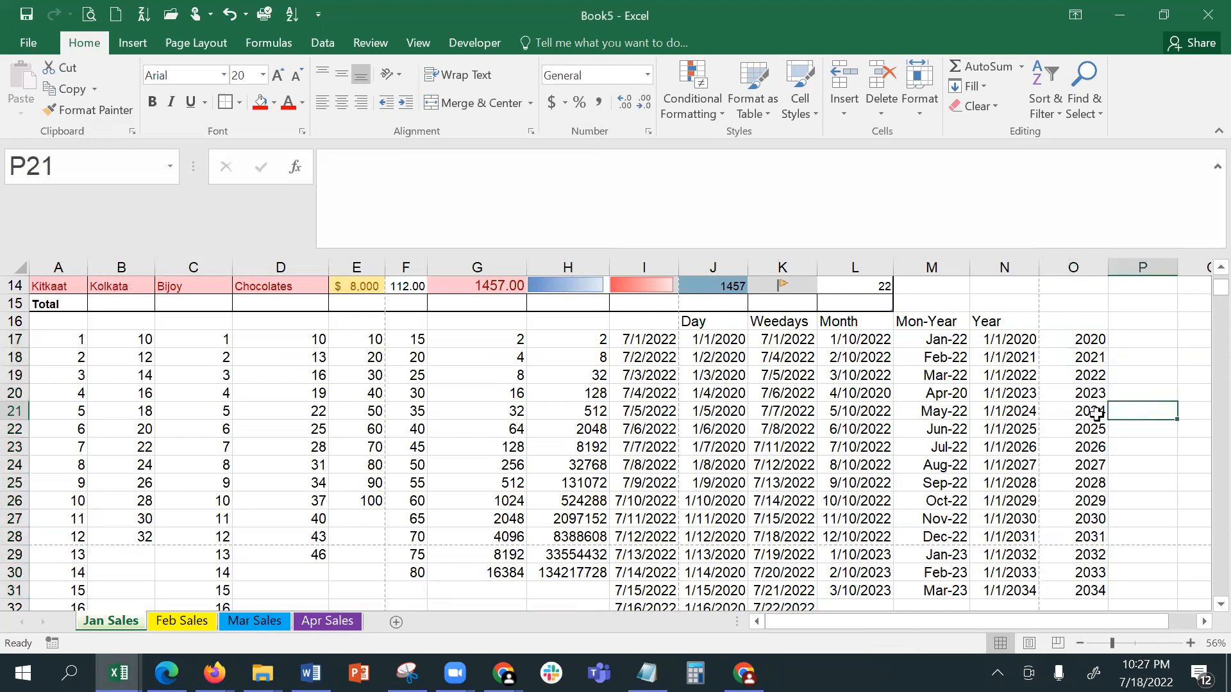
pyautogui.click(1096, 414)
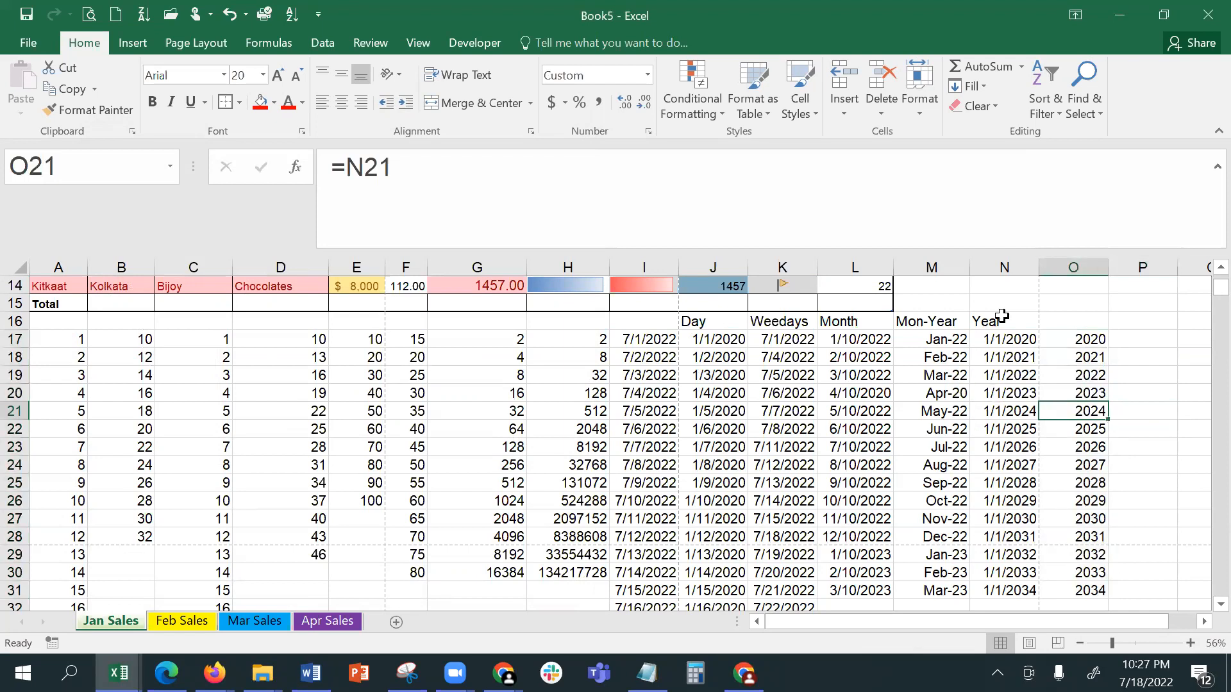
# Step: Apply the custom number format yyyy to the yearly date series in N17:N31
pyautogui.moveTo(1006, 338); pyautogui.dragTo(1002, 593)
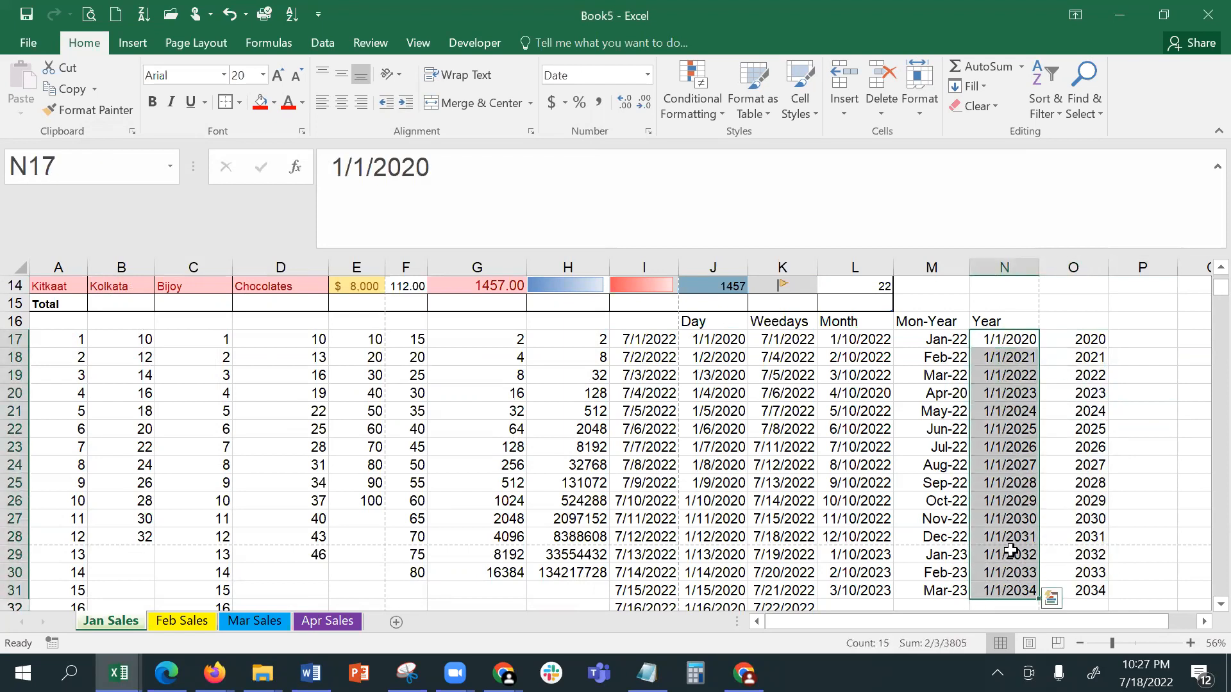
pyautogui.click(979, 91)
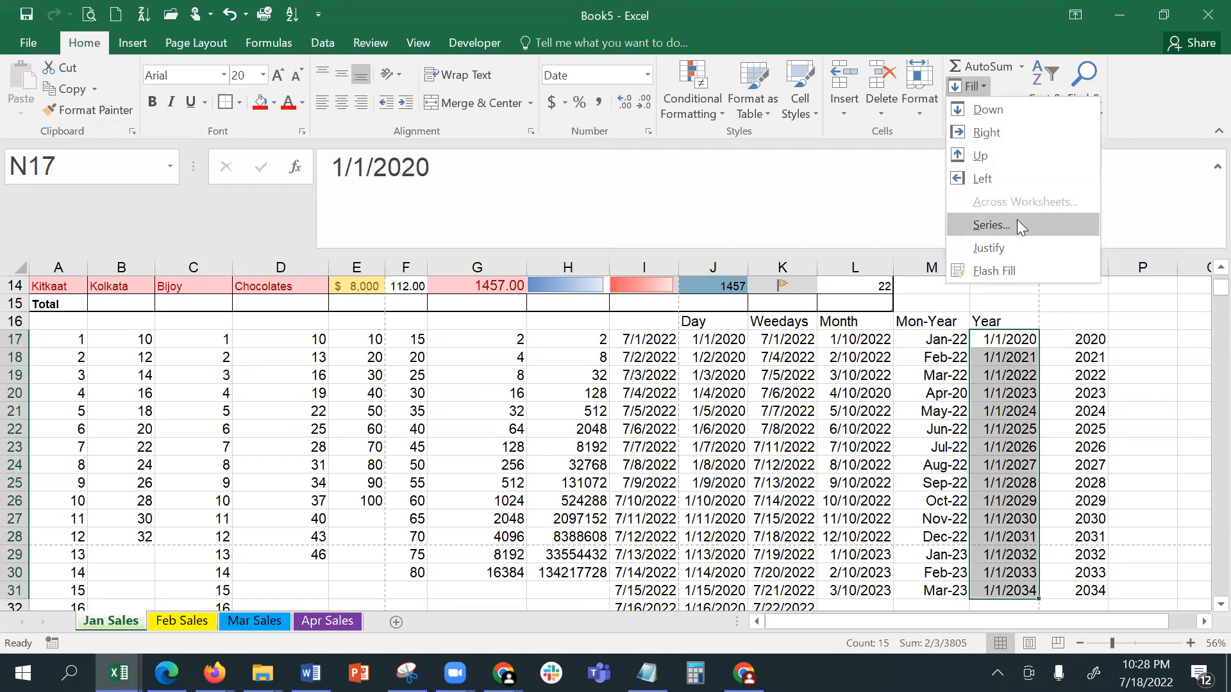
pyautogui.click(648, 130)
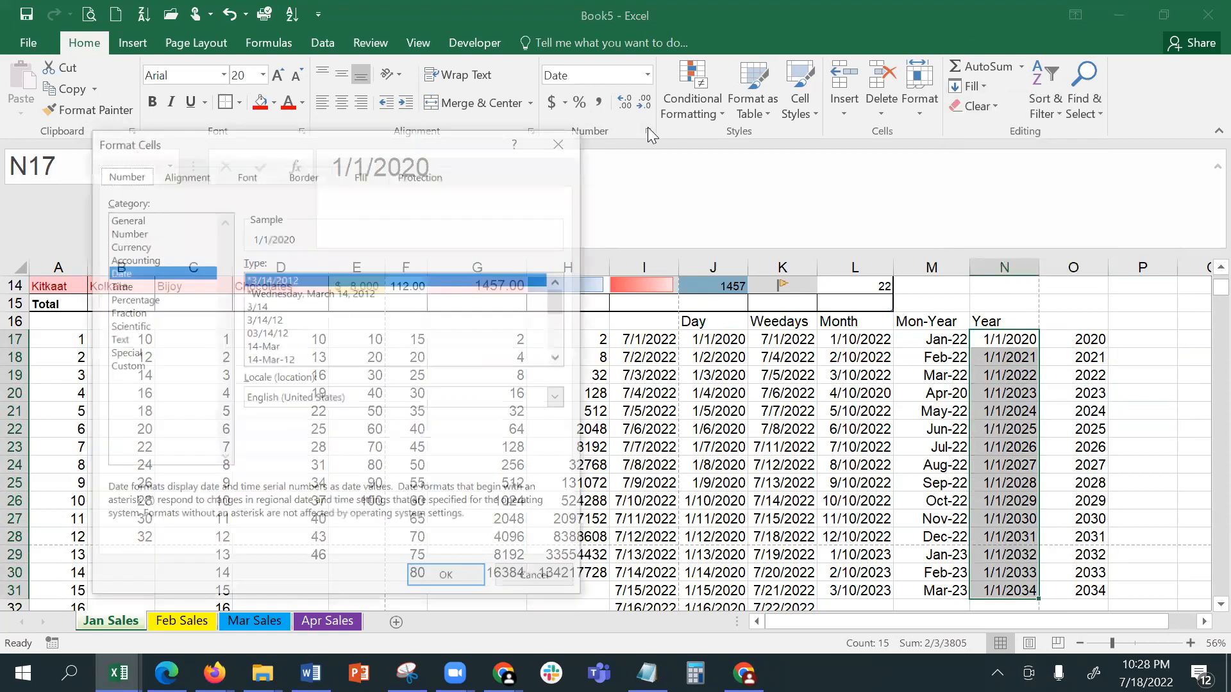
pyautogui.click(153, 370)
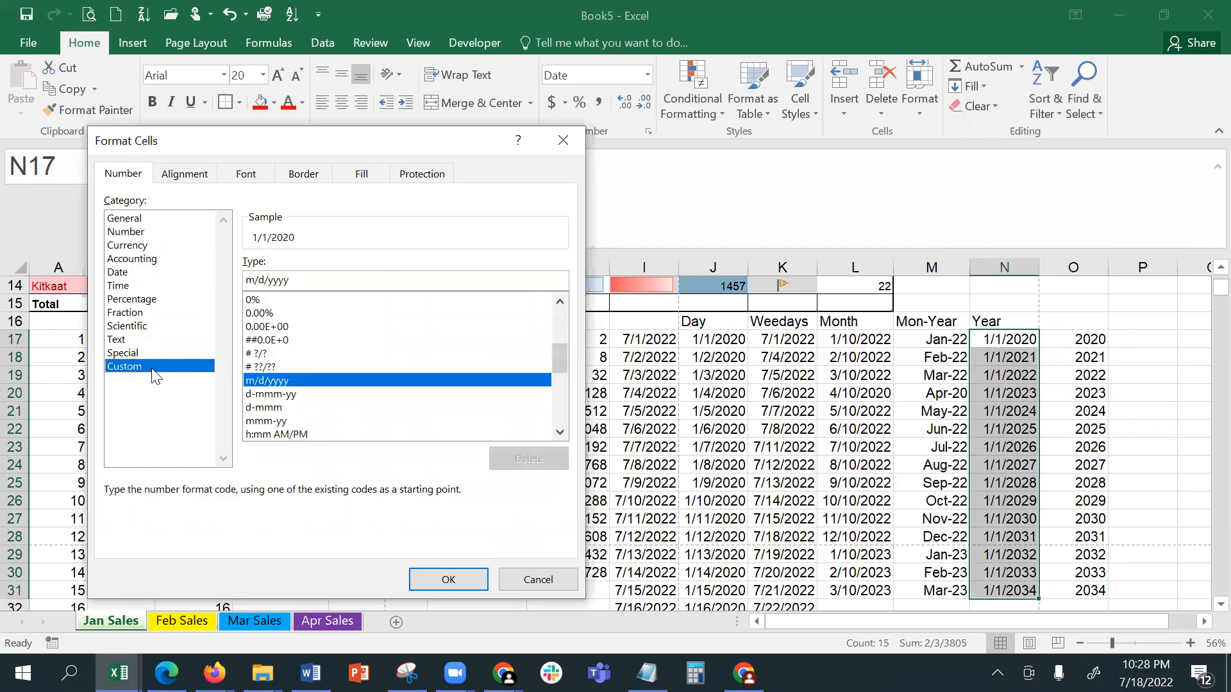
pyautogui.click(271, 277)
pyautogui.press('BackSpace')
pyautogui.press('BackSpace')
pyautogui.press('BackSpace')
pyautogui.press('BackSpace')
pyautogui.click(443, 579)
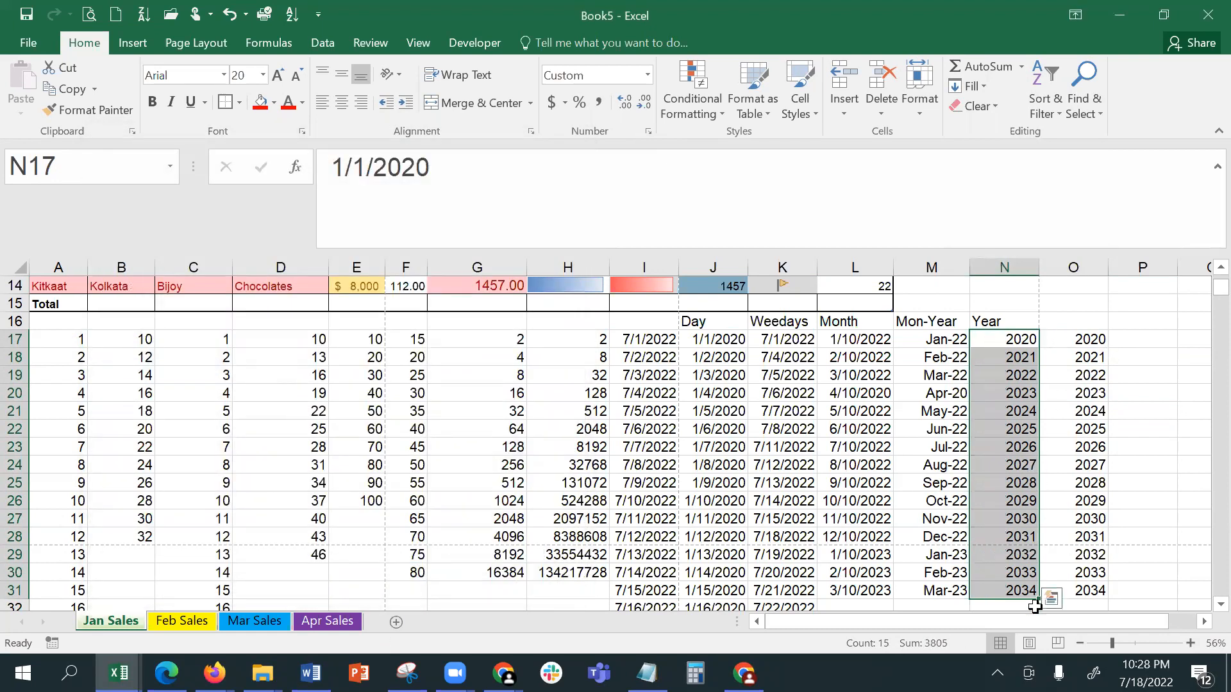
# Step: Inspect the full dates stored behind the year-only cells N17, N18 and N19
pyautogui.click(1172, 344)
pyautogui.click(995, 343)
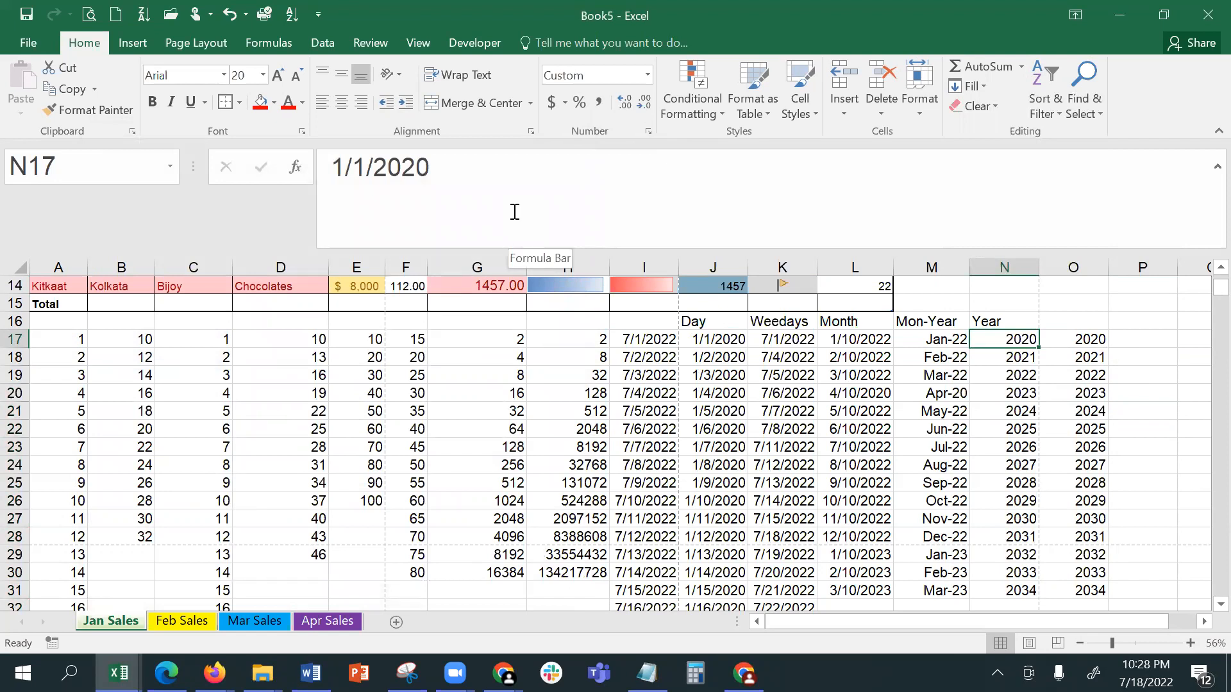
pyautogui.press('Down')
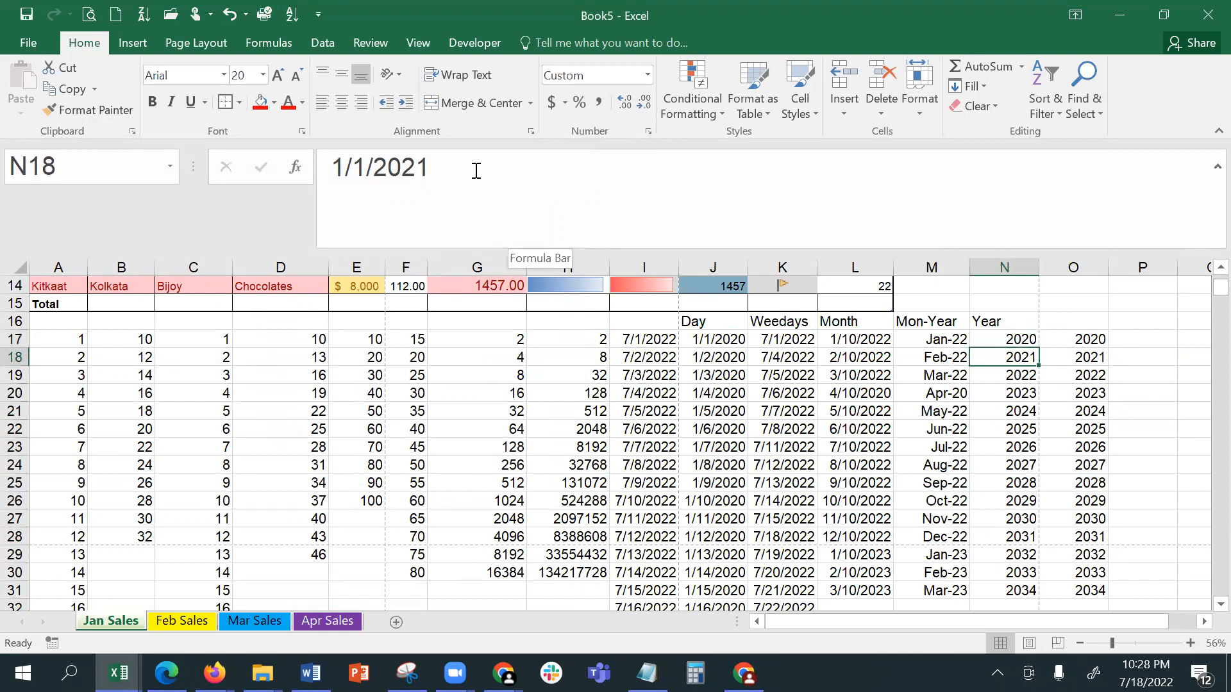
pyautogui.click(1004, 371)
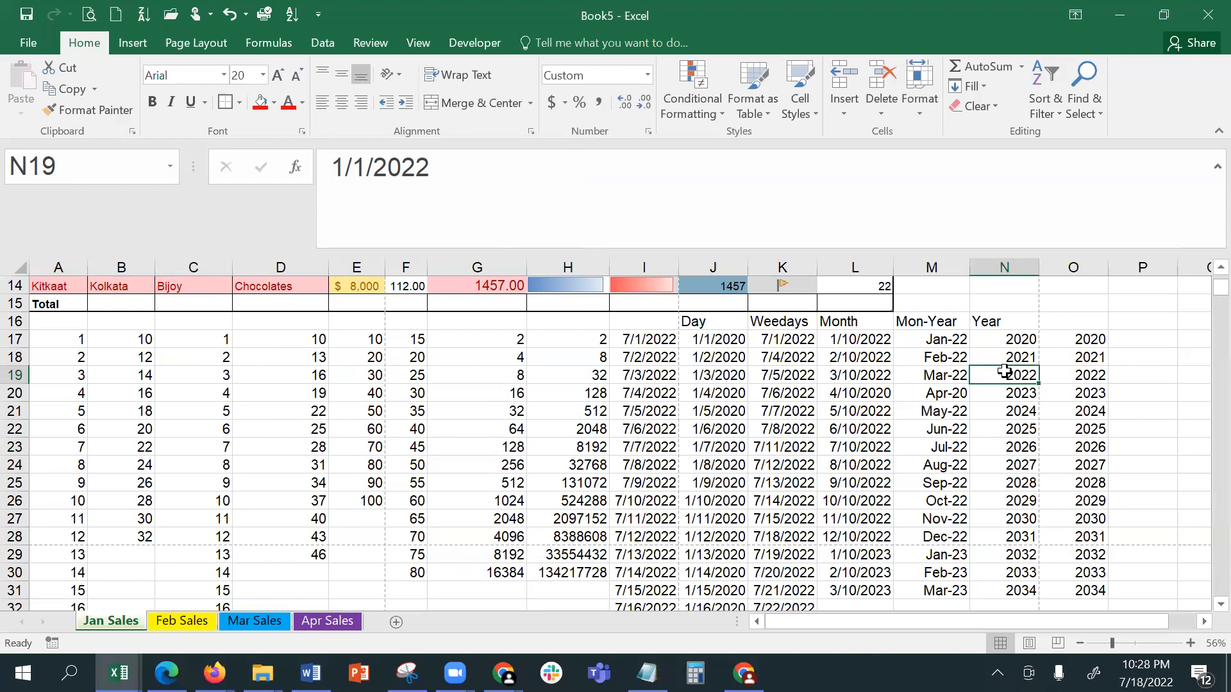
pyautogui.click(1052, 36)
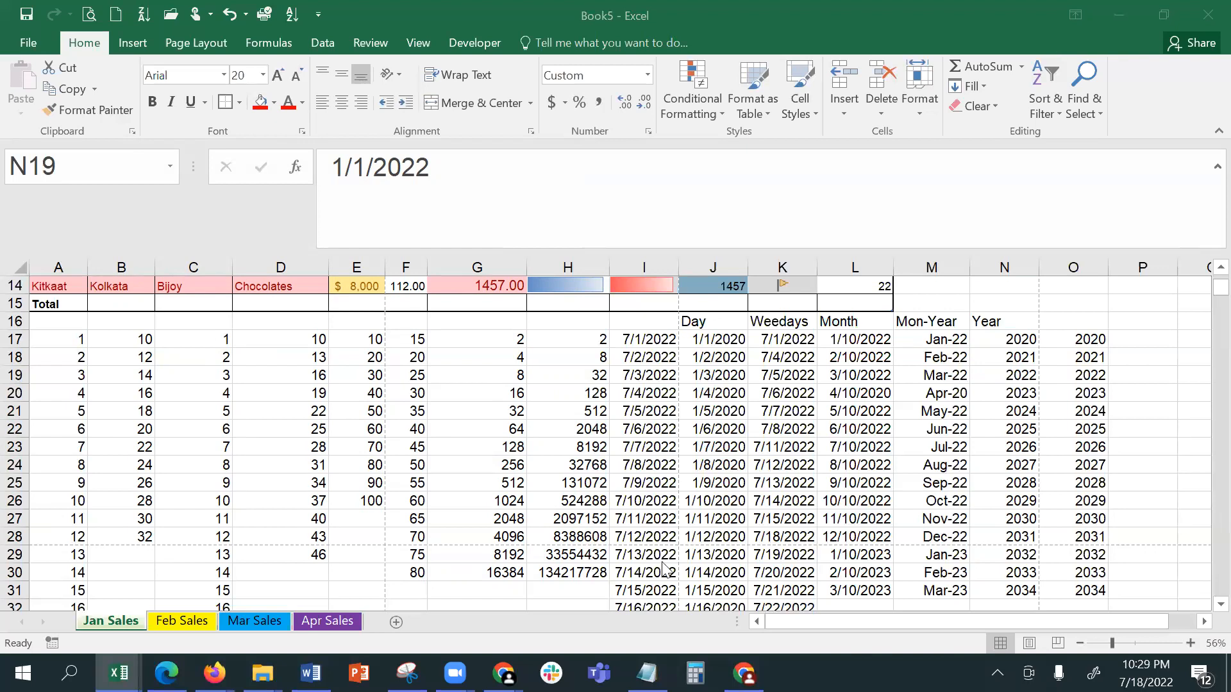
pyautogui.click(650, 535)
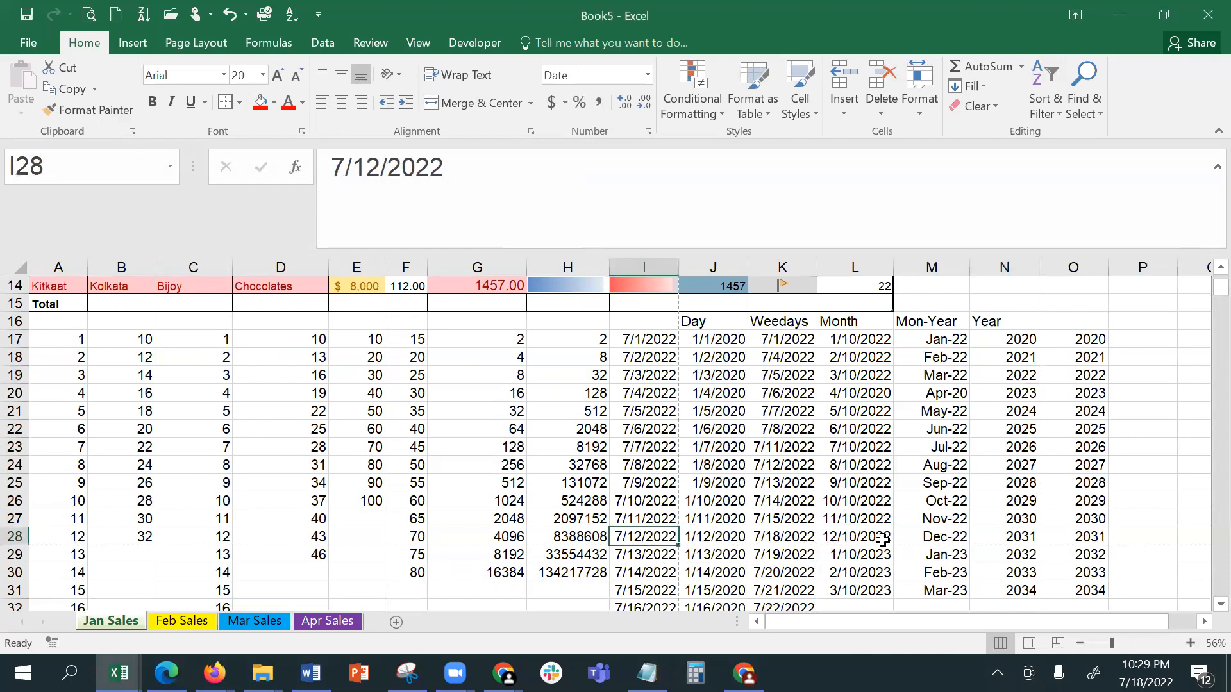
pyautogui.click(979, 89)
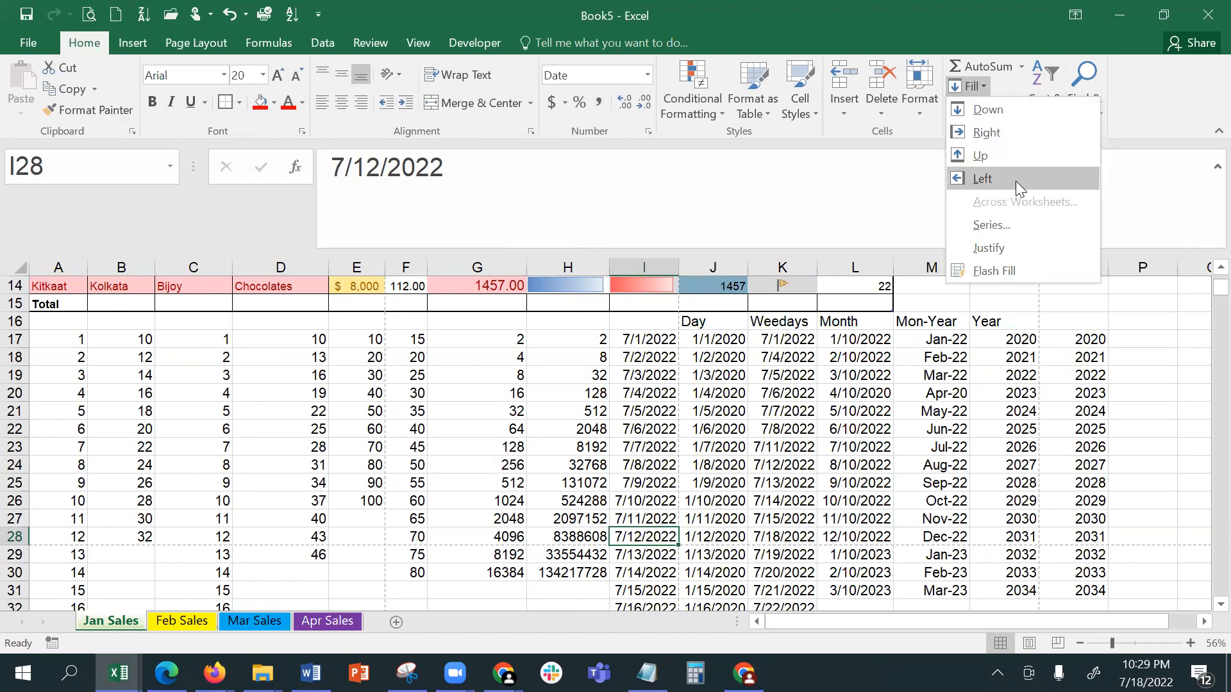
pyautogui.click(927, 504)
# Step: Fill the row 30 values of columns F to H down through row 37
pyautogui.scroll(-2, 720, 550)
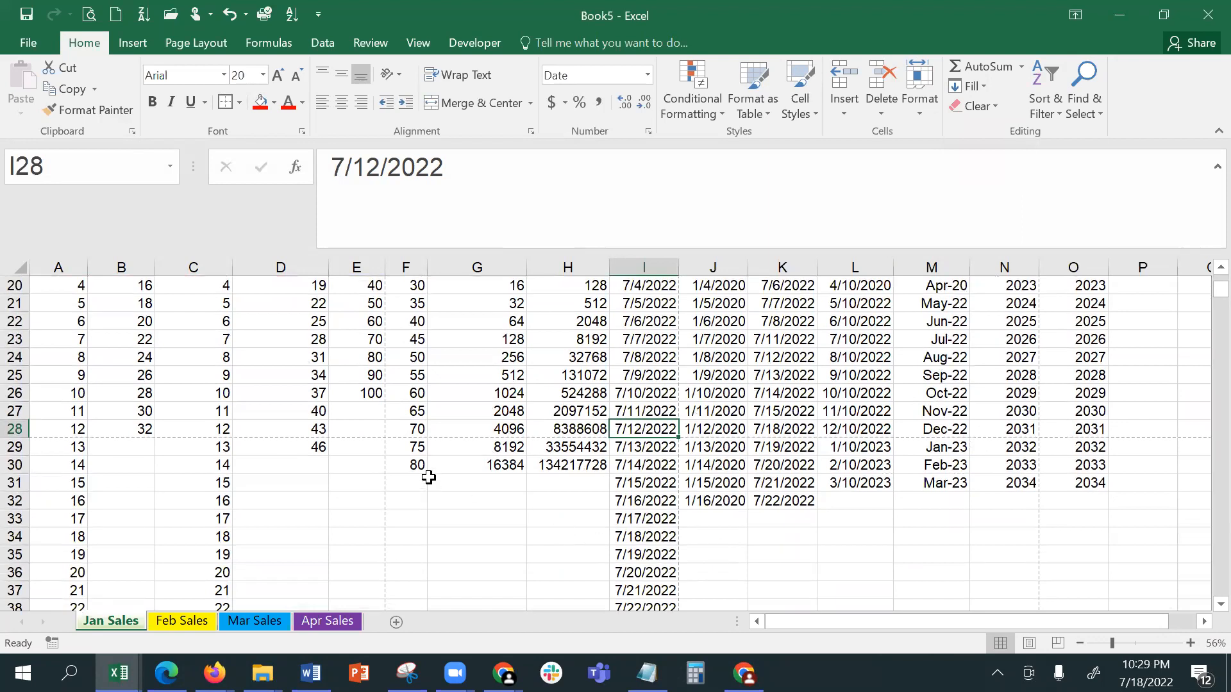
pyautogui.moveTo(410, 465); pyautogui.dragTo(579, 593)
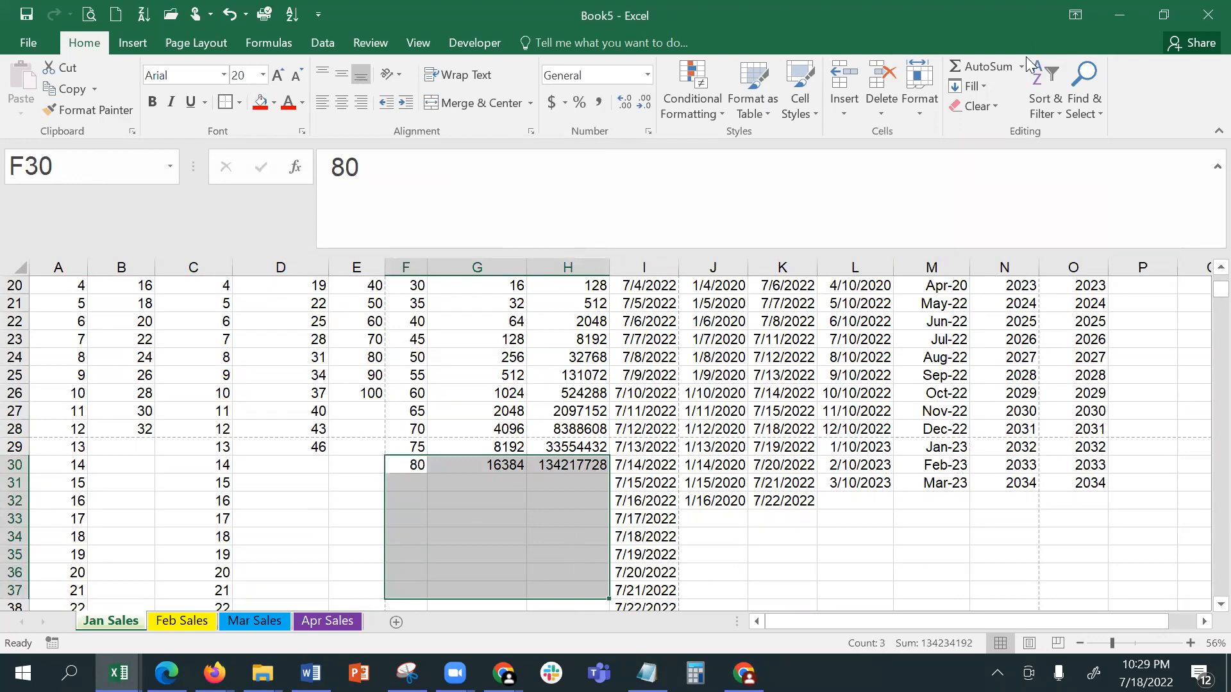
pyautogui.click(976, 83)
pyautogui.click(989, 111)
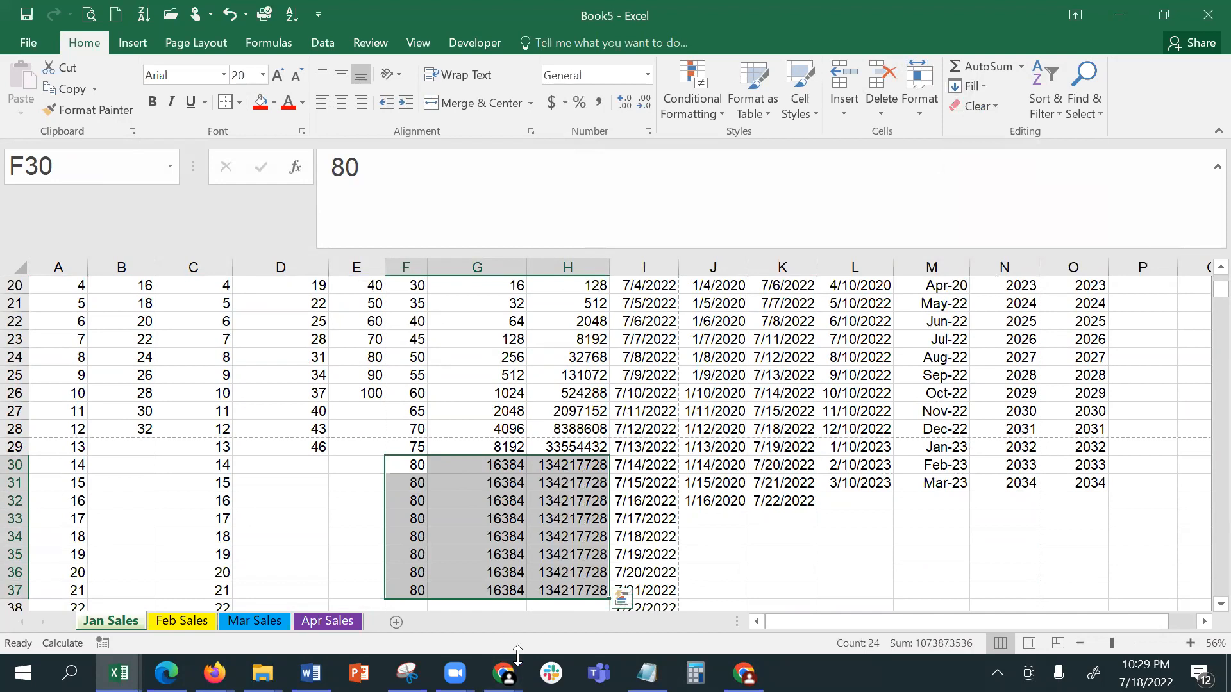
# Step: Fill the dates in I33:I45 right into column J
pyautogui.click(646, 518)
pyautogui.moveTo(646, 517); pyautogui.dragTo(705, 586)
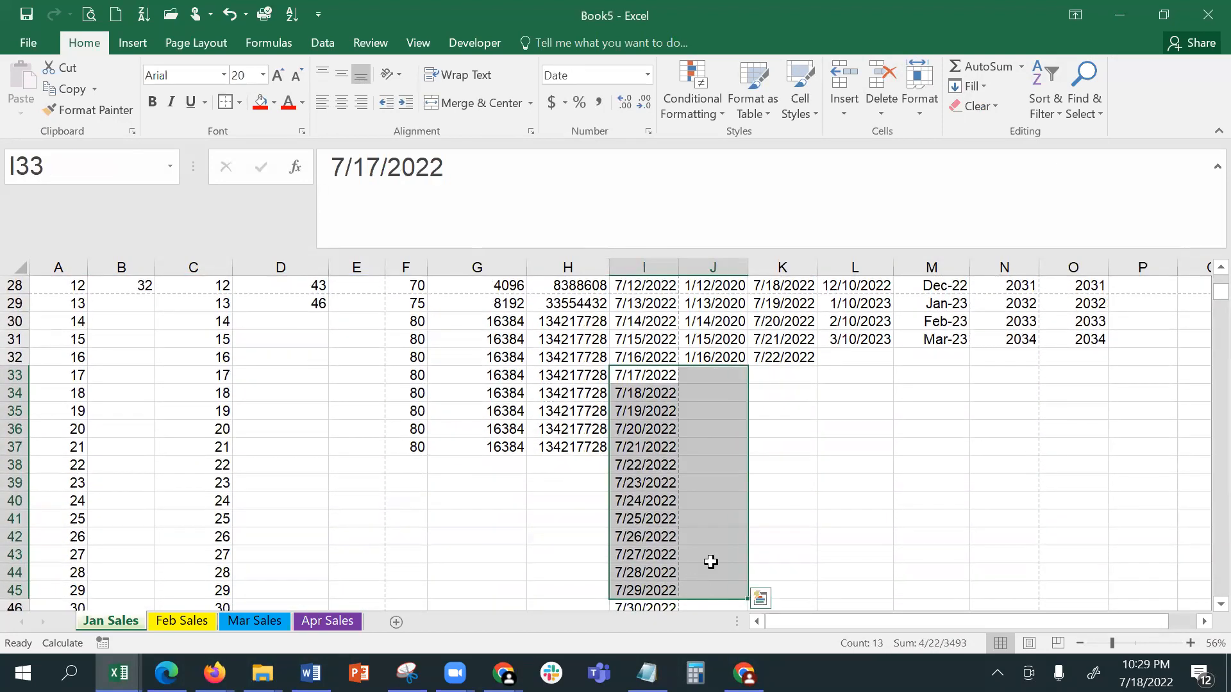
pyautogui.click(976, 90)
pyautogui.click(983, 136)
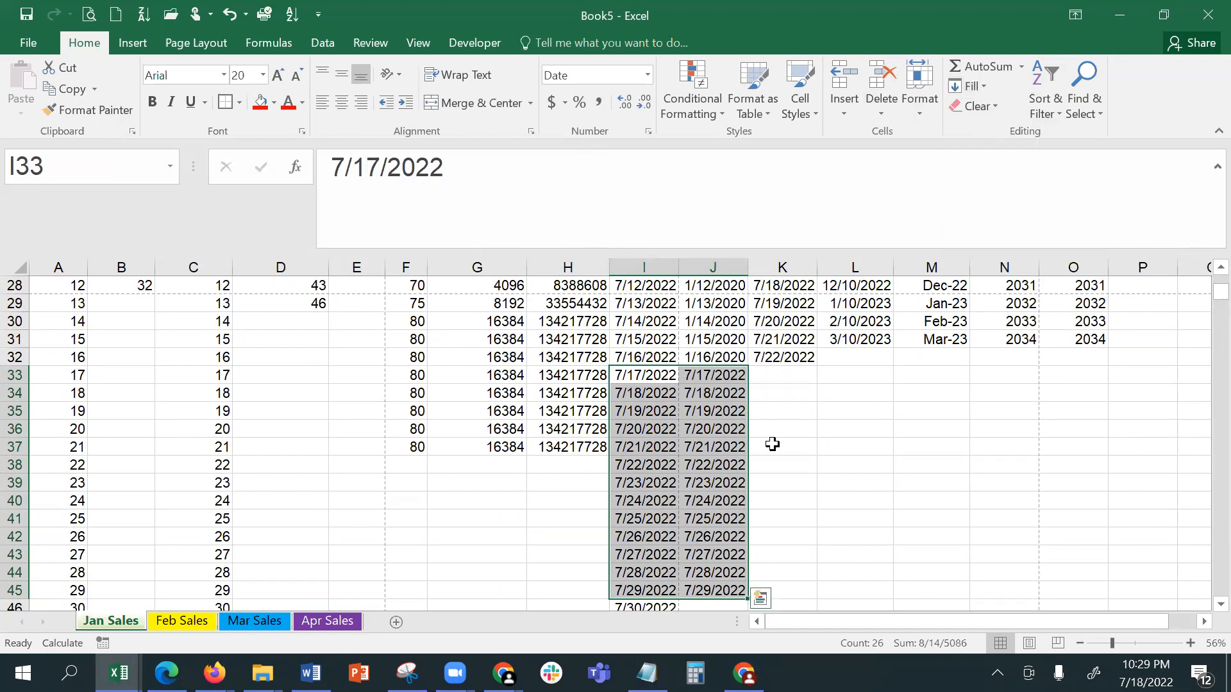
# Step: Fill the numbers in C30:C41 left into column B
pyautogui.click(350, 315)
pyautogui.moveTo(192, 323); pyautogui.dragTo(113, 523)
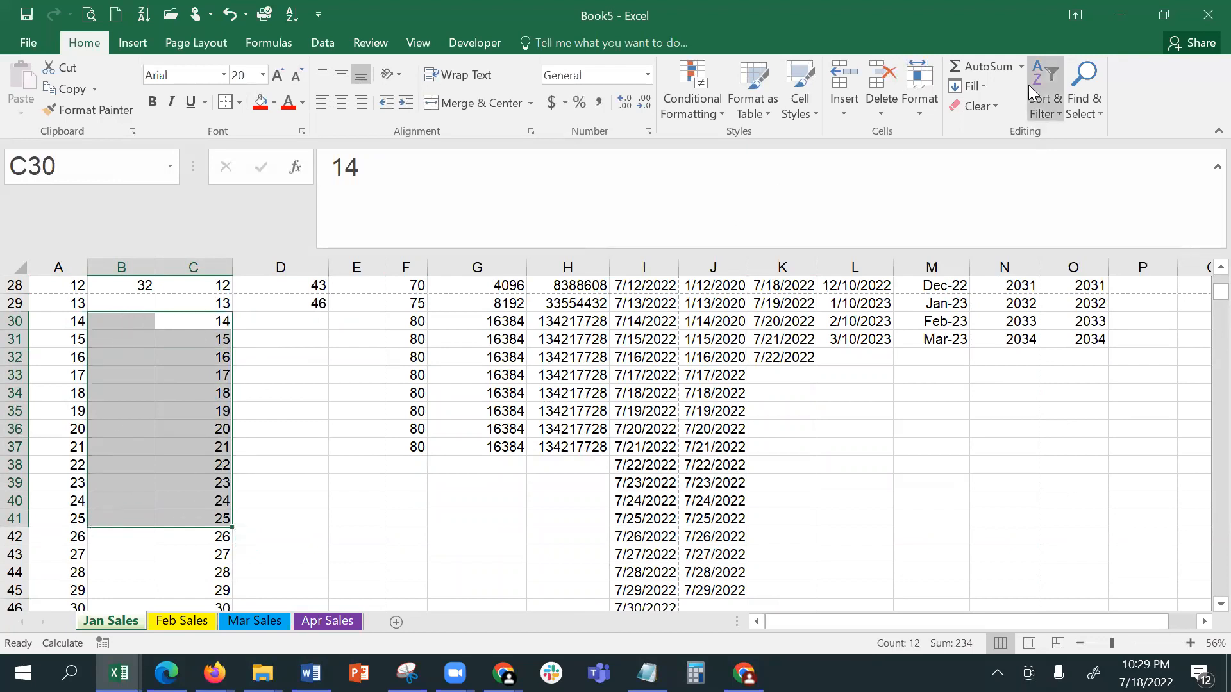
pyautogui.click(970, 86)
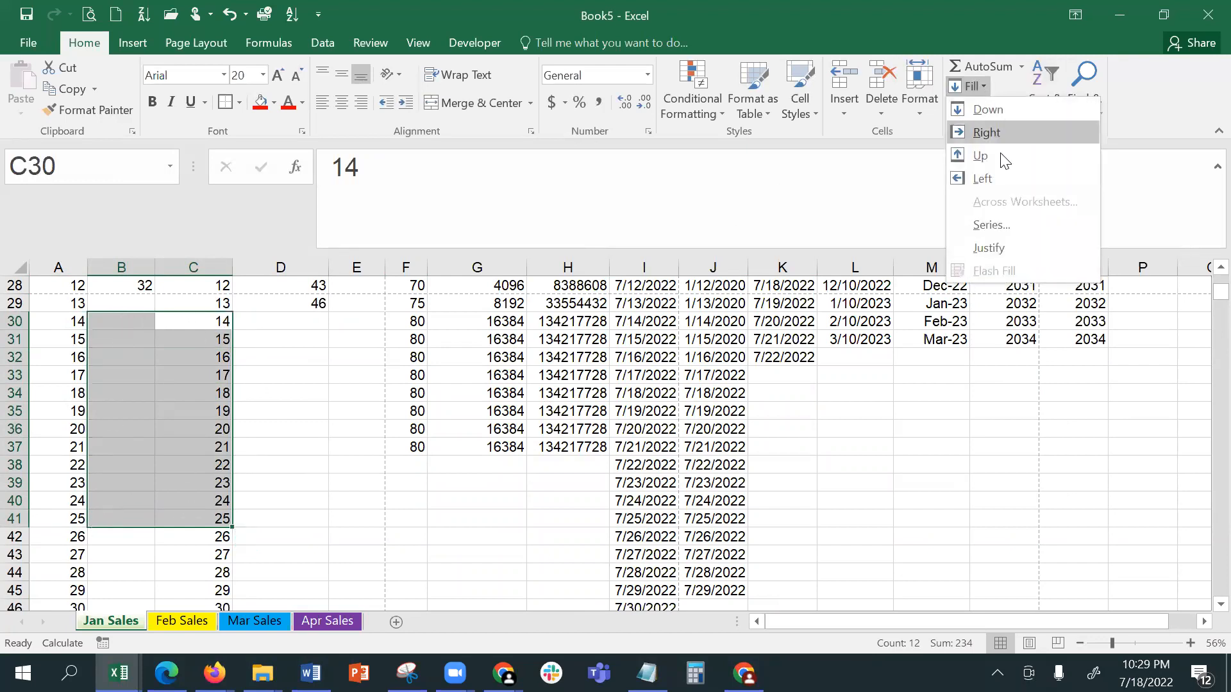
pyautogui.click(998, 177)
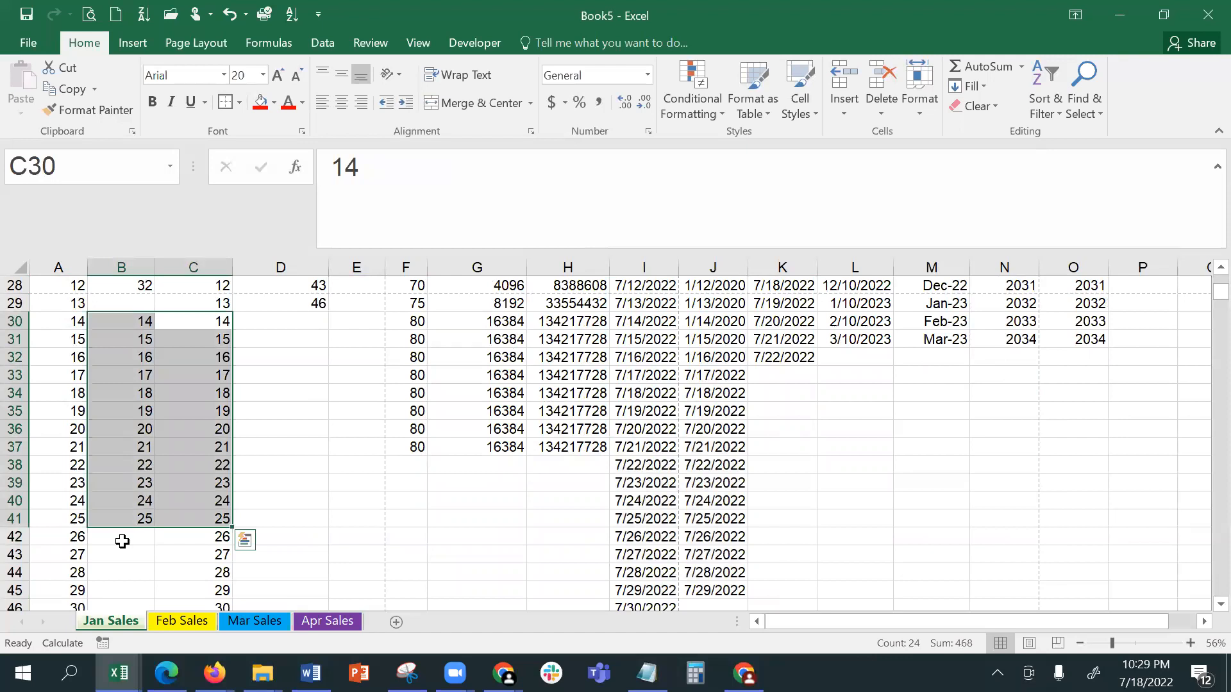
# Step: Fill the first series values in A17:H17 up into row 16
pyautogui.click(418, 534)
pyautogui.scroll(3, 388, 411)
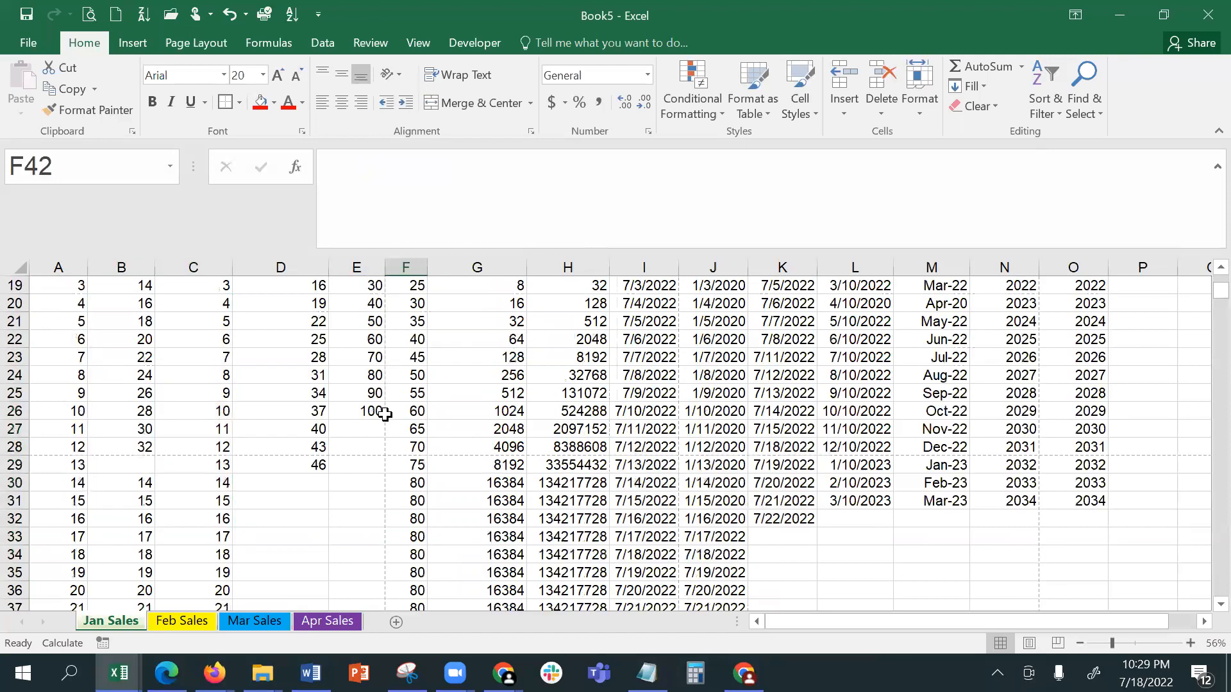
pyautogui.scroll(5, 385, 414)
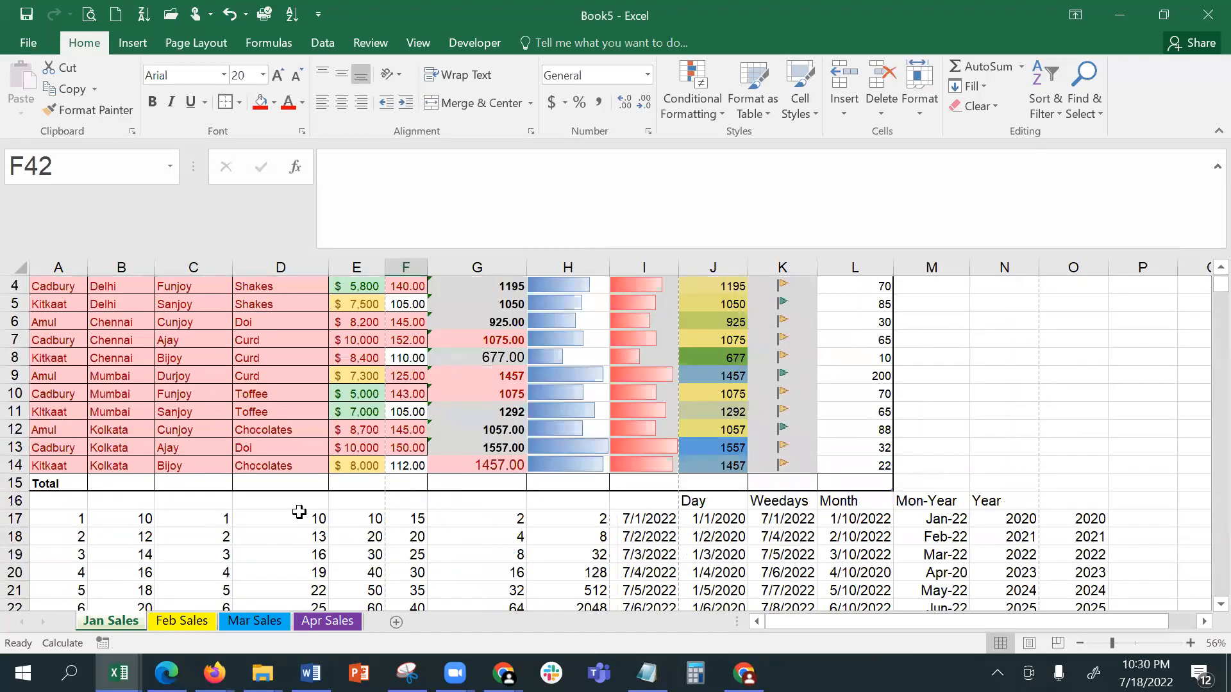
pyautogui.click(277, 517)
pyautogui.moveTo(38, 514)
pyautogui.mouseDown()
pyautogui.moveTo(165, 530)
pyautogui.moveTo(584, 503)
pyautogui.moveTo(585, 521)
pyautogui.moveTo(585, 503)
pyautogui.mouseUp()
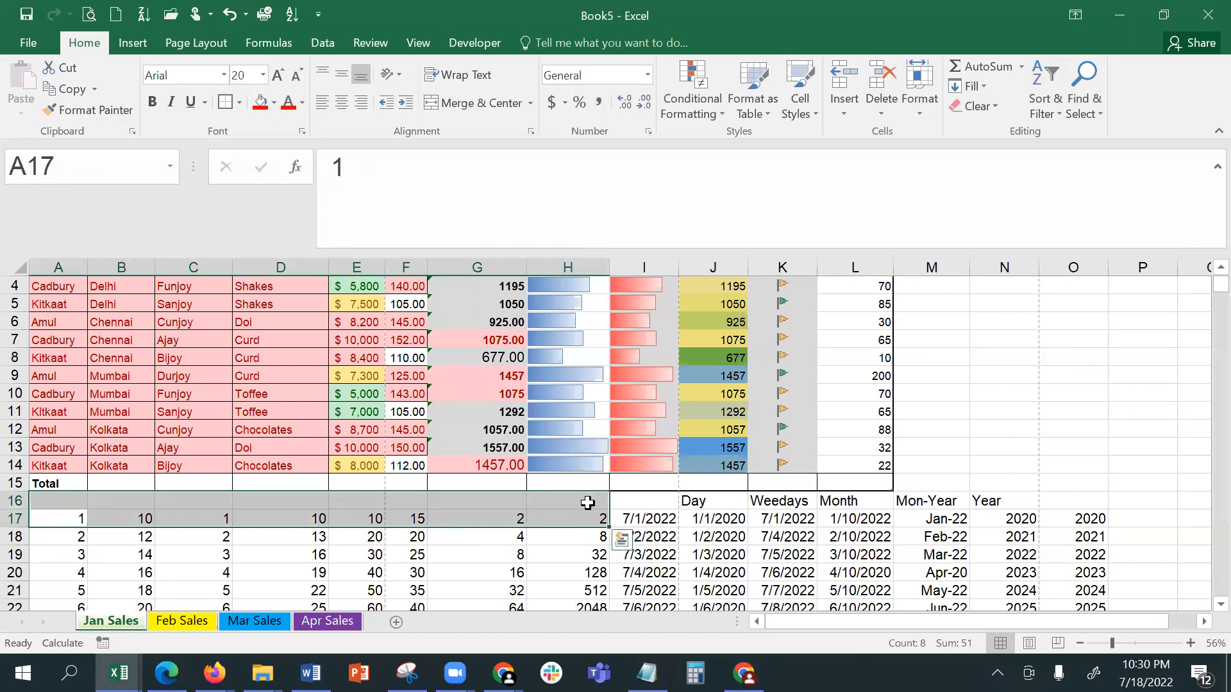
pyautogui.click(982, 88)
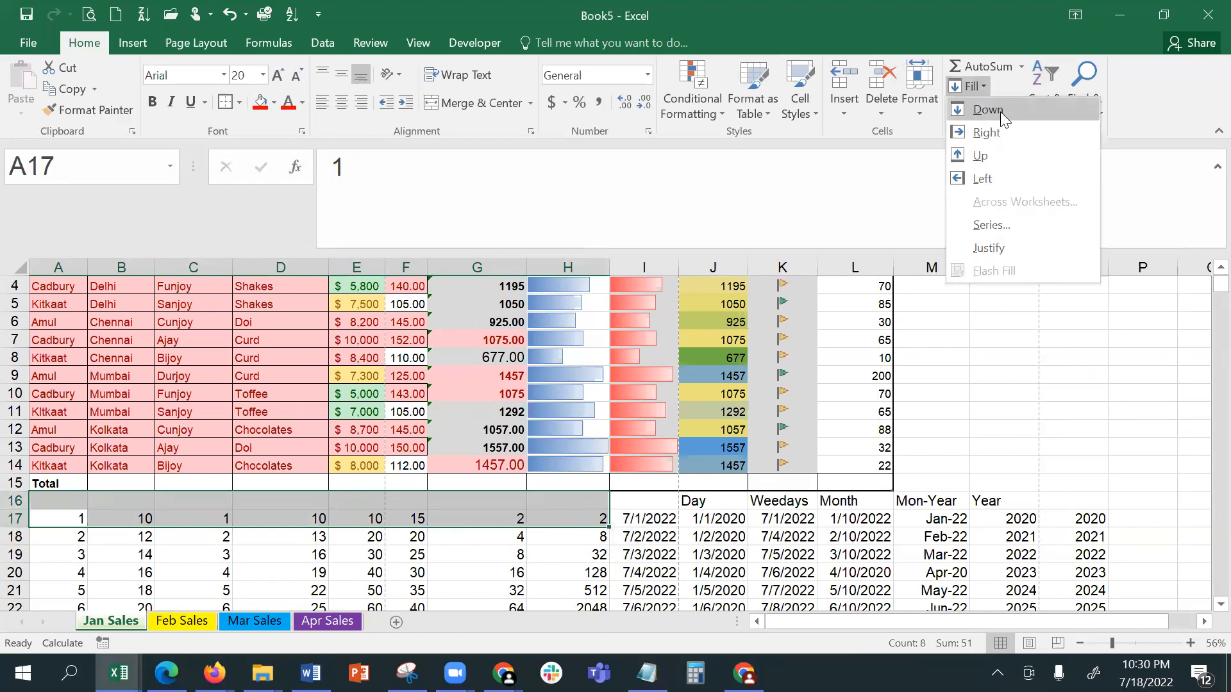
pyautogui.click(1008, 158)
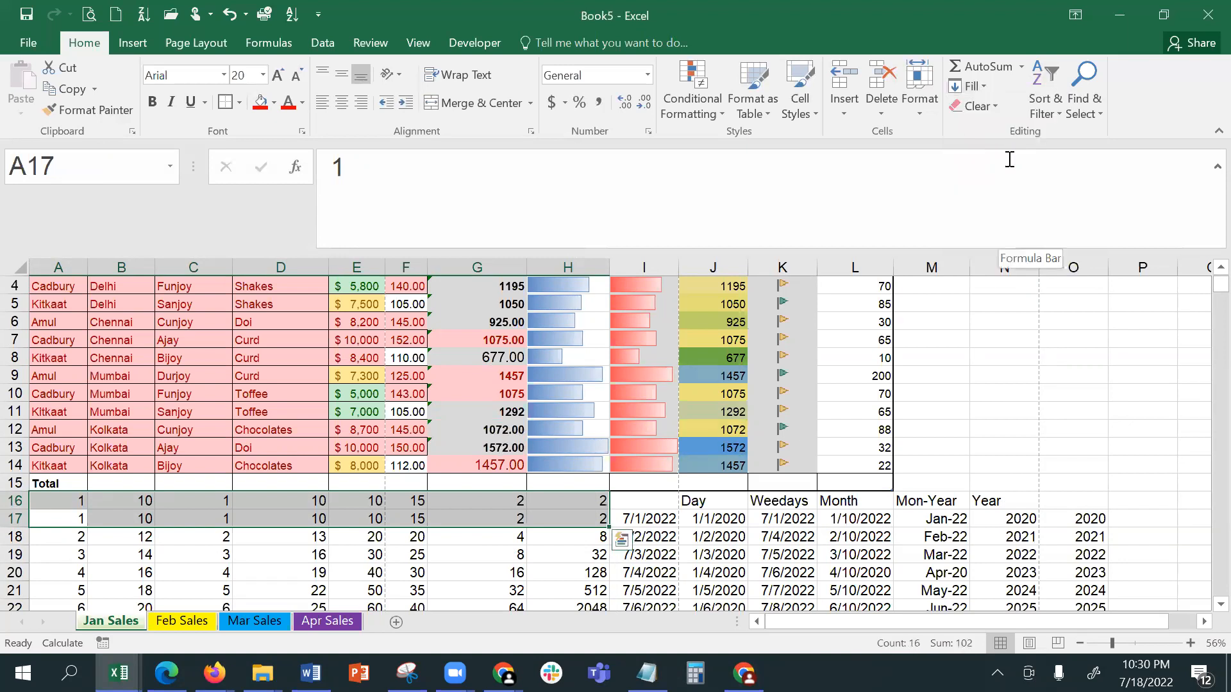